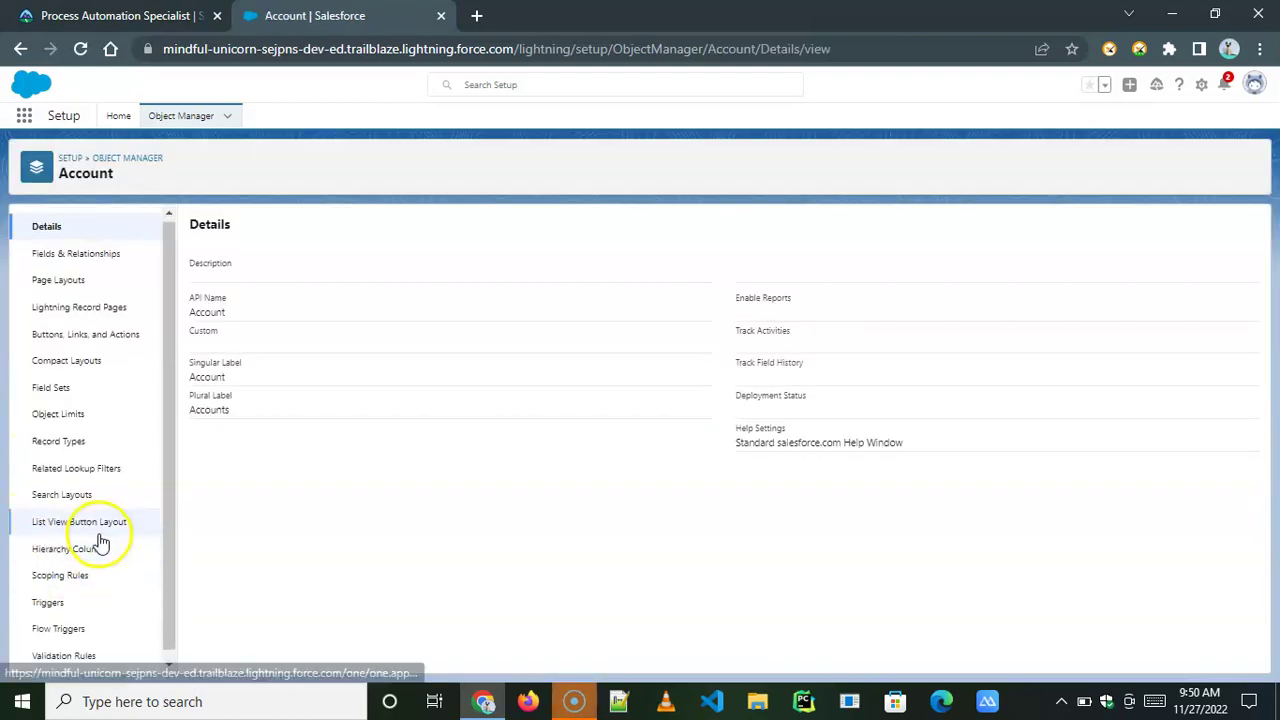
# Step: Deactivate the Account object's Account_Name validation rule and save it
pyautogui.click(128, 657)
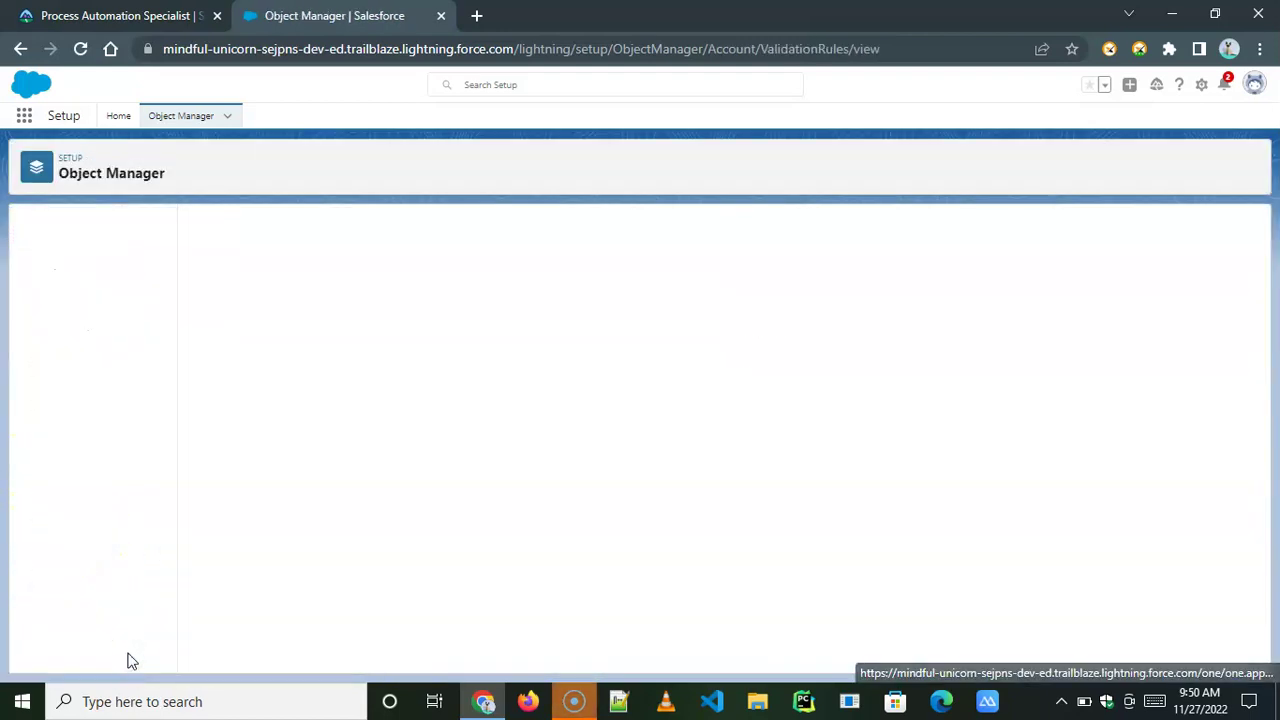
pyautogui.click(1256, 295)
pyautogui.click(1212, 328)
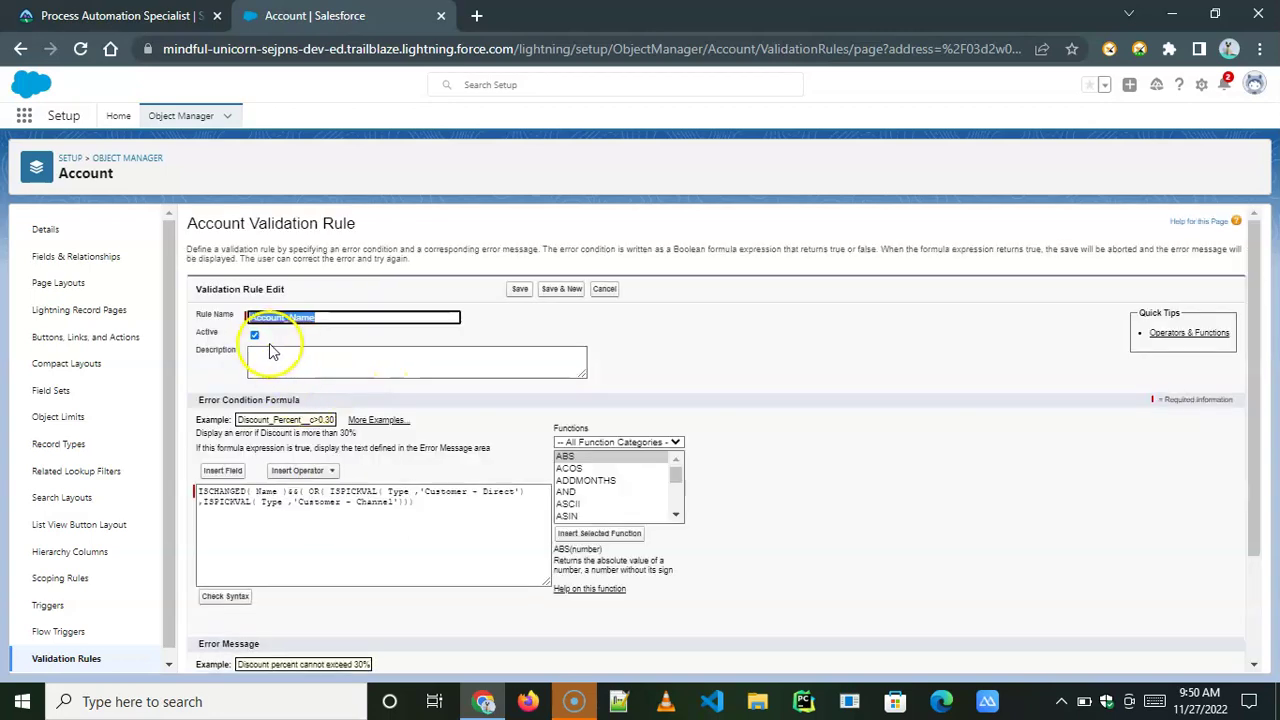
pyautogui.click(255, 336)
pyautogui.click(520, 289)
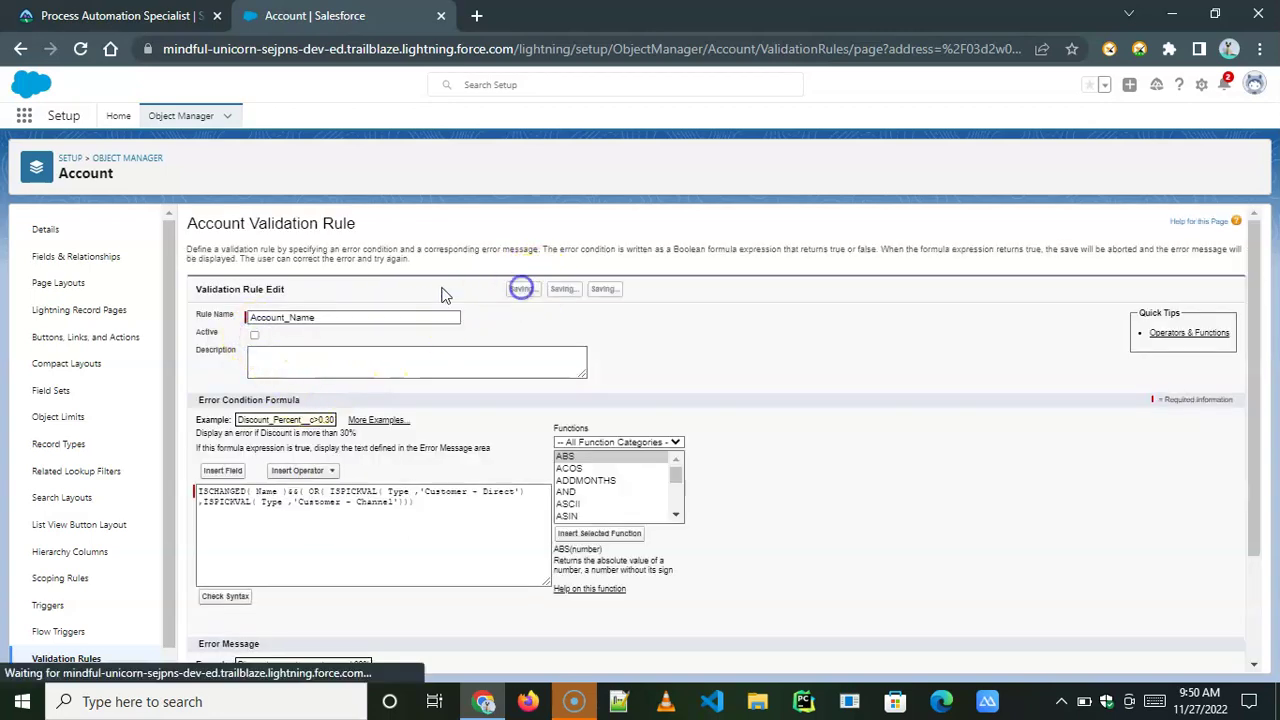
# Step: Deactivate the Account object's Address validation rule and save it
pyautogui.click(130, 662)
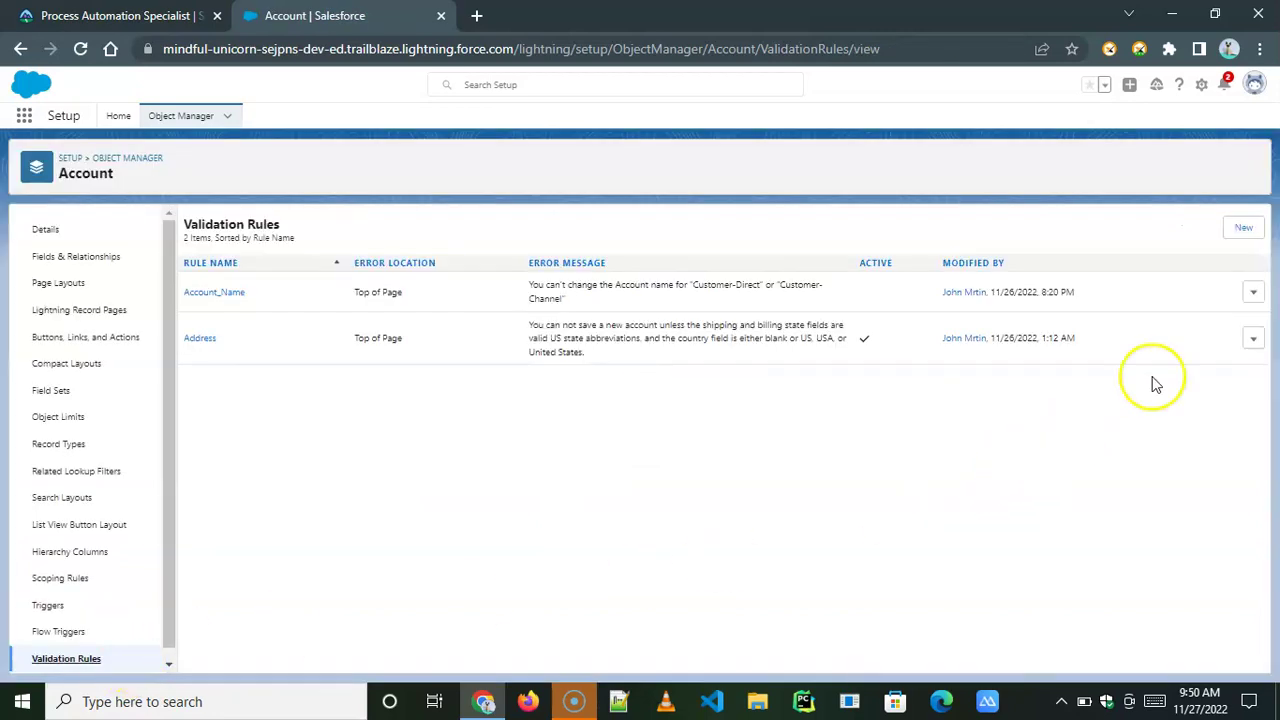
pyautogui.click(1251, 340)
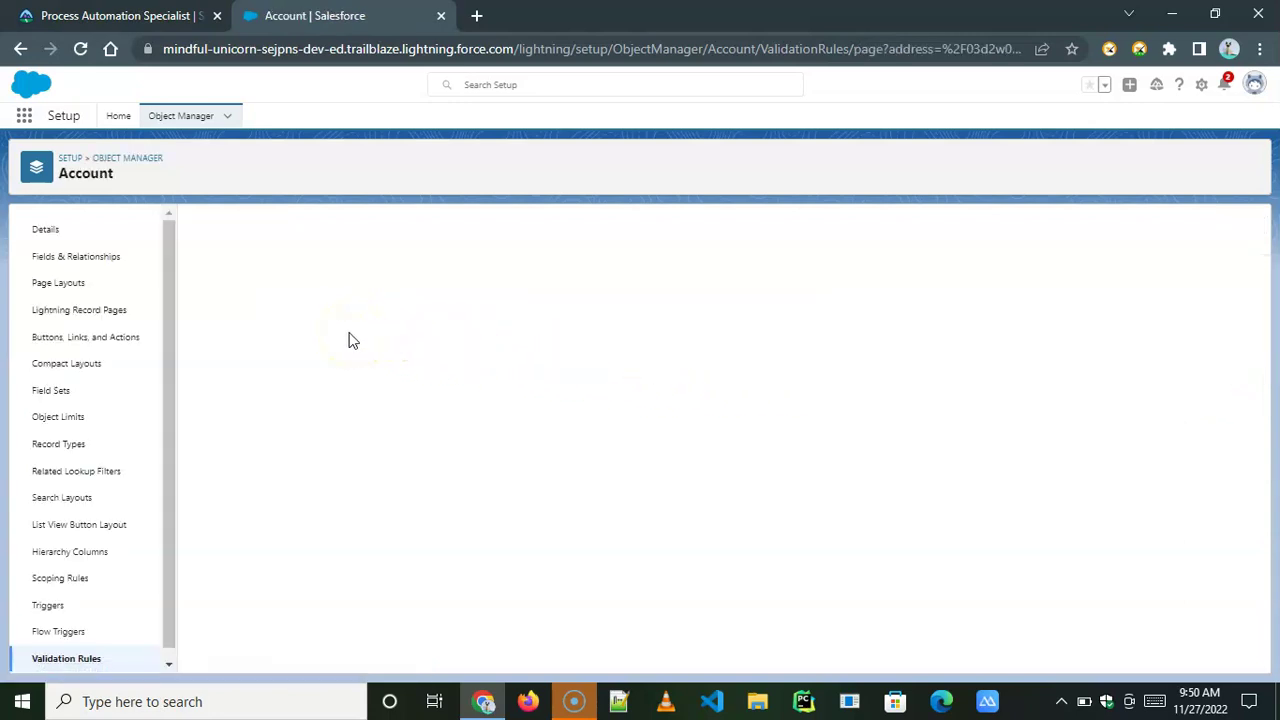
pyautogui.click(258, 335)
pyautogui.click(520, 289)
# Step: Find the Opportunity object in Object Manager, deactivate its Opportunity_Validation rule and save it
pyautogui.click(194, 118)
pyautogui.click(197, 116)
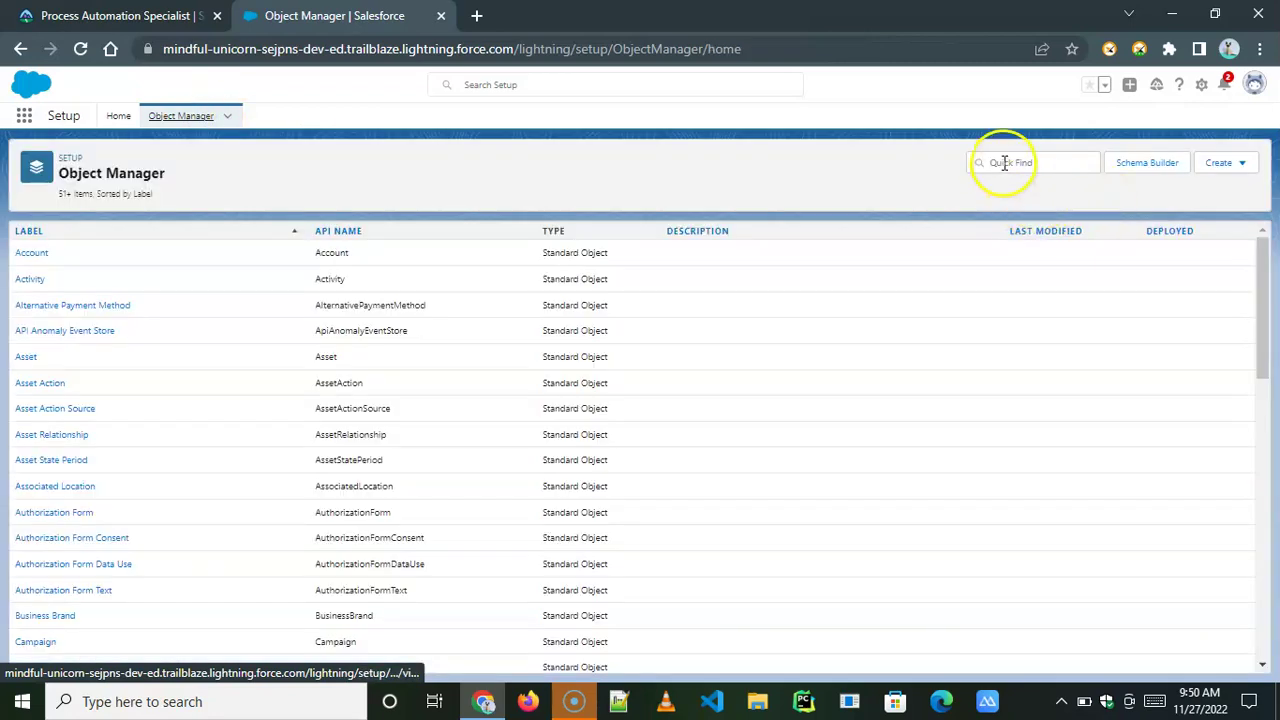
pyautogui.click(1005, 163)
pyautogui.write('c')
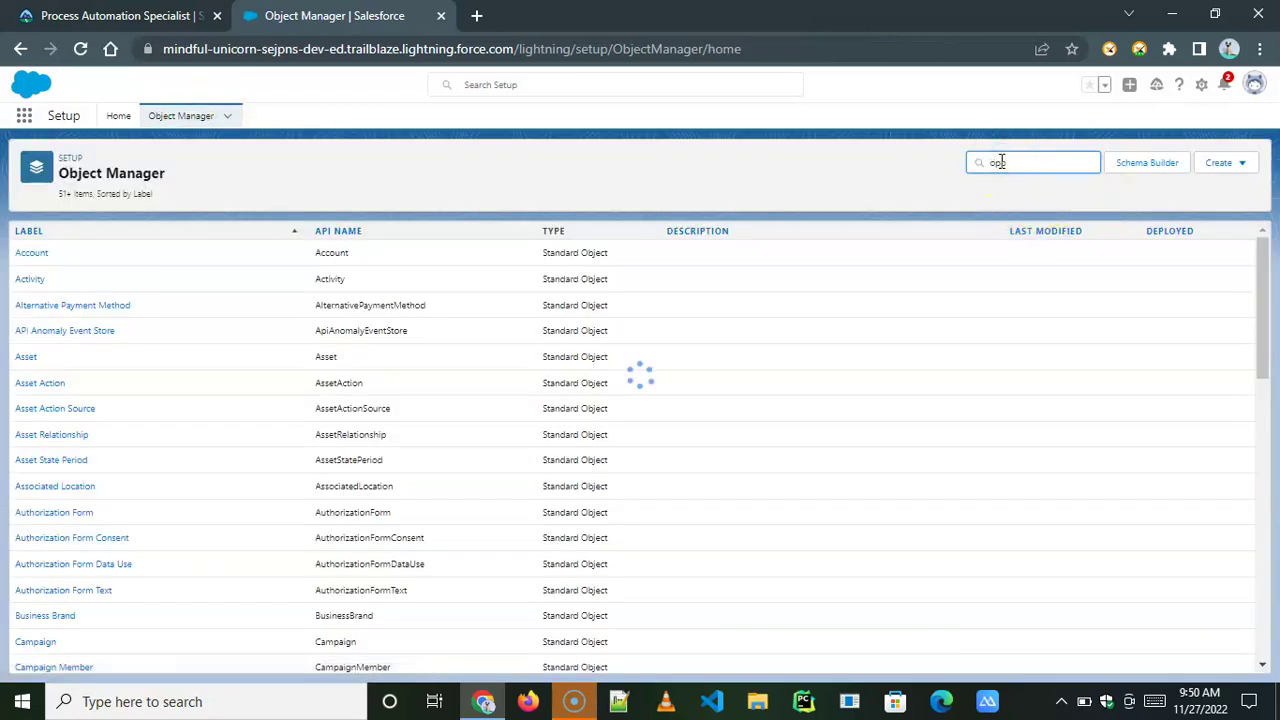
pyautogui.click(36, 253)
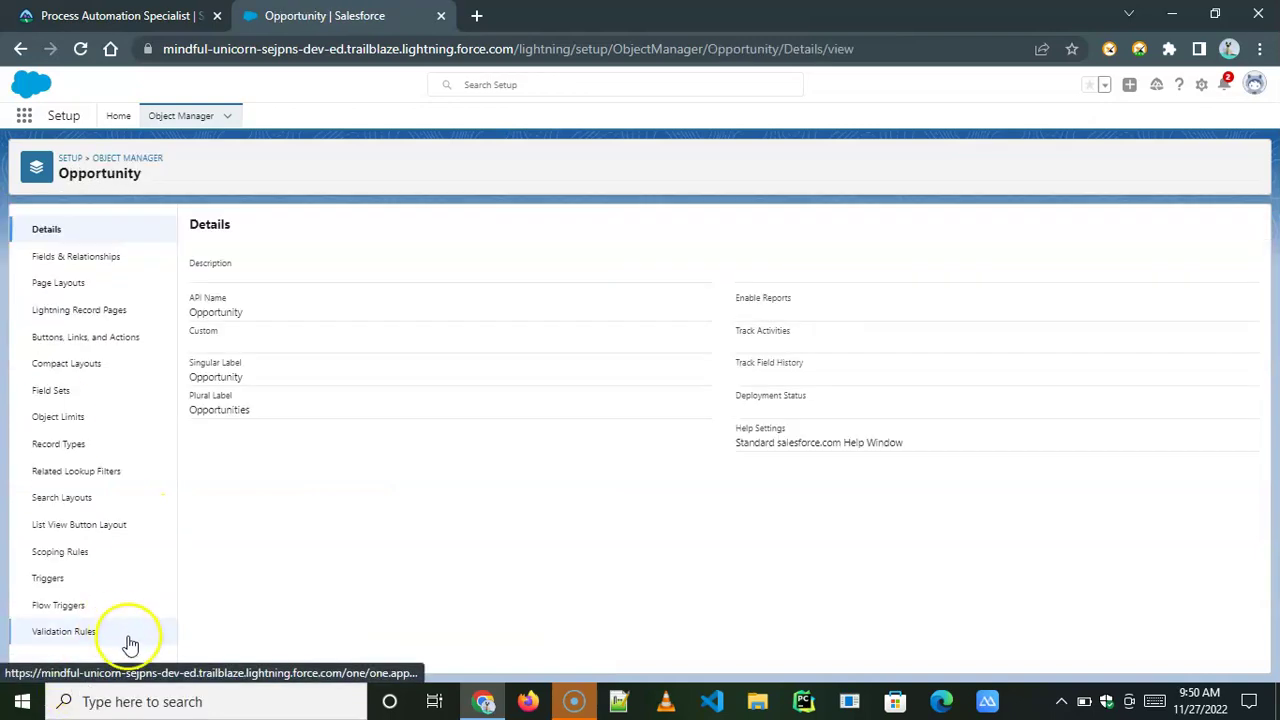
pyautogui.click(131, 638)
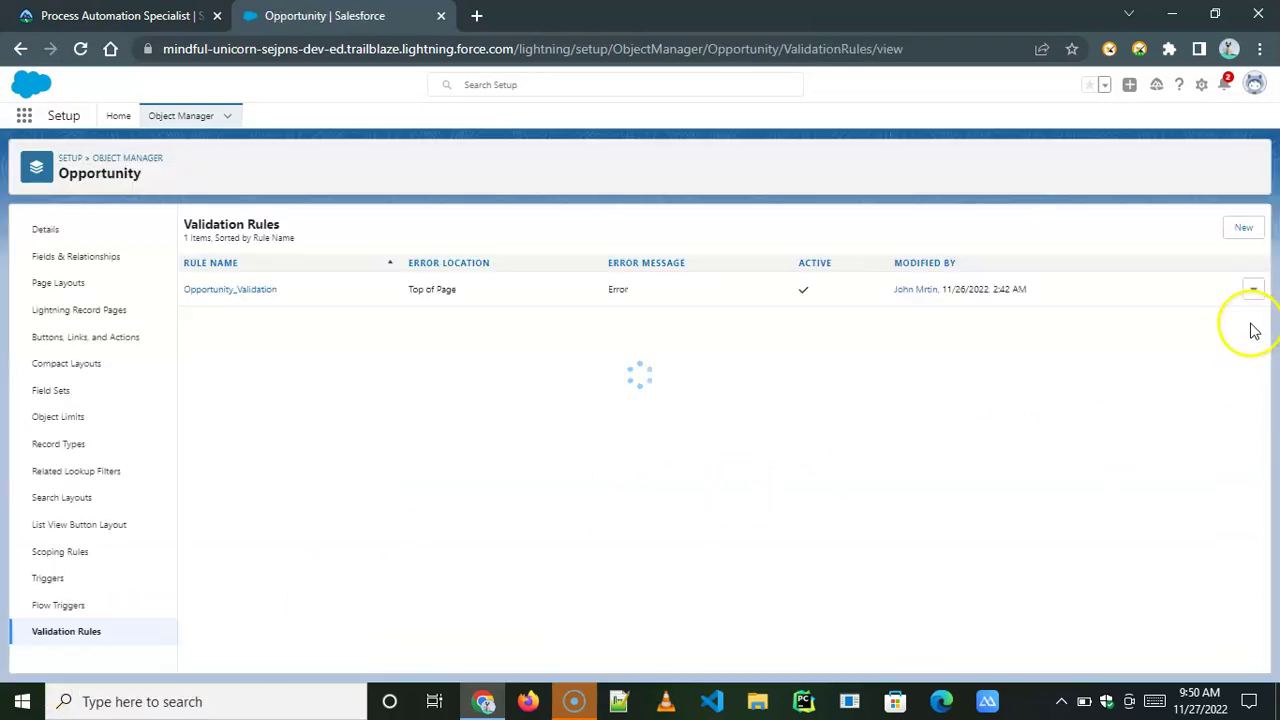
pyautogui.click(1253, 291)
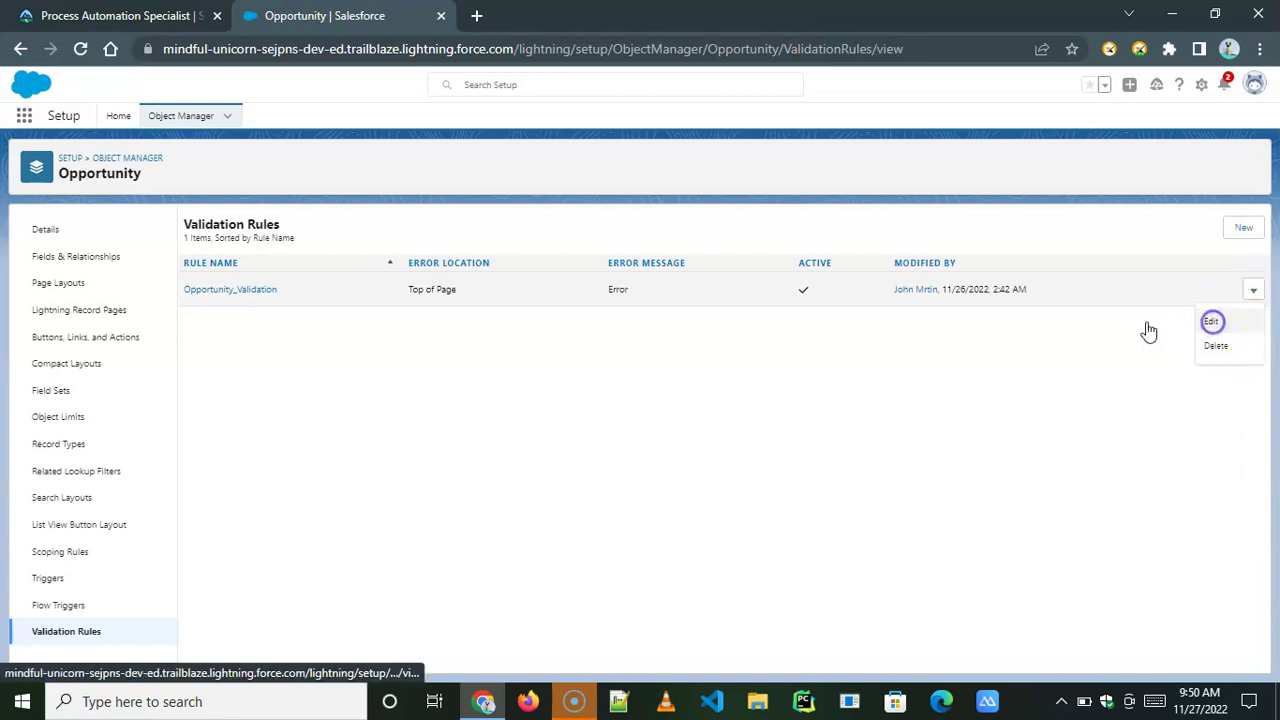
pyautogui.click(1199, 325)
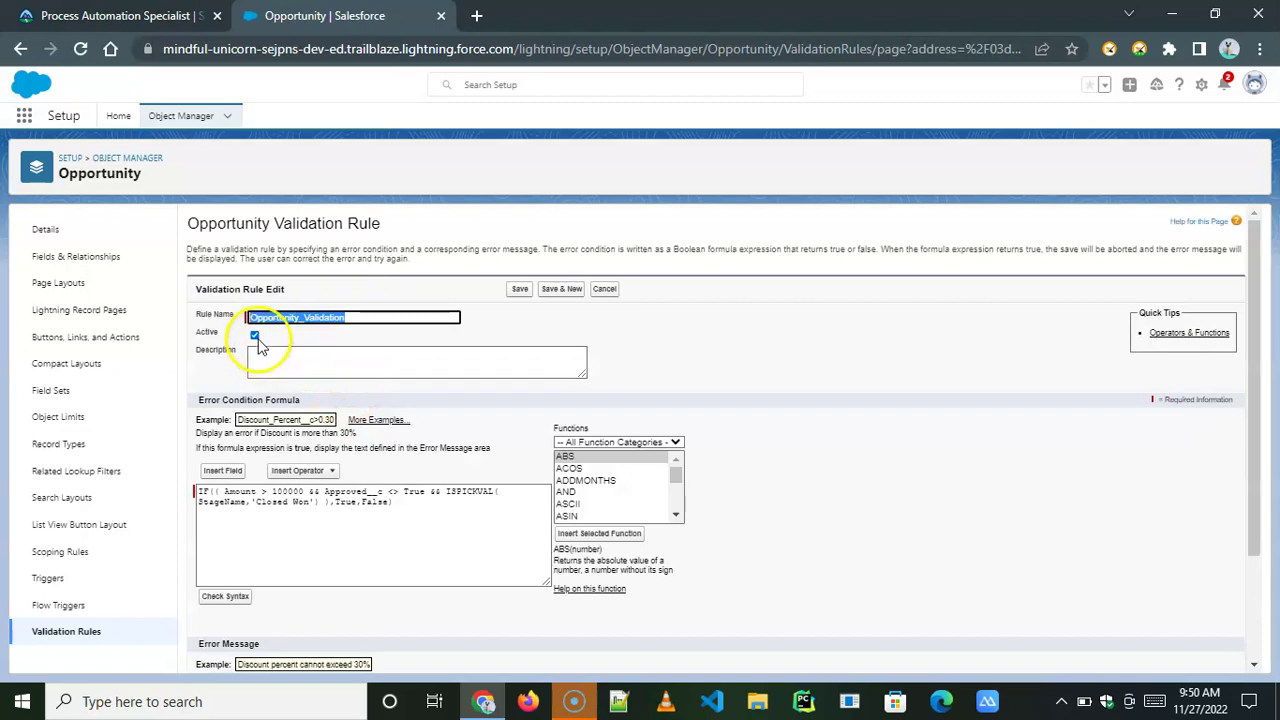
pyautogui.click(257, 337)
pyautogui.click(518, 290)
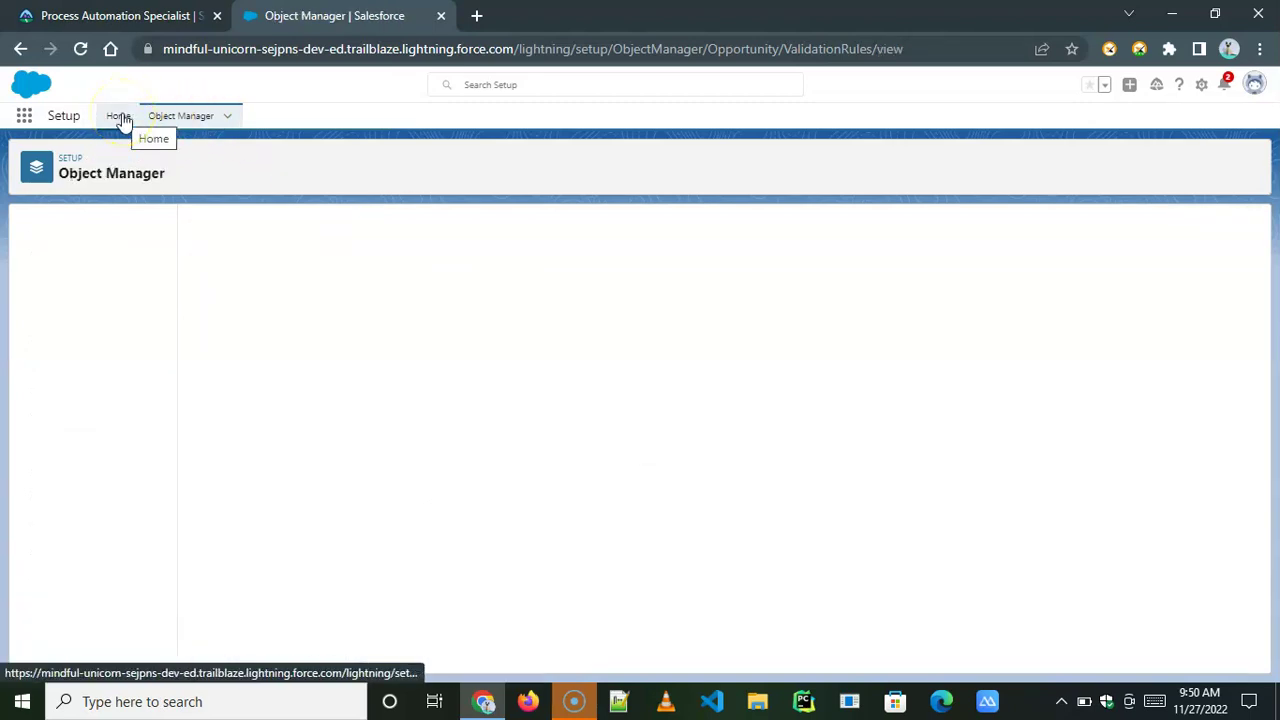
# Step: Search Setup for "User", open the Users page and start a new user record
pyautogui.click(120, 117)
pyautogui.click(55, 155)
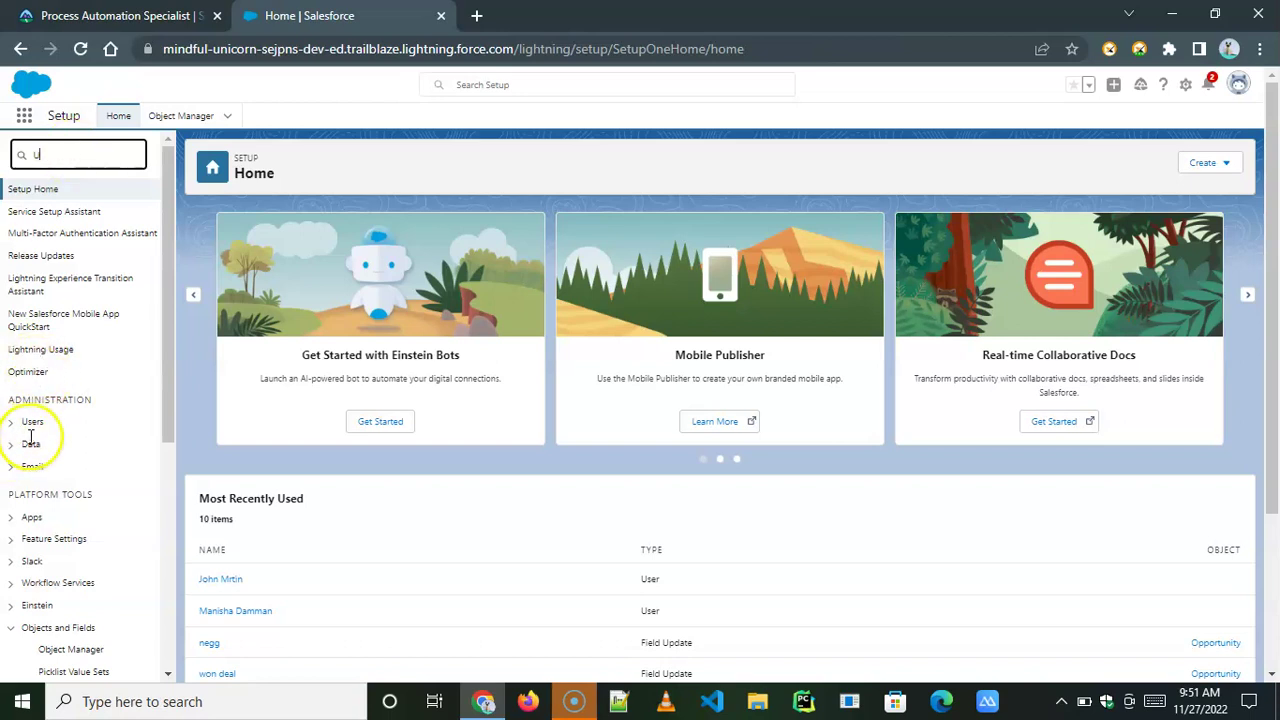
pyautogui.write('User')
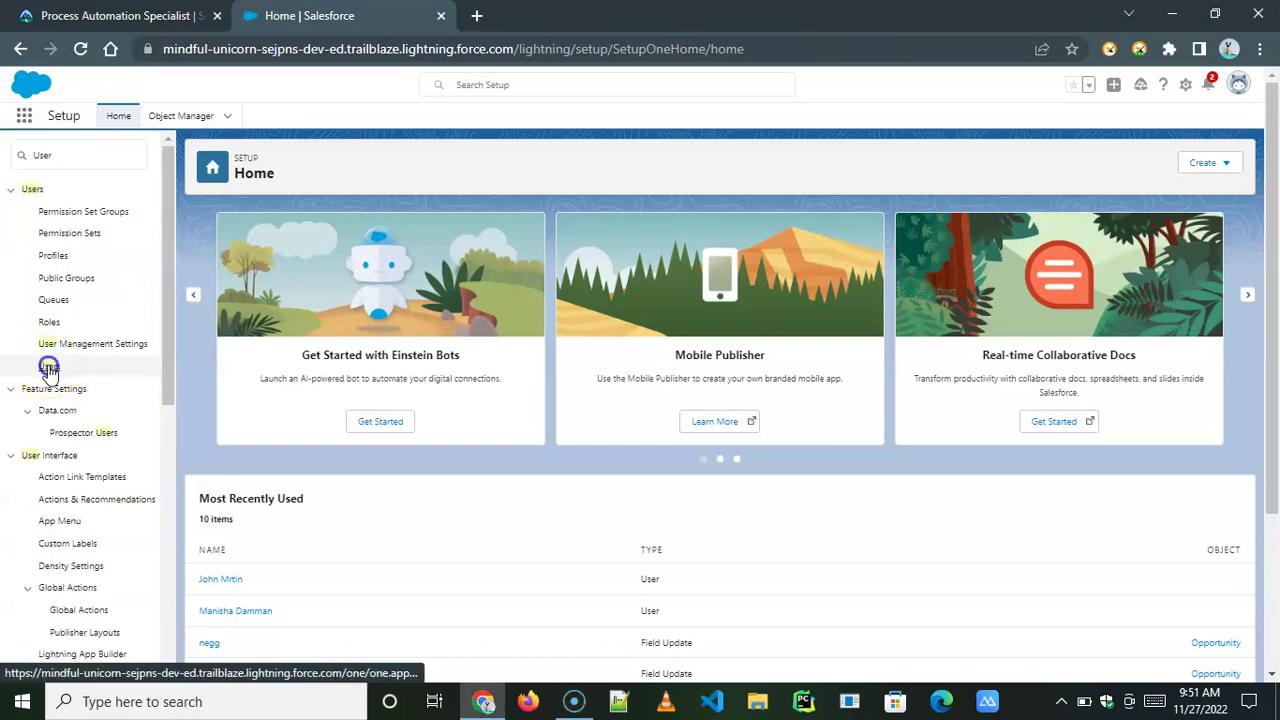
pyautogui.click(49, 366)
pyautogui.click(543, 334)
# Step: Copy the manager's first name from the Automate Opportunities challenge into the new user's First Name field
pyautogui.hotkey('ctrl', 'Tab')
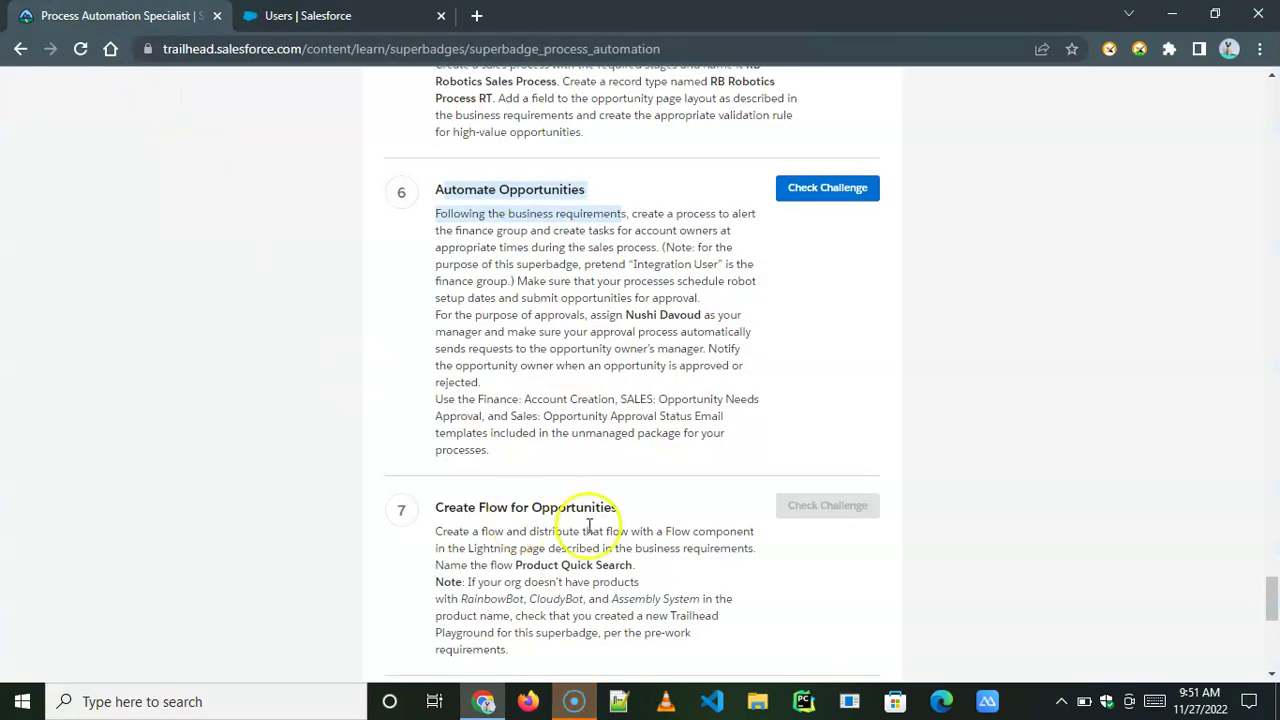
pyautogui.click(642, 317)
pyautogui.rightClick(672, 322)
pyautogui.click(686, 331)
pyautogui.hotkey('ctrl', 'Tab')
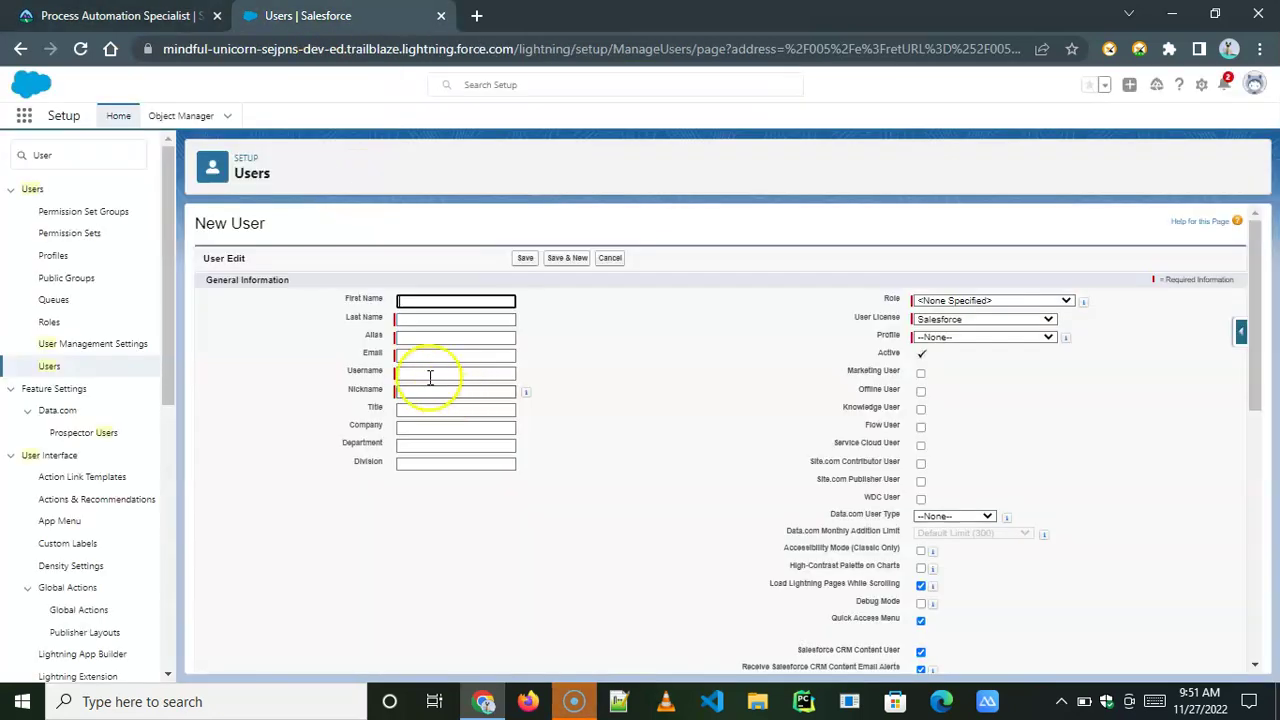
pyautogui.rightClick(403, 298)
pyautogui.click(451, 443)
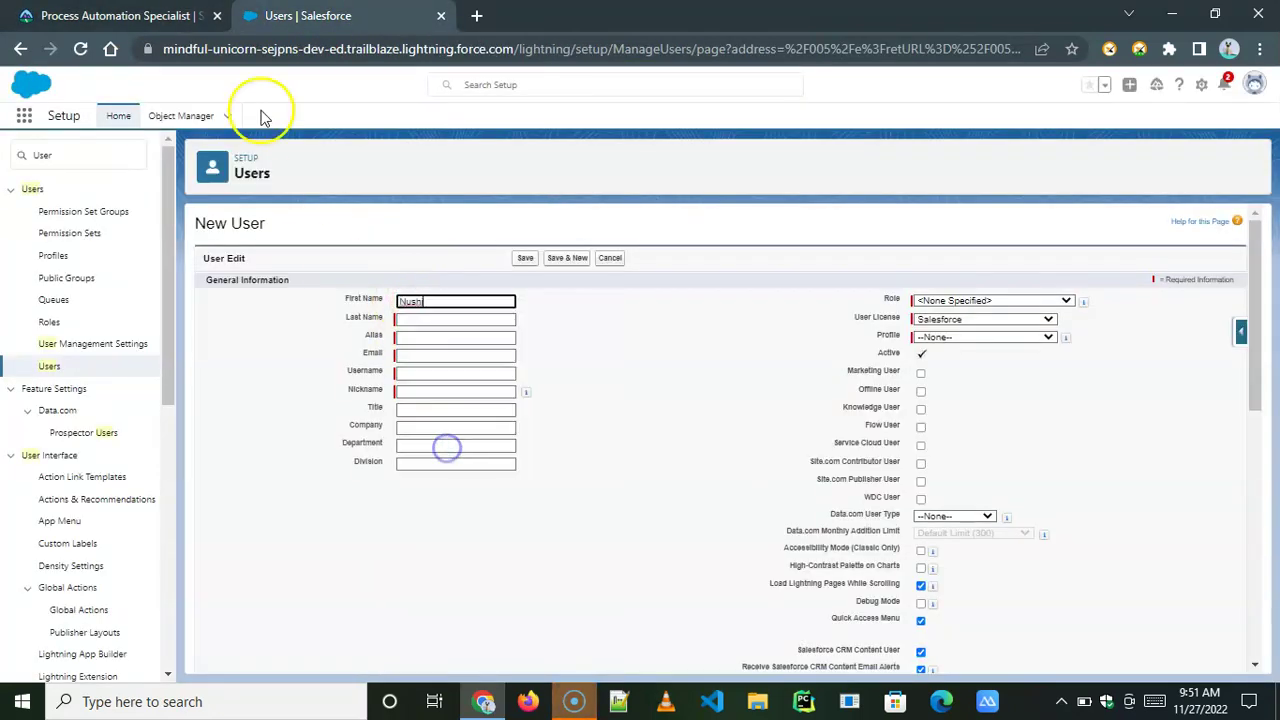
# Step: Copy the manager's last name from the Trailhead challenge text into the new user's Last Name field
pyautogui.hotkey('ctrl', 'Tab')
pyautogui.doubleClick(673, 314)
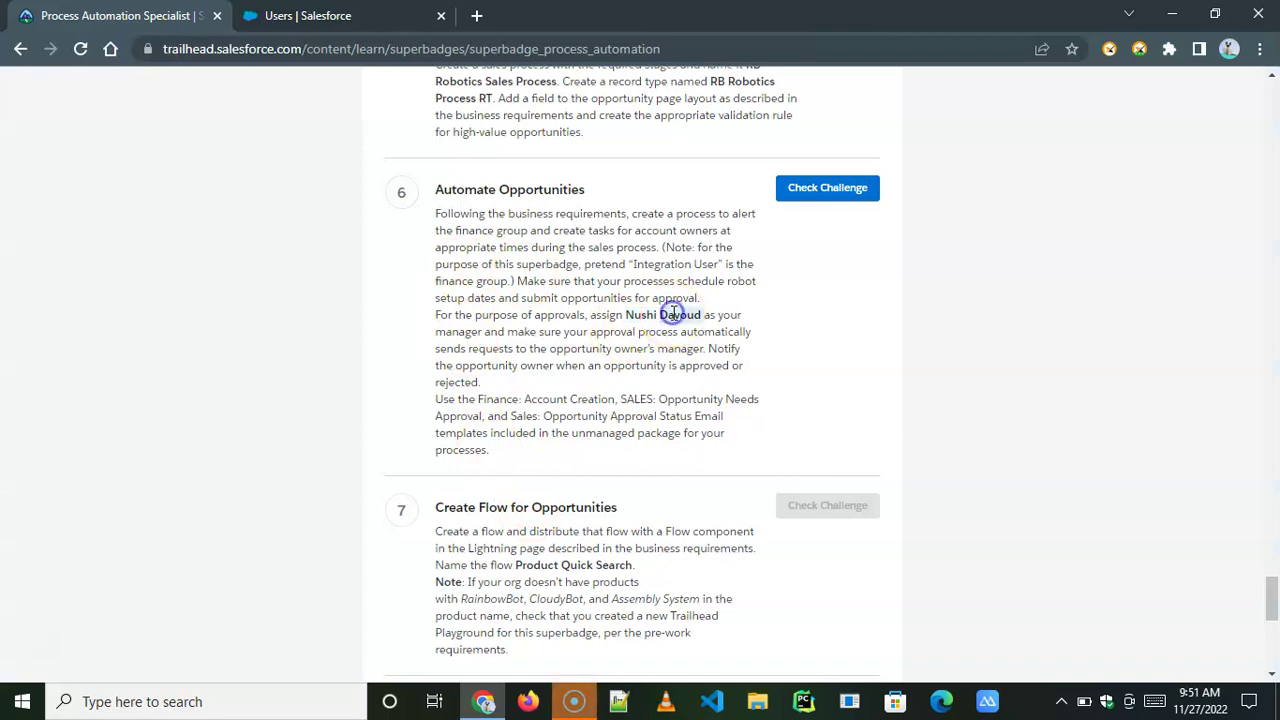
pyautogui.rightClick(698, 316)
pyautogui.click(714, 327)
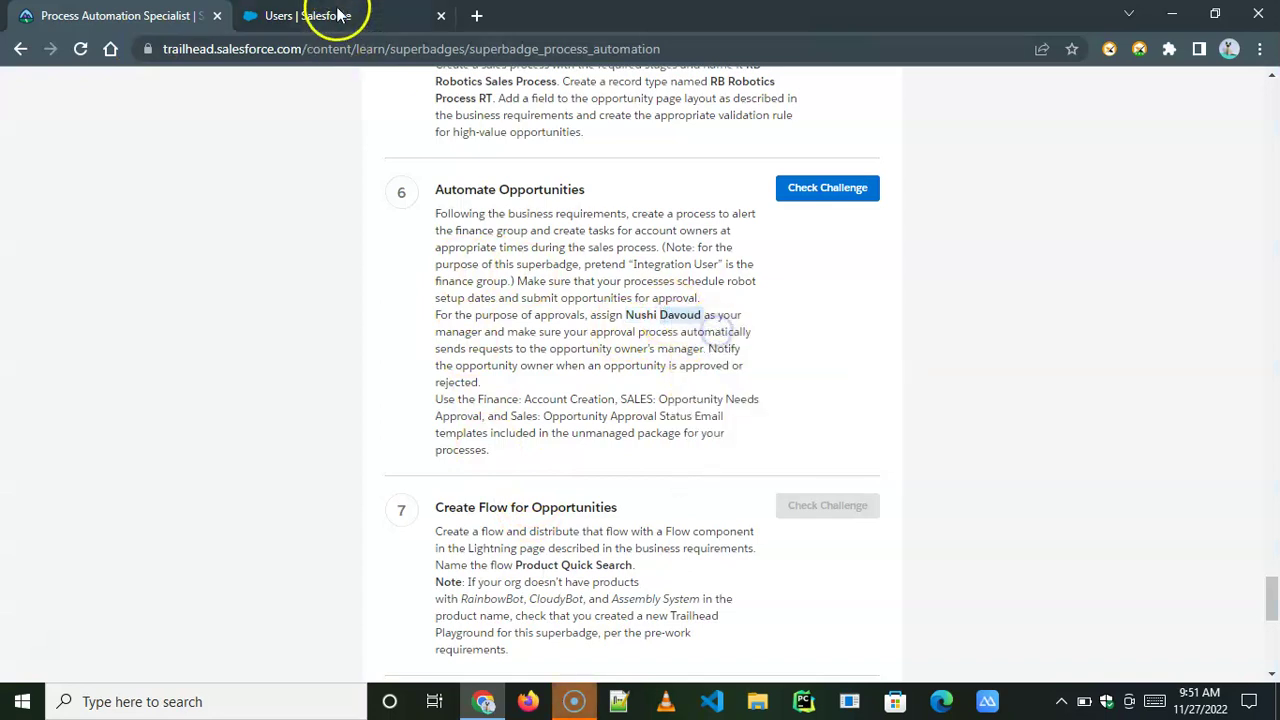
pyautogui.click(340, 15)
pyautogui.click(417, 319)
pyautogui.rightClick(419, 321)
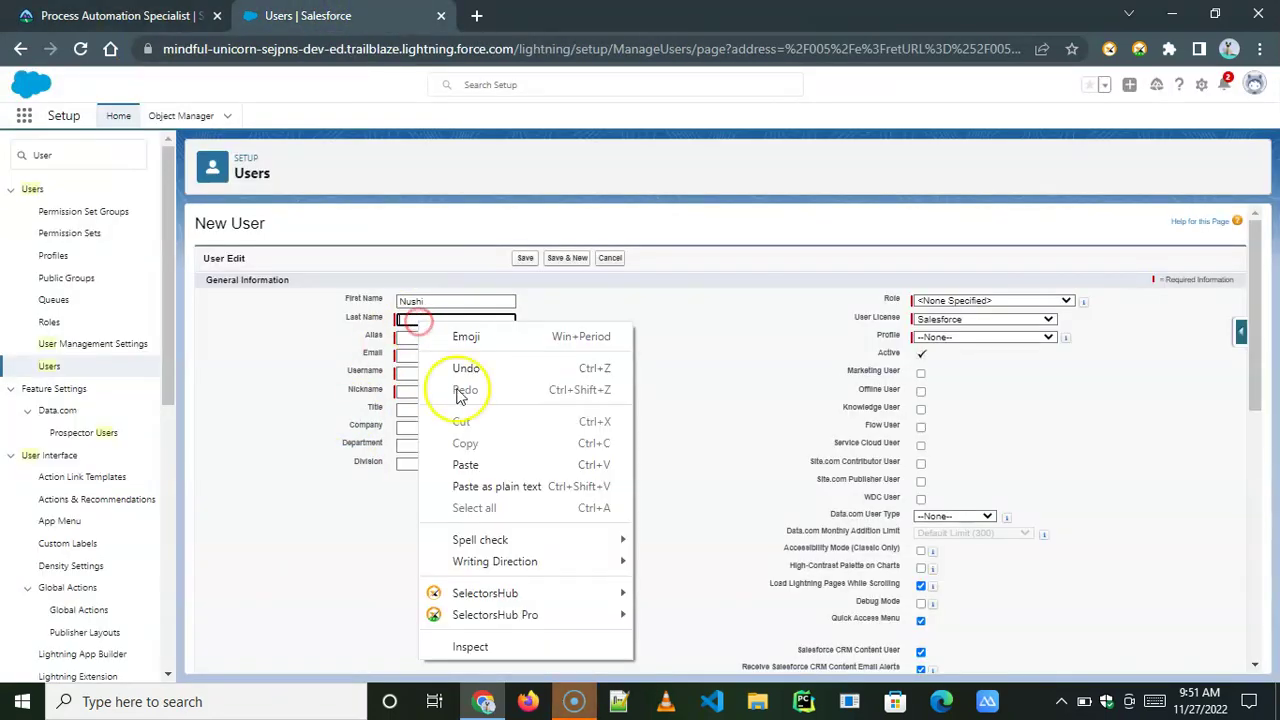
pyautogui.click(465, 466)
# Step: Enter the new user's email and username, set the profile to Contract Manager, and save the user
pyautogui.click(409, 338)
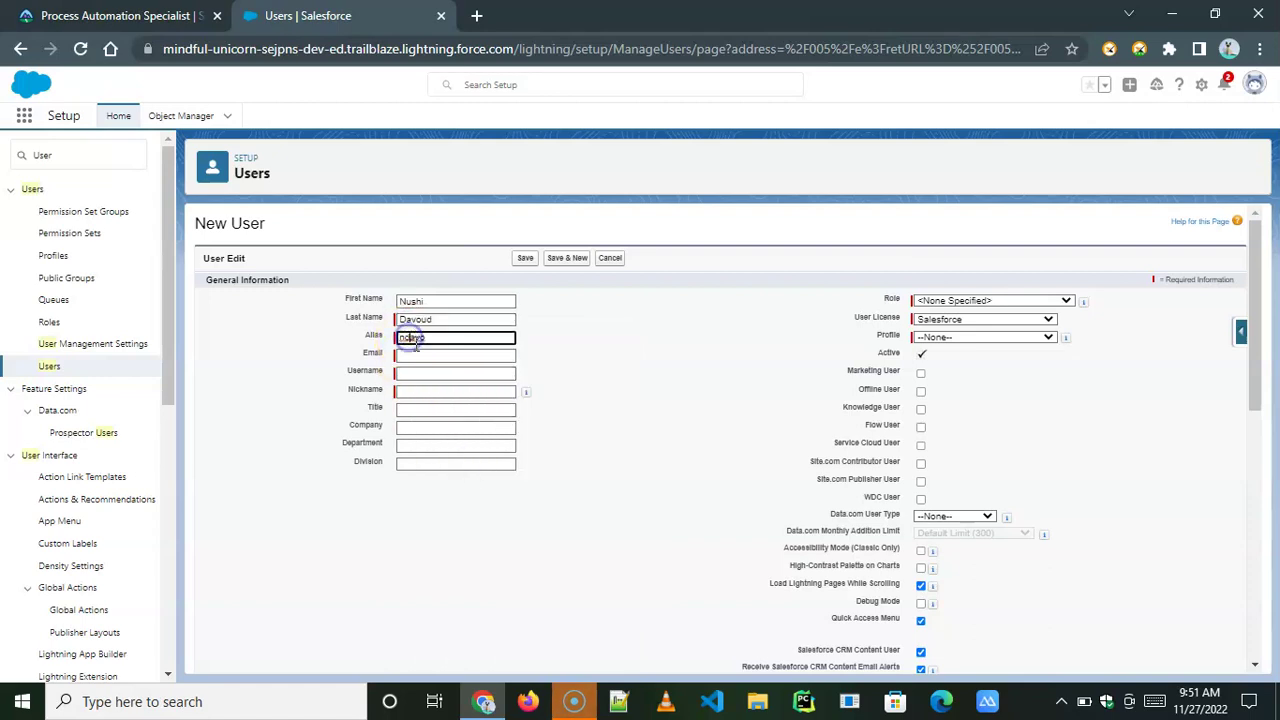
pyautogui.click(420, 357)
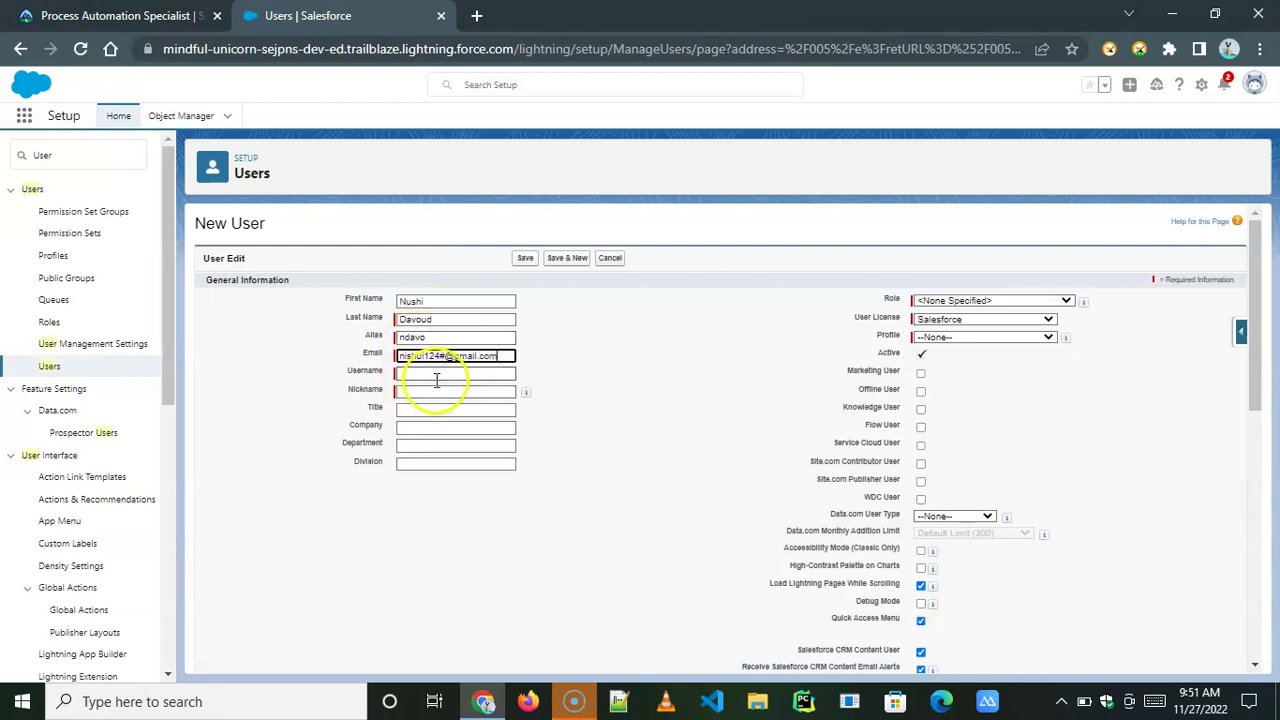
pyautogui.click(973, 338)
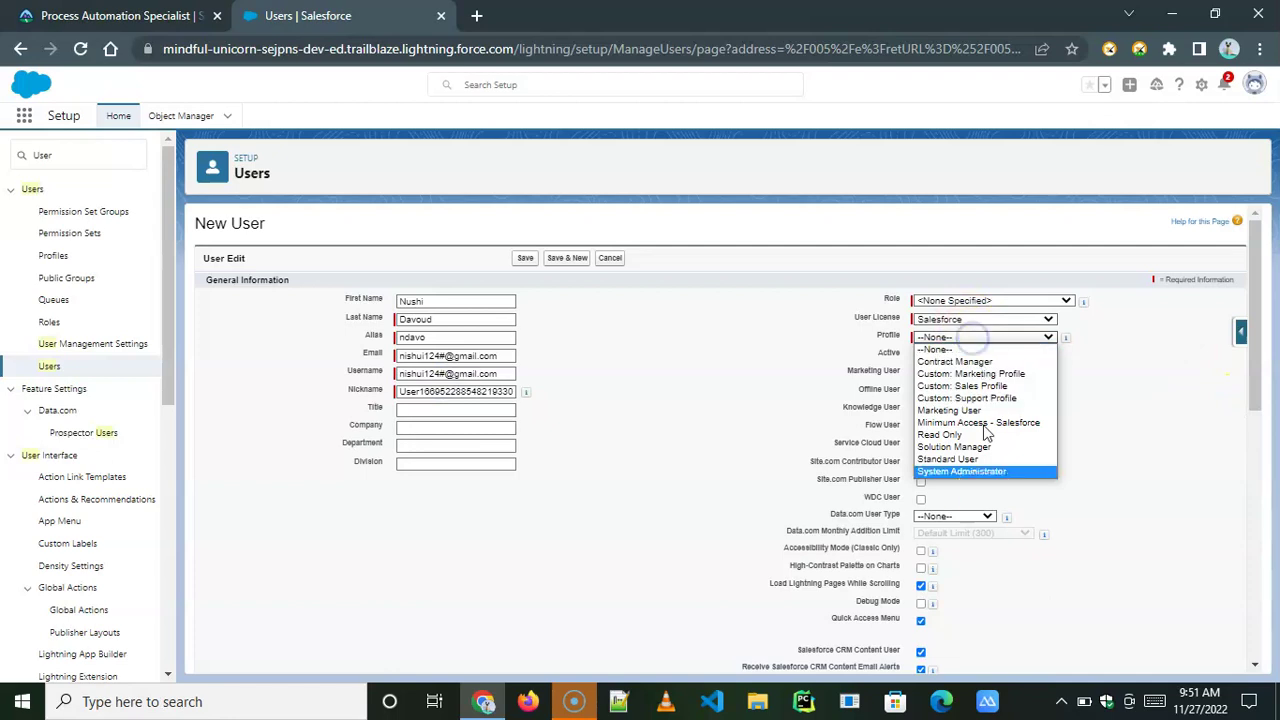
pyautogui.click(962, 362)
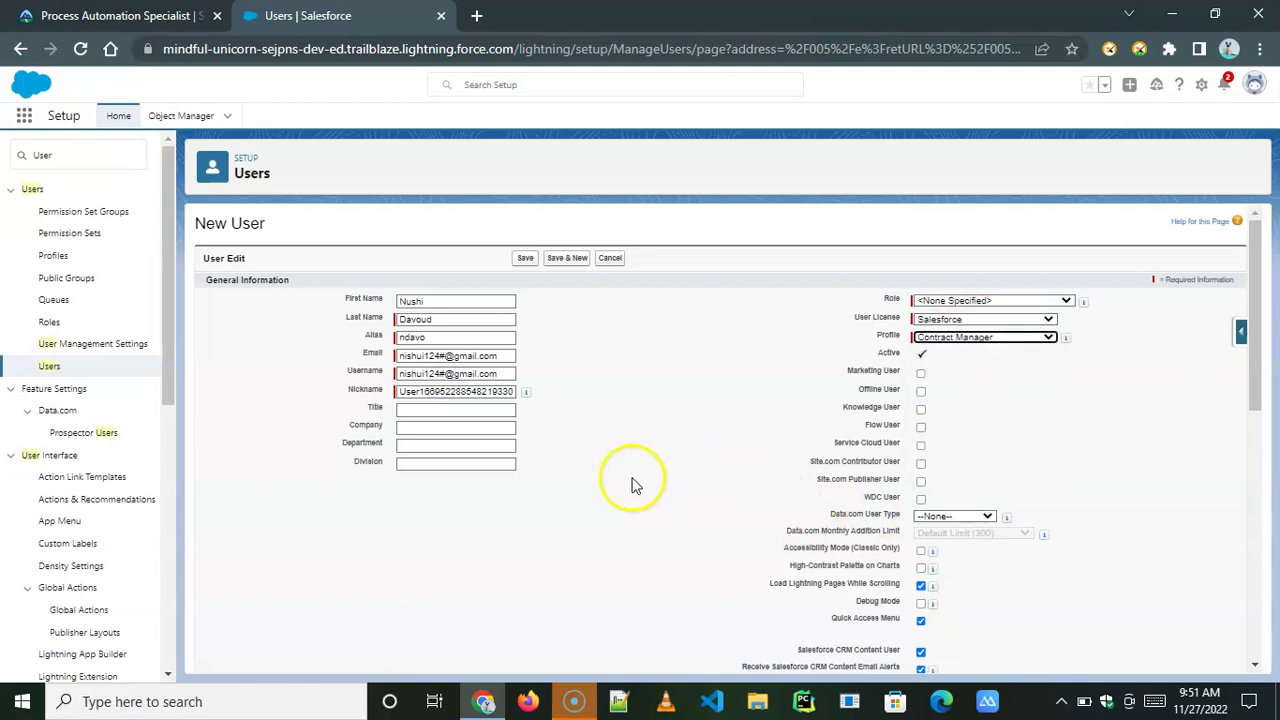
pyautogui.scroll(-10, 585, 495)
pyautogui.scroll(10, 588, 450)
pyautogui.click(522, 258)
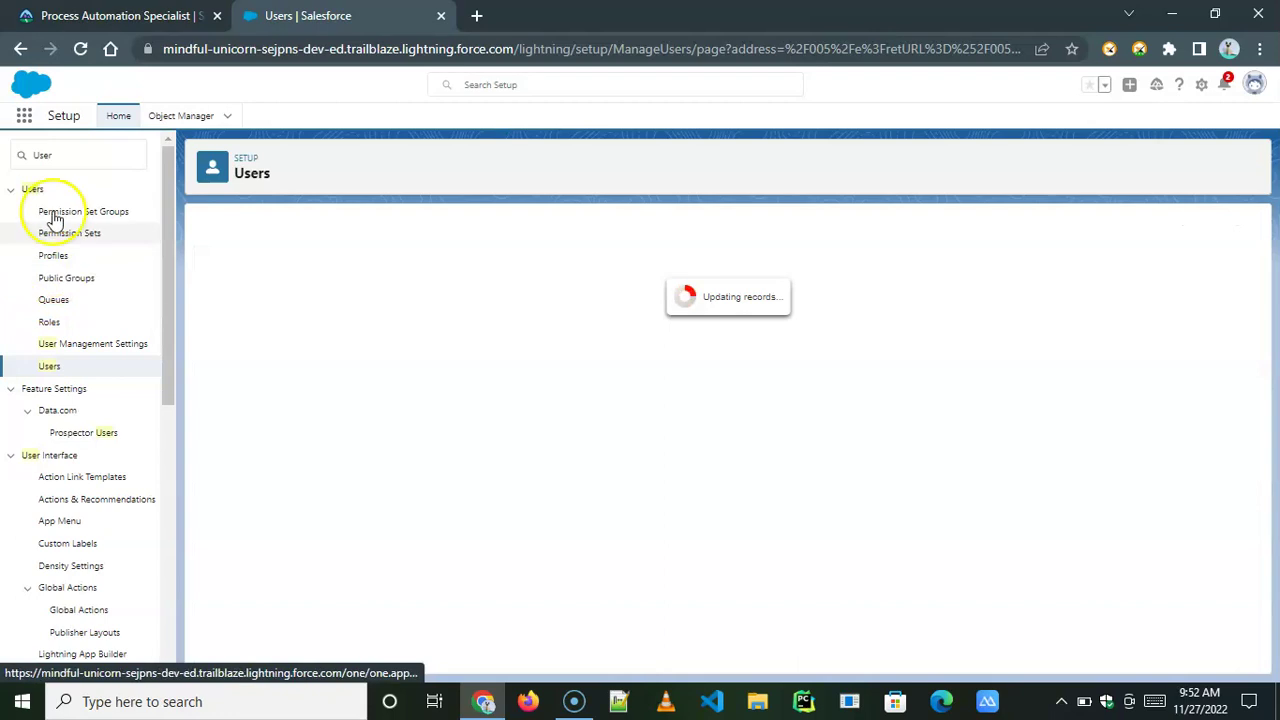
# Step: Search Setup for "Email Alert", open the Email Alerts page and start a new email alert
pyautogui.press('BackSpace')
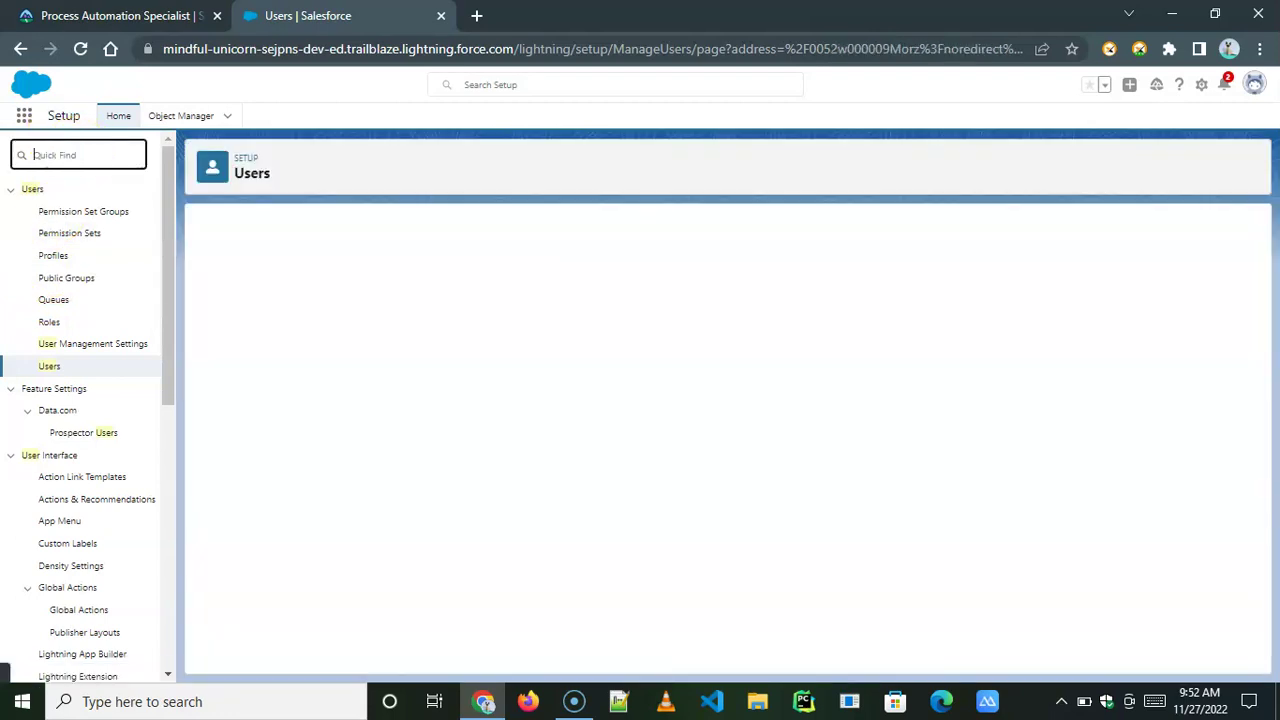
pyautogui.write('E')
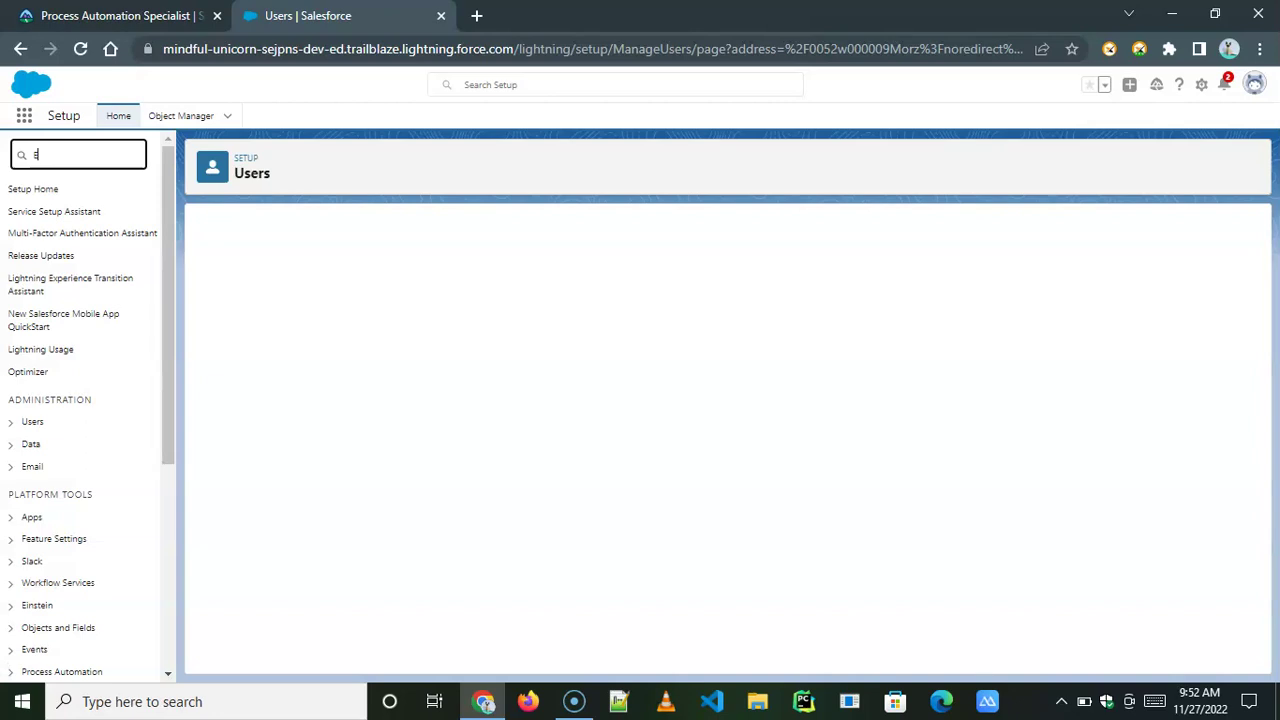
pyautogui.write('mail Alt')
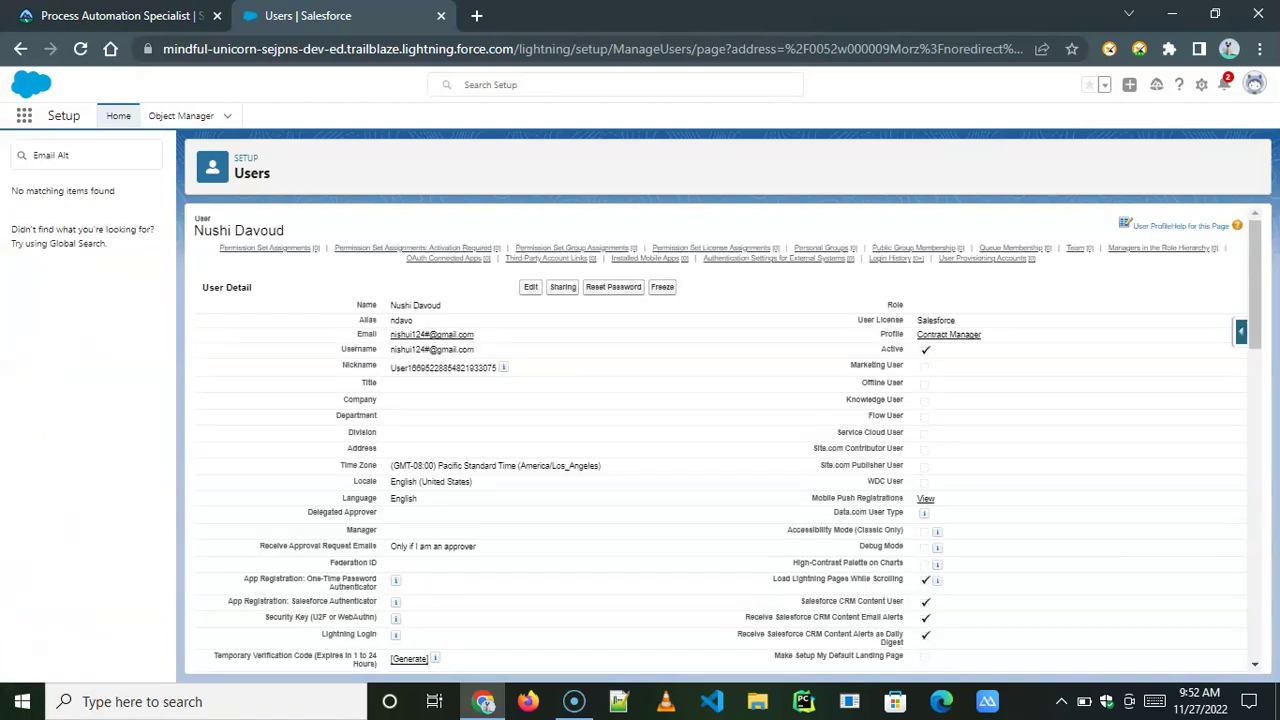
pyautogui.press('BackSpace')
pyautogui.write('ert')
pyautogui.click(73, 233)
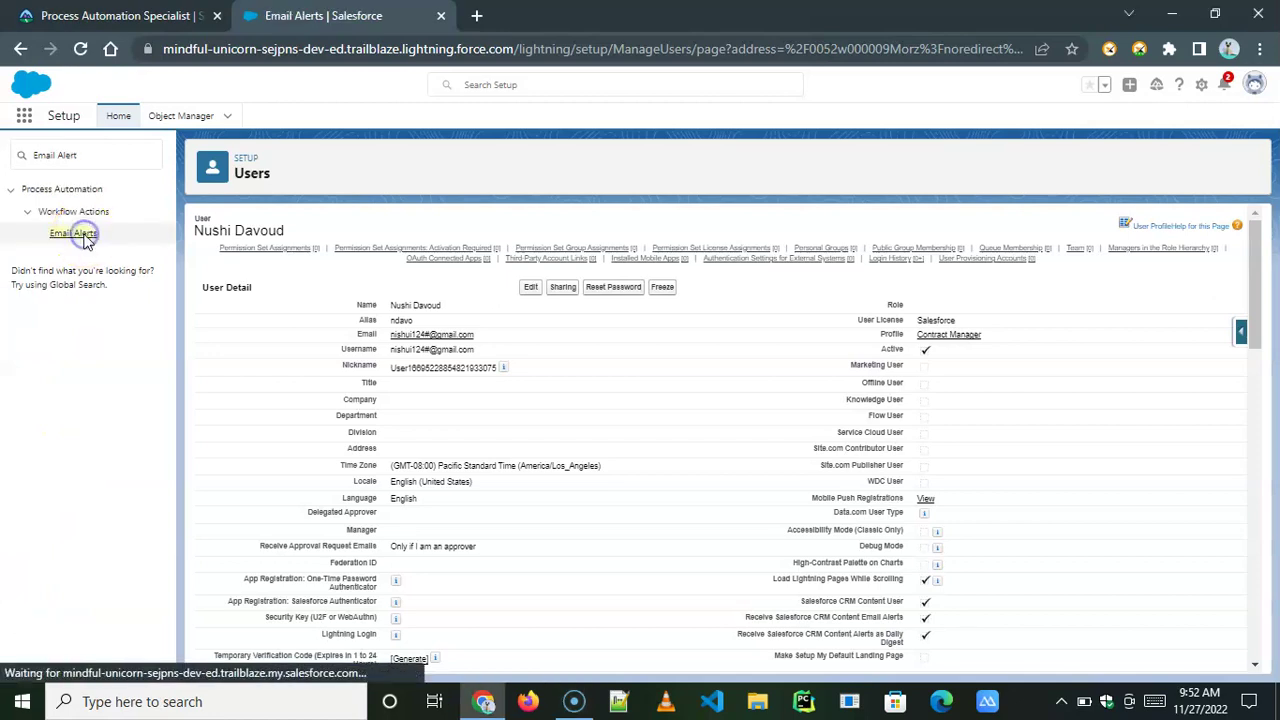
pyautogui.click(227, 588)
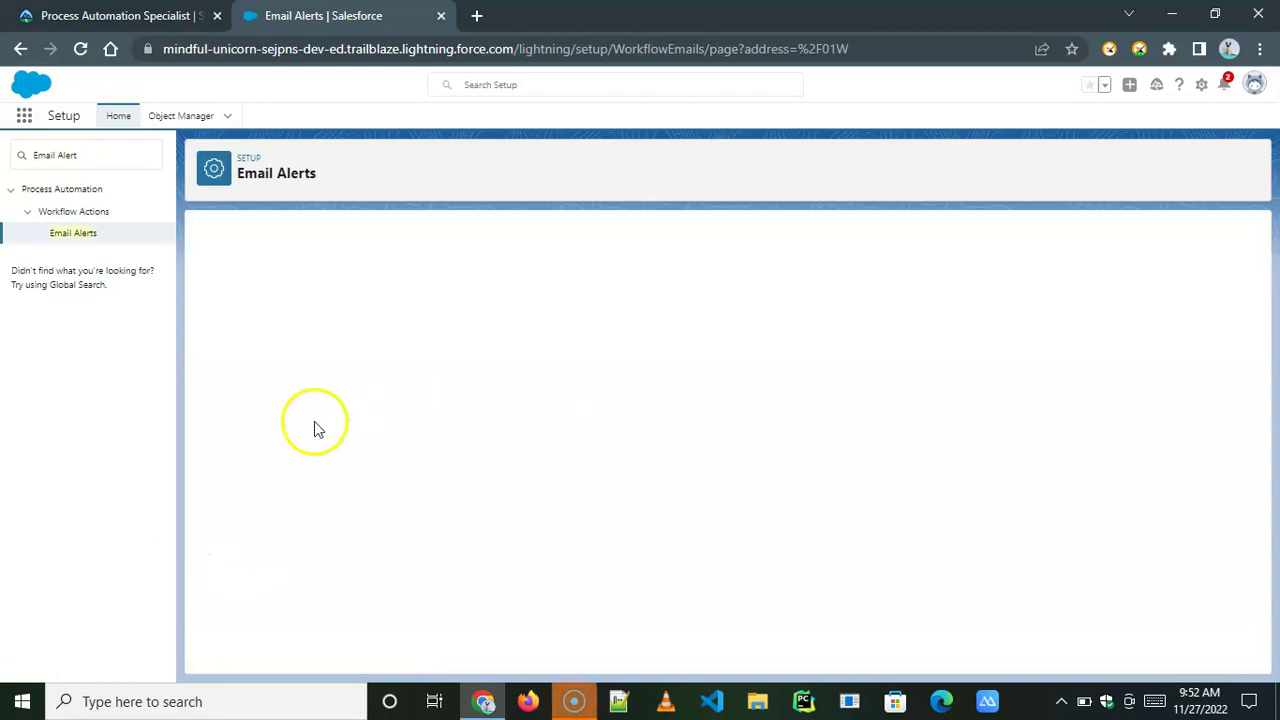
pyautogui.click(732, 313)
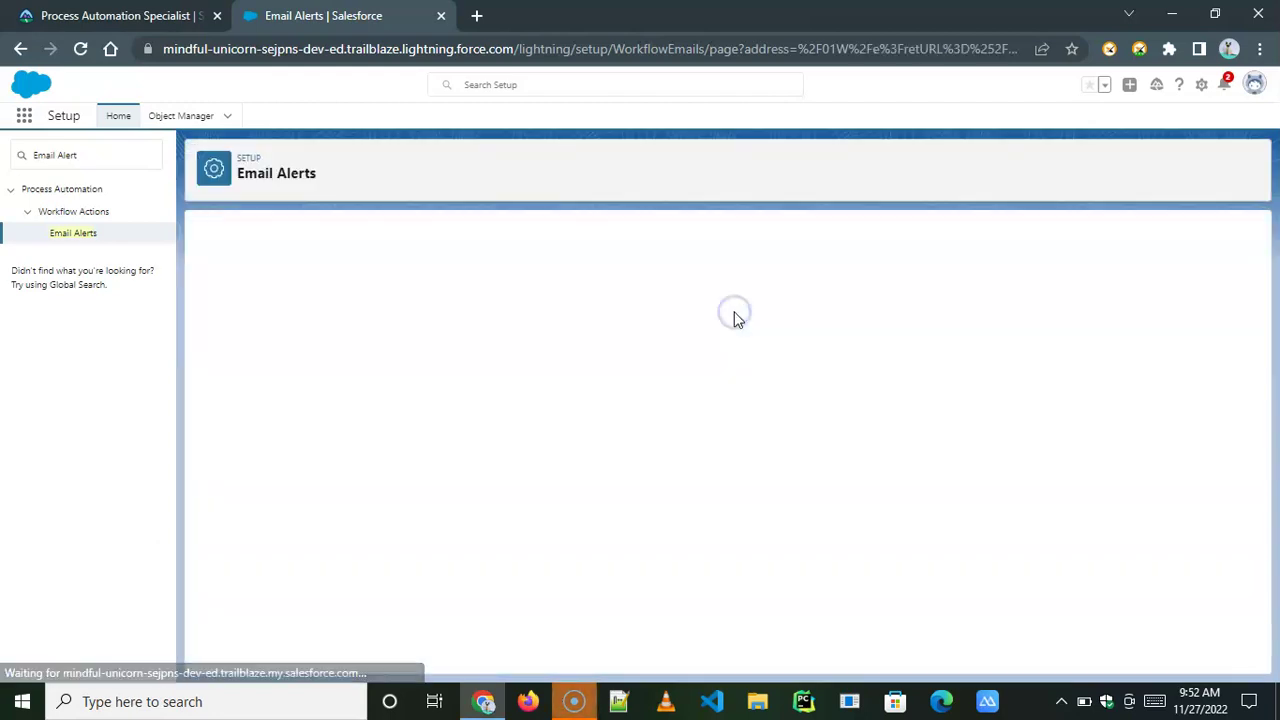
# Step: Copy "Finance: Account Creation" from the Automate Opportunities challenge text into the new email alert's Description and fill the Unique Name
pyautogui.click(484, 701)
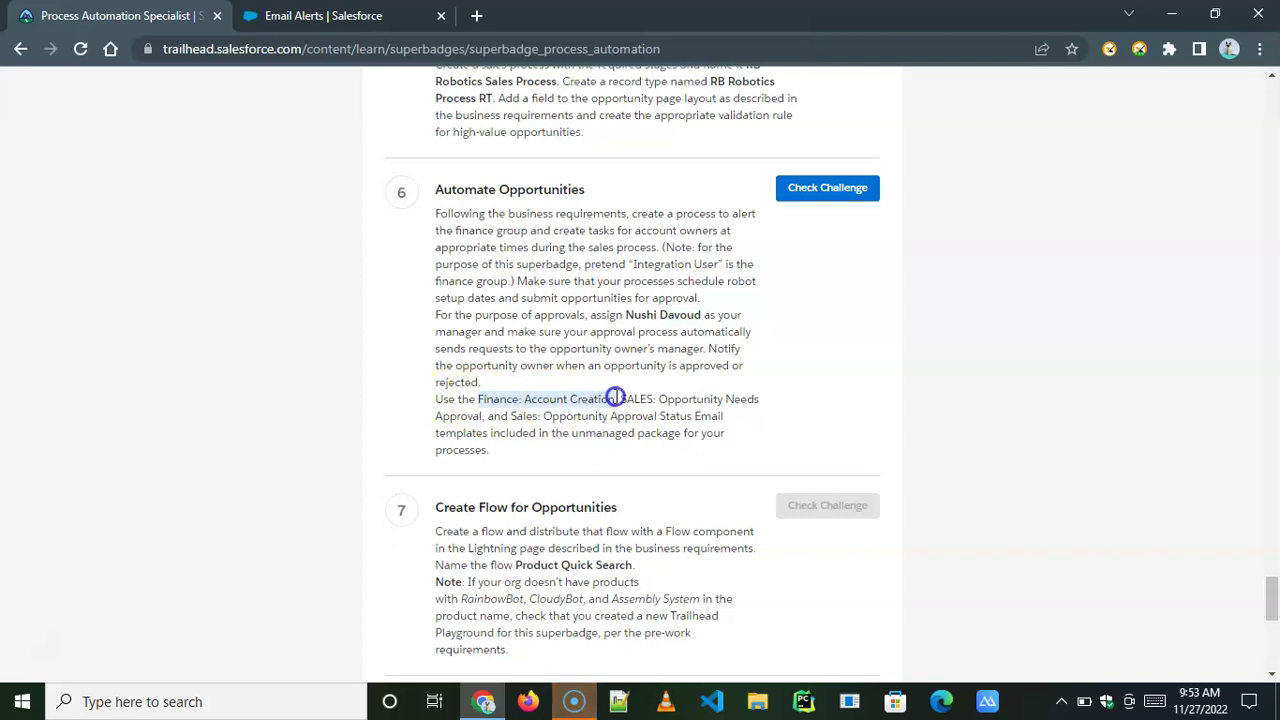
pyautogui.hotkey('ctrl', 'Tab')
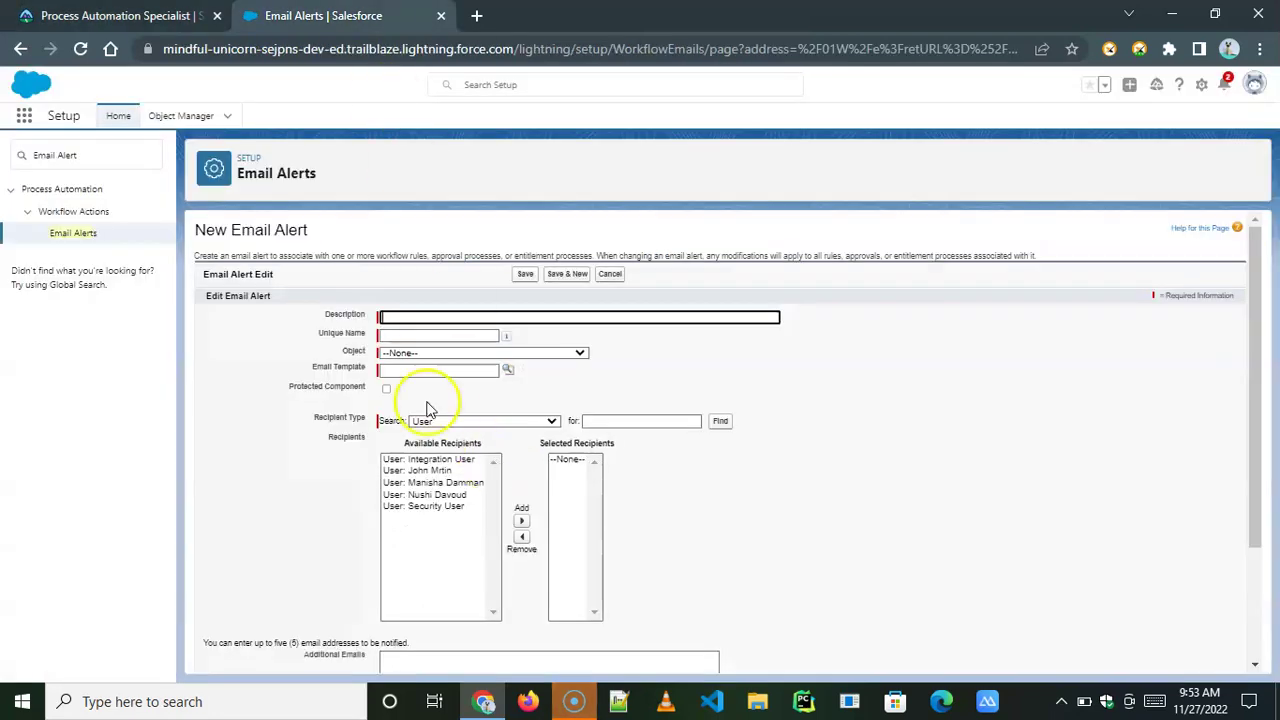
pyautogui.write('Finance: Account Creation')
pyautogui.click(408, 335)
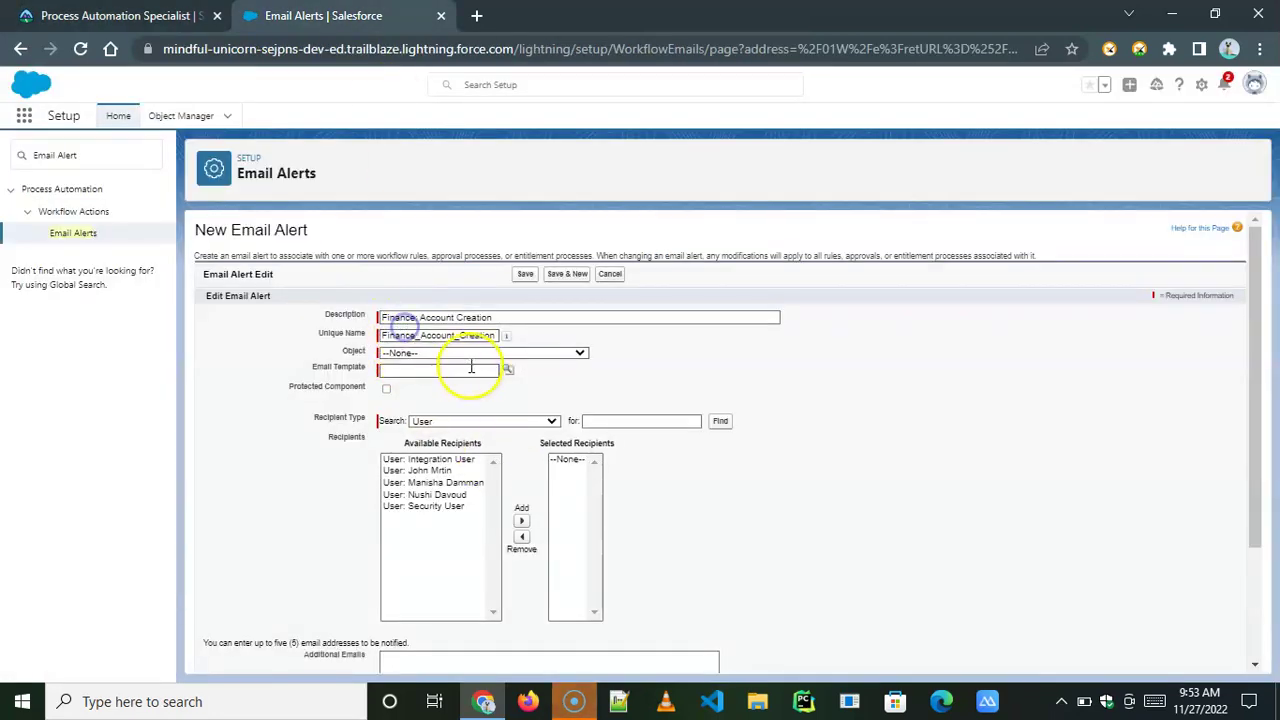
# Step: Set the object of the Finance: Account Creation email alert to Opportunity
pyautogui.click(420, 353)
pyautogui.write('opp')
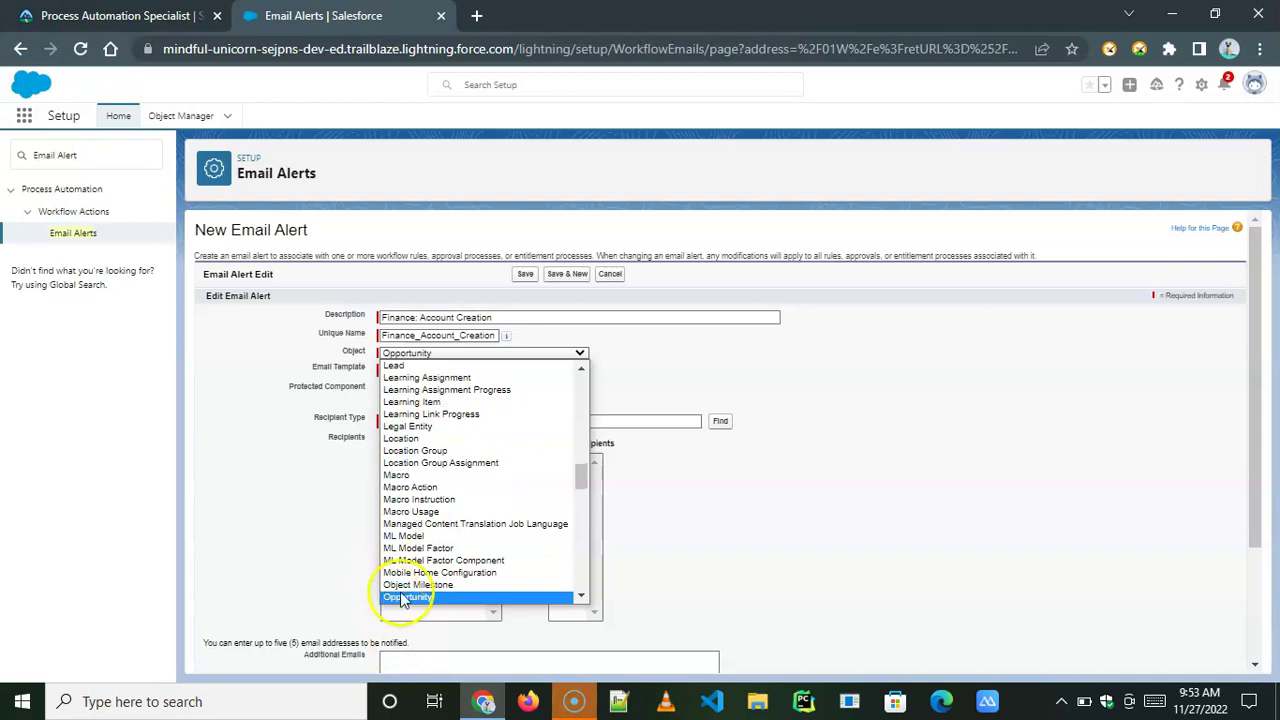
pyautogui.click(405, 585)
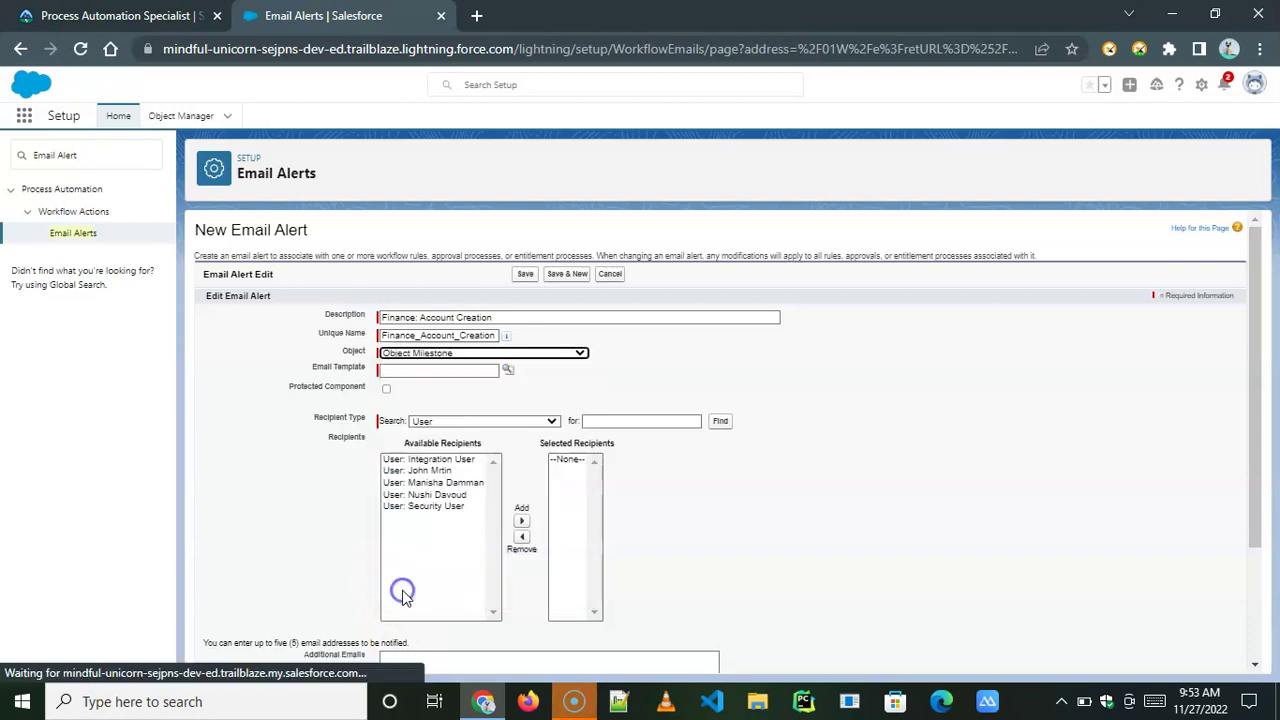
pyautogui.click(458, 358)
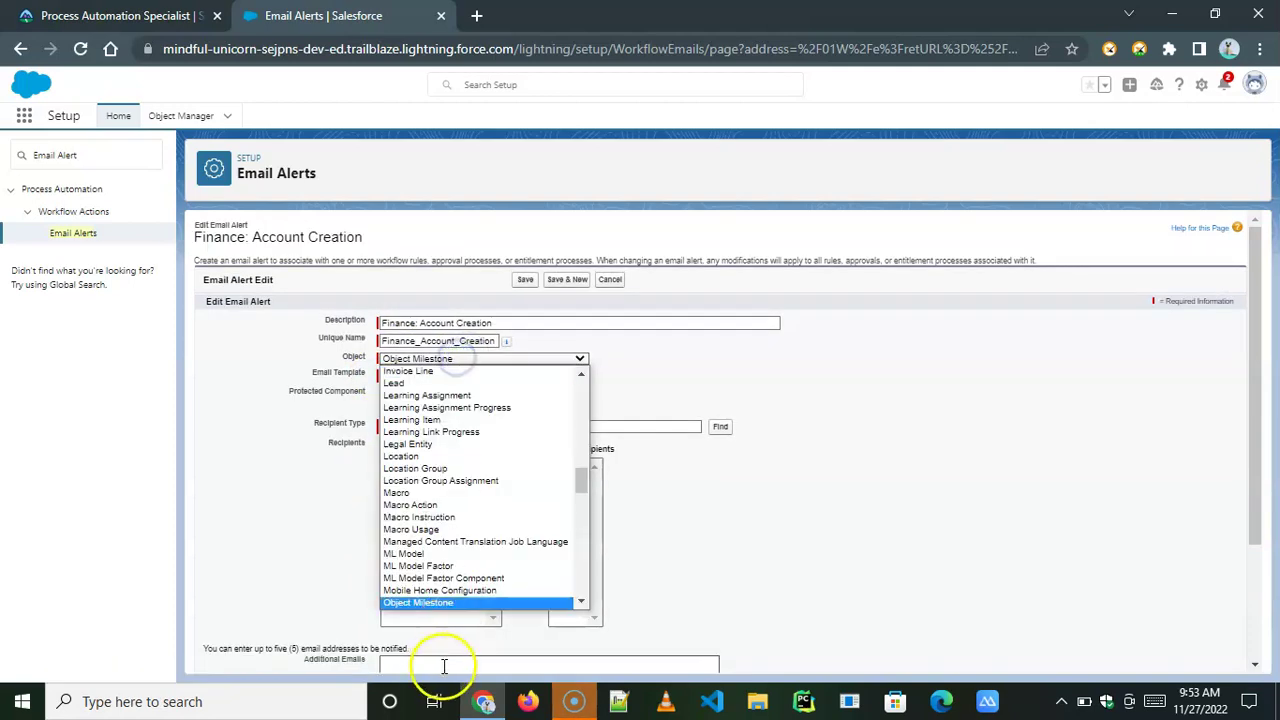
pyautogui.scroll(1, 578, 474)
pyautogui.moveTo(578, 474); pyautogui.dragTo(574, 481)
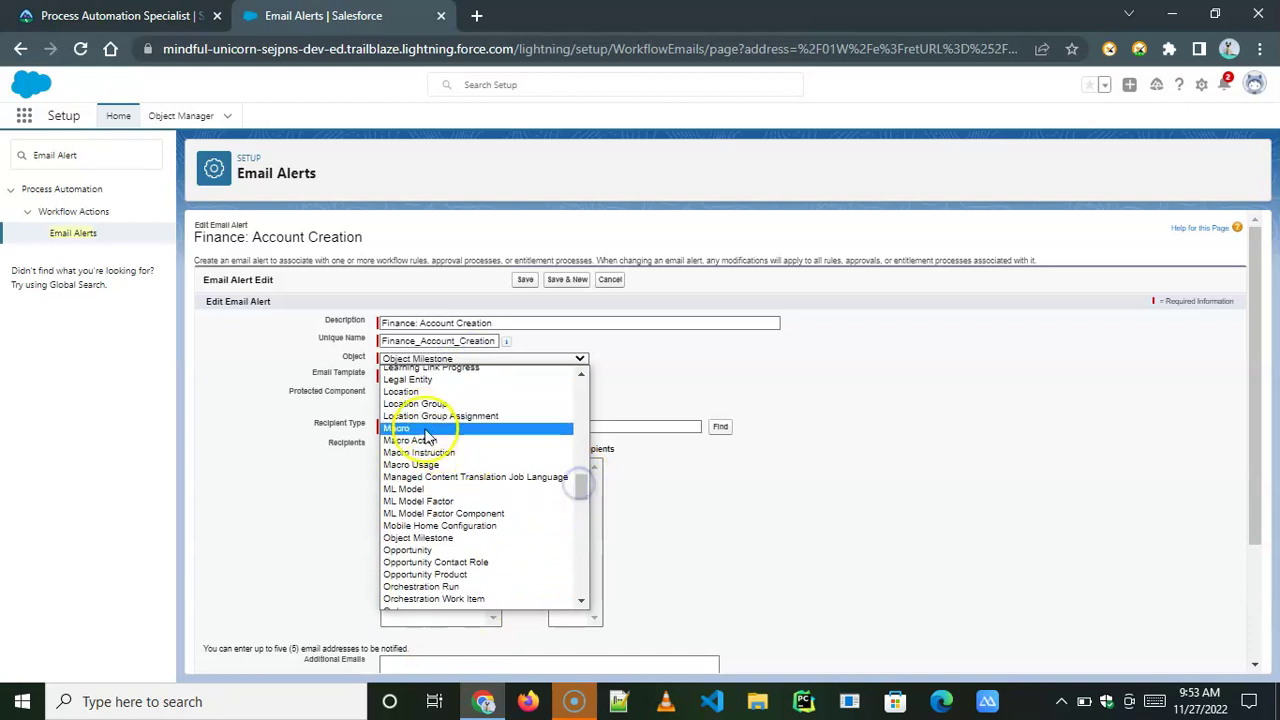
pyautogui.click(426, 551)
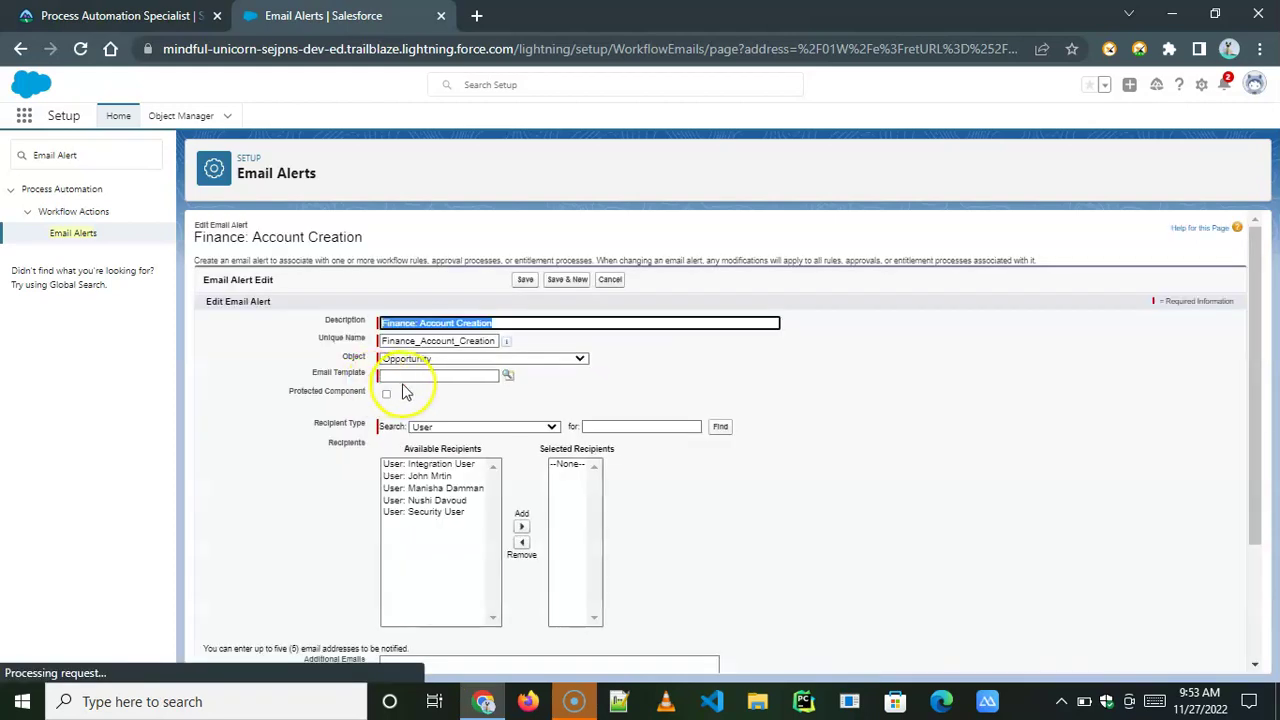
# Step: Look up the email template in the RB Robotics Templates folder and choose Finance: Account Creation for the alert
pyautogui.click(403, 376)
pyautogui.click(508, 375)
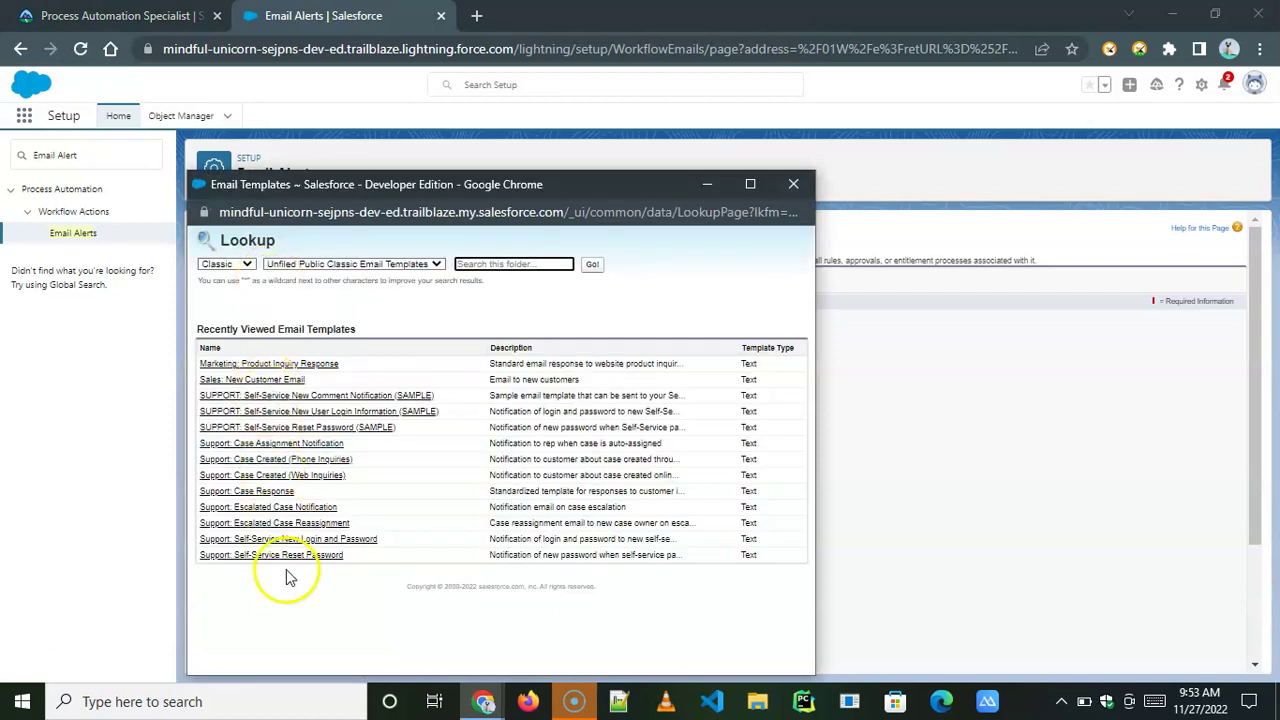
pyautogui.click(335, 264)
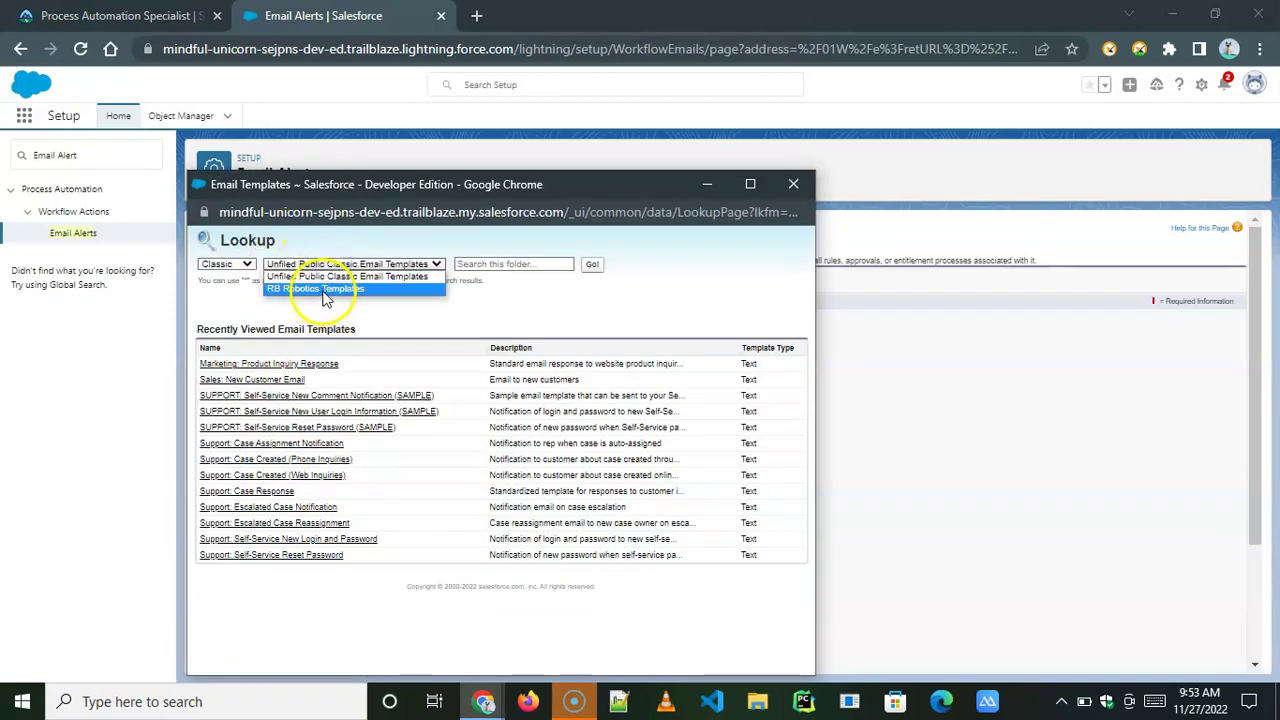
pyautogui.click(300, 289)
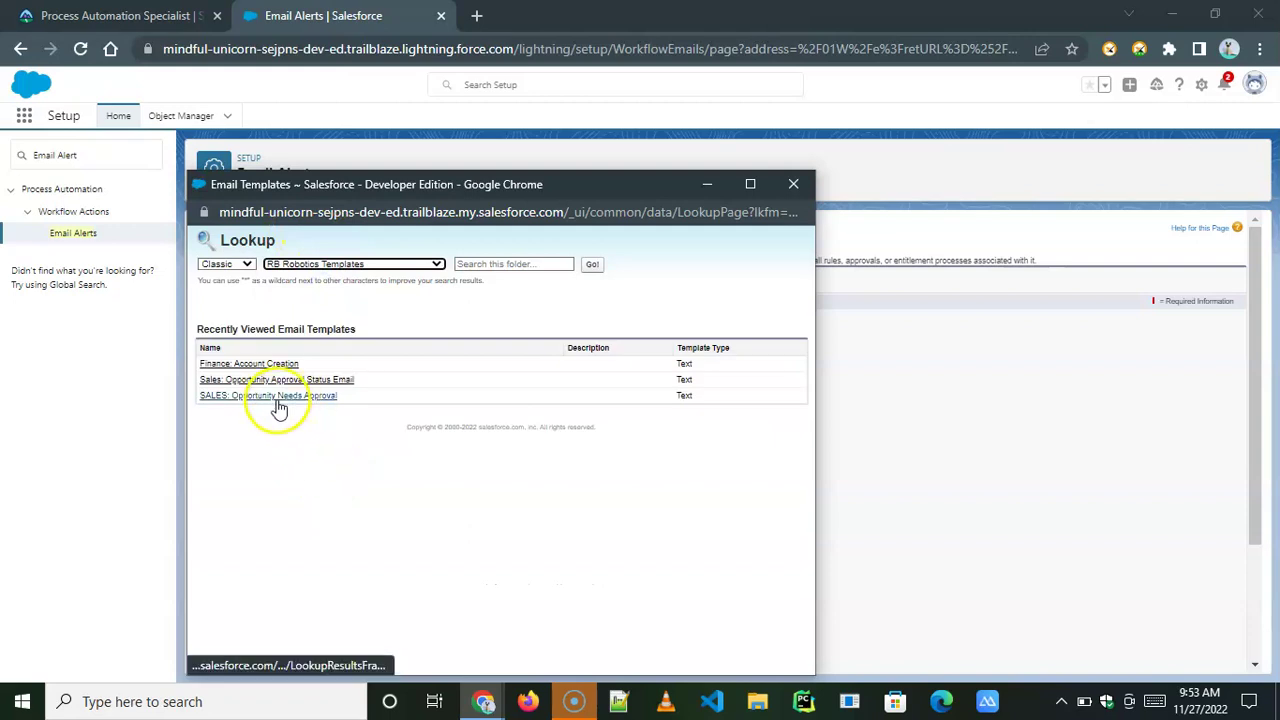
pyautogui.click(258, 364)
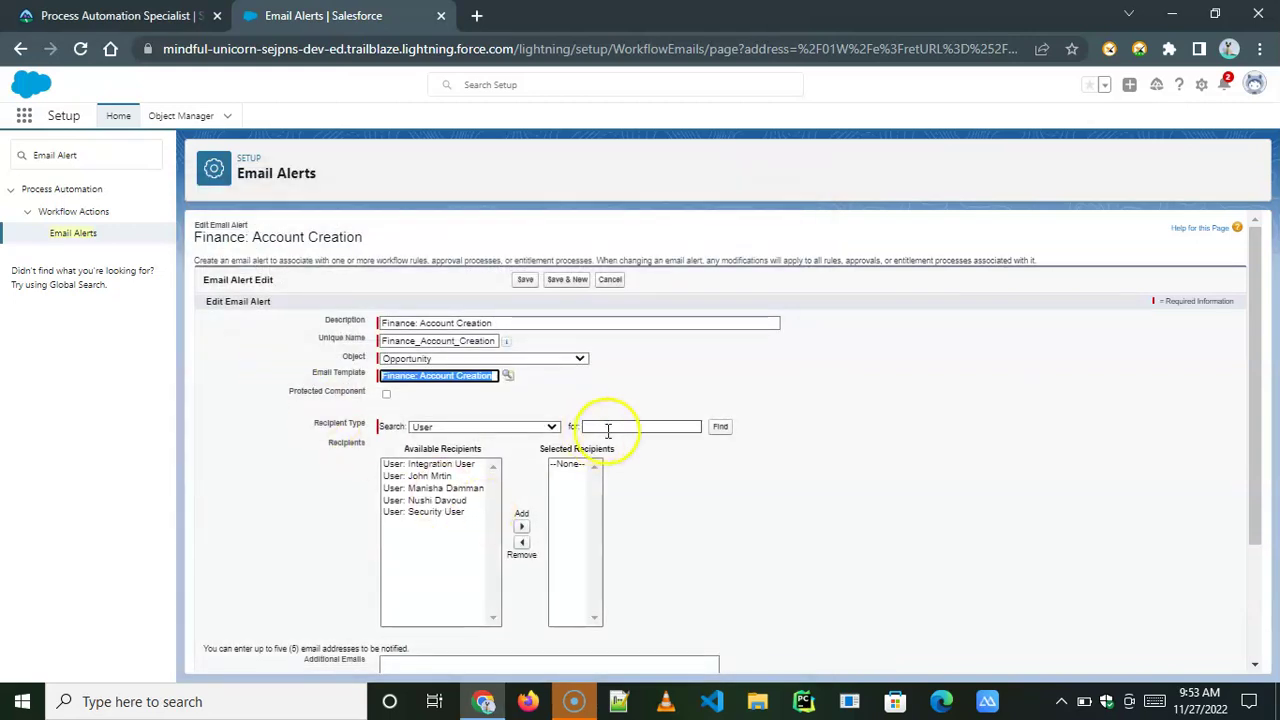
pyautogui.click(778, 500)
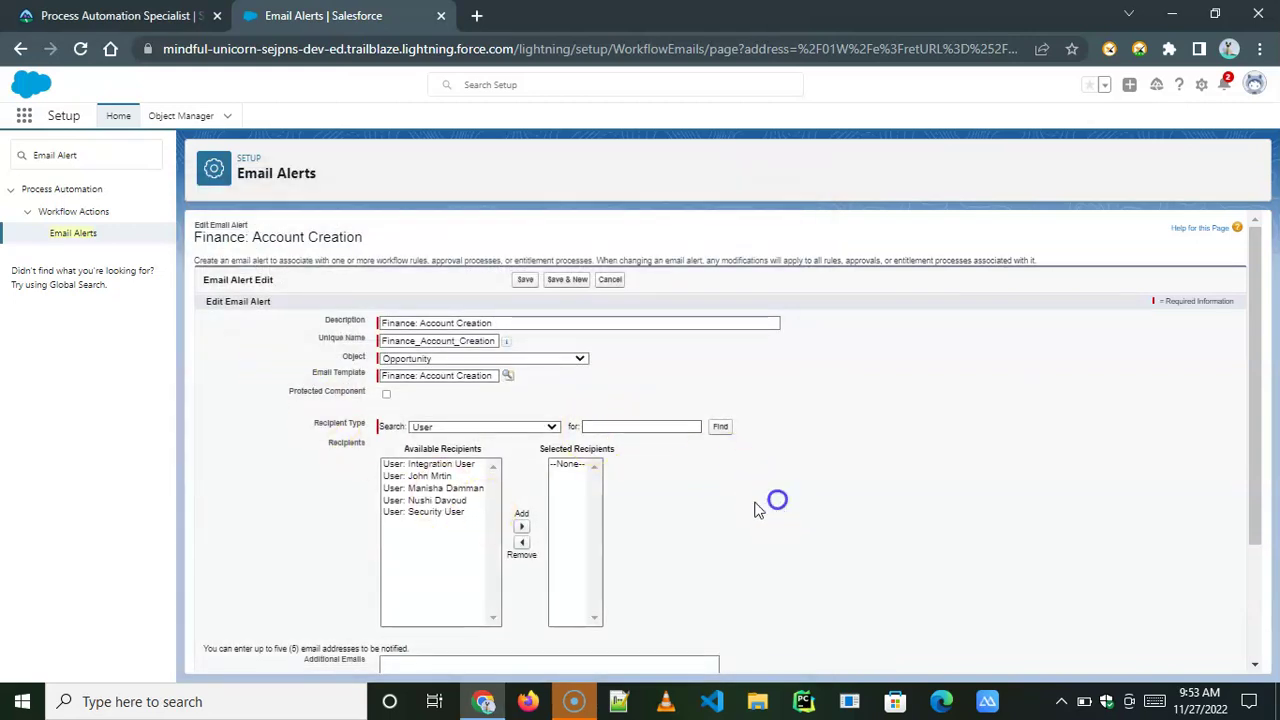
# Step: Add the user listed below Integration User, Integration User and the manager as recipients, and save the alert while starting another
pyautogui.click(440, 476)
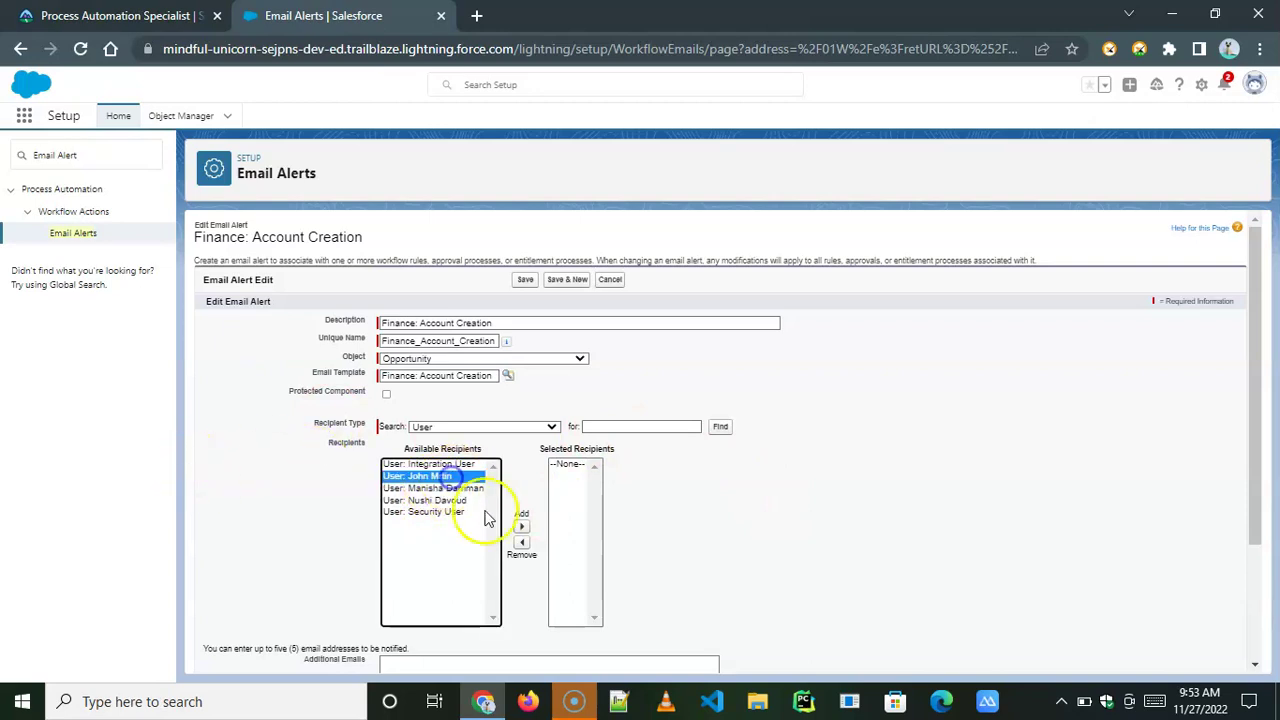
pyautogui.click(521, 527)
pyautogui.click(440, 465)
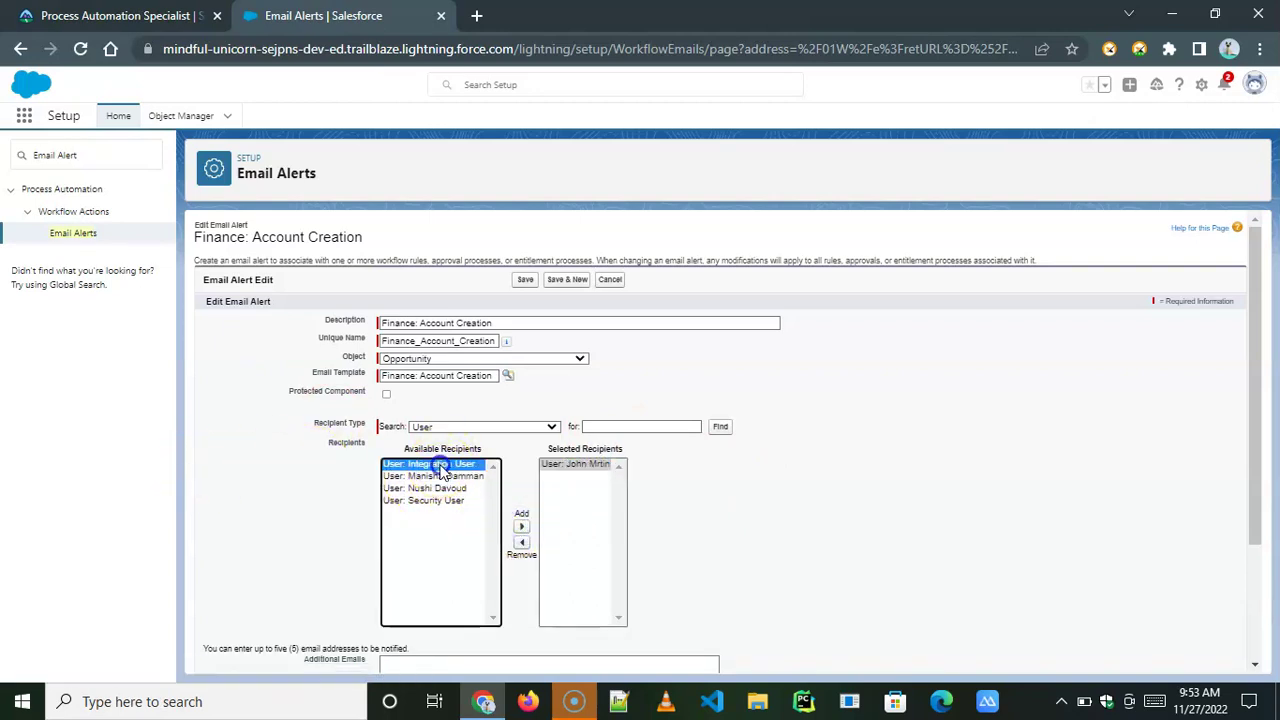
pyautogui.click(521, 527)
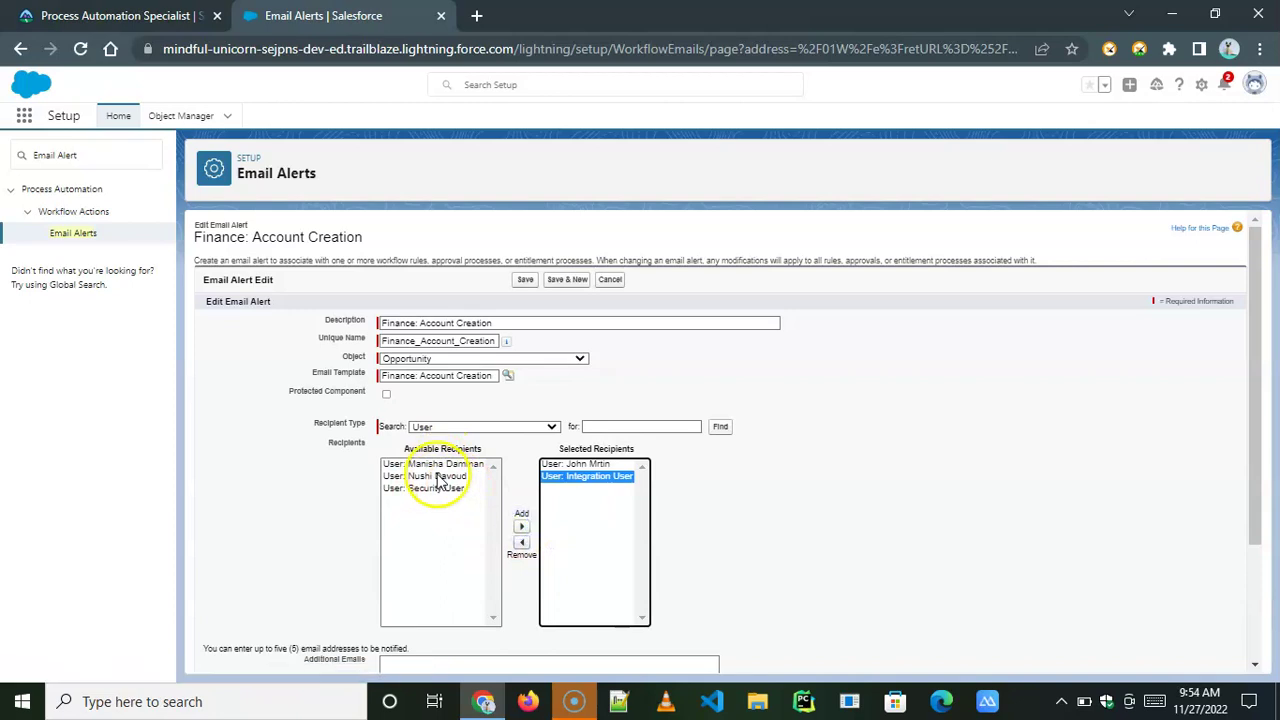
pyautogui.click(438, 477)
pyautogui.click(521, 527)
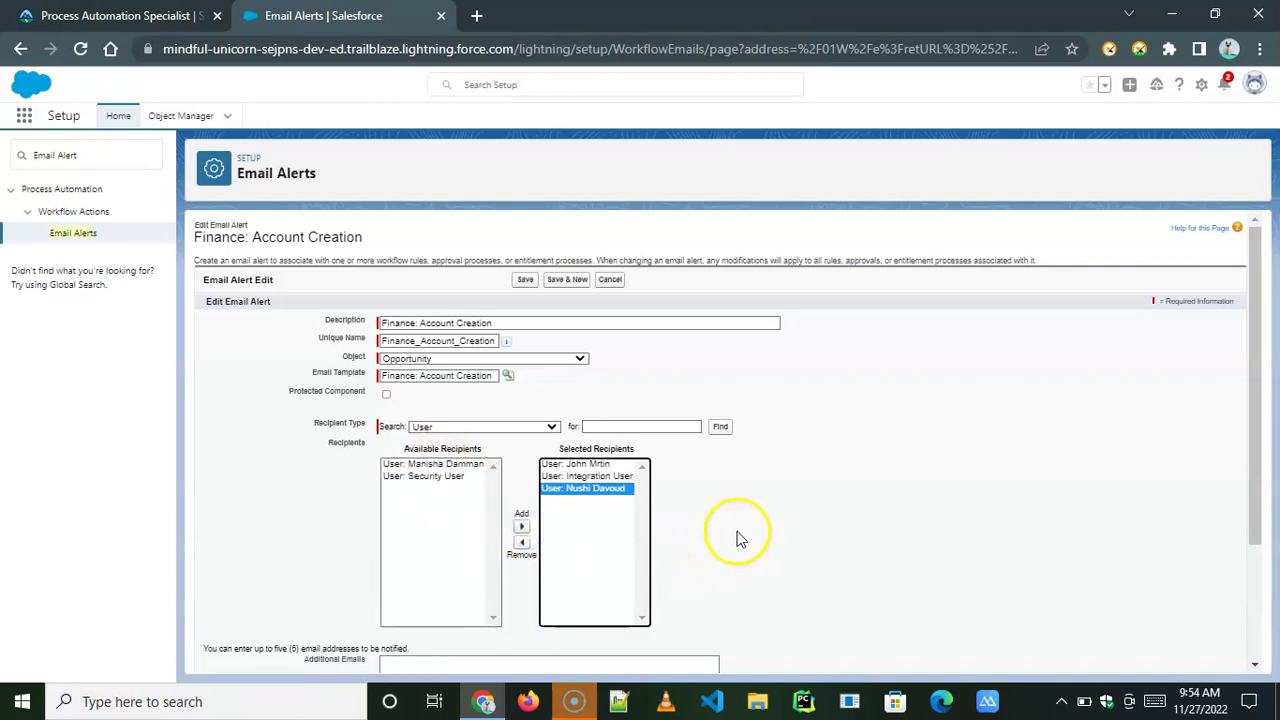
pyautogui.click(744, 529)
pyautogui.click(568, 283)
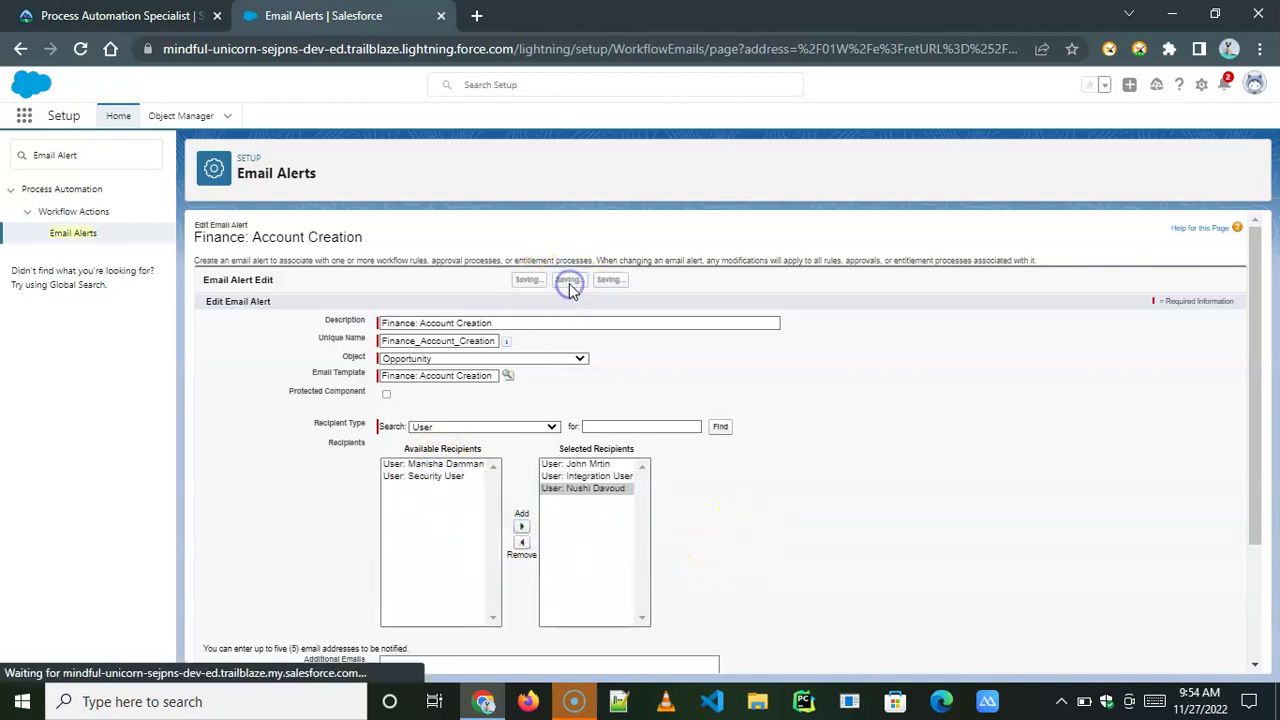
# Step: Copy "ALES: Opportunity Needs Approval" from the challenge text into the new alert's Description and fill the Unique Name
pyautogui.hotkey('ctrl', 'shift', 'Tab')
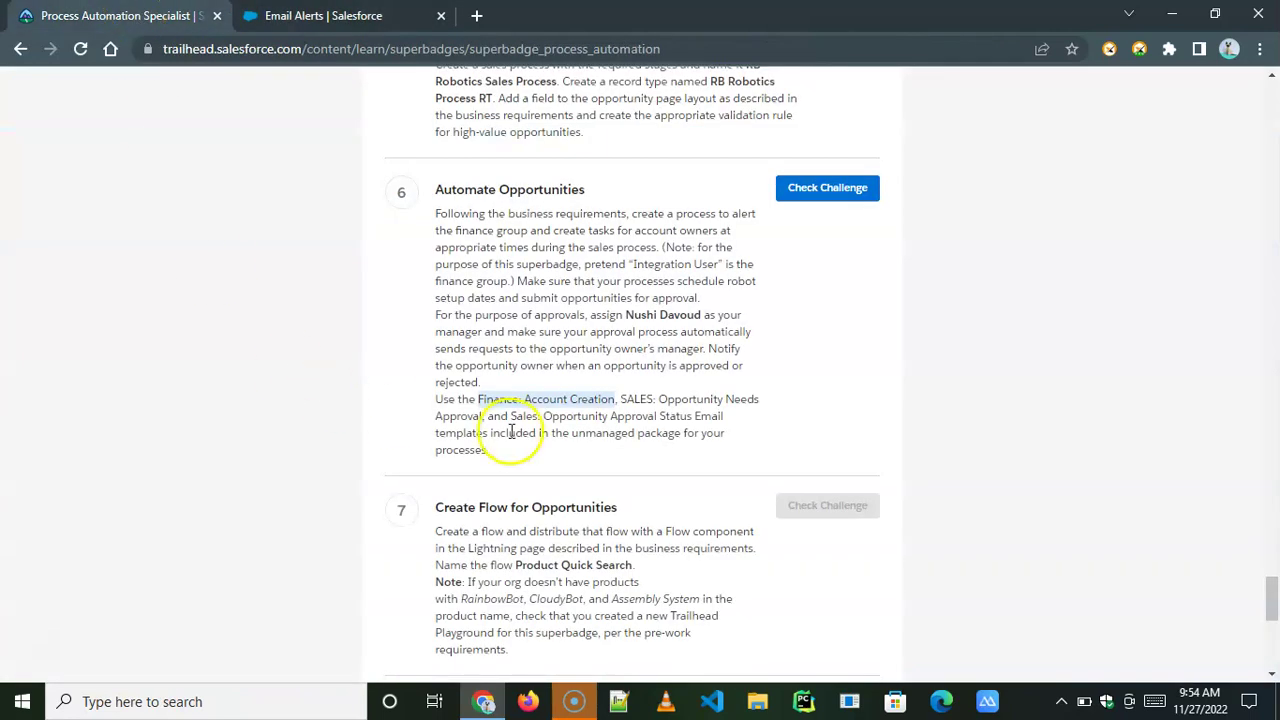
pyautogui.moveTo(622, 399); pyautogui.dragTo(647, 412)
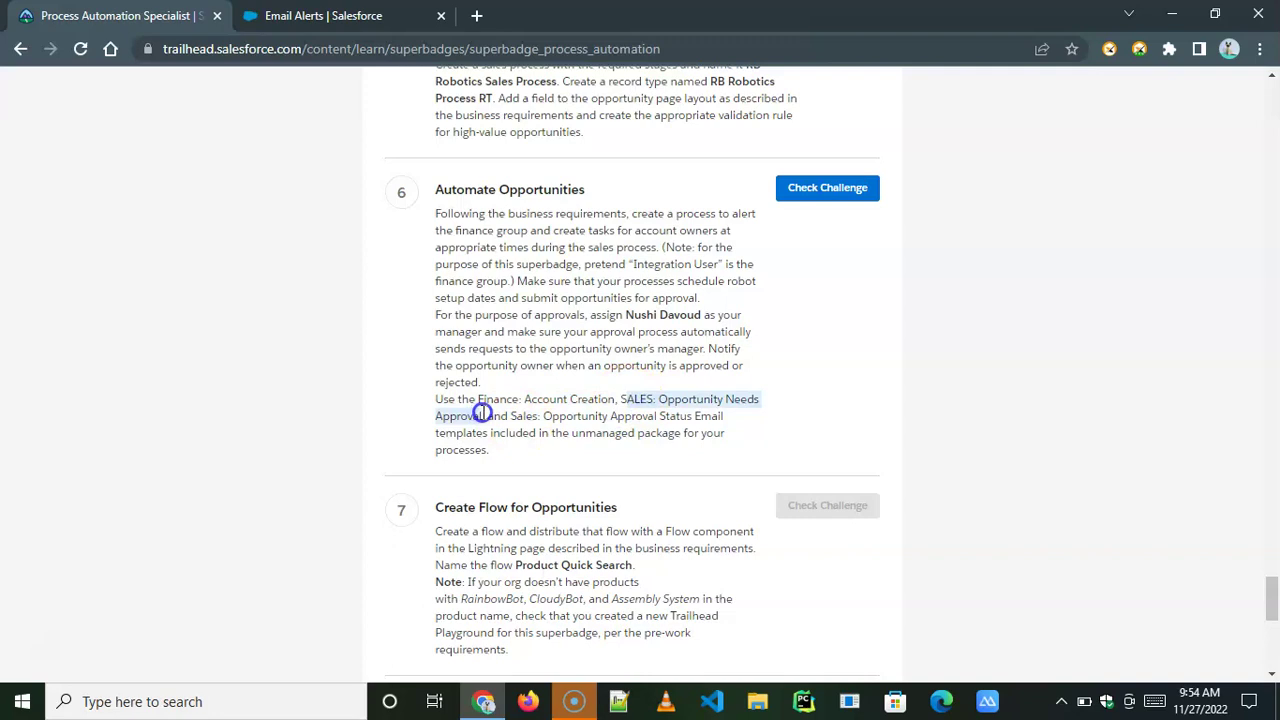
pyautogui.rightClick(677, 401)
pyautogui.click(717, 413)
pyautogui.hotkey('ctrl', 'Tab')
pyautogui.rightClick(398, 316)
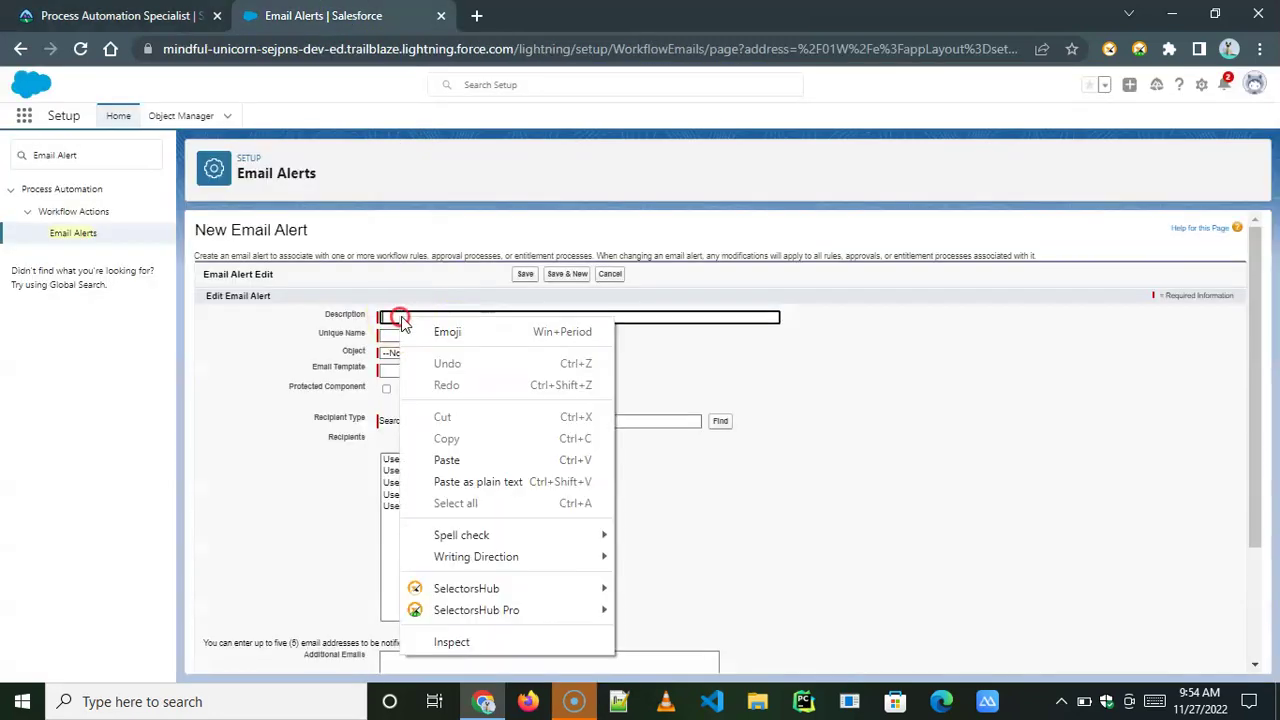
pyautogui.click(446, 459)
pyautogui.click(405, 336)
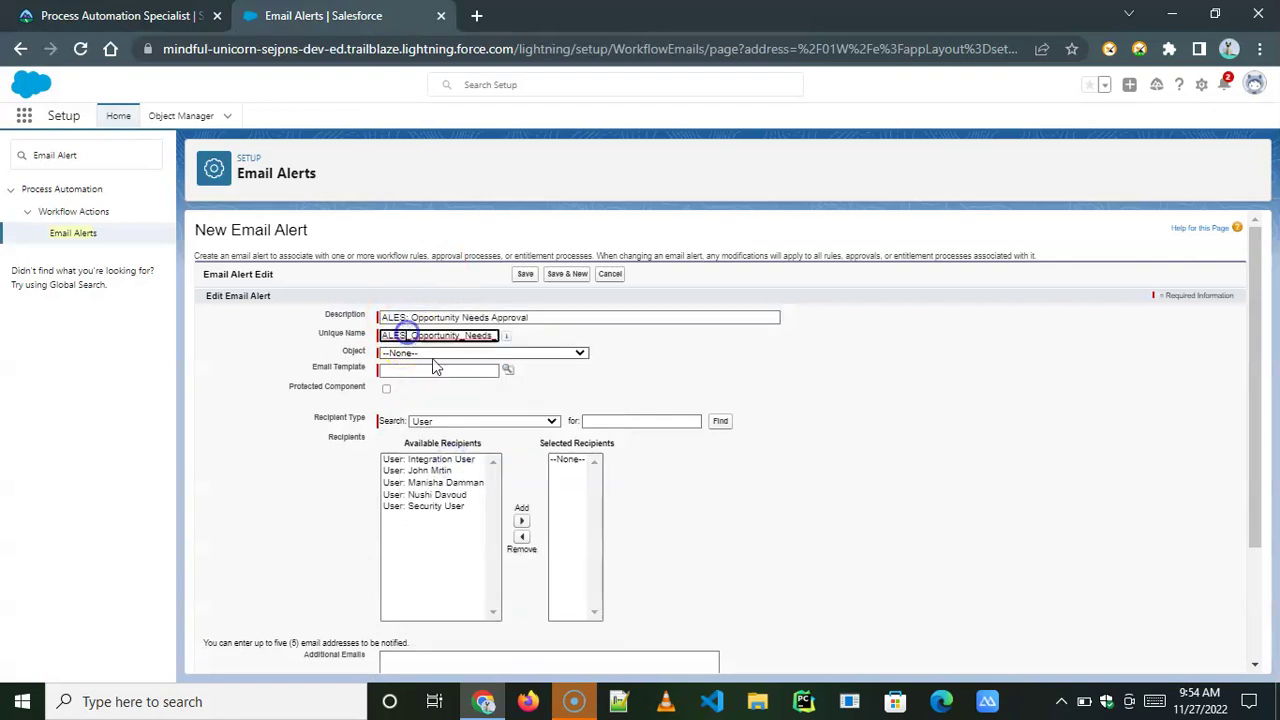
# Step: Set the alert's object to Opportunity and its email template to SALES: Opportunity Needs Approval from the RB Robotics Templates folder
pyautogui.click(430, 355)
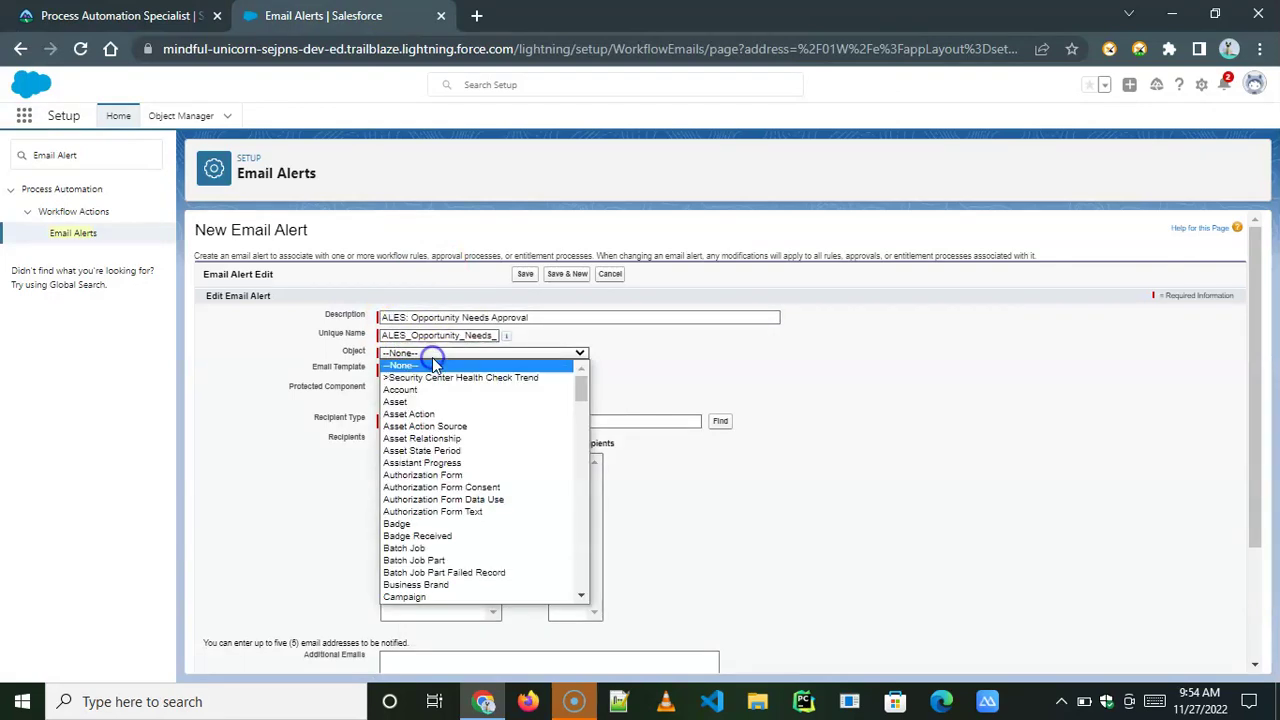
pyautogui.write('opp')
pyautogui.click(381, 600)
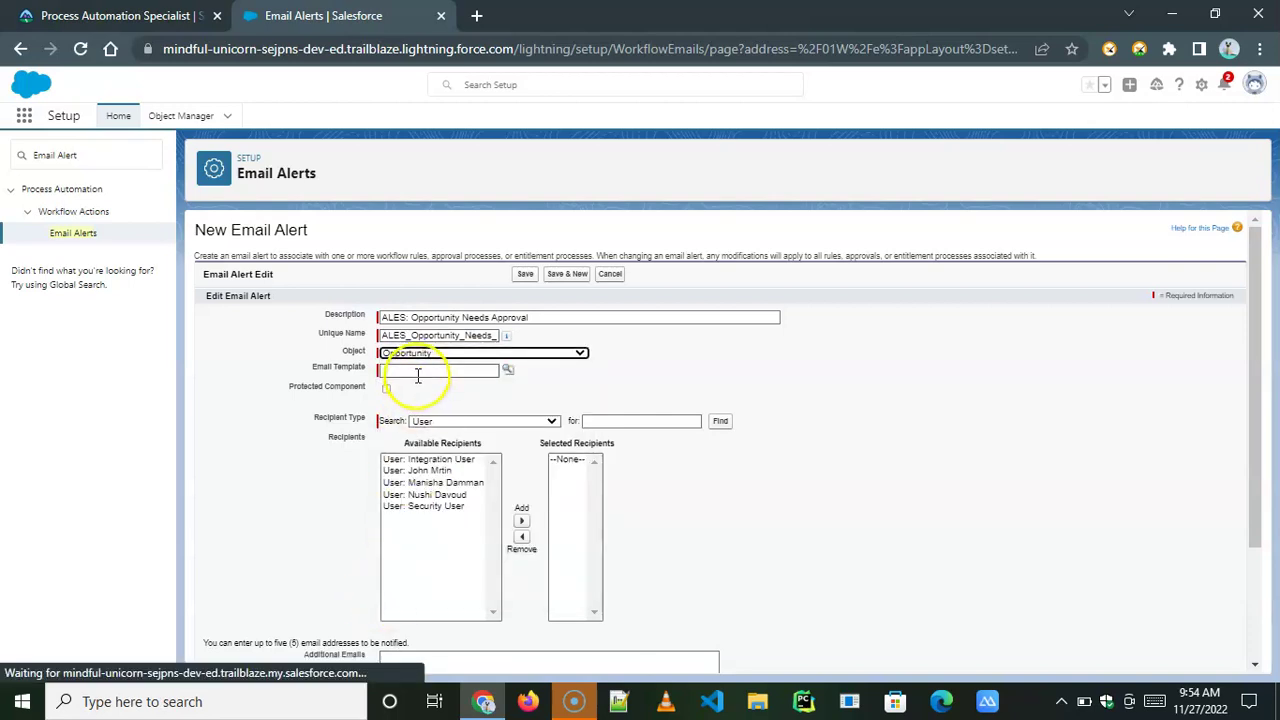
pyautogui.click(508, 376)
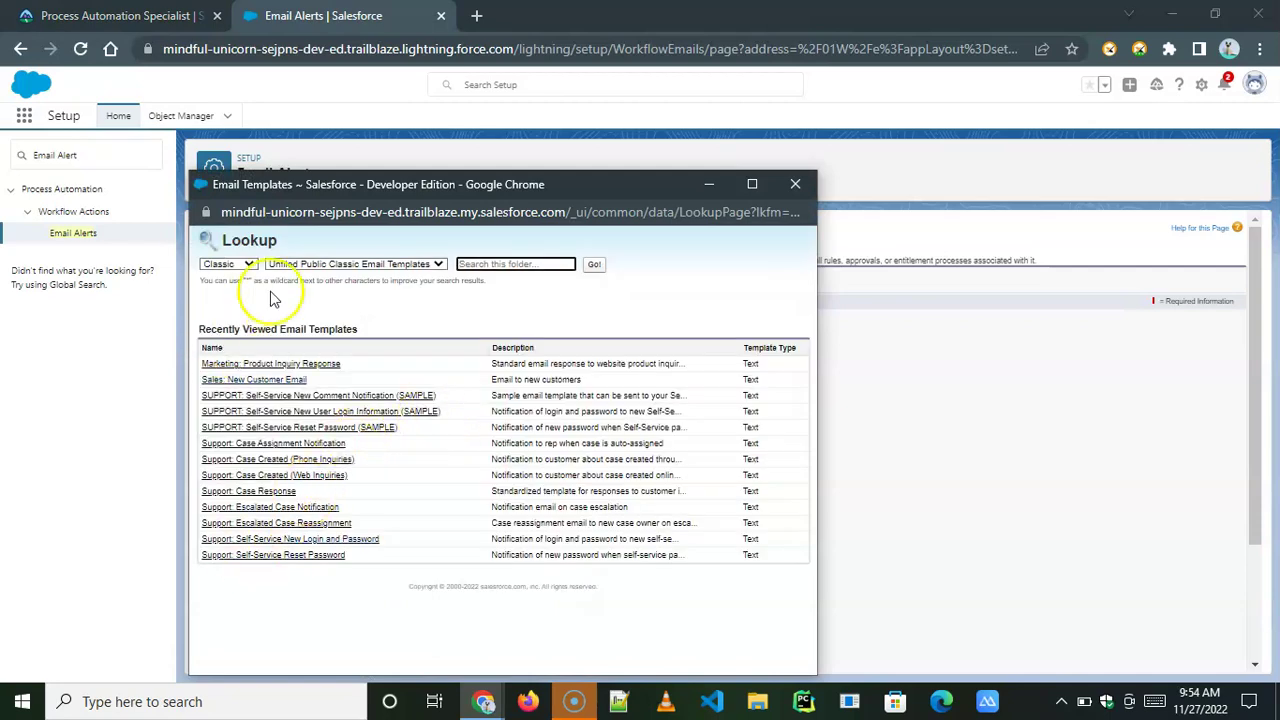
pyautogui.click(345, 264)
pyautogui.click(280, 288)
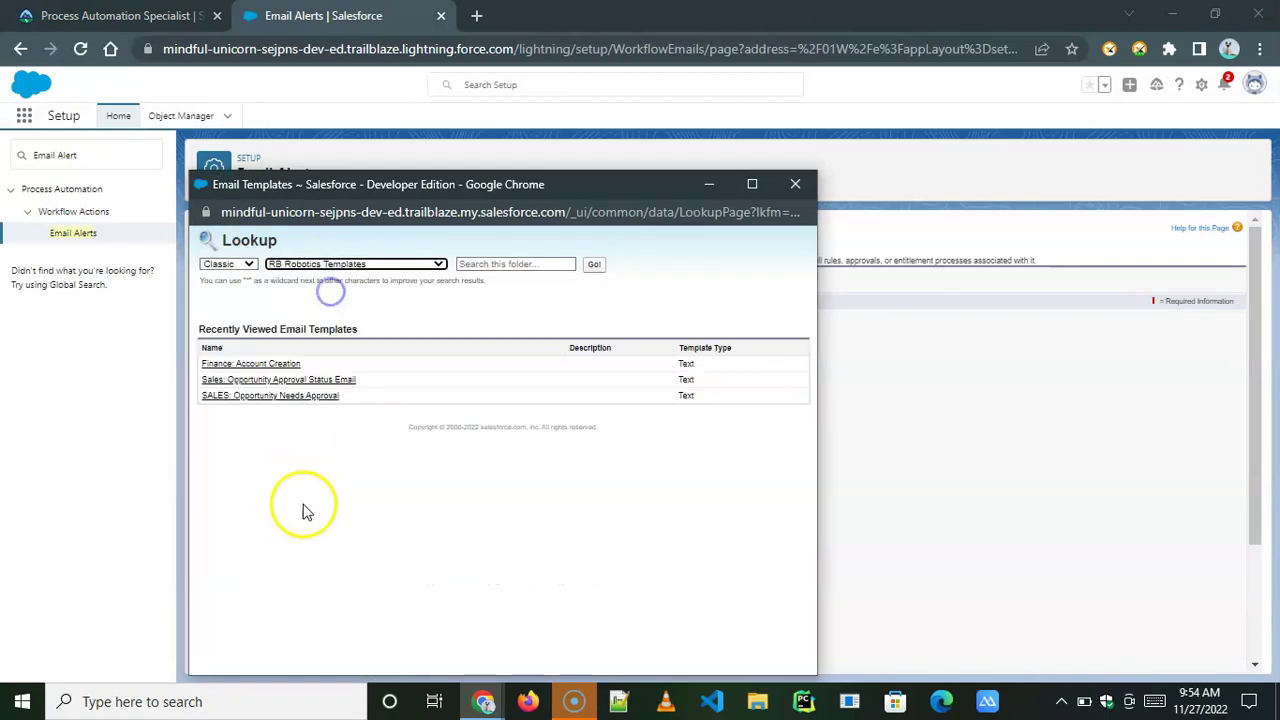
pyautogui.click(268, 400)
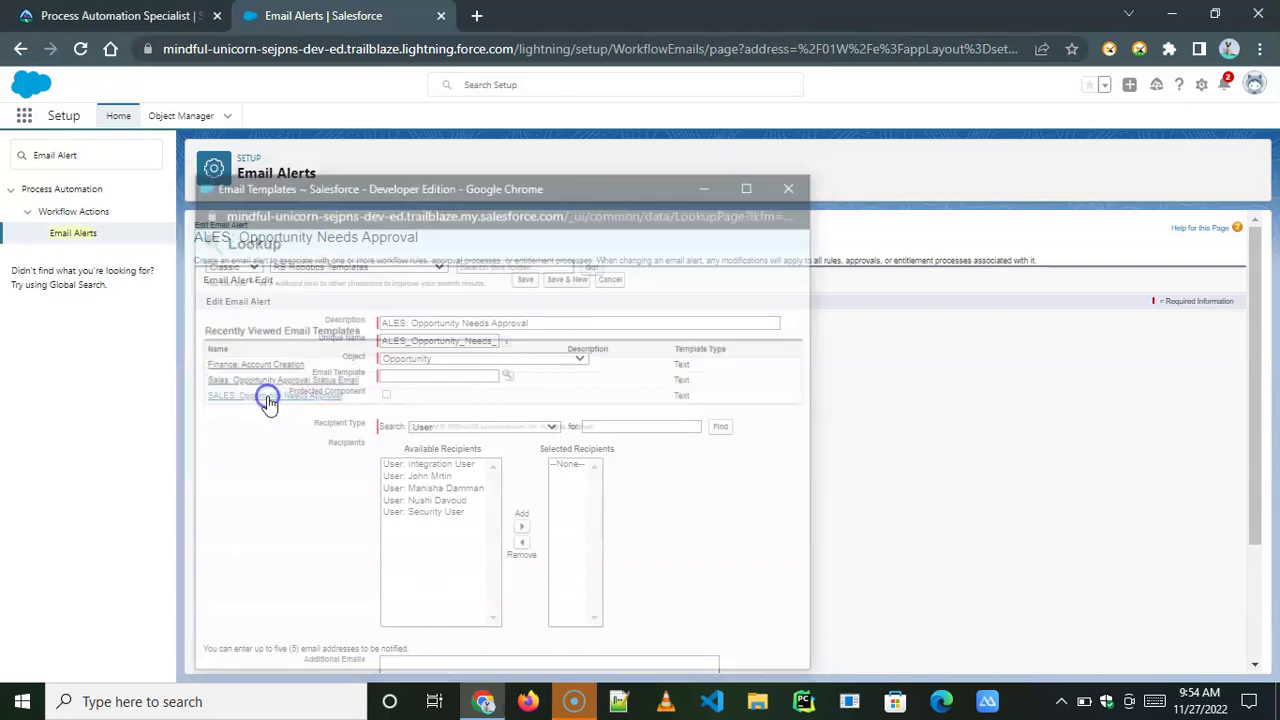
# Step: Add the user listed below Integration User and the manager as recipients, and save the approval alert while starting another
pyautogui.click(432, 476)
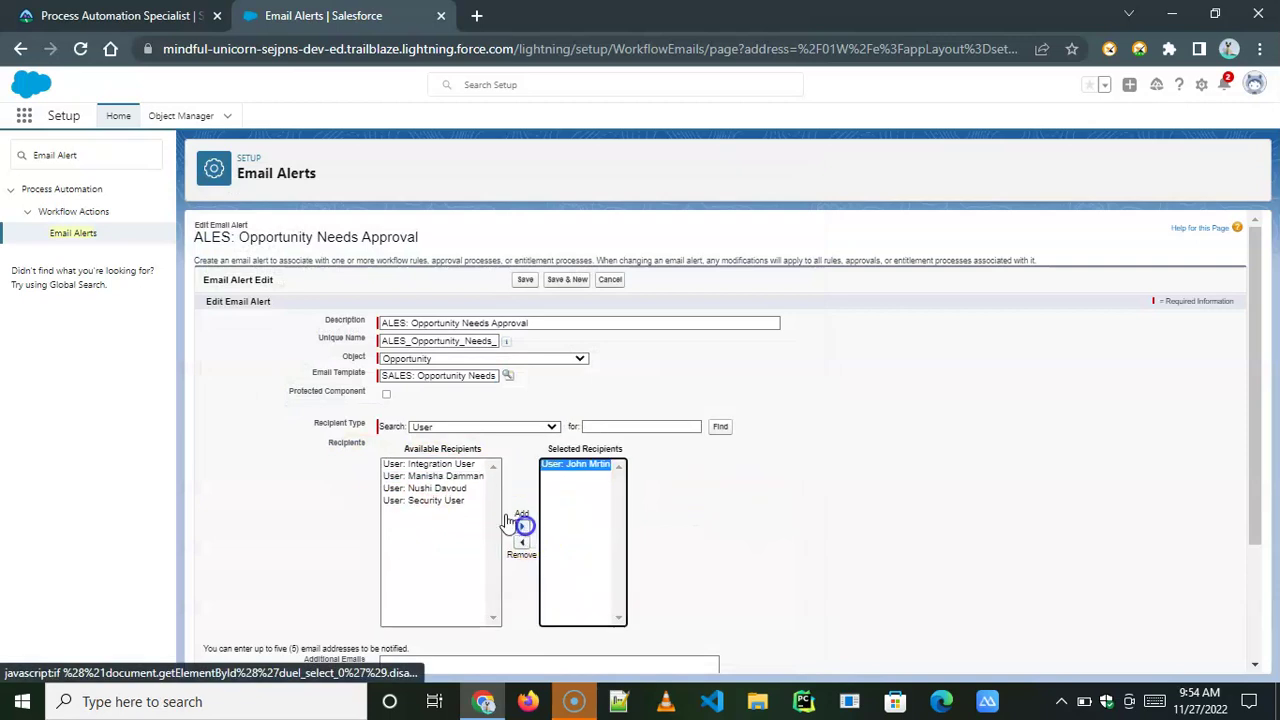
pyautogui.click(435, 488)
pyautogui.click(521, 525)
pyautogui.click(726, 544)
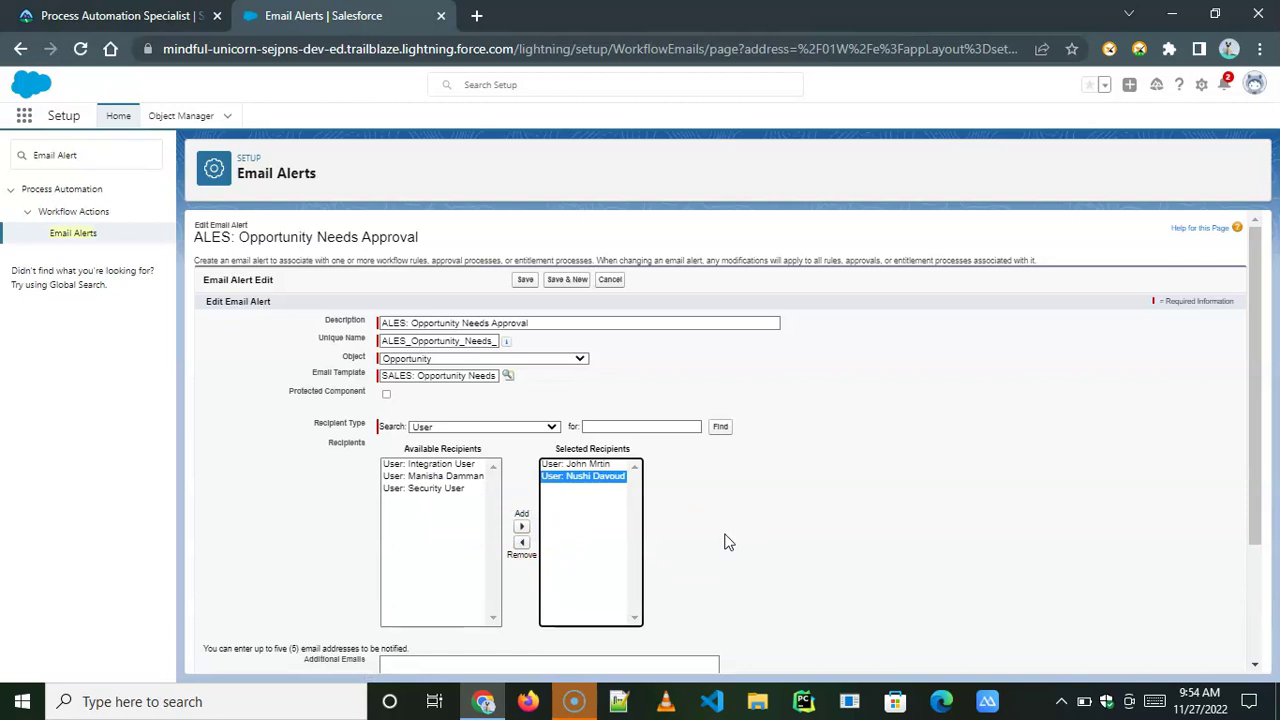
pyautogui.click(562, 282)
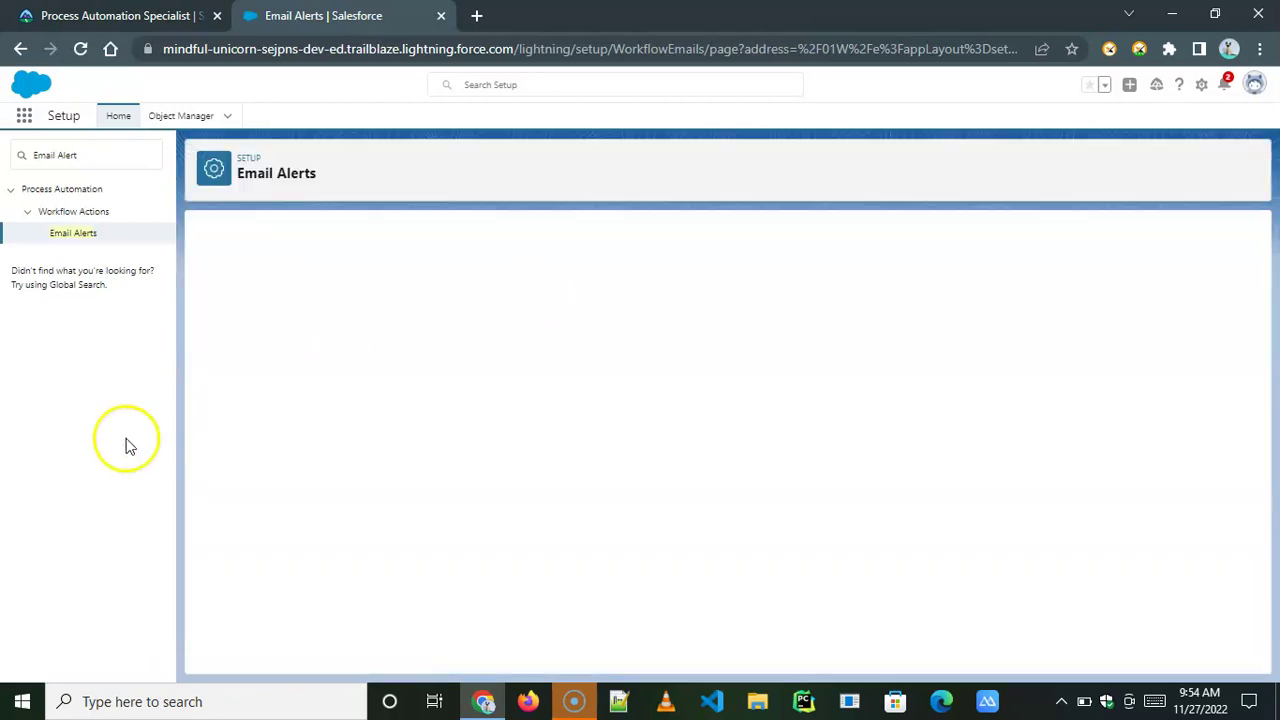
# Step: Copy "Sales: Opportunity Approval Status Email" from the challenge text into the third alert's Description and fill the Unique Name
pyautogui.click(115, 15)
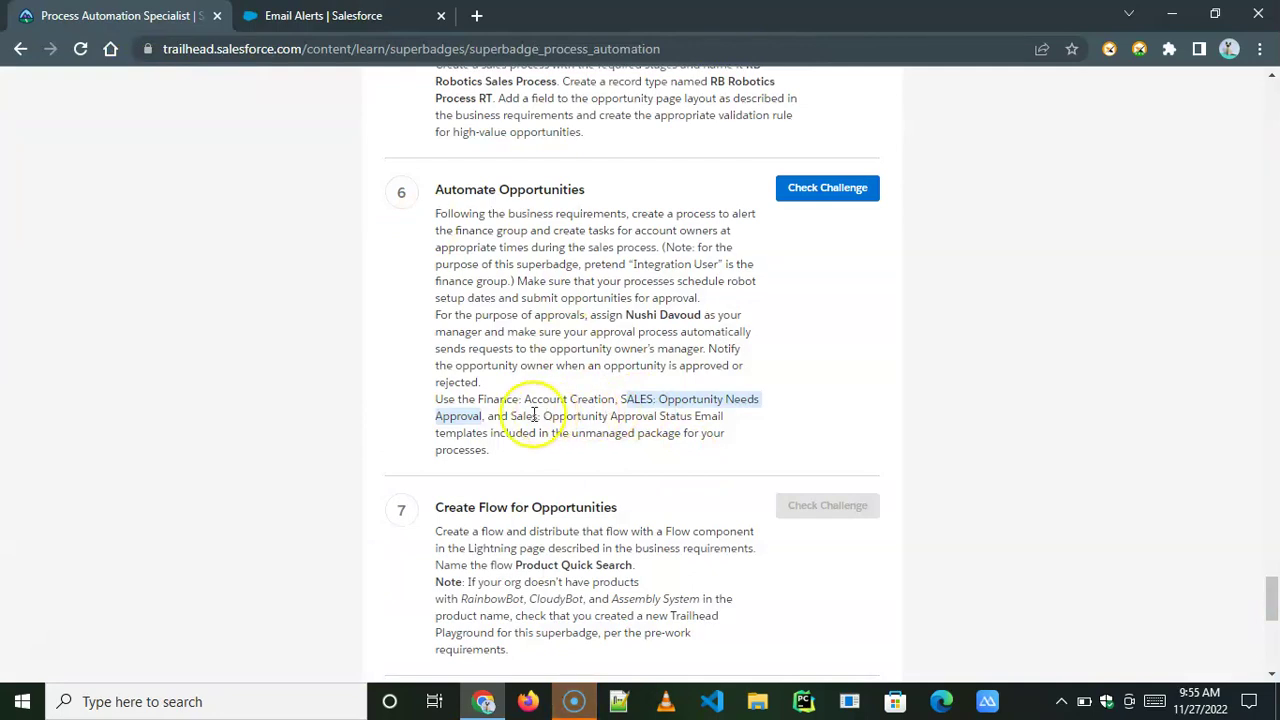
pyautogui.moveTo(511, 416); pyautogui.dragTo(720, 416)
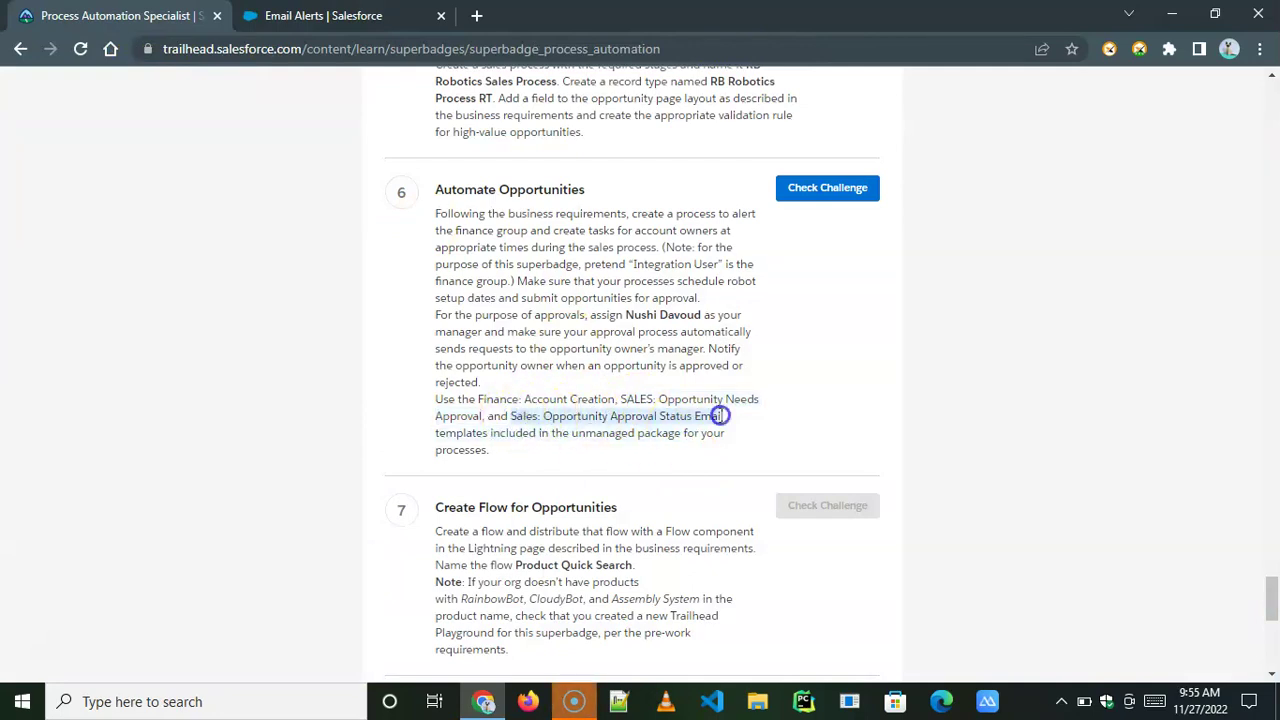
pyautogui.rightClick(666, 414)
pyautogui.click(711, 428)
pyautogui.hotkey('ctrl', 'Tab')
pyautogui.click(415, 320)
pyautogui.hotkey('ctrl', 'v')
pyautogui.click(443, 335)
# Step: Set the third alert's object to Opportunity and its email template to Sales: Opportunity Approval Status Email from the RB Robotics Templates folder
pyautogui.click(437, 355)
pyautogui.write('opp')
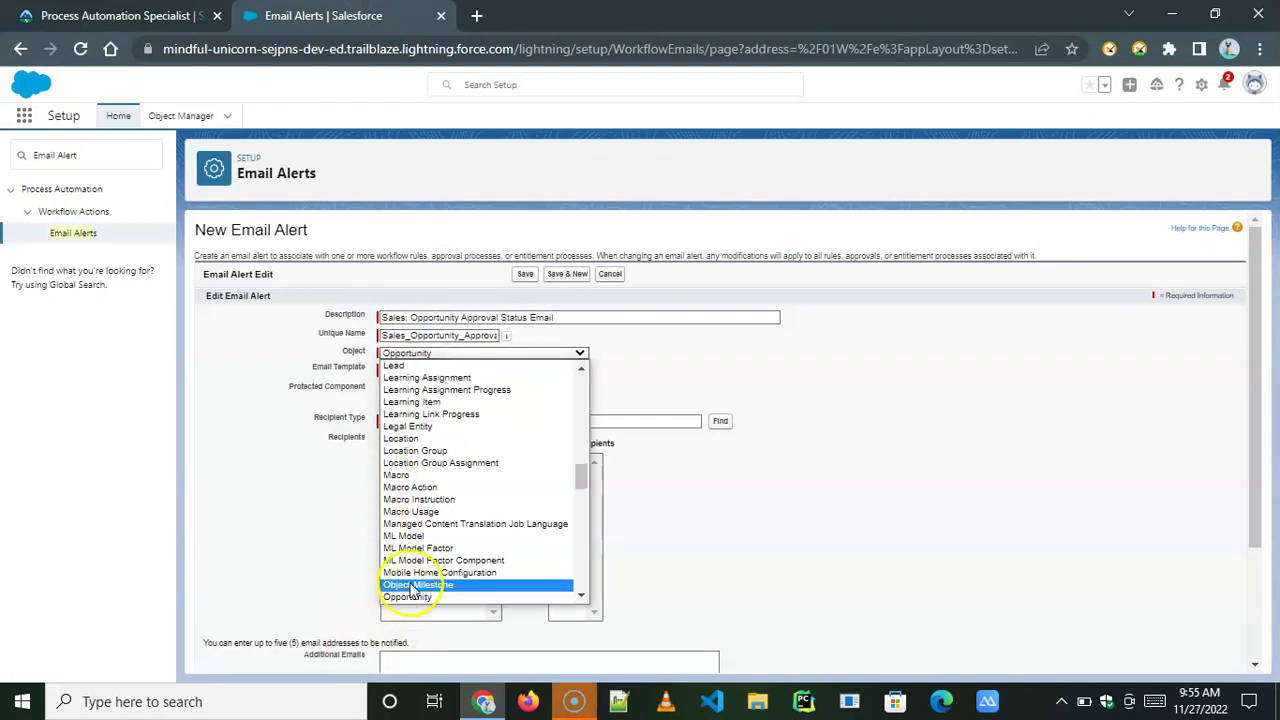
pyautogui.click(415, 598)
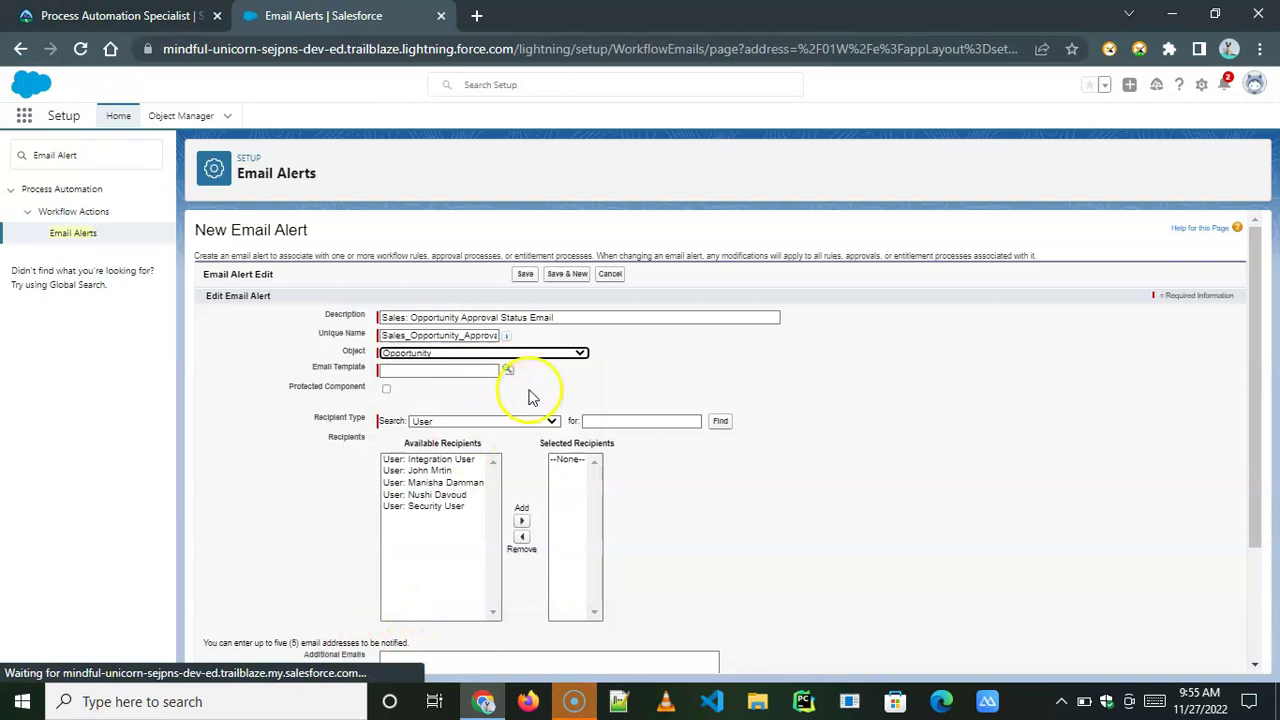
pyautogui.click(506, 374)
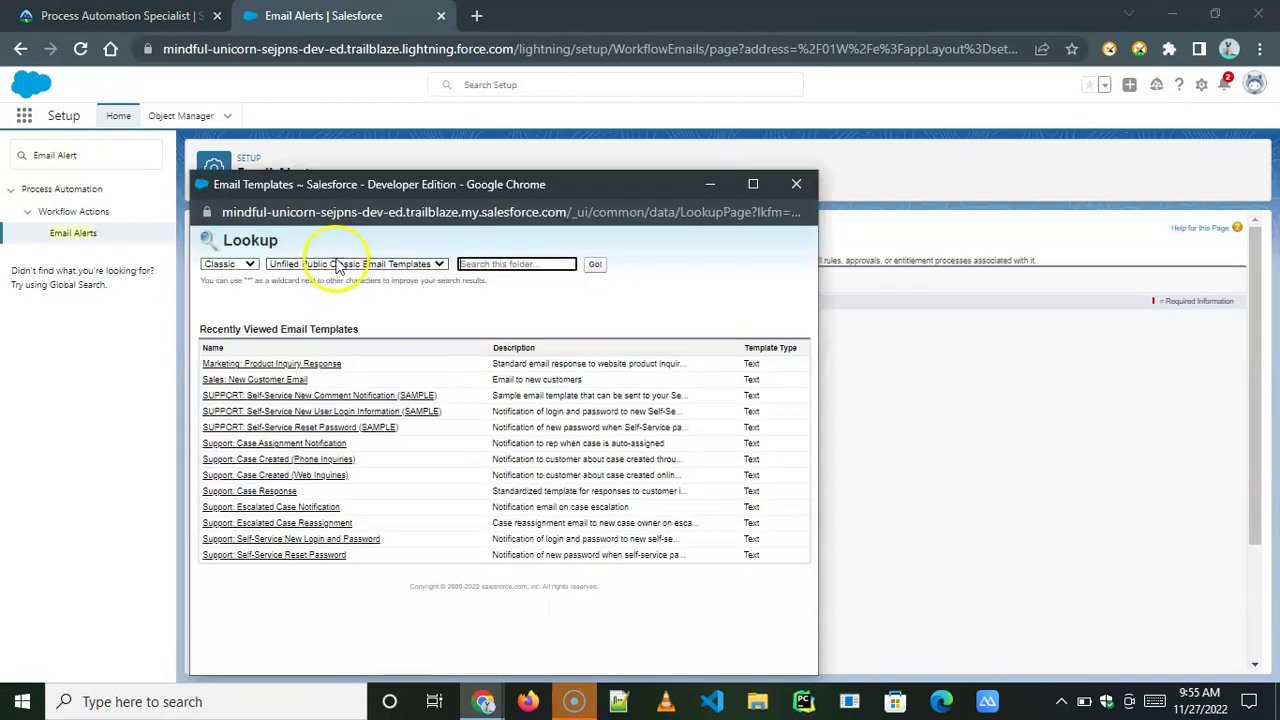
pyautogui.click(345, 265)
pyautogui.click(340, 284)
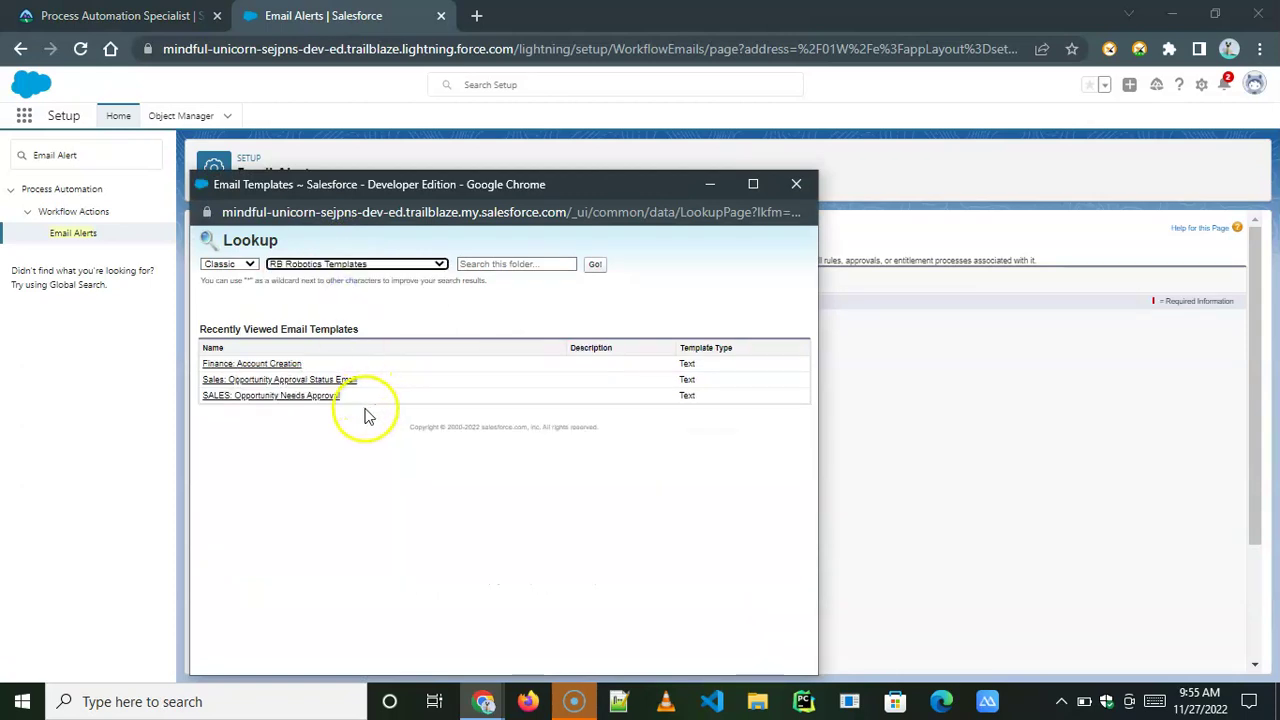
pyautogui.click(290, 380)
pyautogui.click(734, 543)
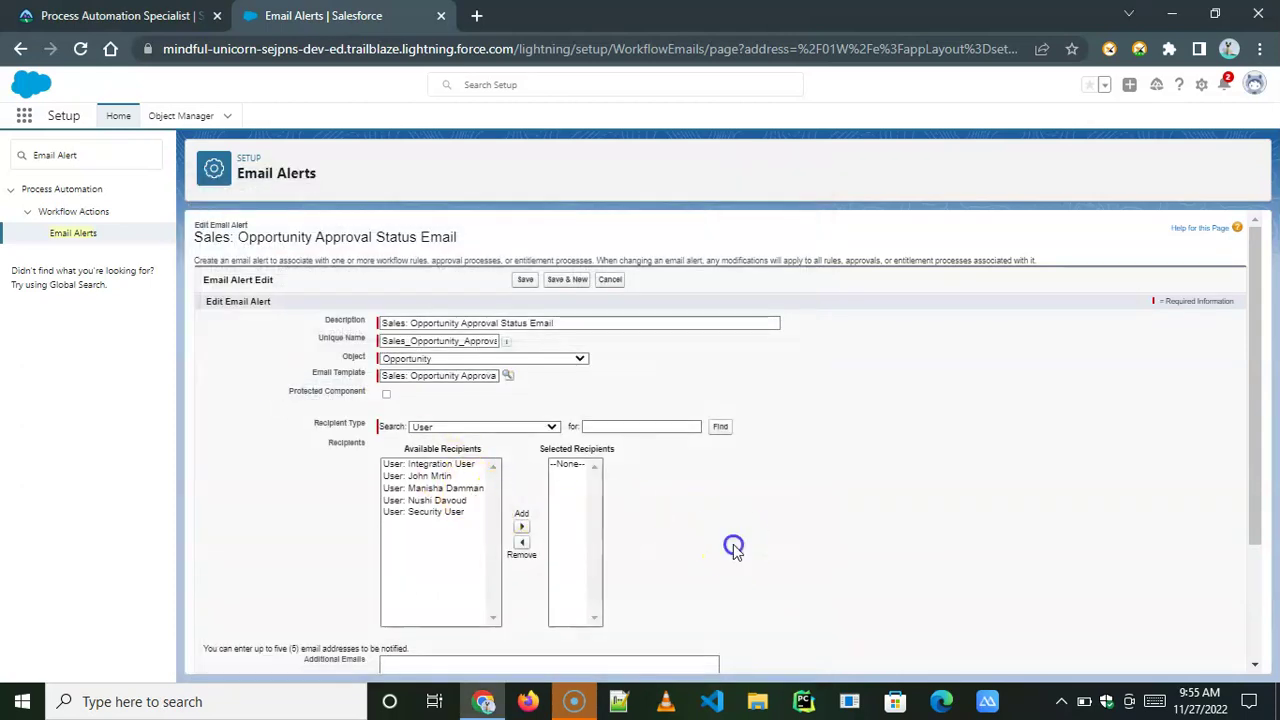
# Step: Add the user listed below Integration User and the manager as recipients of the approval status alert, and save it
pyautogui.click(418, 477)
pyautogui.click(521, 526)
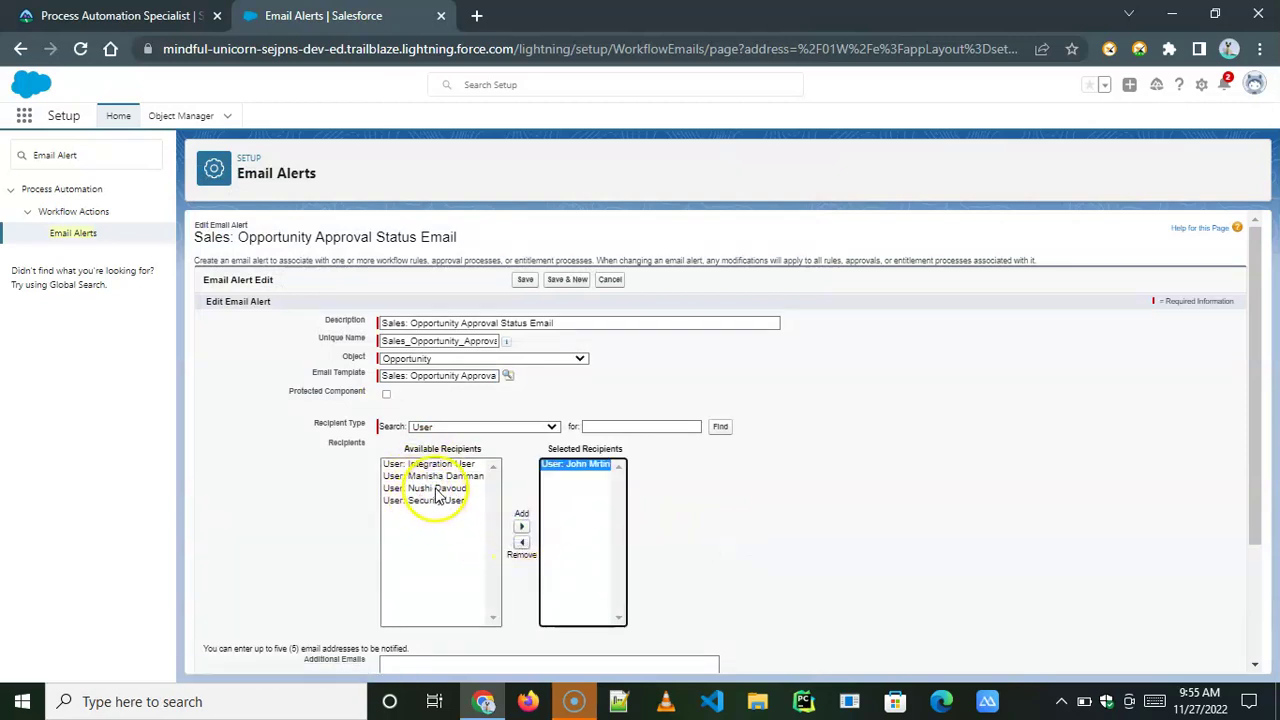
pyautogui.click(437, 488)
pyautogui.click(521, 526)
pyautogui.scroll(-1, 735, 537)
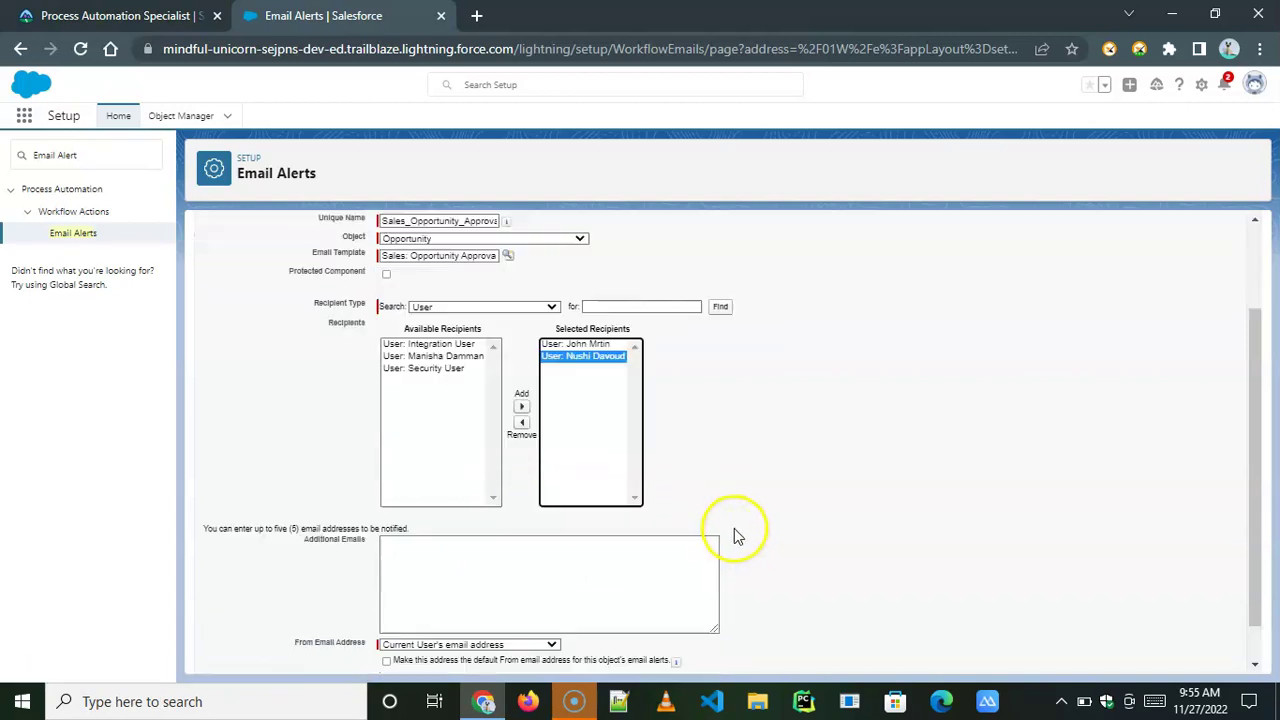
pyautogui.click(525, 653)
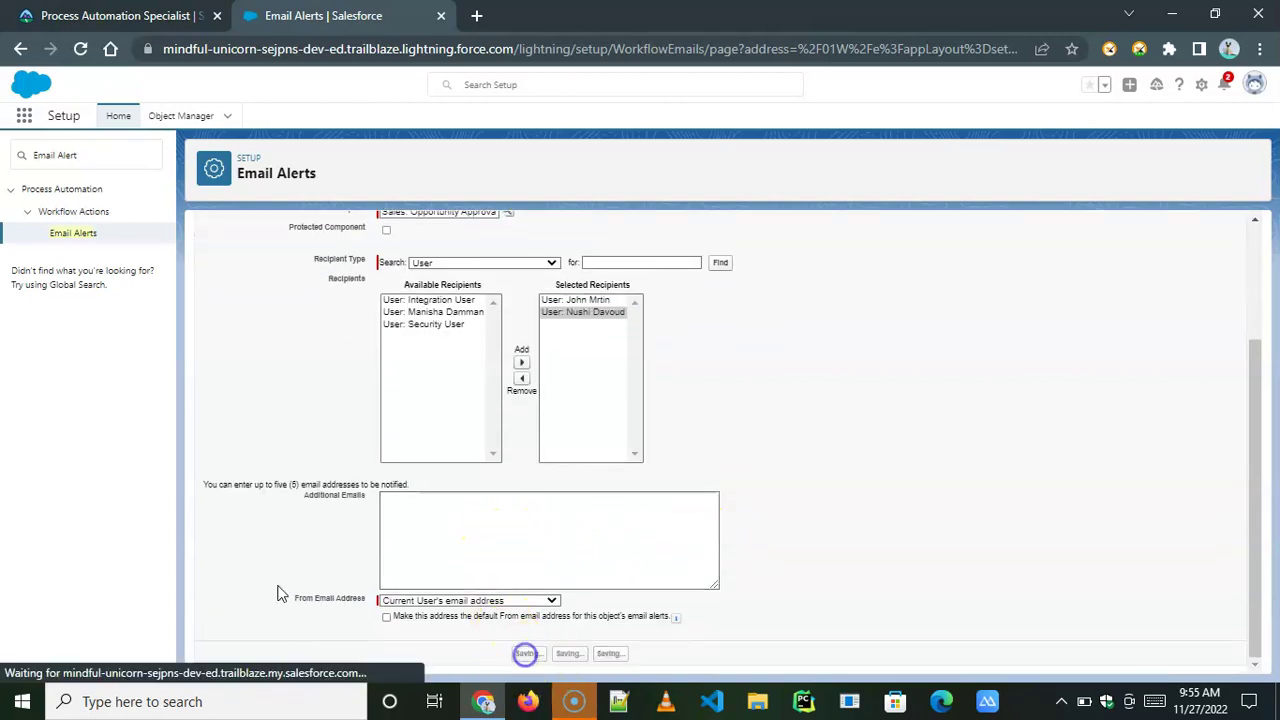
# Step: Find Approval Processes in Setup, manage them for Opportunity, and start a new approval process with the Standard Setup Wizard
pyautogui.click(65, 233)
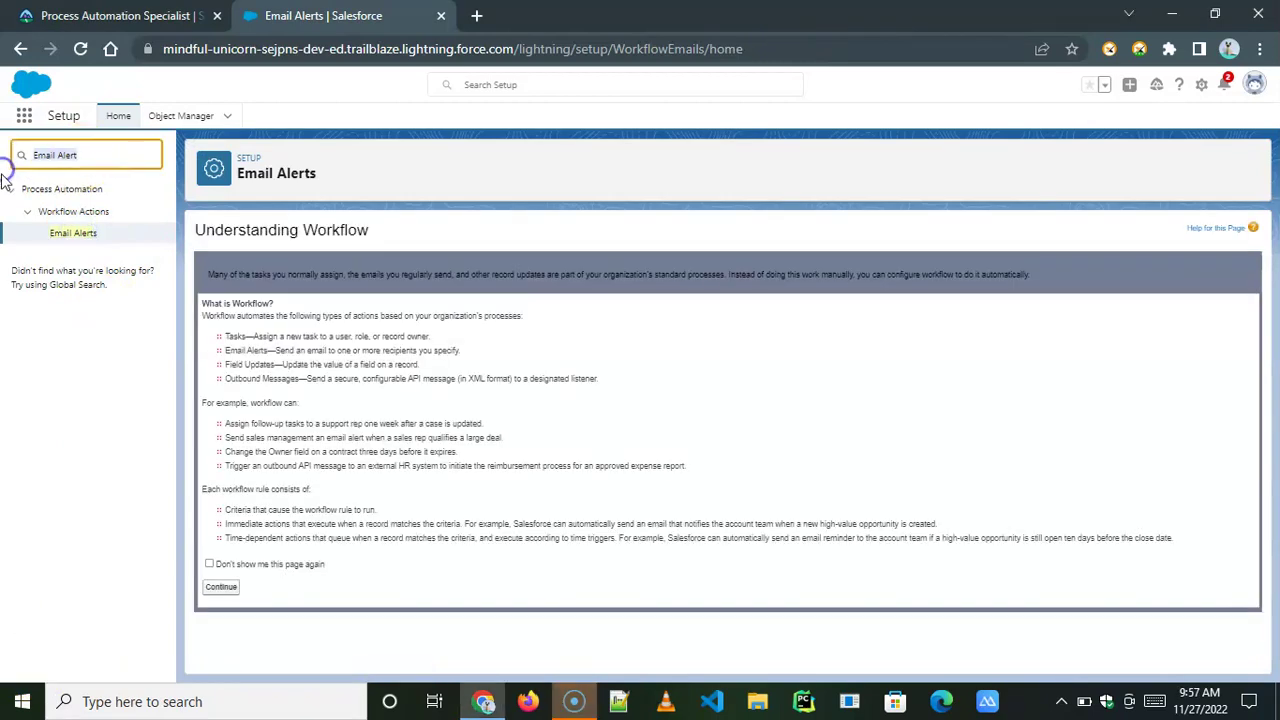
pyautogui.write('A')
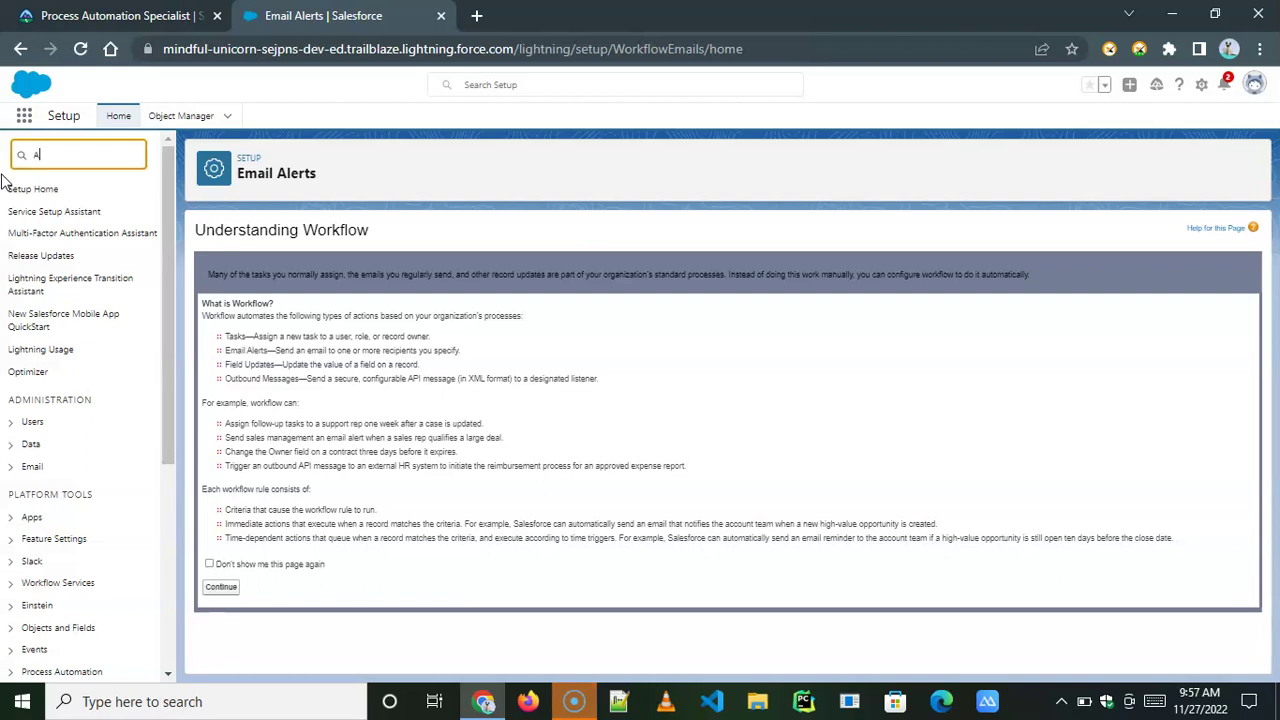
pyautogui.write('pproval')
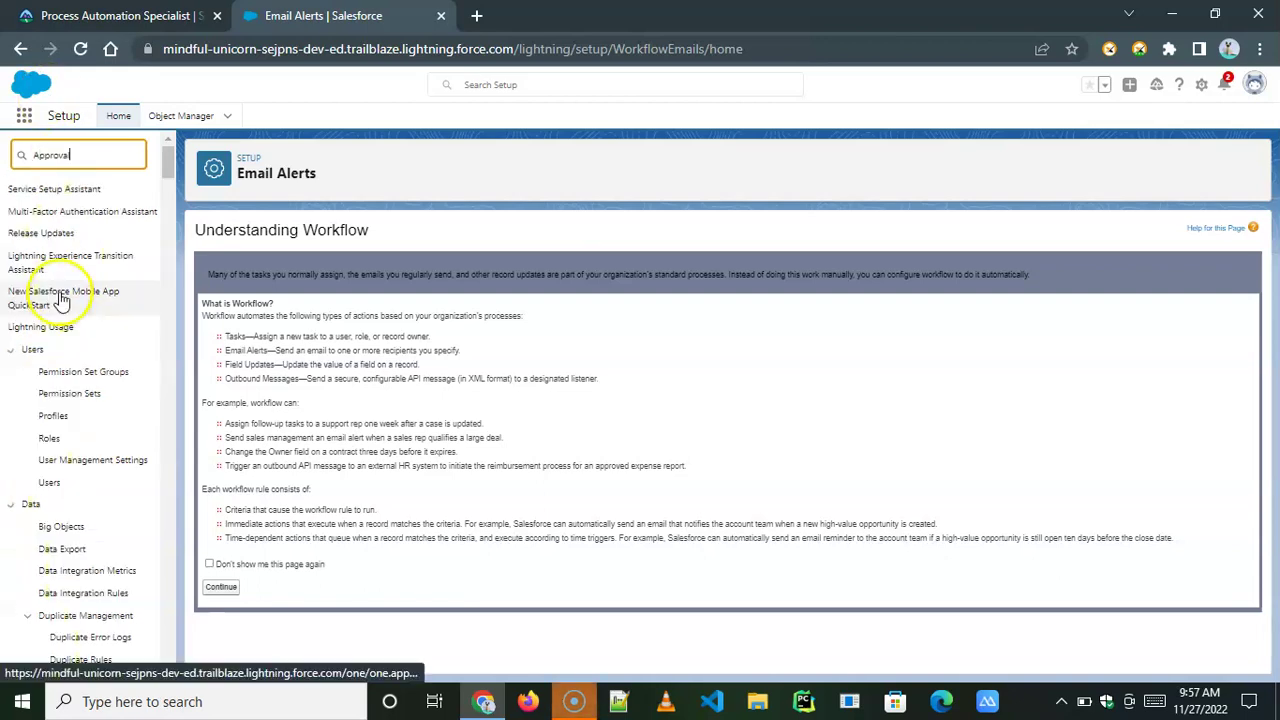
pyautogui.click(80, 255)
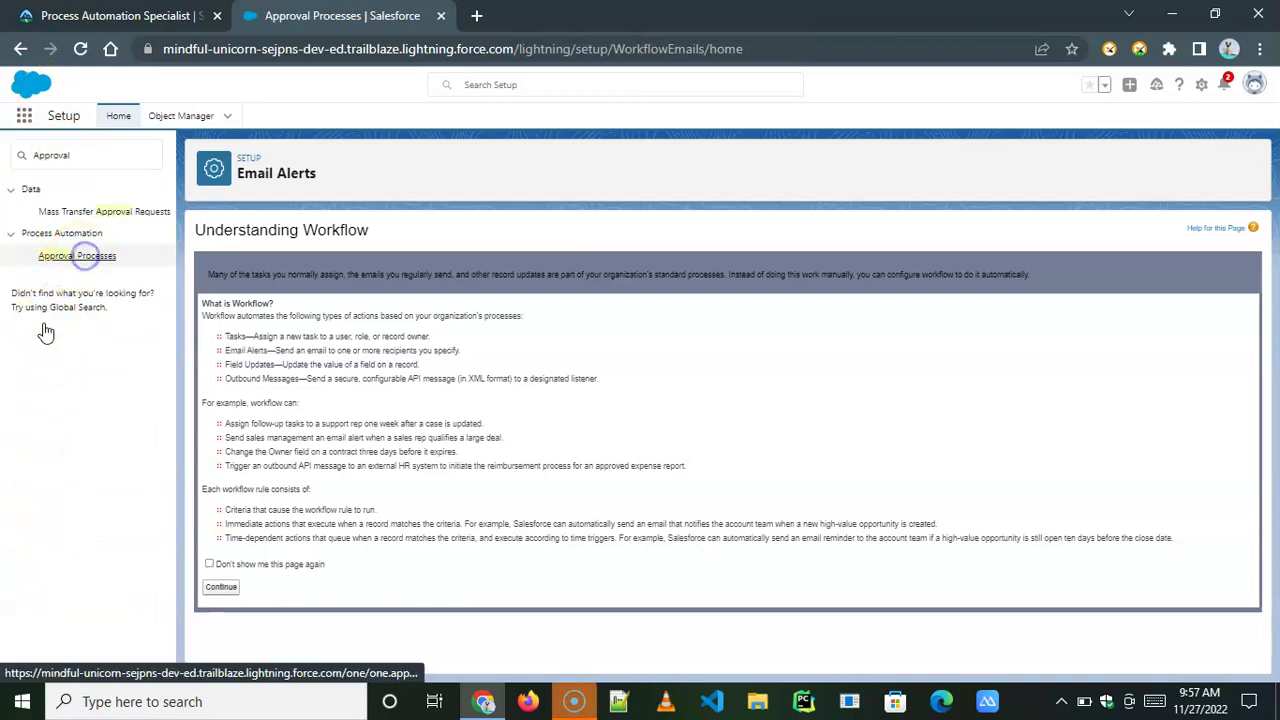
pyautogui.moveTo(500, 371); pyautogui.dragTo(835, 377)
pyautogui.click(358, 442)
pyautogui.click(310, 431)
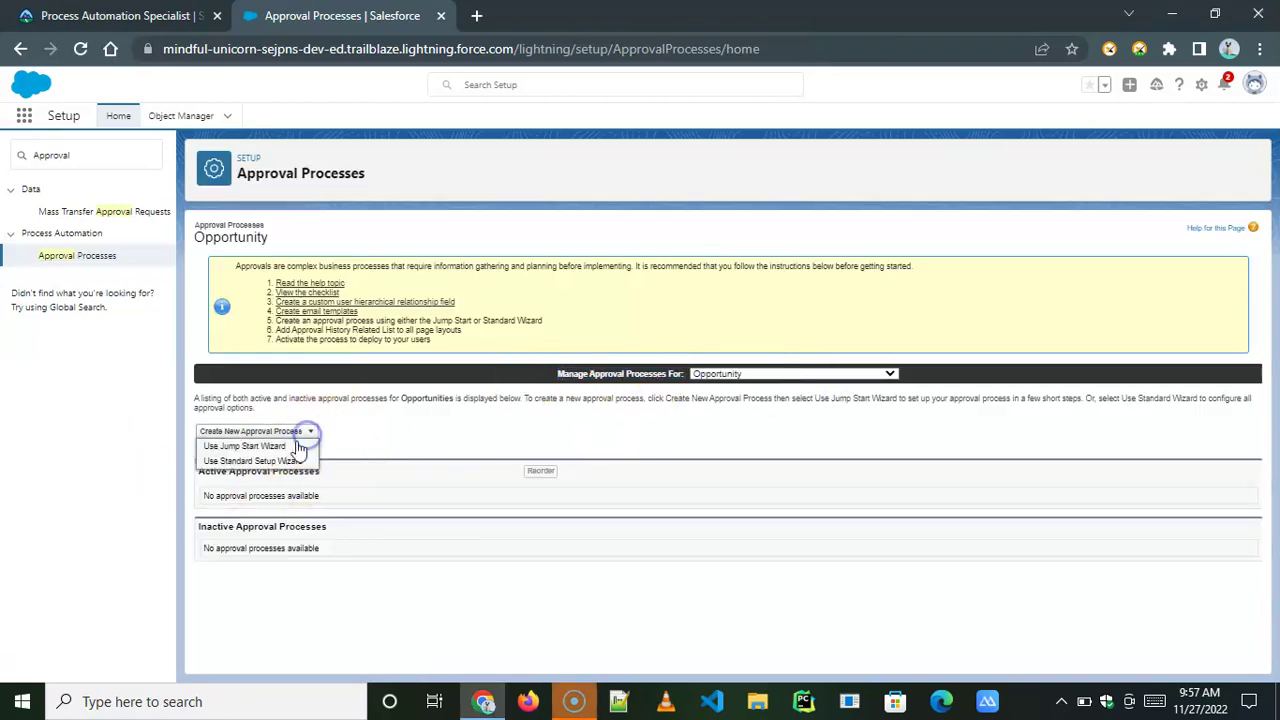
pyautogui.click(263, 460)
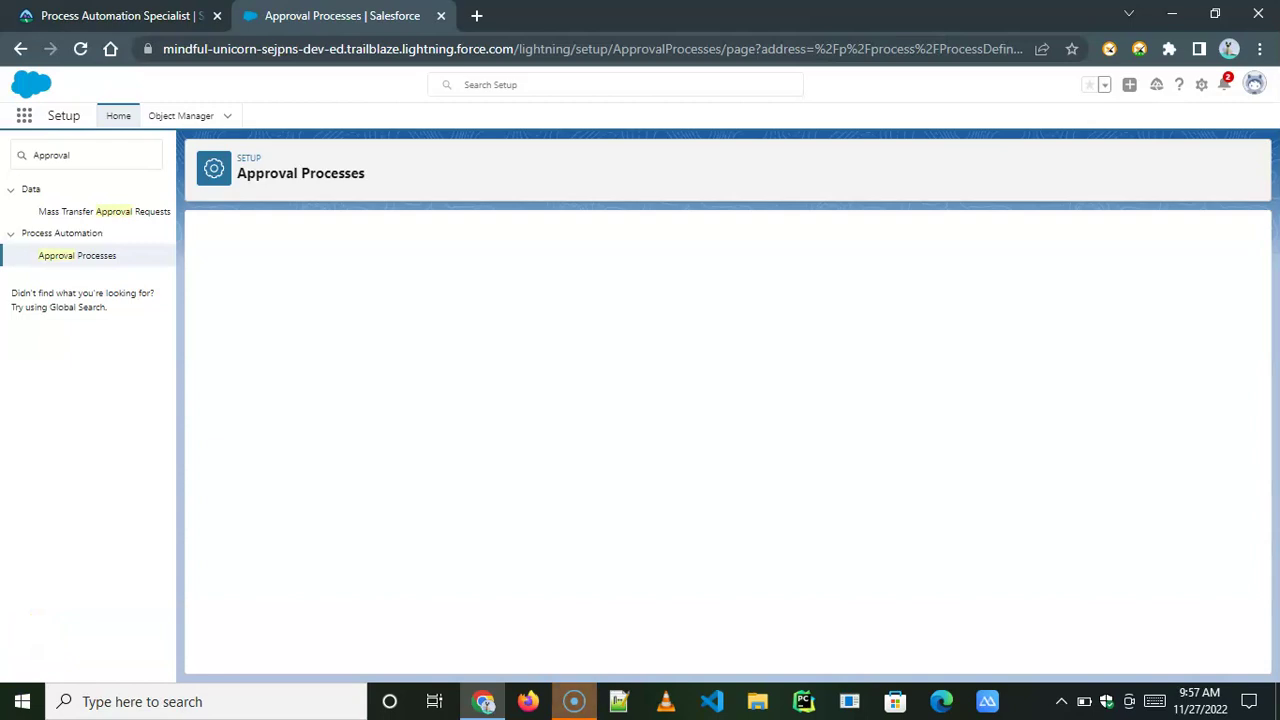
# Step: Name the approval process Prospect, fill its Unique Name, and continue to the entry criteria
pyautogui.click(413, 368)
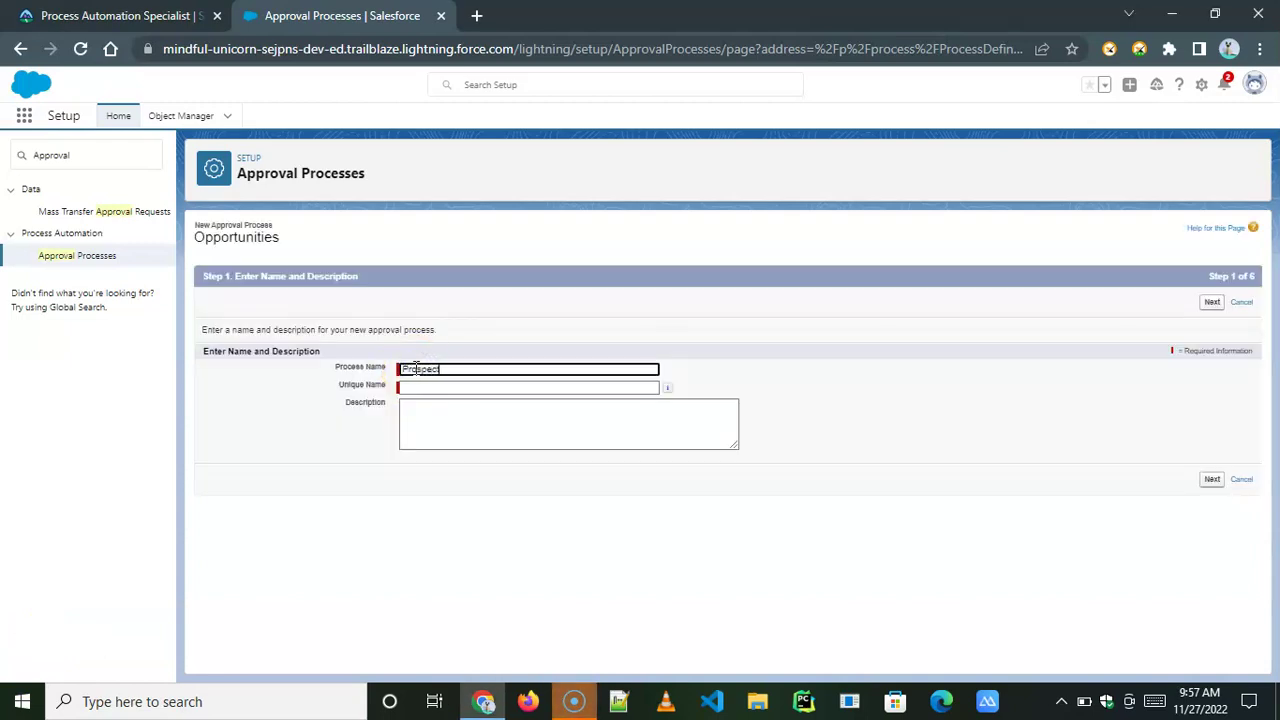
pyautogui.write('Prospect')
pyautogui.click(437, 386)
pyautogui.click(1212, 479)
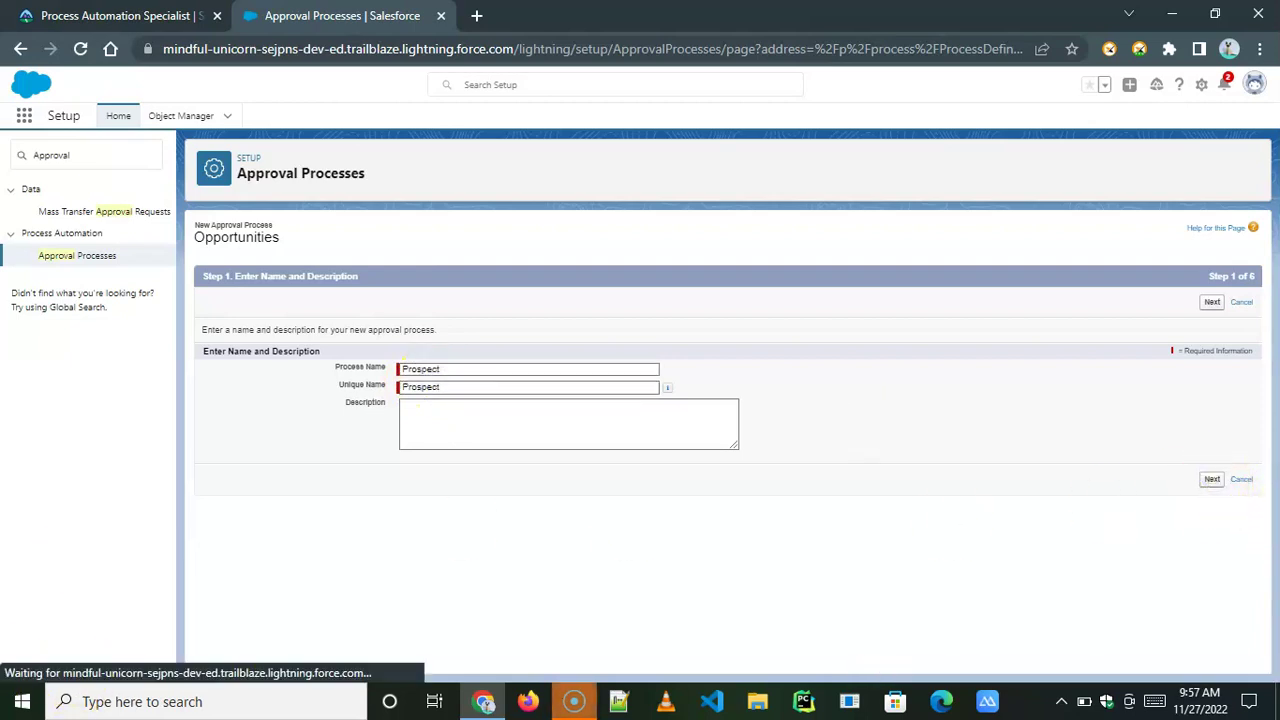
# Step: Set the first entry criterion to Opportunity: Stage equals Negotiation/Review
pyautogui.click(271, 422)
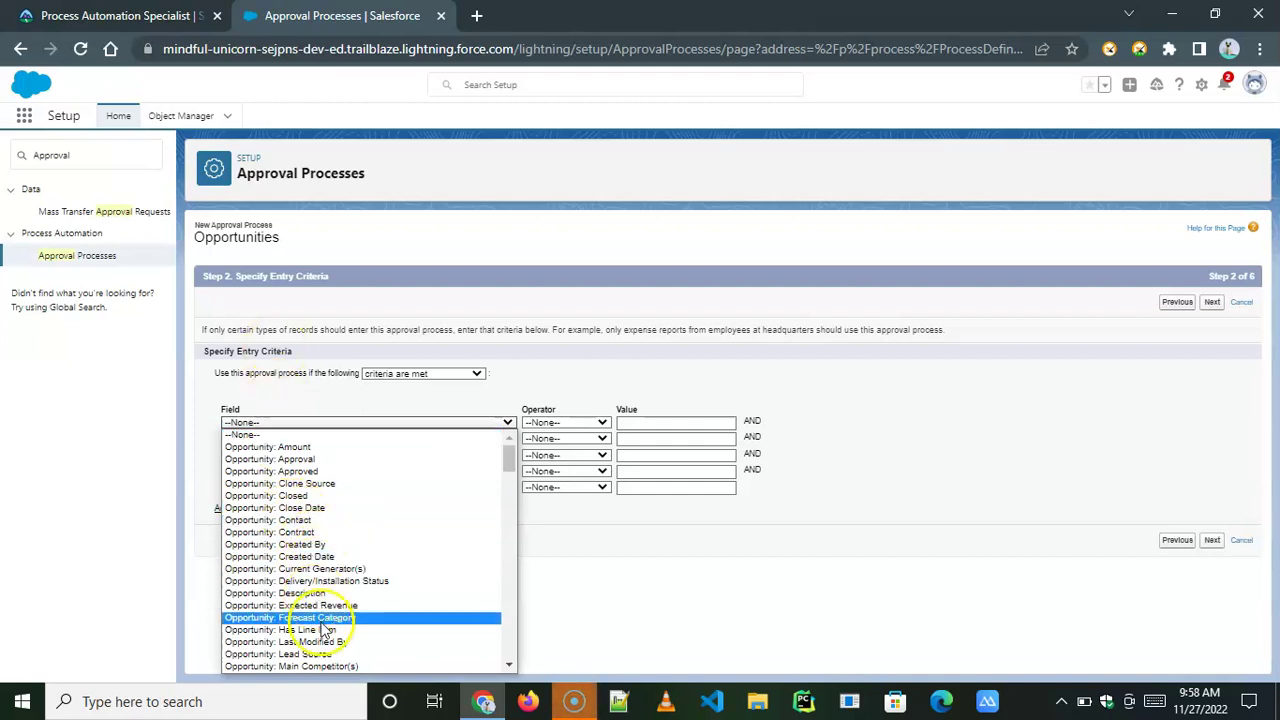
pyautogui.moveTo(513, 470); pyautogui.dragTo(513, 491)
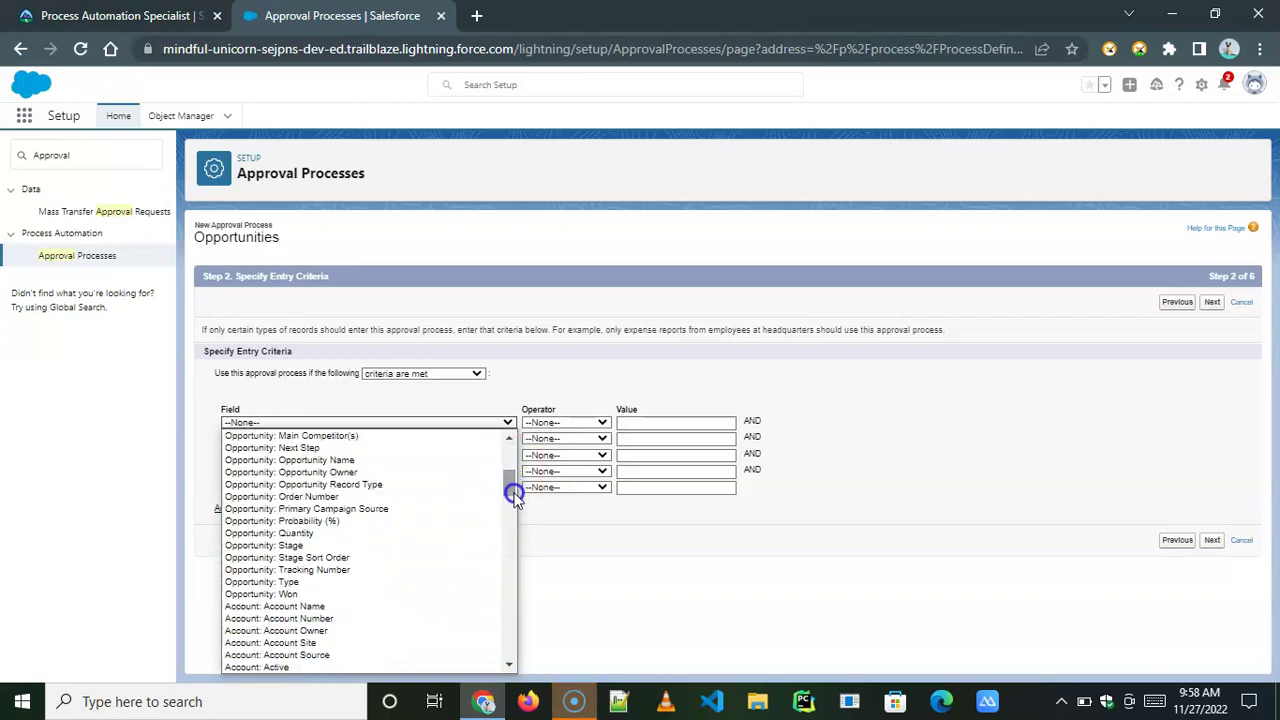
pyautogui.click(290, 545)
pyautogui.click(584, 428)
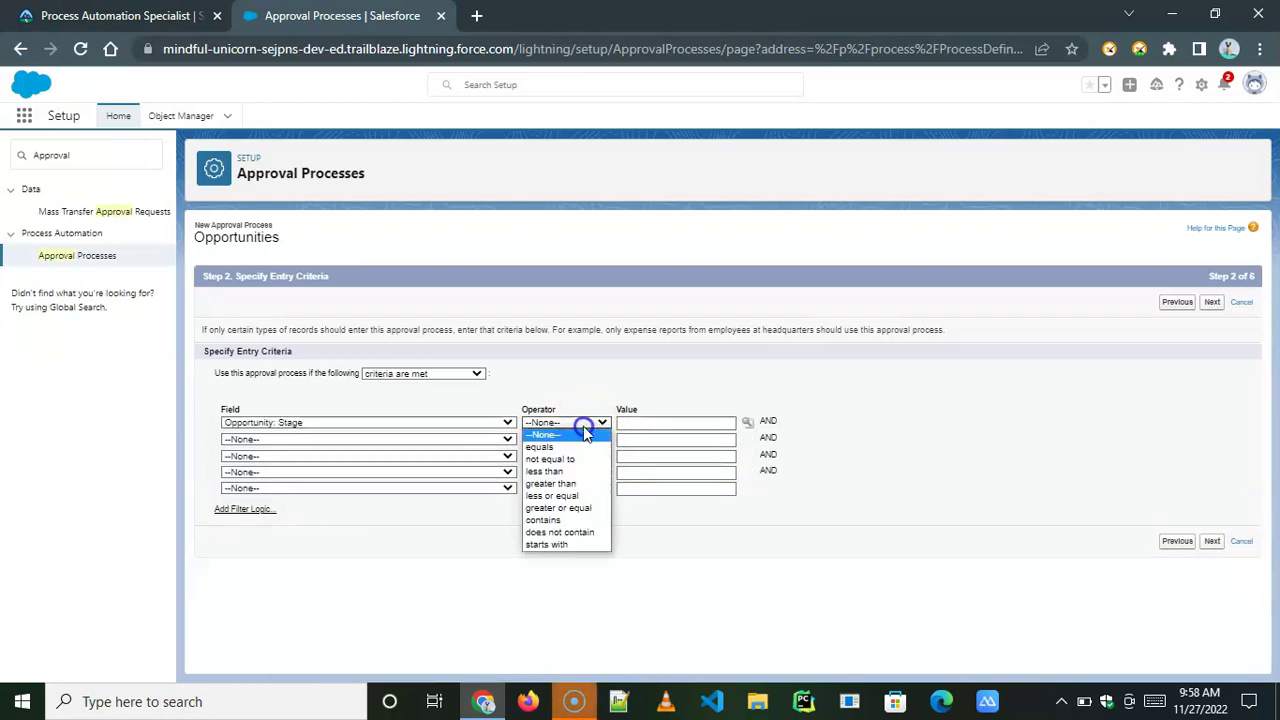
pyautogui.click(545, 447)
pyautogui.click(748, 423)
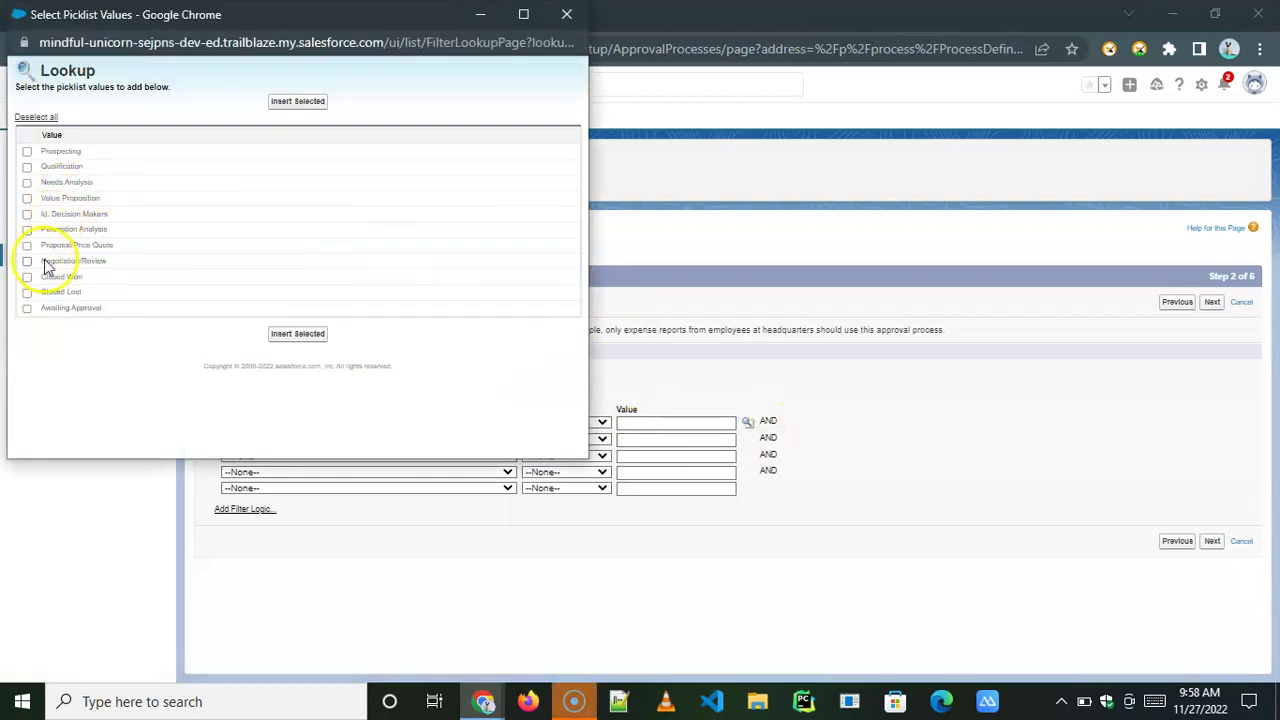
pyautogui.click(26, 264)
pyautogui.click(297, 334)
# Step: Set the second entry criterion to Opportunity: Amount greater than 100000 and continue to the approver settings
pyautogui.click(243, 441)
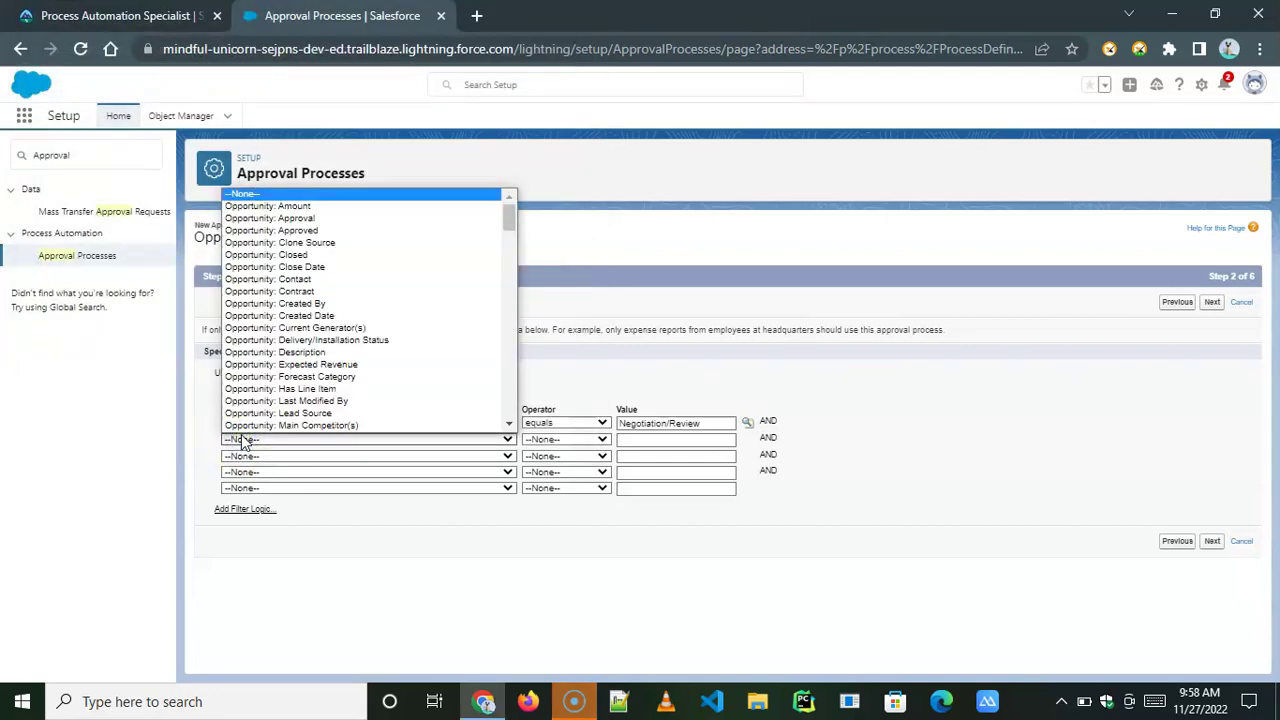
pyautogui.click(296, 206)
pyautogui.click(548, 441)
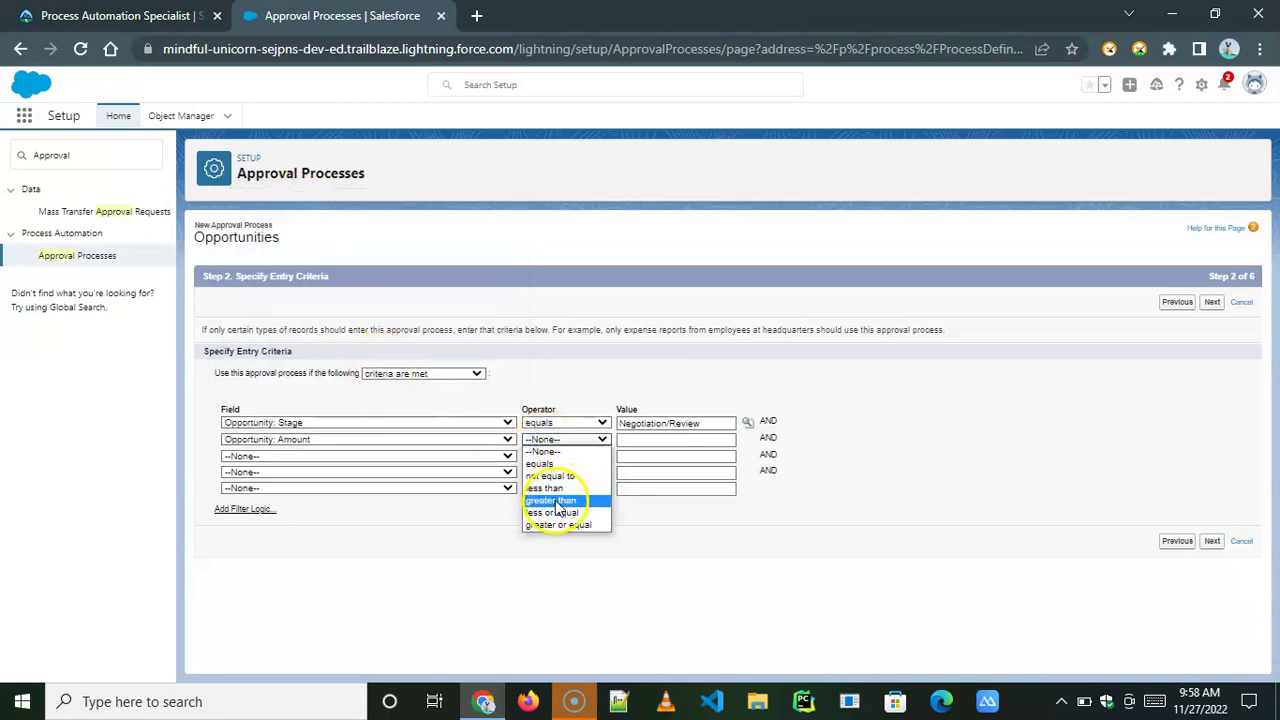
pyautogui.click(556, 503)
pyautogui.click(618, 441)
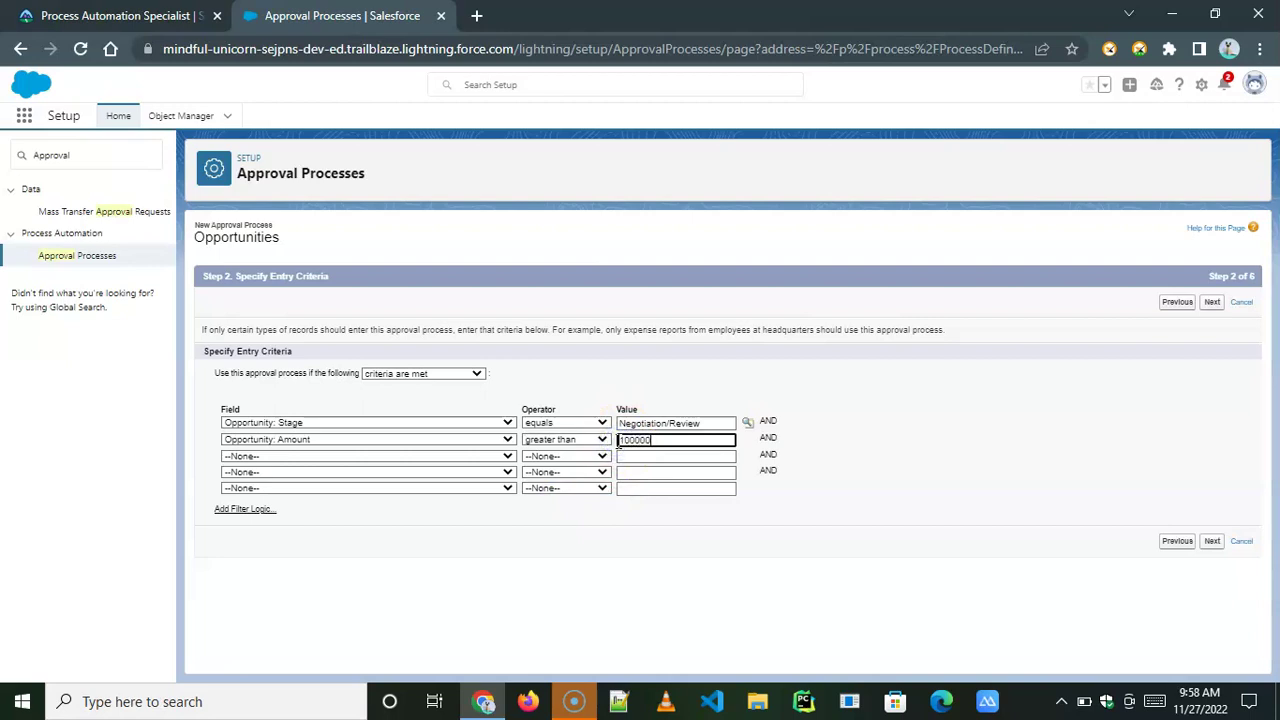
pyautogui.click(1212, 541)
# Step: Have the next automated approver determined by Manager and continue to the notification templates
pyautogui.click(491, 378)
pyautogui.click(433, 426)
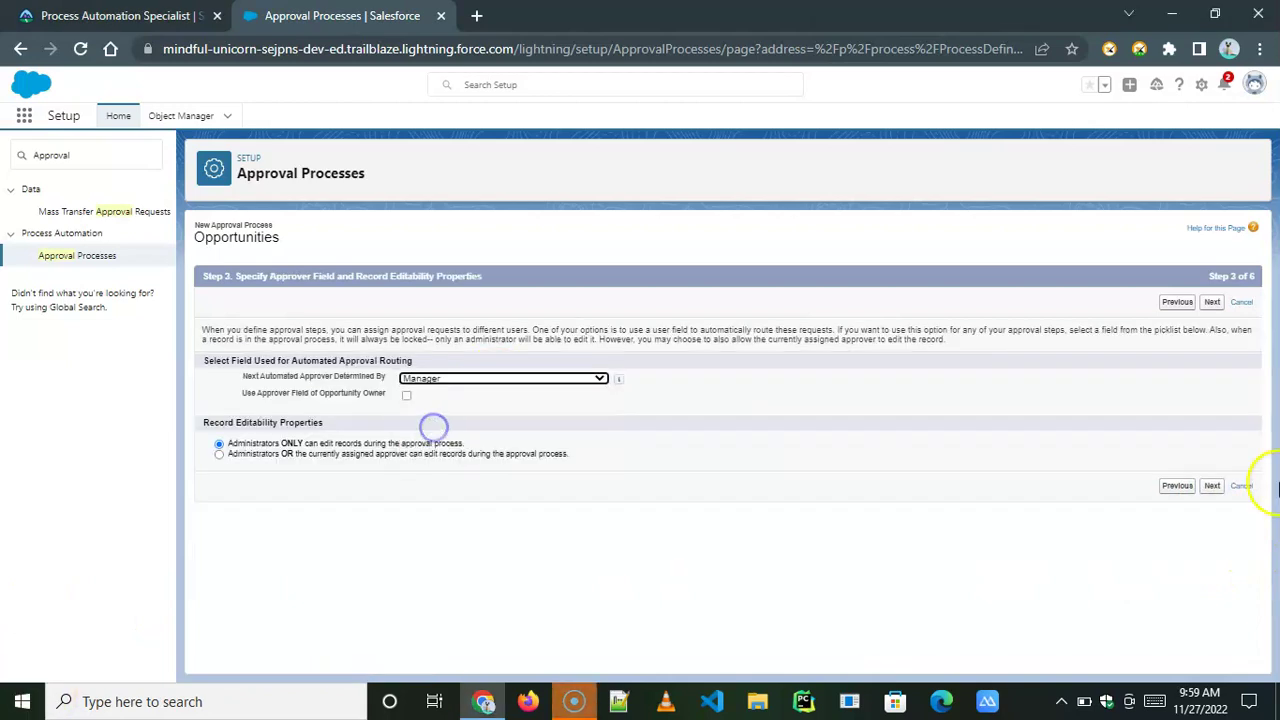
pyautogui.click(1212, 487)
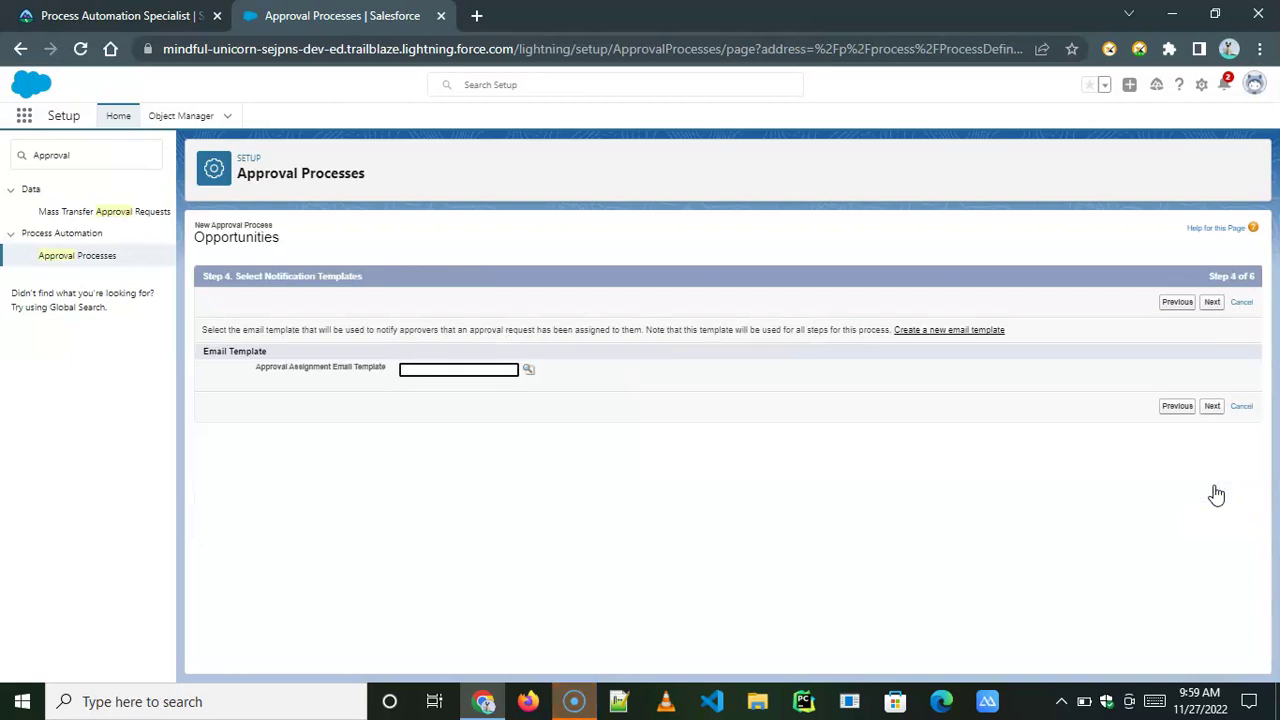
# Step: Set the approval assignment email template to SALES: Opportunity Needs Approval from the RB Robotics Templates folder and continue
pyautogui.click(409, 369)
pyautogui.click(528, 370)
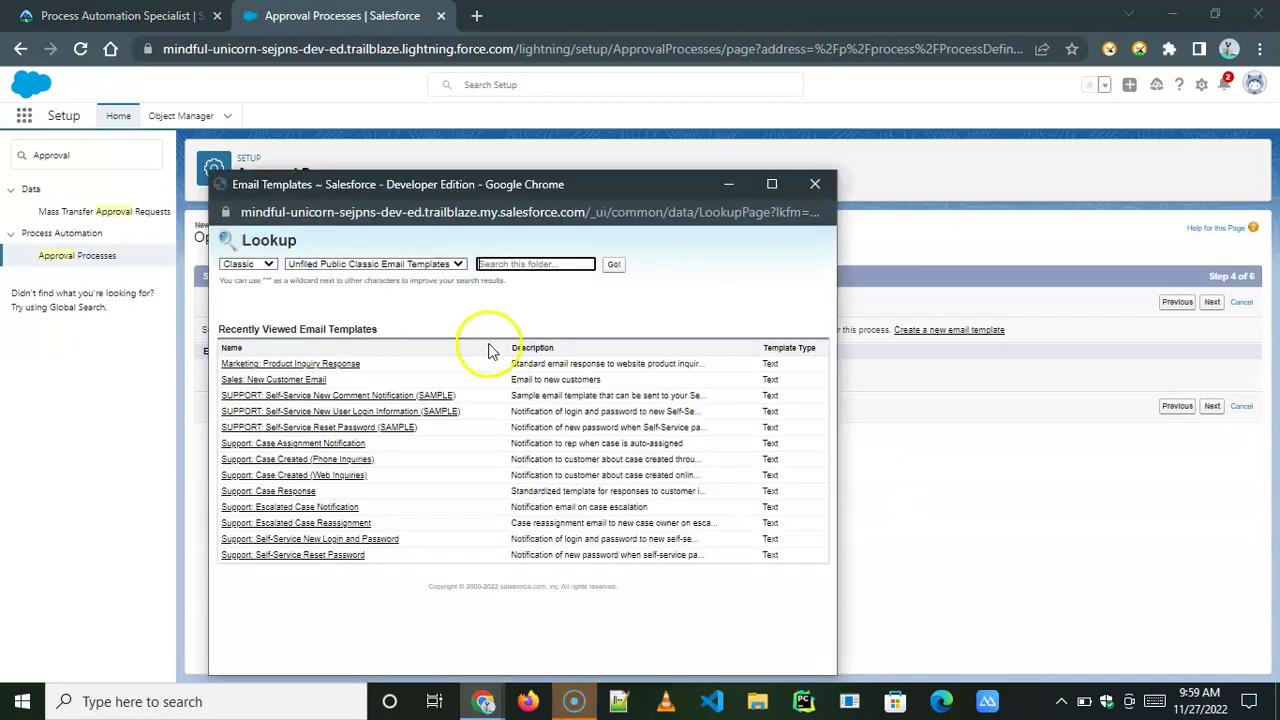
pyautogui.click(376, 264)
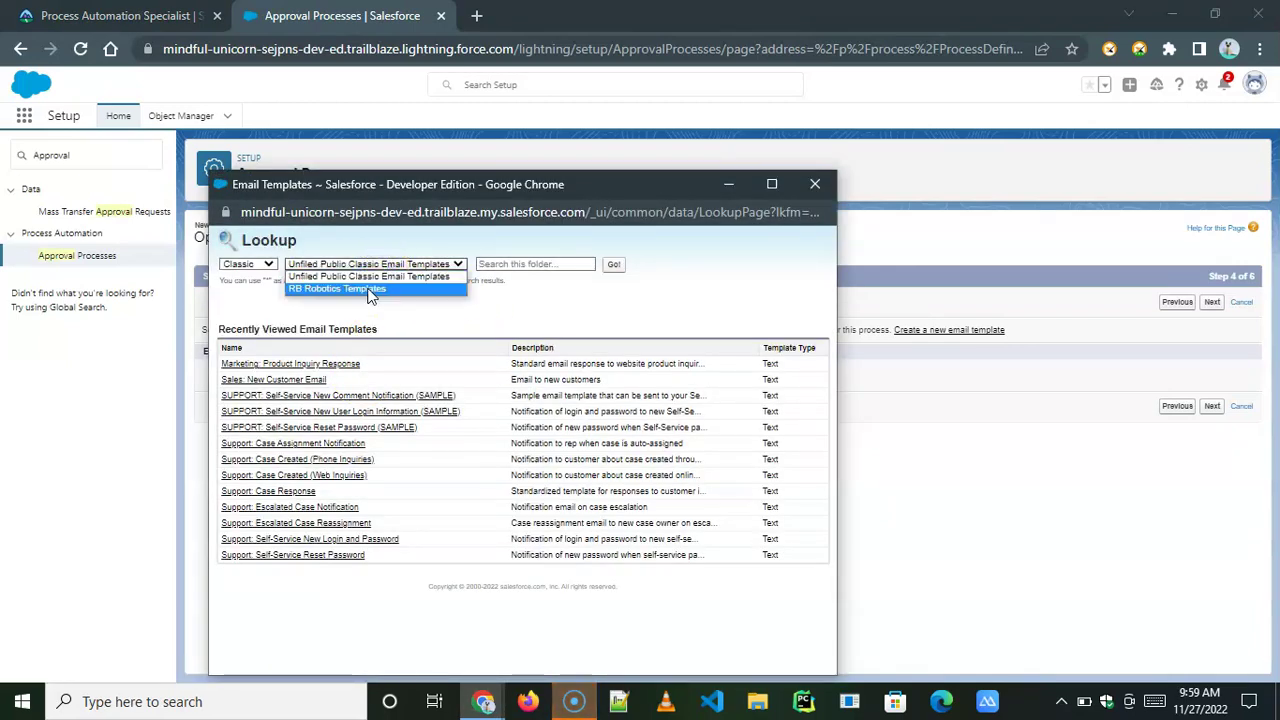
pyautogui.click(340, 288)
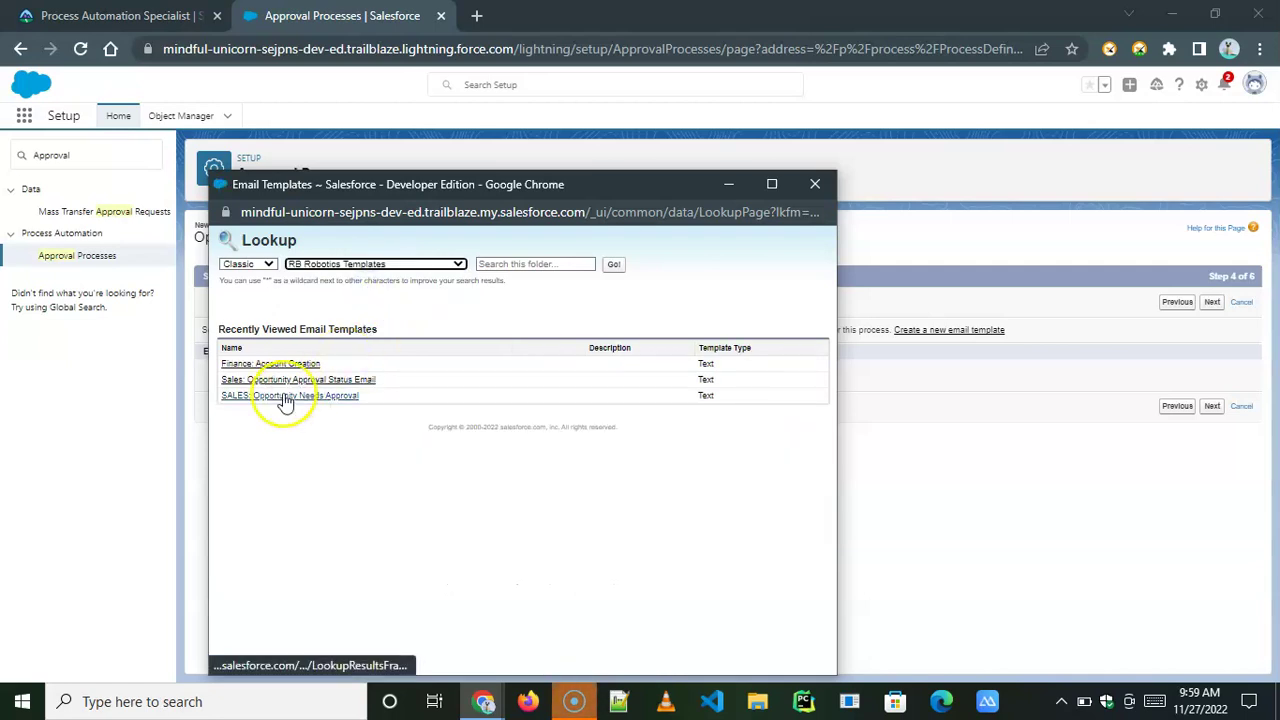
pyautogui.click(284, 397)
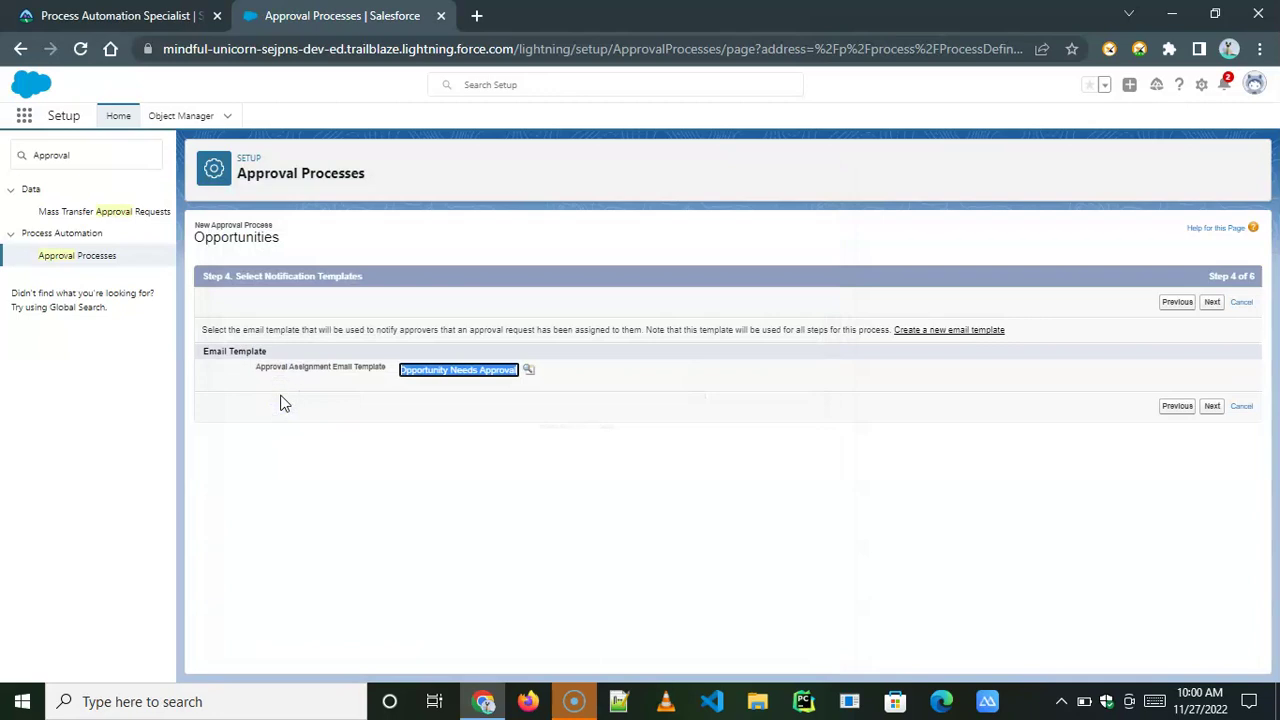
pyautogui.click(614, 411)
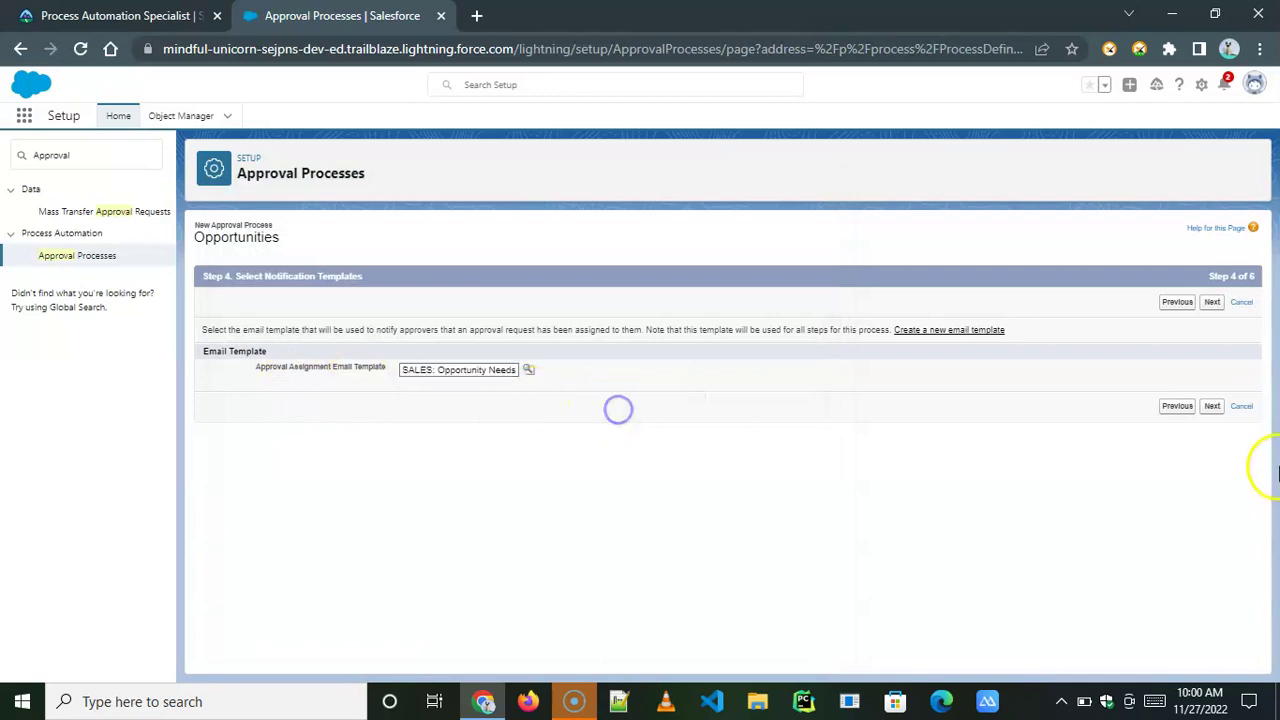
pyautogui.click(1212, 407)
# Step: Accept Opportunity Name and Opportunity Owner as the approval page fields and continue to the initial submitters
pyautogui.scroll(-1, 840, 480)
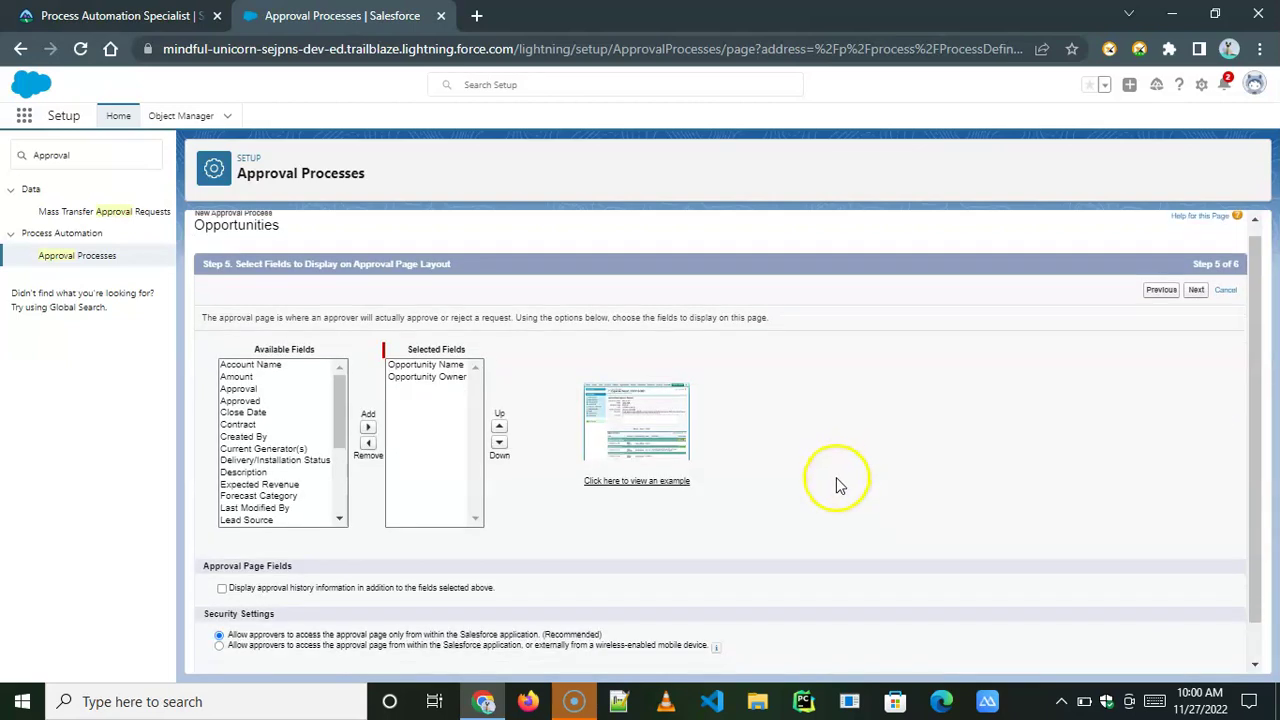
pyautogui.scroll(1, 766, 517)
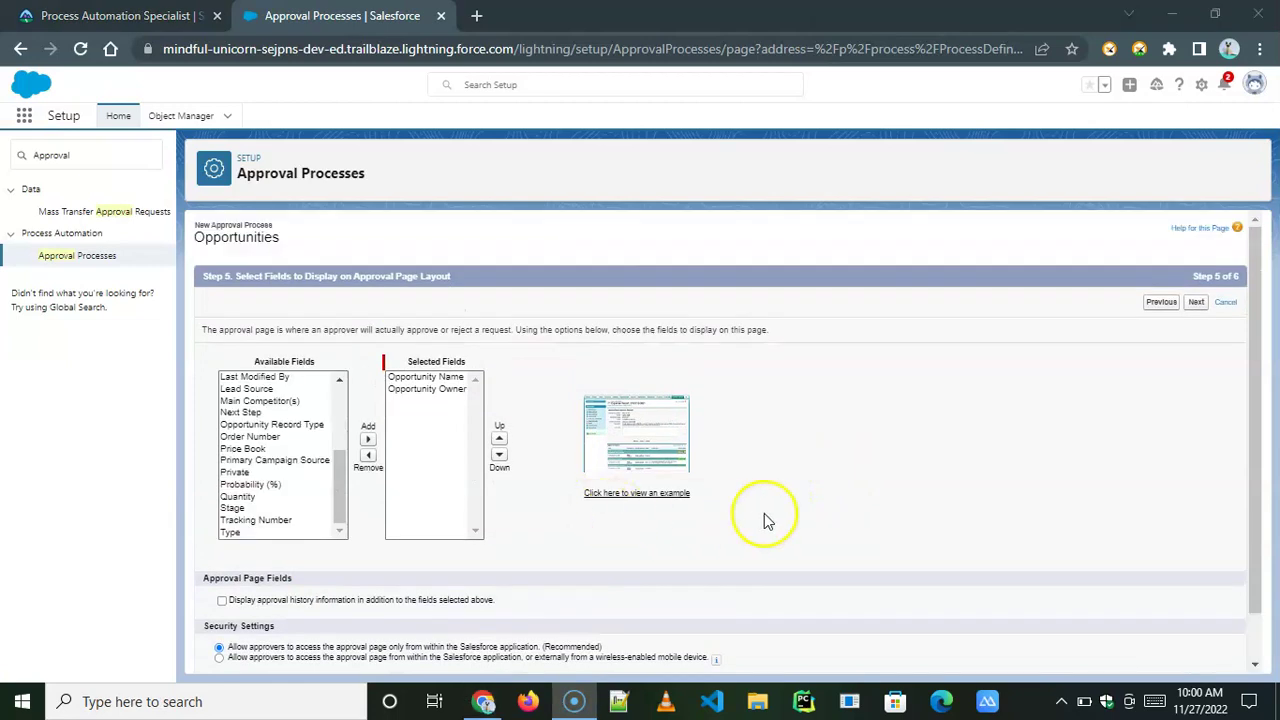
pyautogui.click(1196, 303)
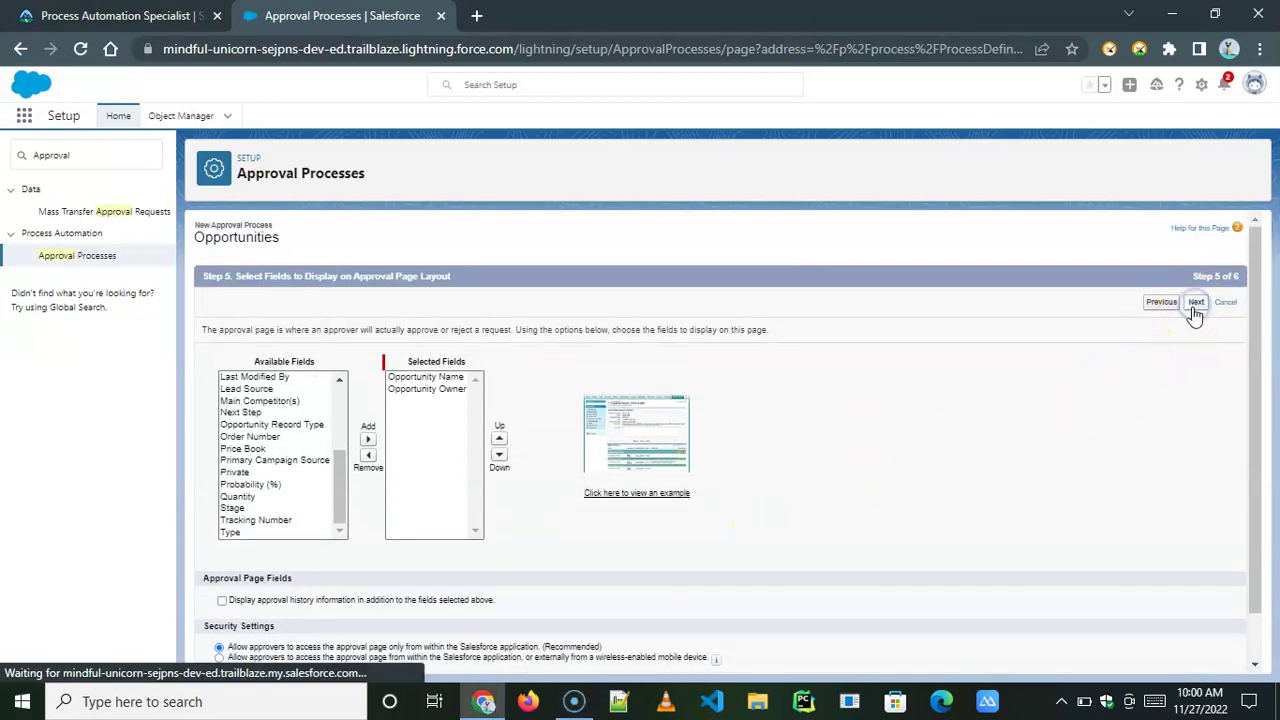
# Step: Add the manager's user record to the allowed initial submitters alongside Opportunity Owner and save the approval process
pyautogui.click(440, 414)
pyautogui.click(486, 370)
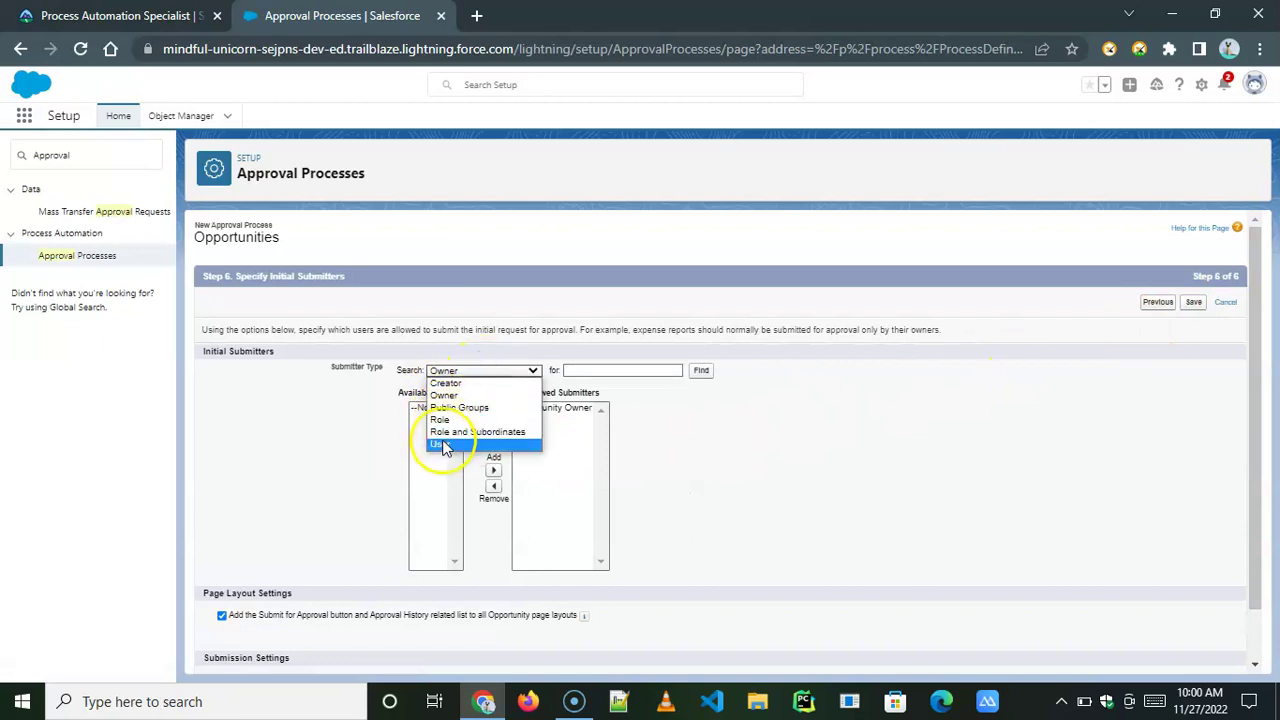
pyautogui.click(441, 445)
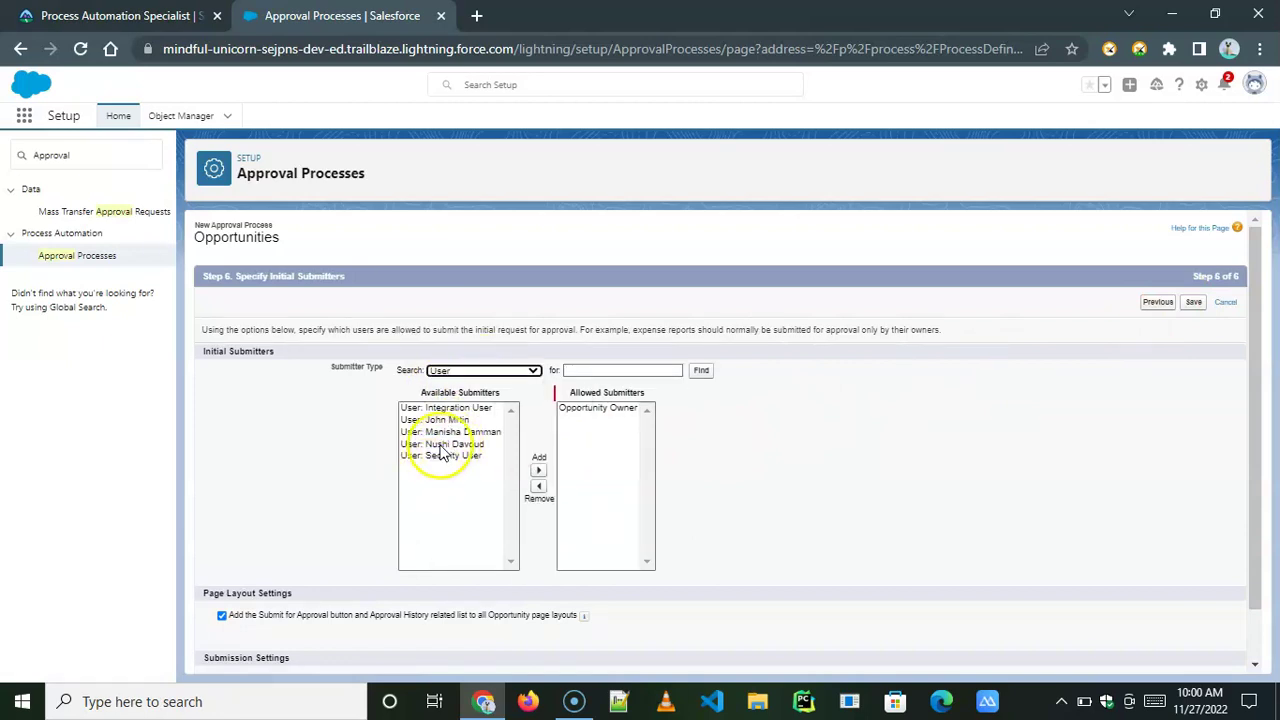
pyautogui.click(448, 446)
pyautogui.click(538, 470)
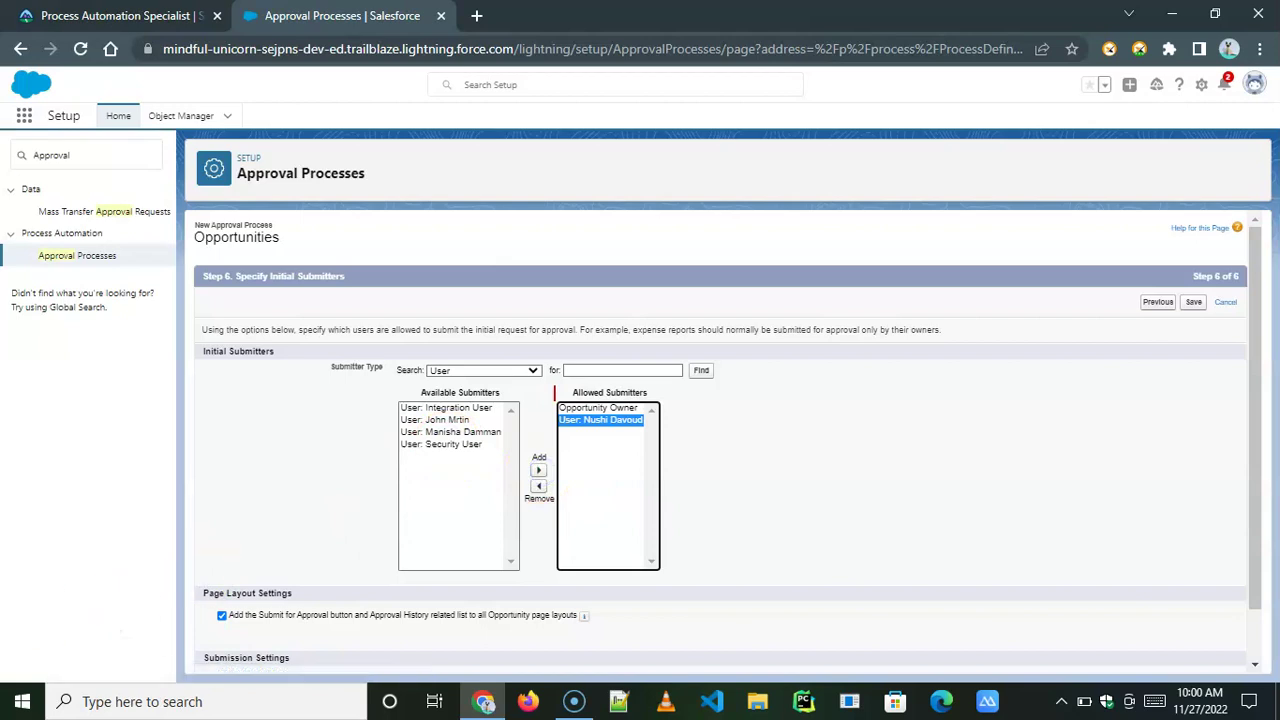
pyautogui.scroll(-1, 1195, 252)
pyautogui.click(1194, 249)
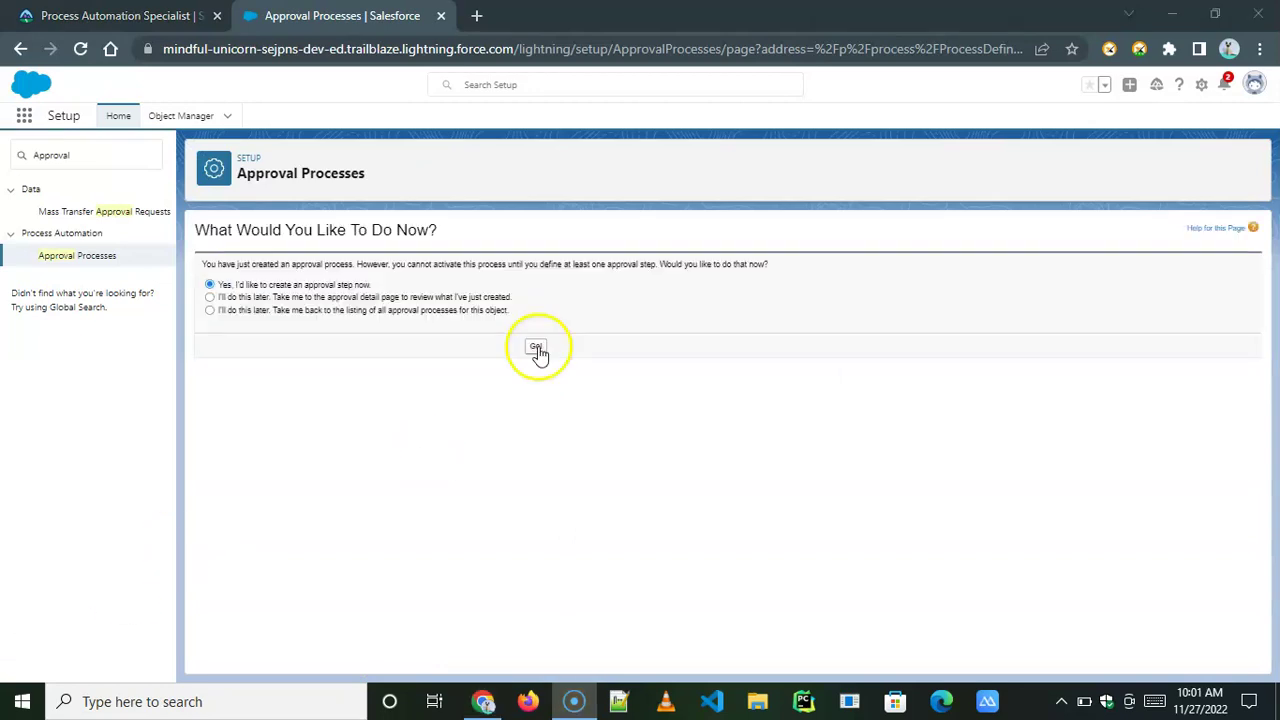
# Step: Create an approval step named Step1 with step number 1 and let all records enter it
pyautogui.click(536, 346)
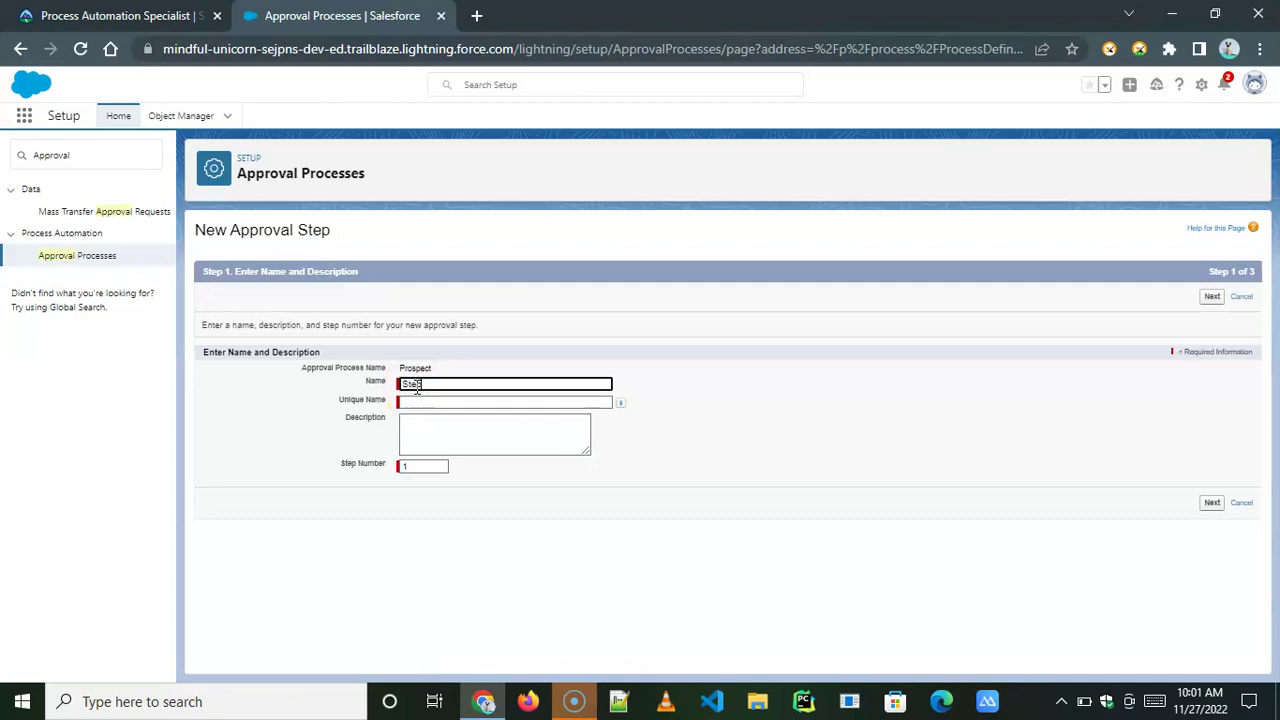
pyautogui.press('Tab')
pyautogui.click(1212, 502)
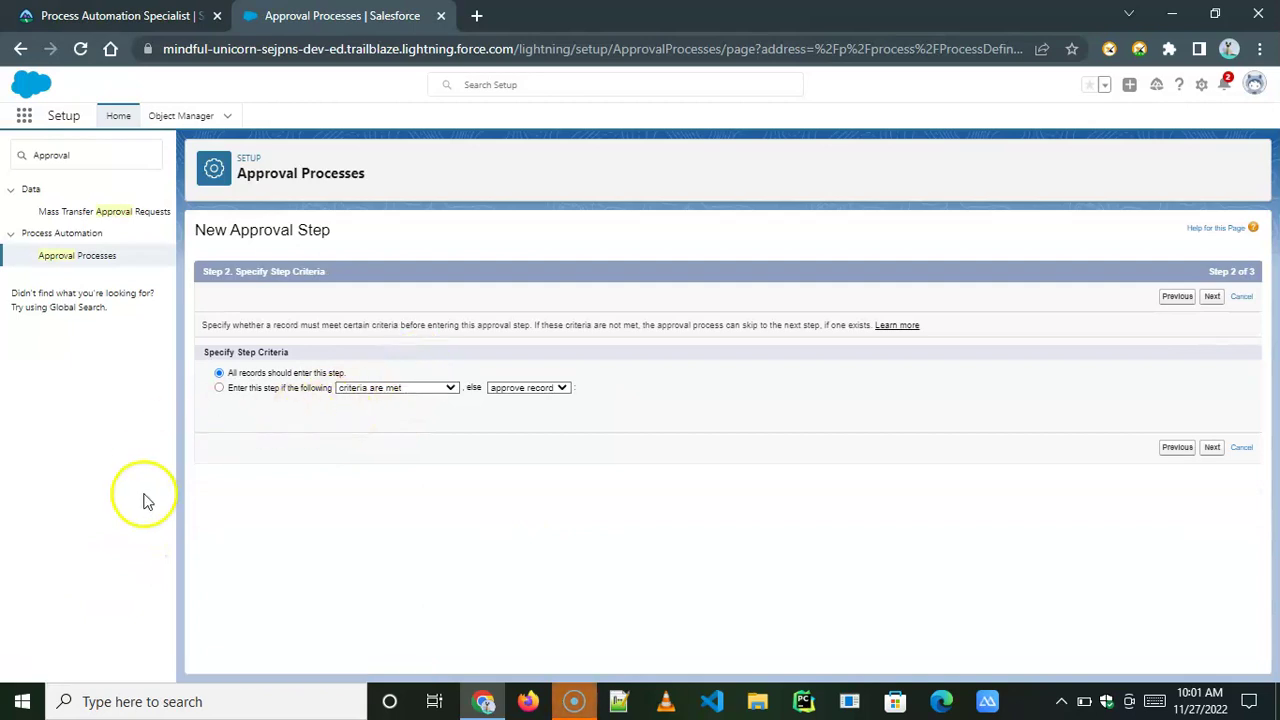
pyautogui.click(1211, 447)
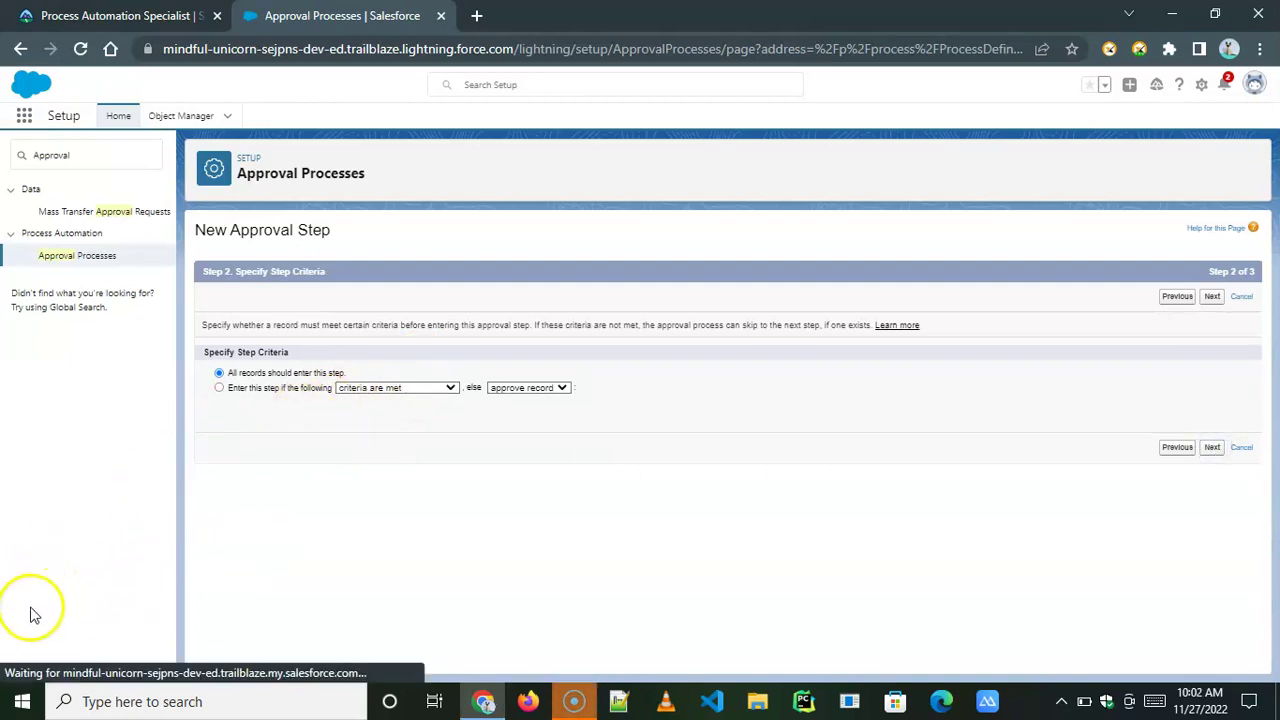
# Step: Assign the approval step automatically to the manager's user record as approver and save the step
pyautogui.click(219, 400)
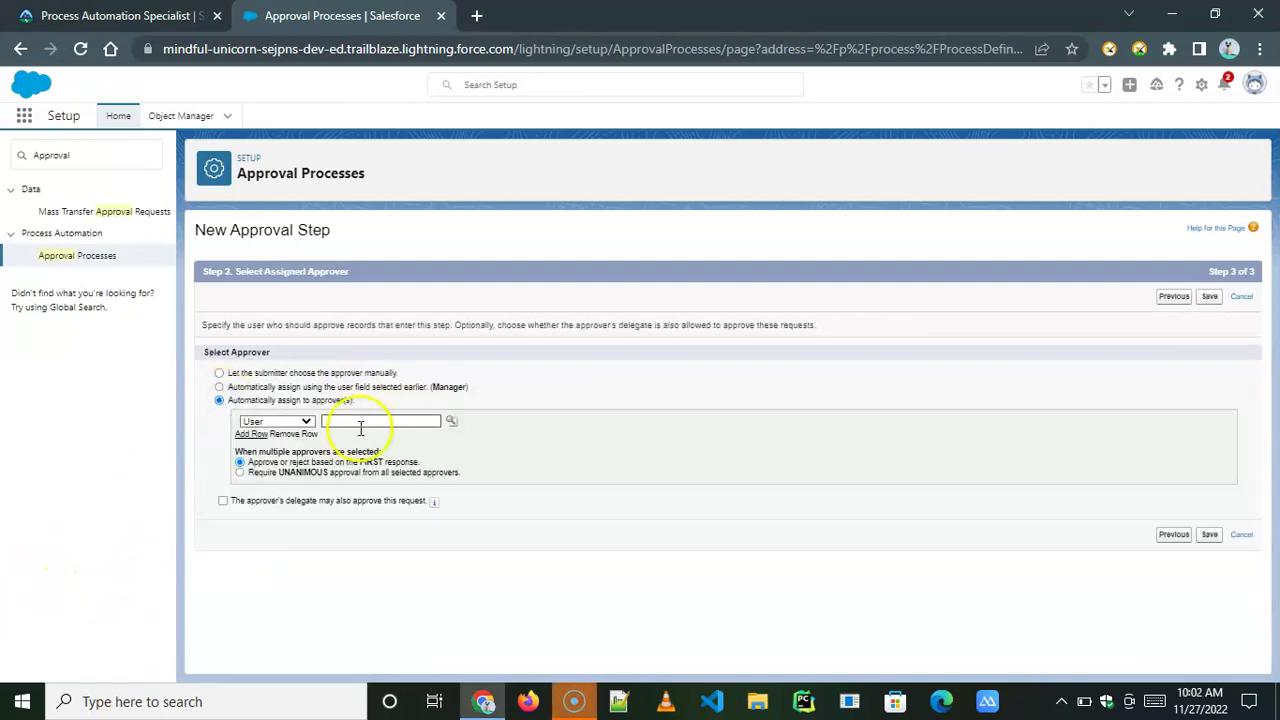
pyautogui.click(451, 421)
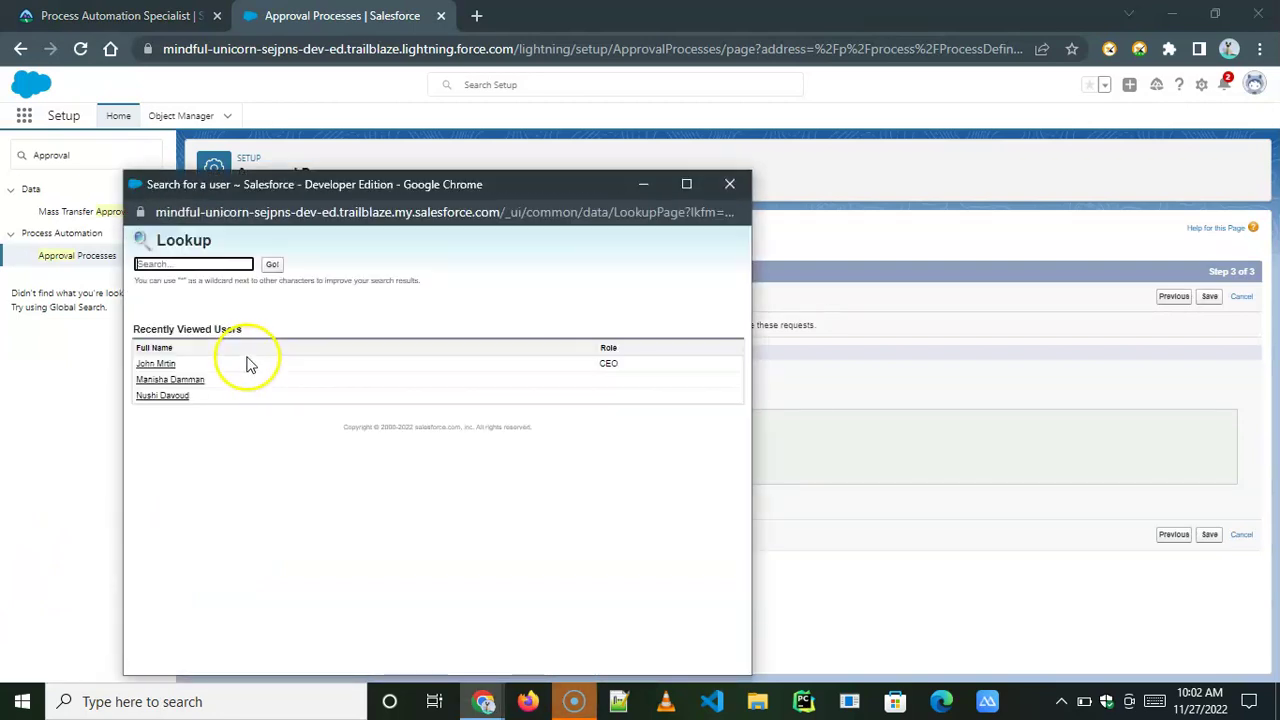
pyautogui.click(160, 397)
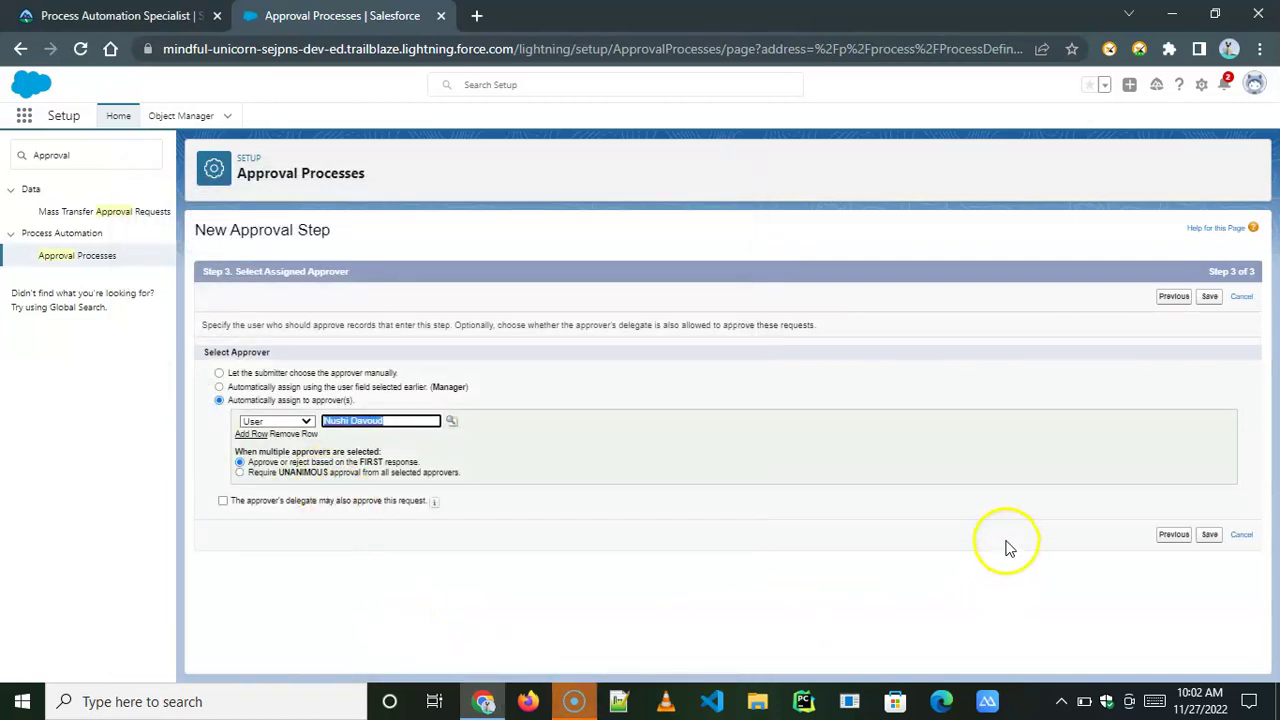
pyautogui.click(1212, 535)
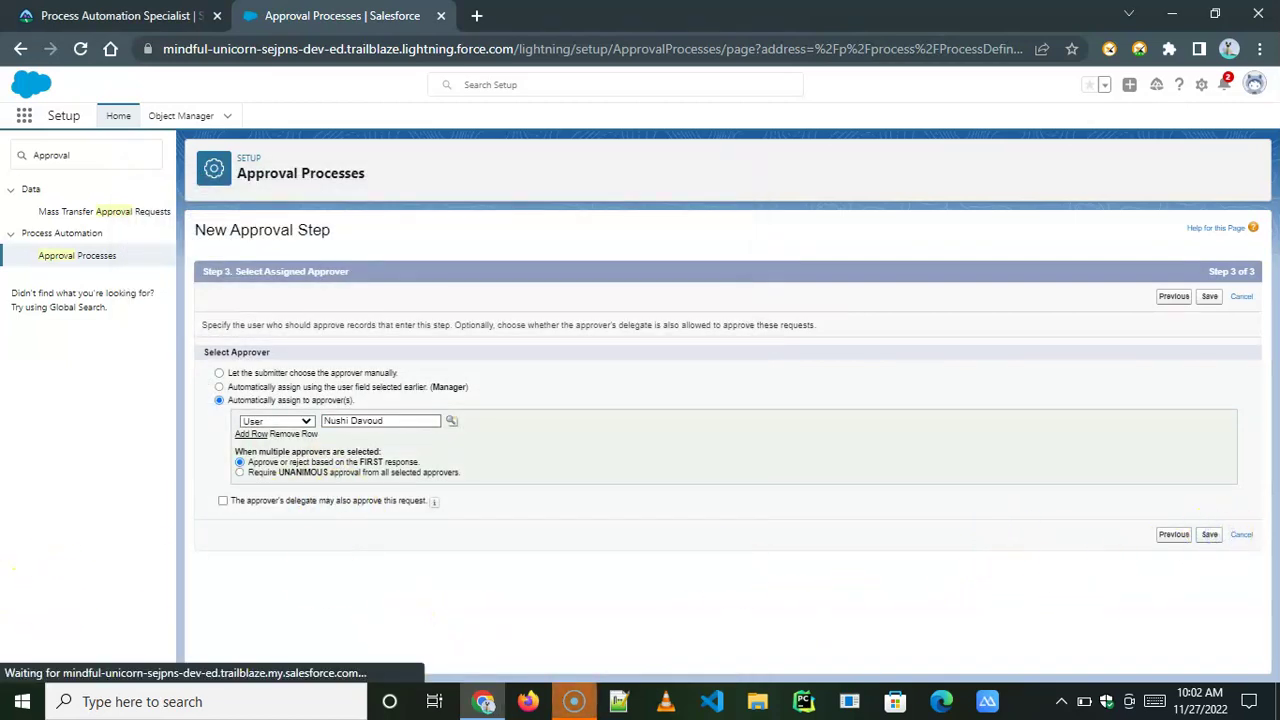
# Step: Add a field update approval action named Update Opp that sets the Opportunity Stage to Prospecting, and save it
pyautogui.click(485, 279)
pyautogui.click(470, 309)
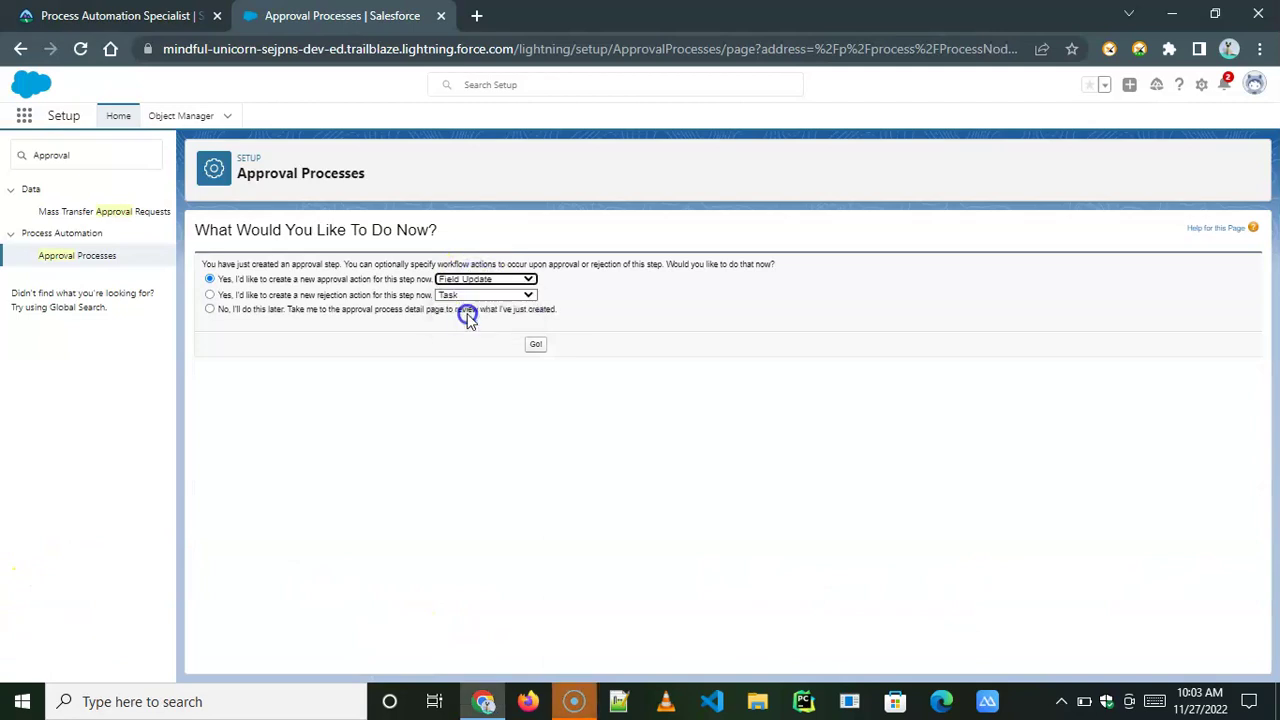
pyautogui.click(534, 345)
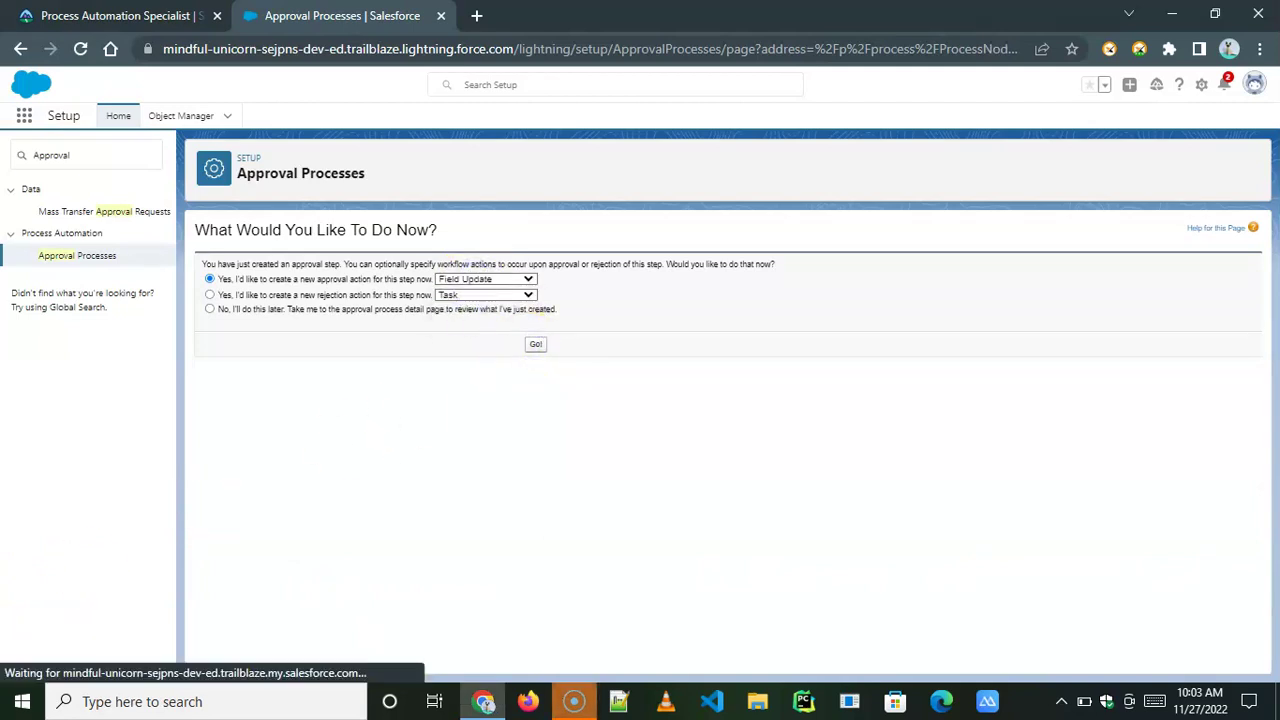
pyautogui.click(421, 329)
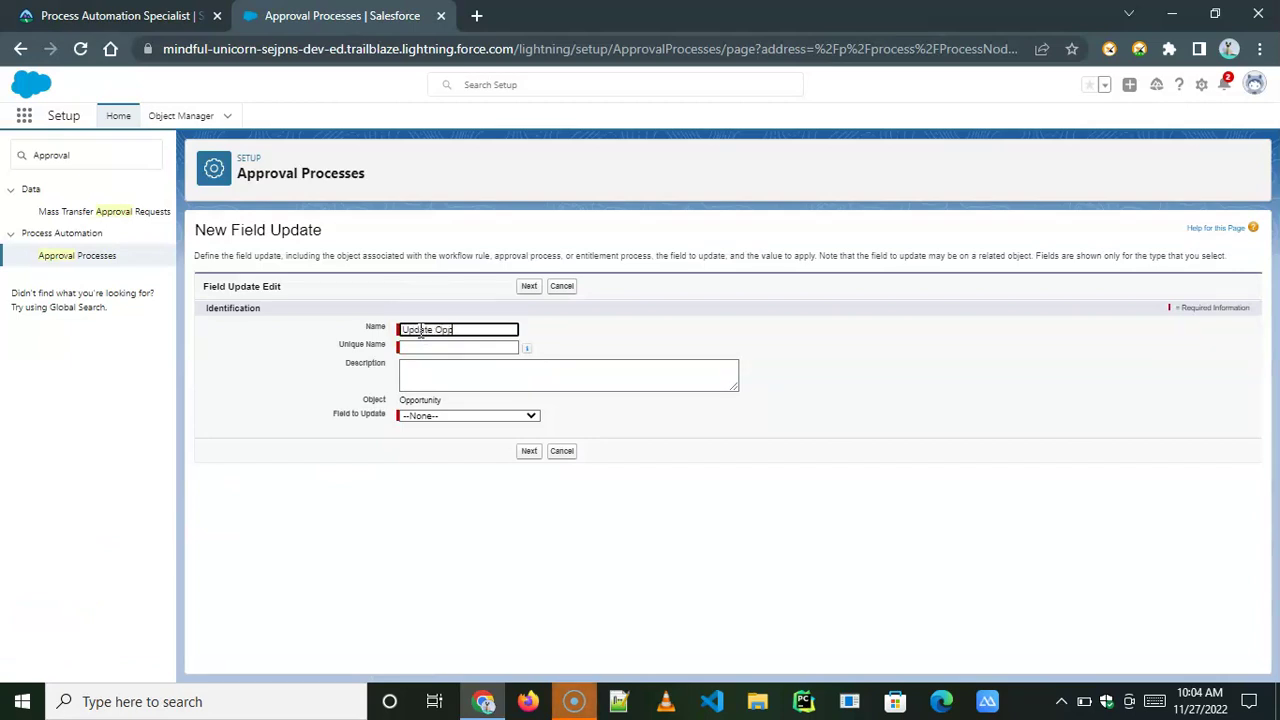
pyautogui.click(474, 346)
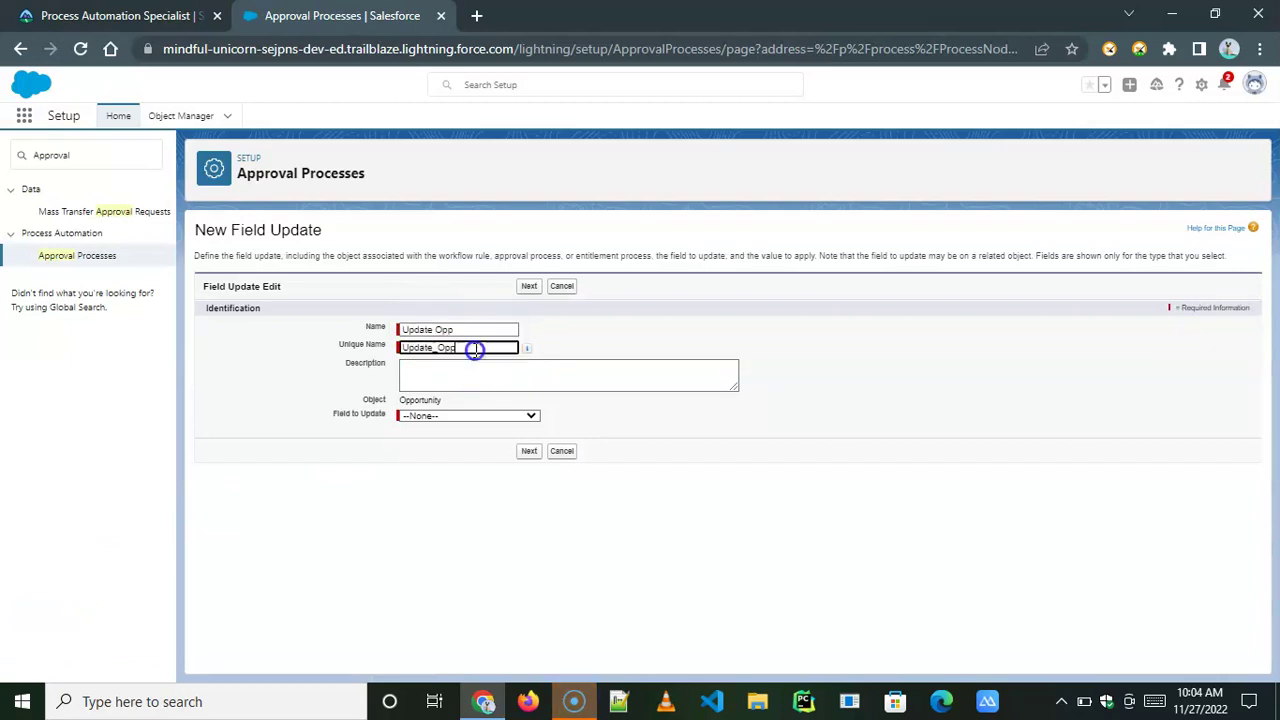
pyautogui.click(443, 415)
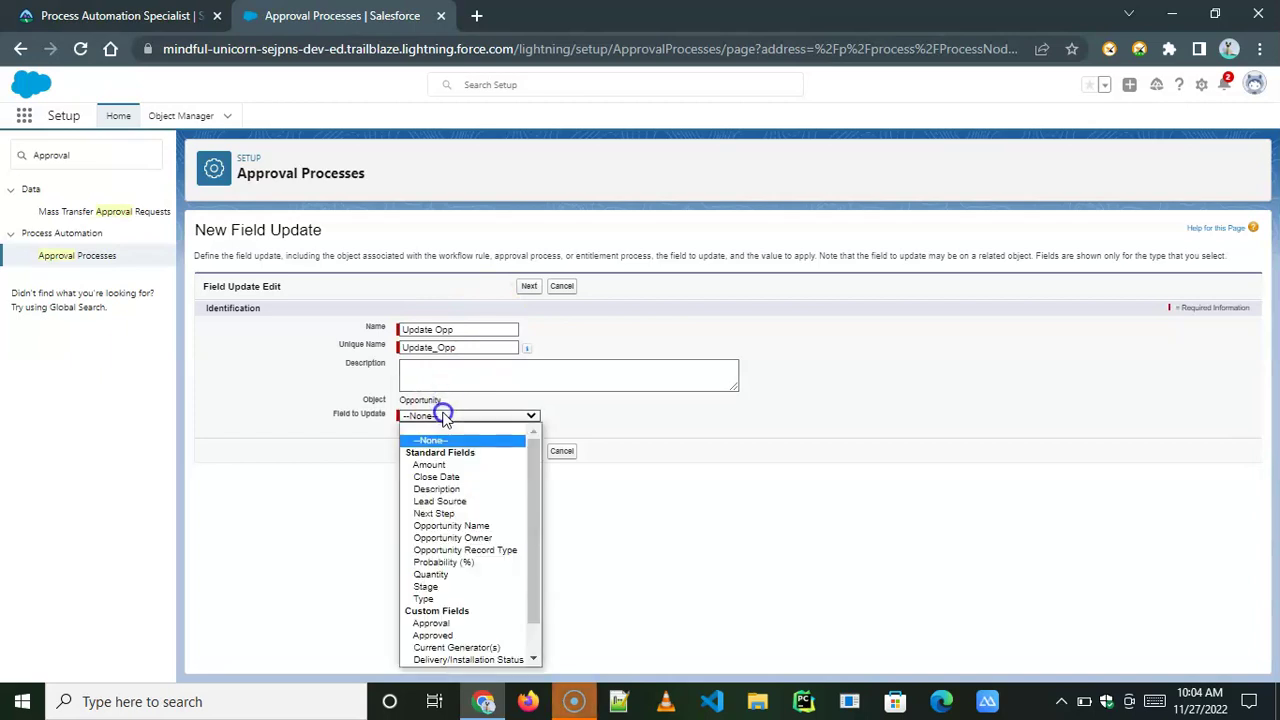
pyautogui.click(445, 586)
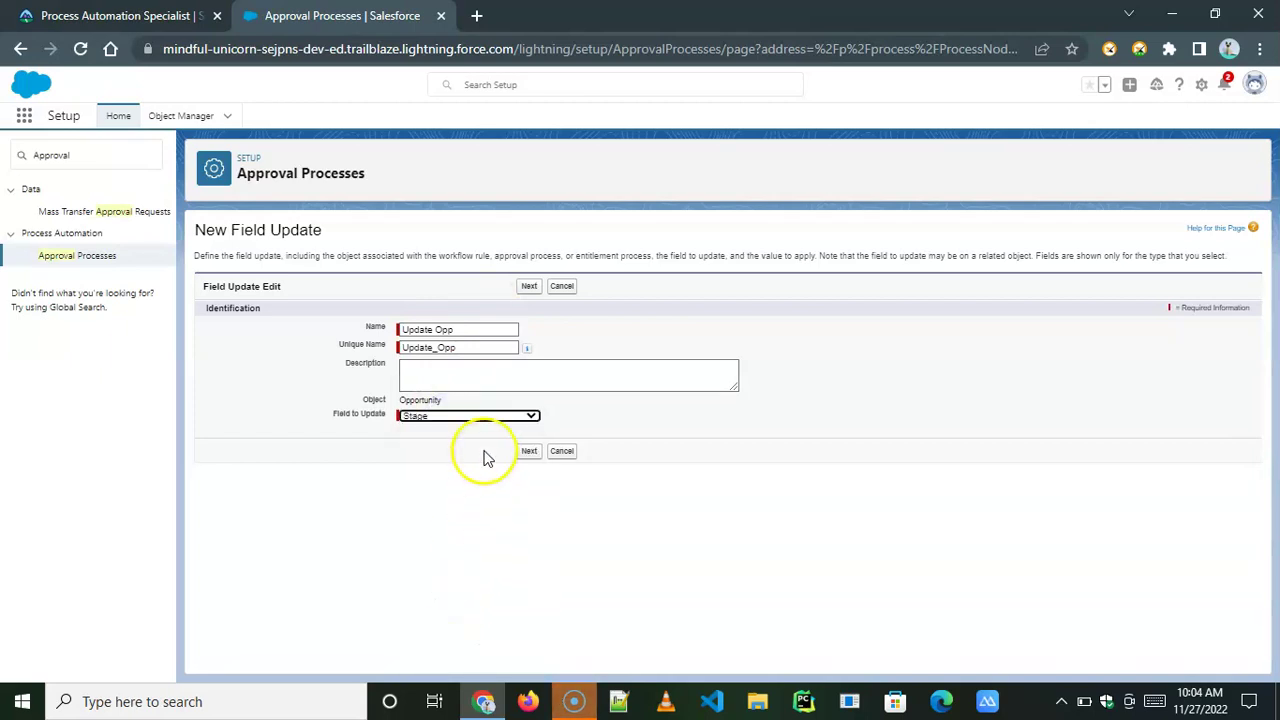
pyautogui.click(557, 539)
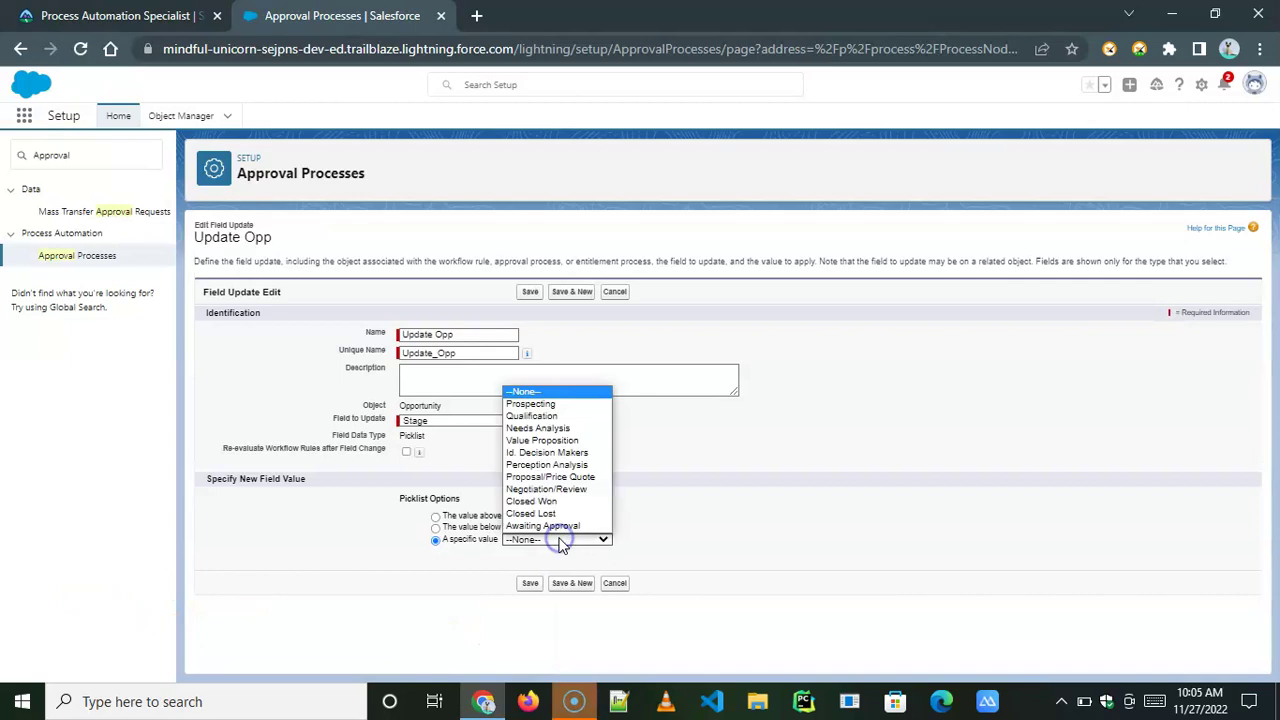
pyautogui.click(537, 404)
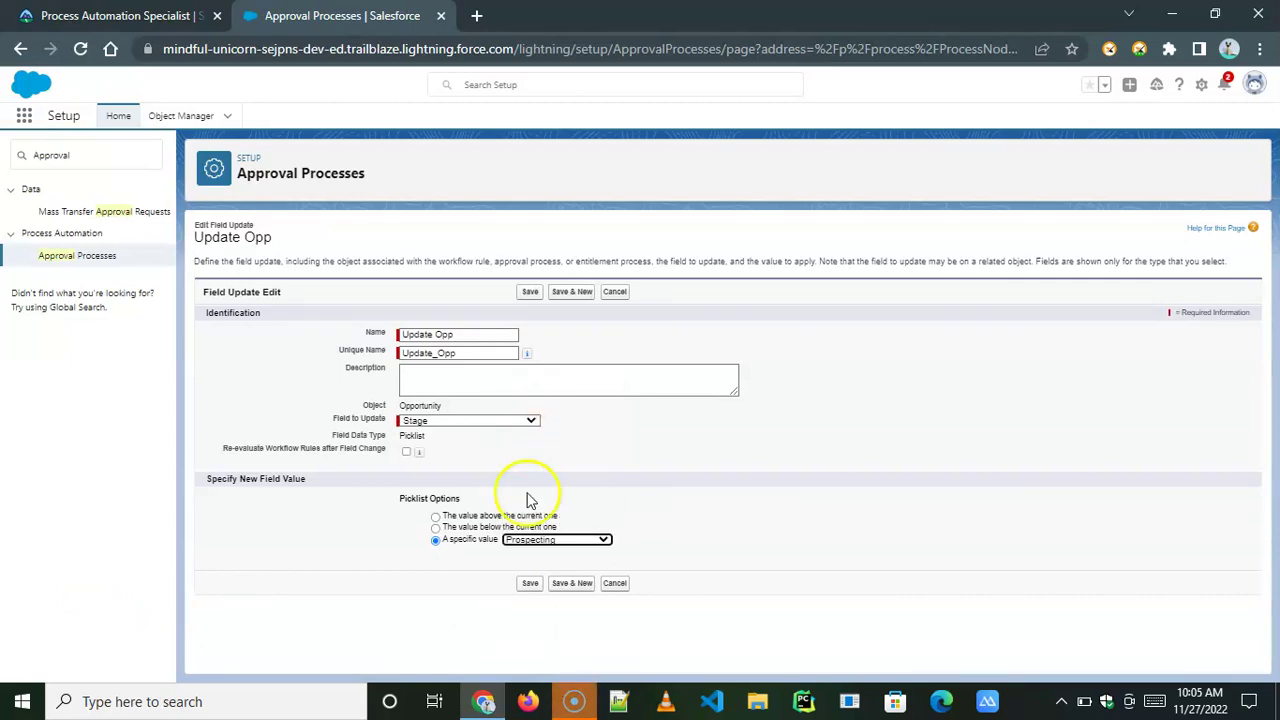
pyautogui.click(530, 583)
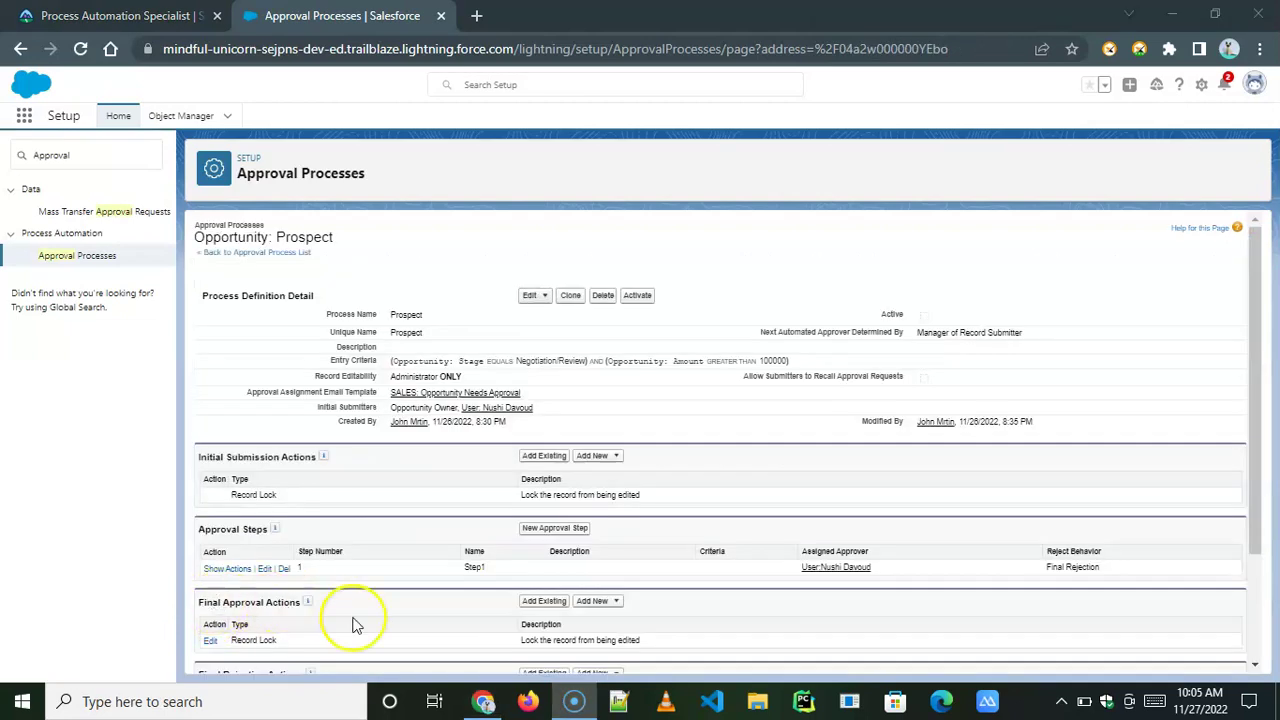
# Step: Add a field update named Won deal to the final approval actions, setting Stage to Closed Won, and save it
pyautogui.click(597, 601)
pyautogui.click(604, 646)
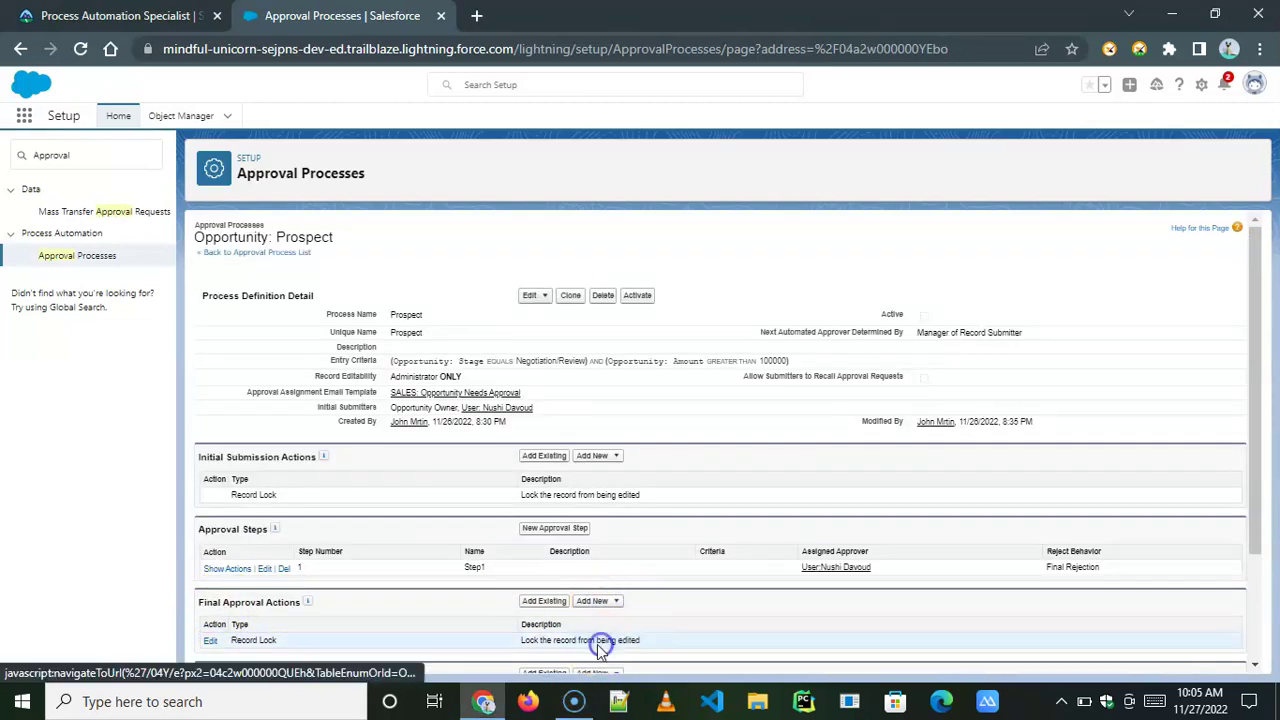
pyautogui.click(414, 328)
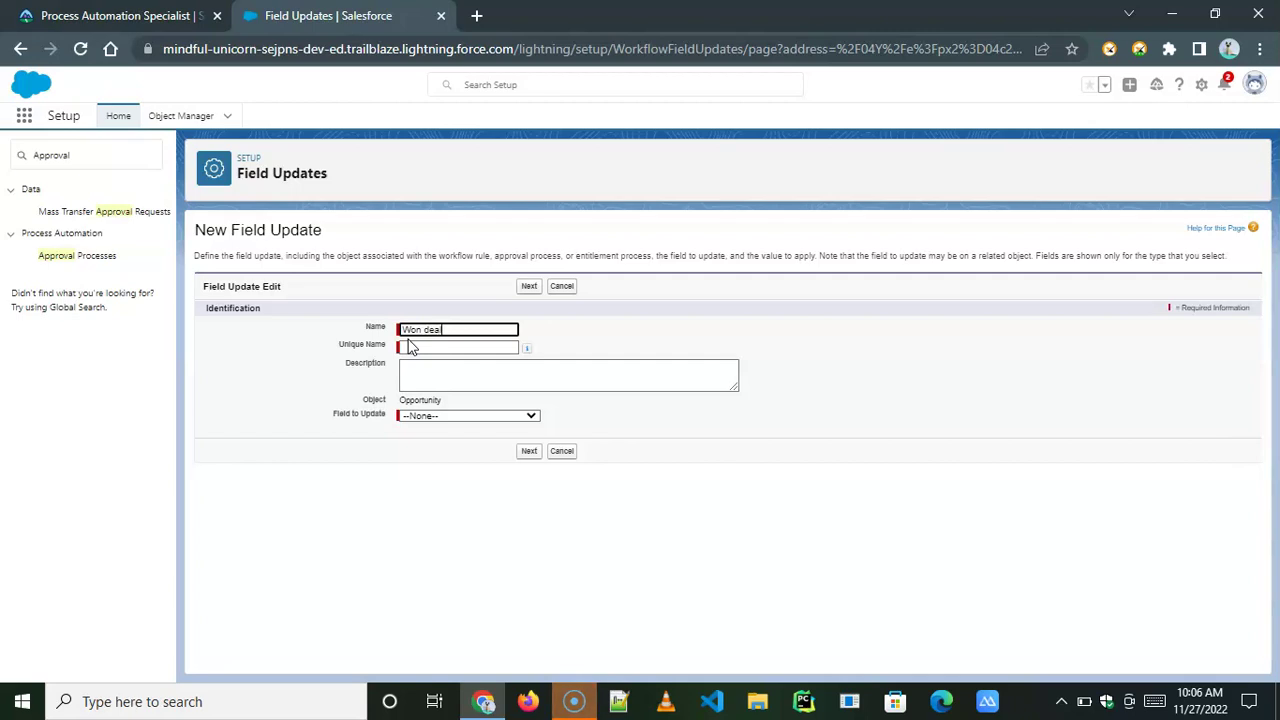
pyautogui.click(470, 347)
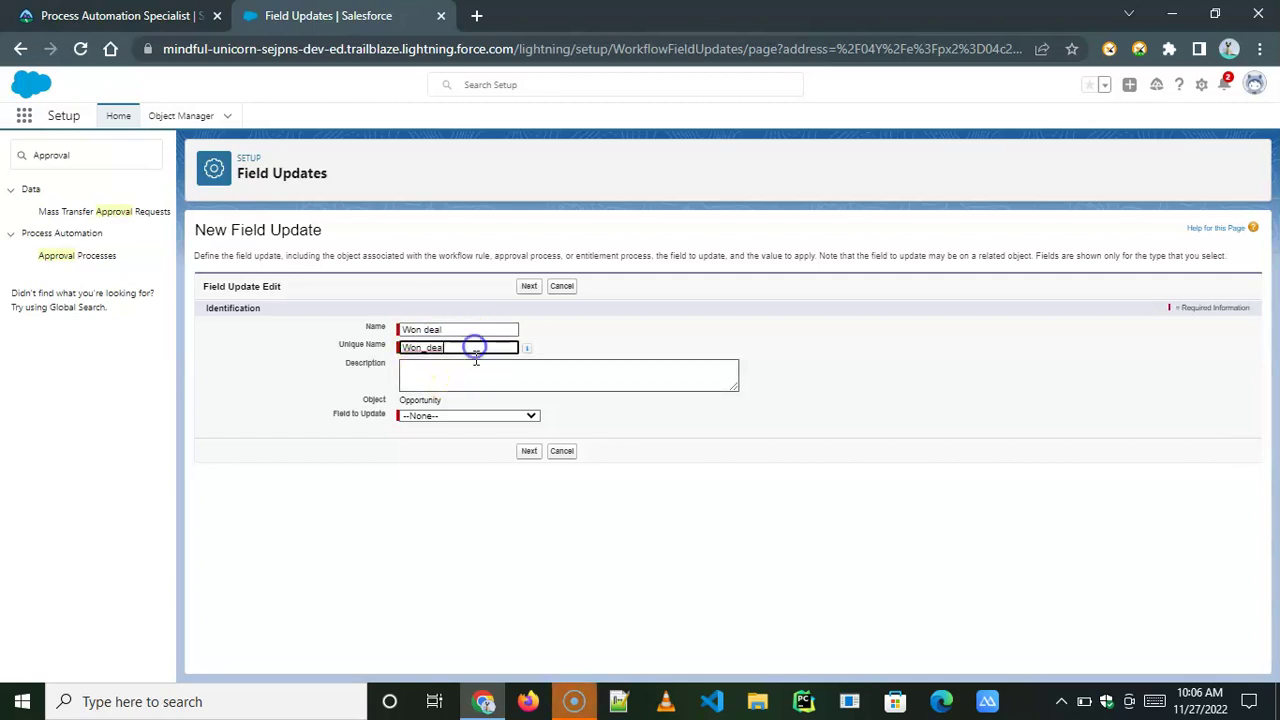
pyautogui.click(460, 415)
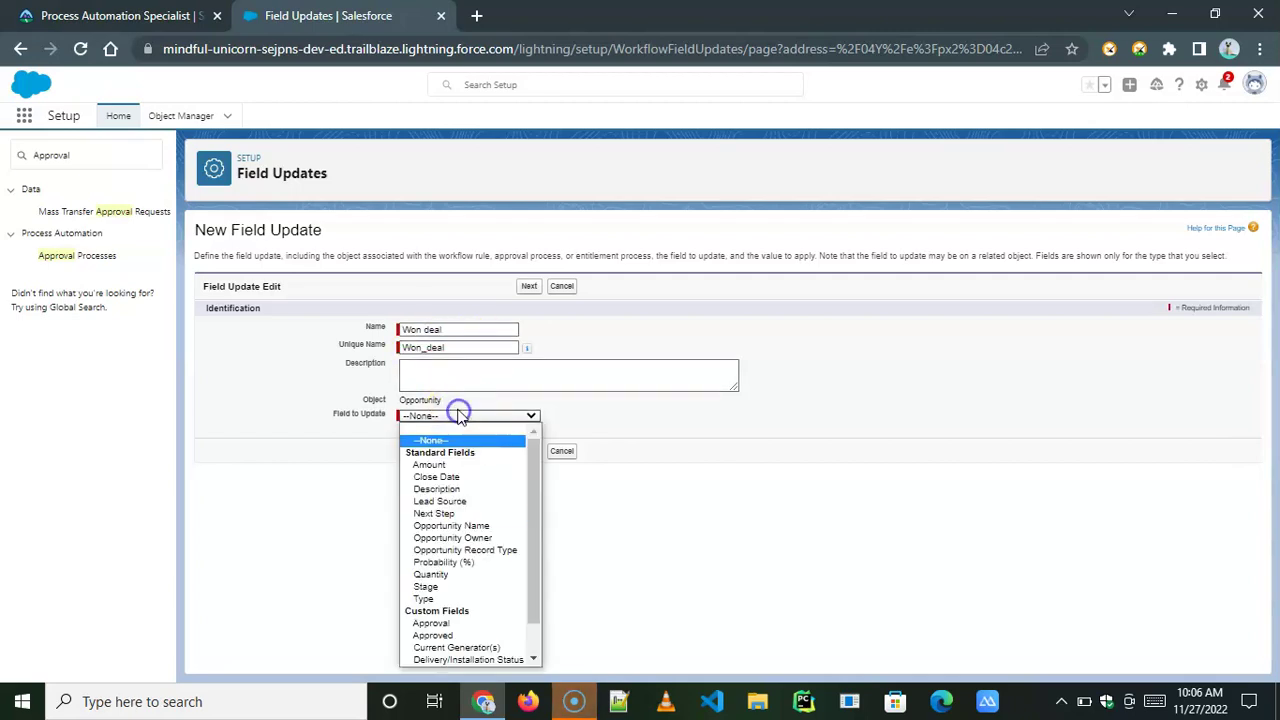
pyautogui.click(426, 587)
pyautogui.click(560, 538)
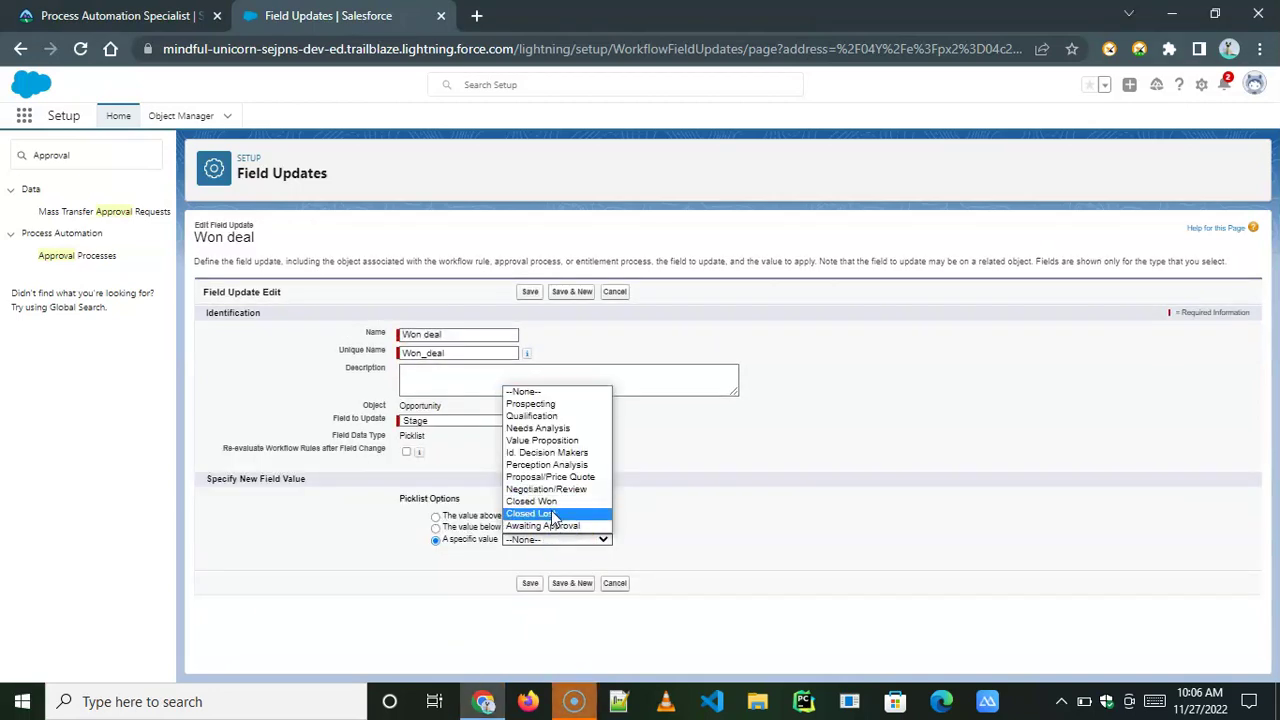
pyautogui.click(553, 503)
pyautogui.click(528, 583)
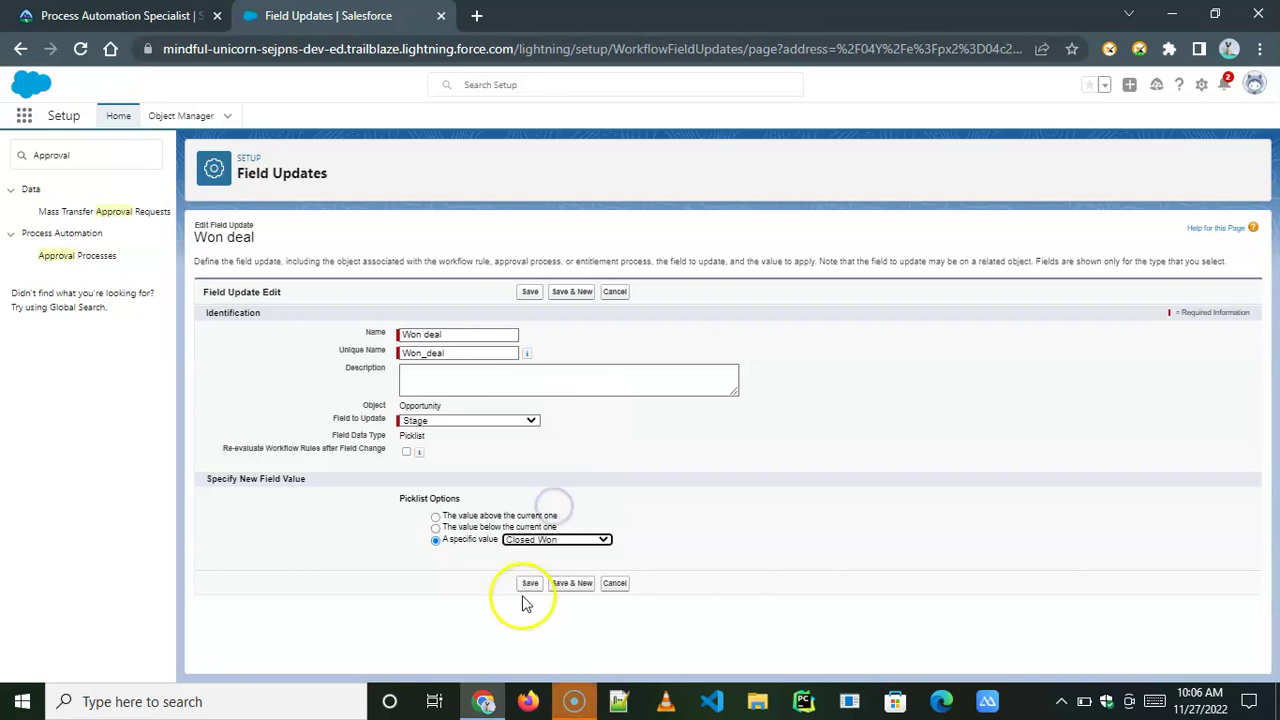
# Step: Add a field update named Negoatiation to the final rejection actions, setting Stage to Negotiation/Review, and save it
pyautogui.scroll(-5, 380, 634)
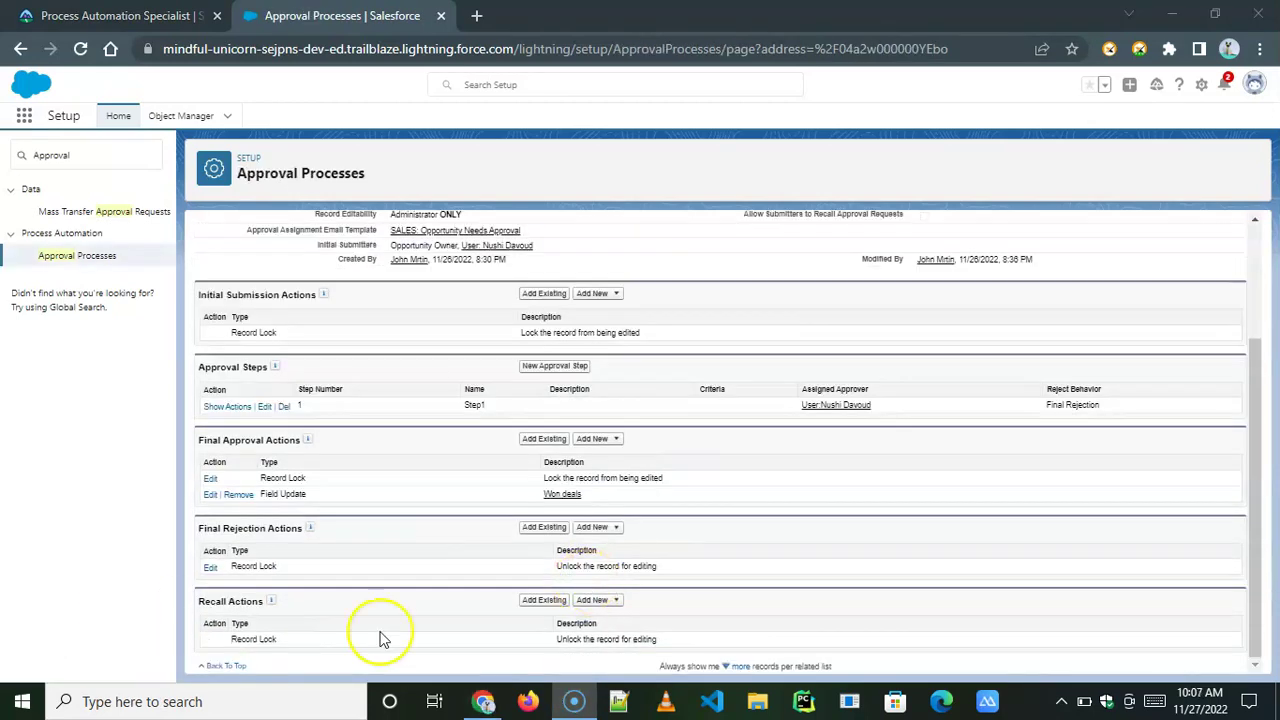
pyautogui.click(598, 527)
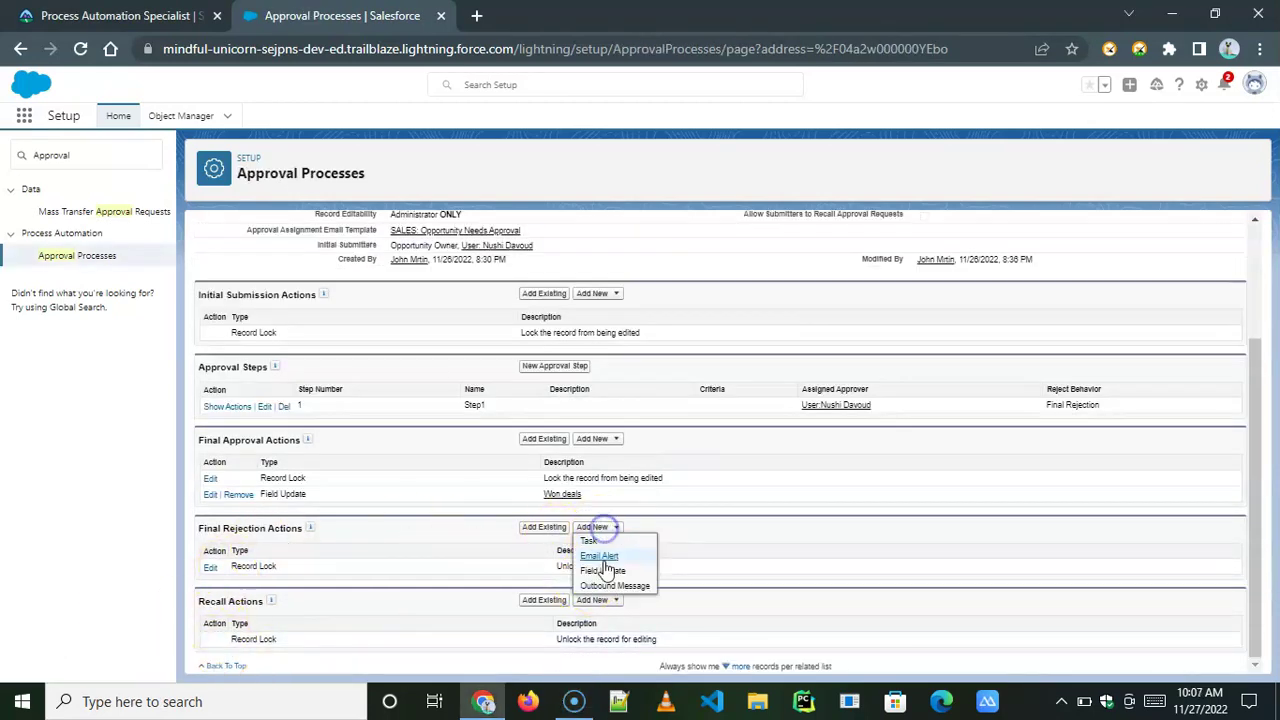
pyautogui.click(598, 567)
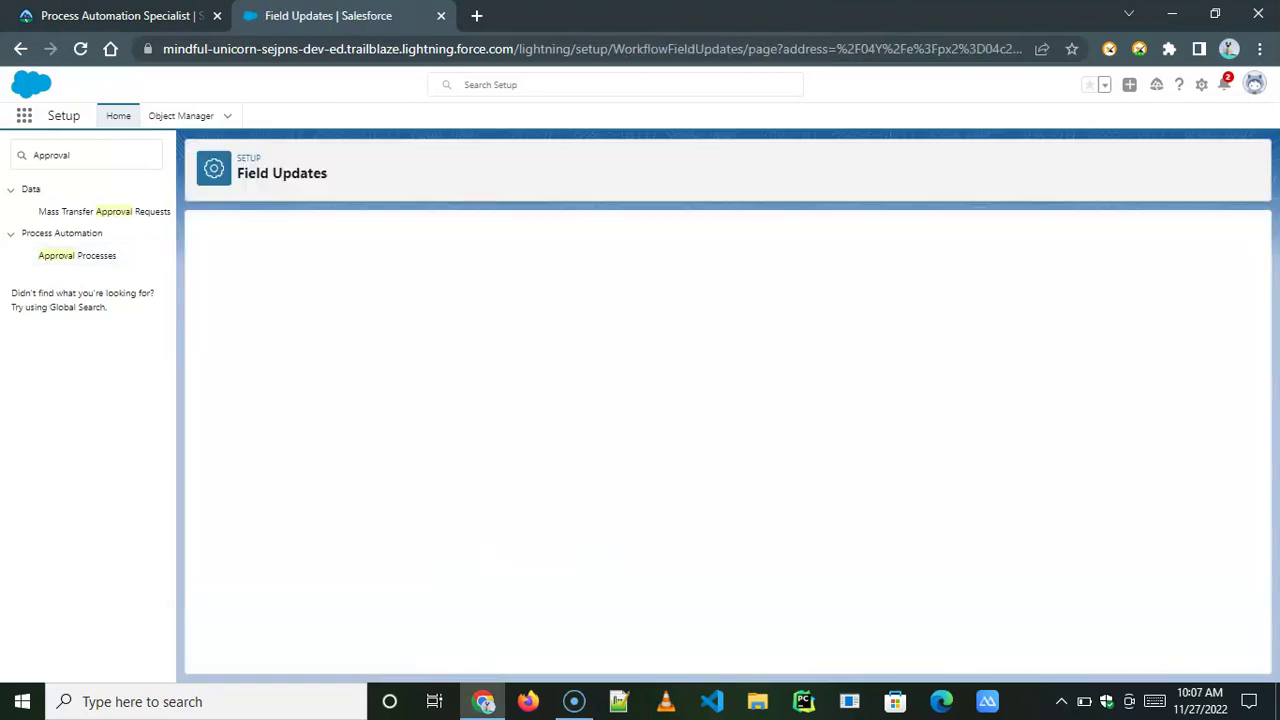
pyautogui.click(430, 328)
pyautogui.write('Negoatiation')
pyautogui.click(472, 348)
pyautogui.click(449, 415)
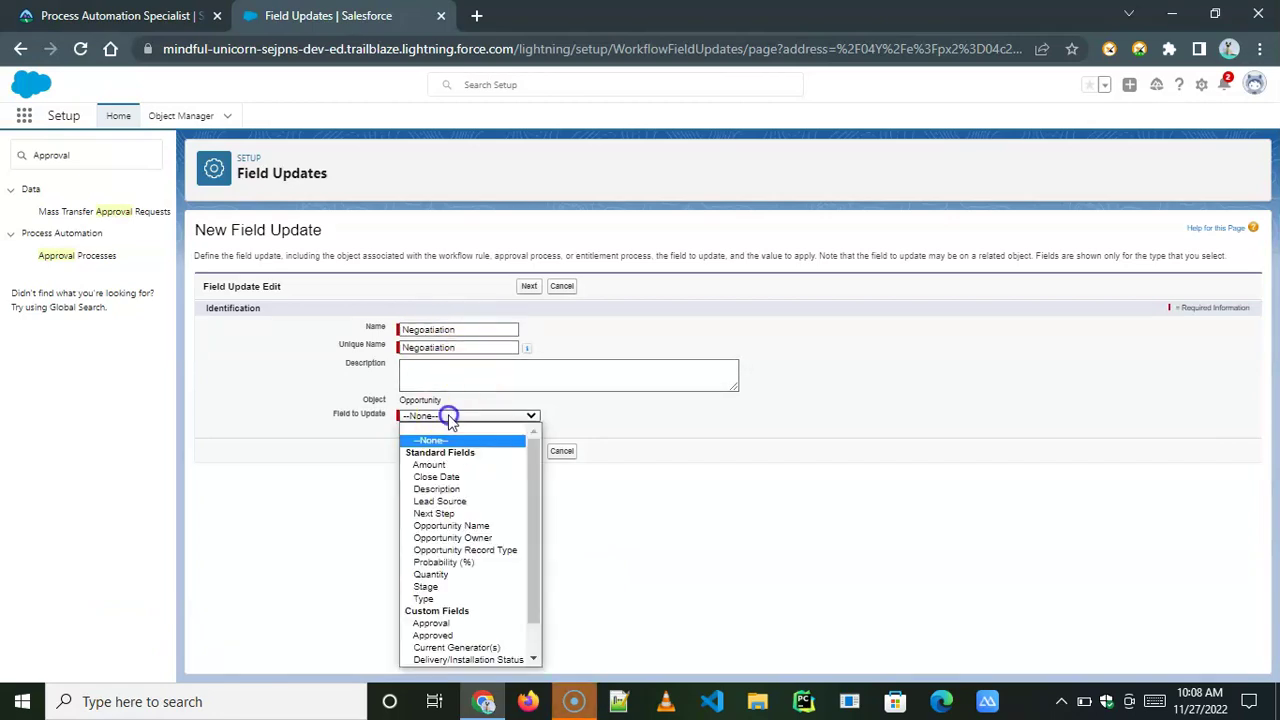
pyautogui.click(444, 589)
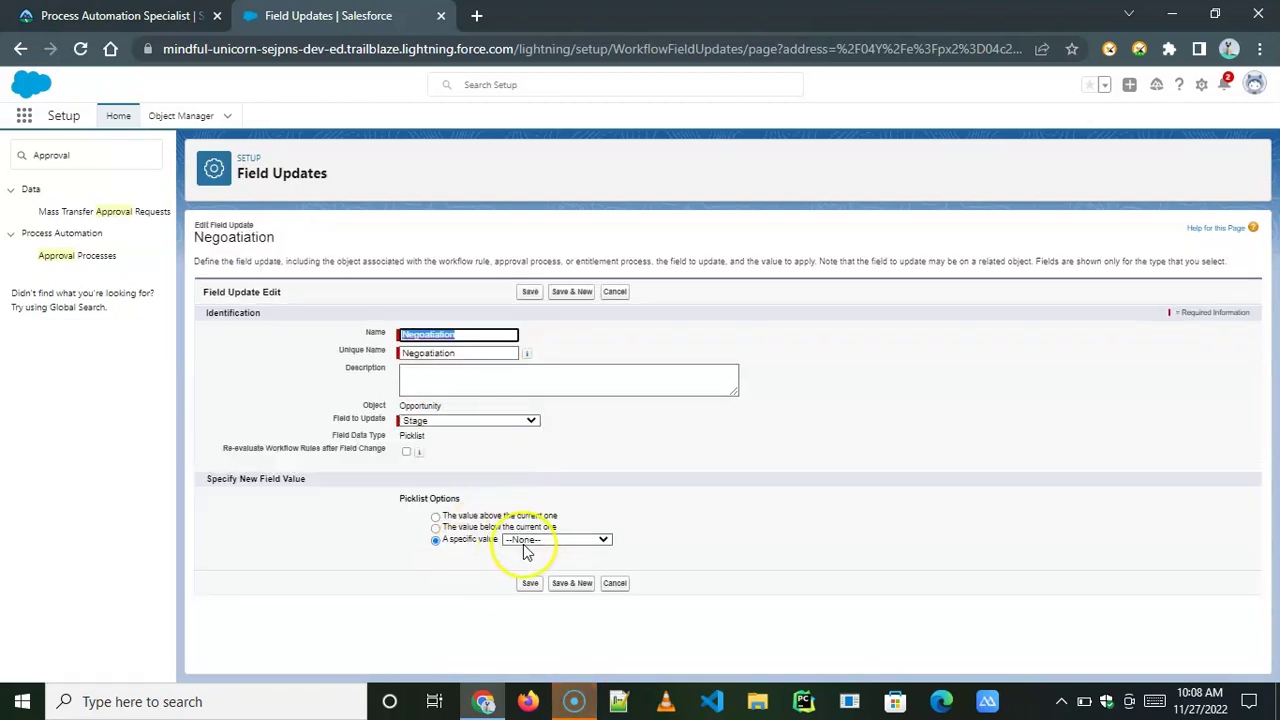
pyautogui.click(522, 539)
pyautogui.click(540, 489)
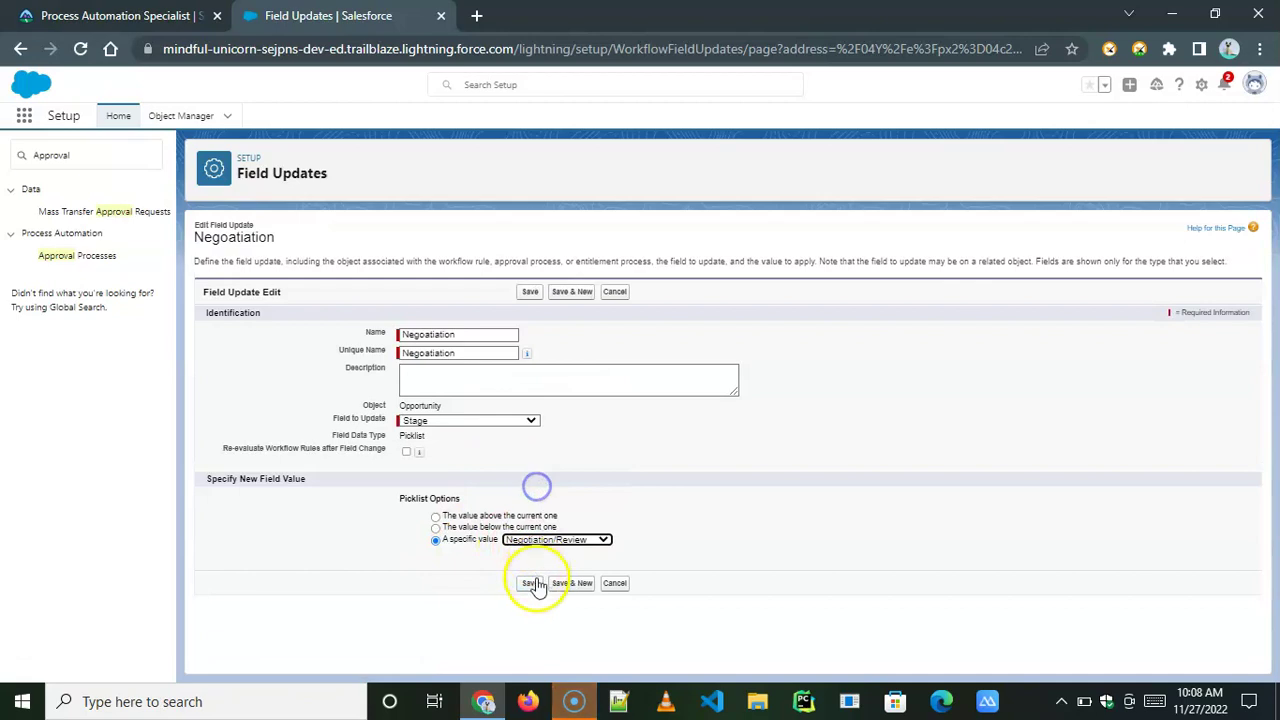
pyautogui.click(530, 583)
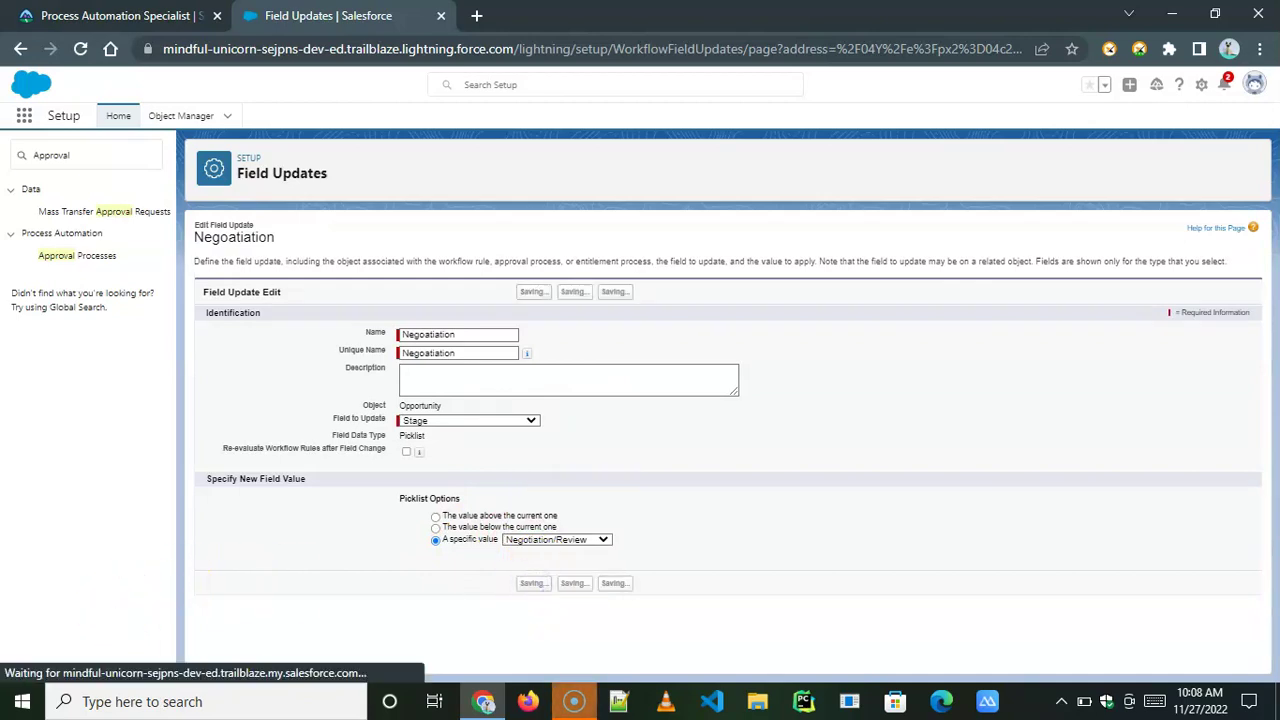
# Step: Activate the Prospect approval process for Opportunities and confirm the activation
pyautogui.scroll(-2, 1057, 434)
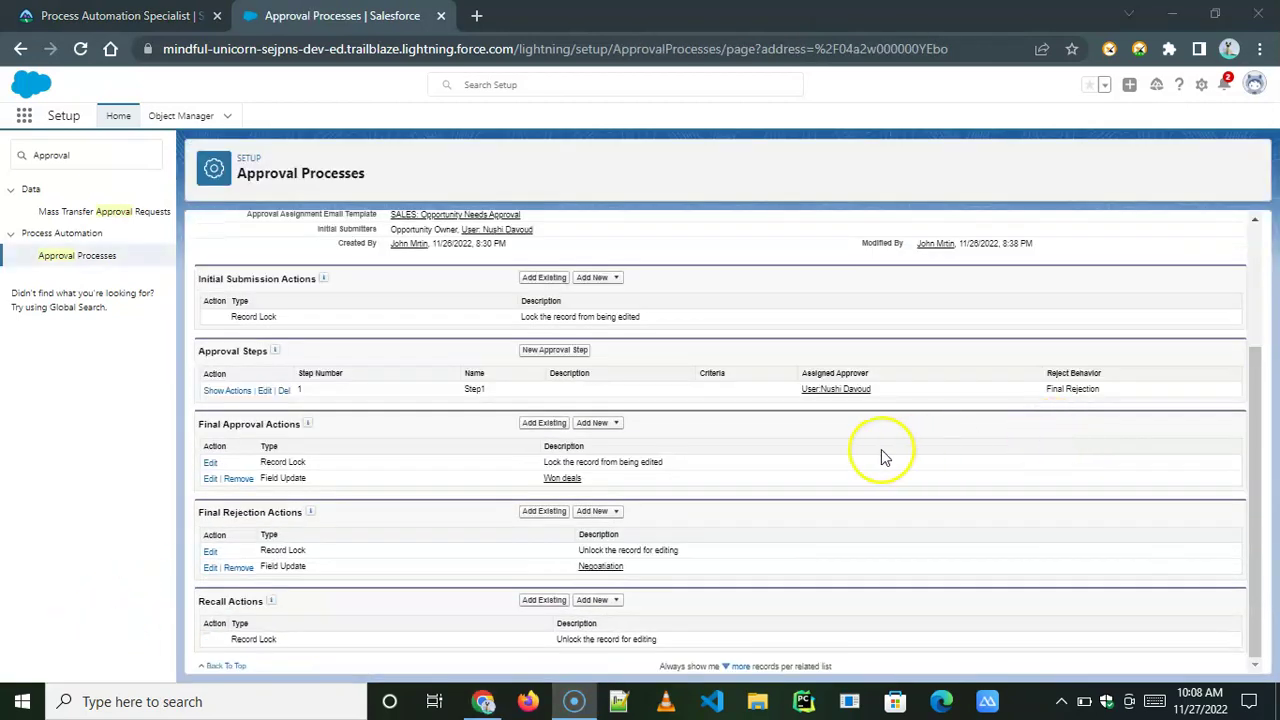
pyautogui.scroll(2, 882, 456)
pyautogui.click(636, 295)
pyautogui.click(728, 192)
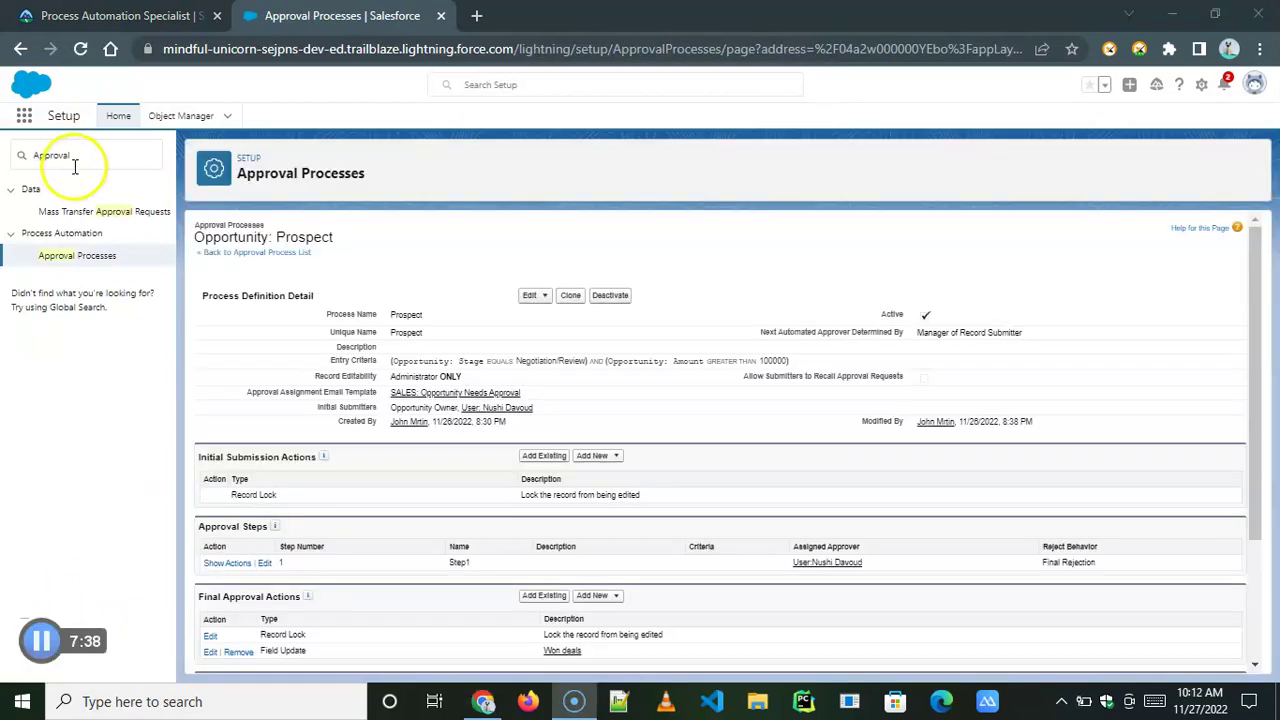
# Step: Find Process Builder in Setup, open it, and choose to continue in Process Builder instead of Flow Builder
pyautogui.click(28, 157)
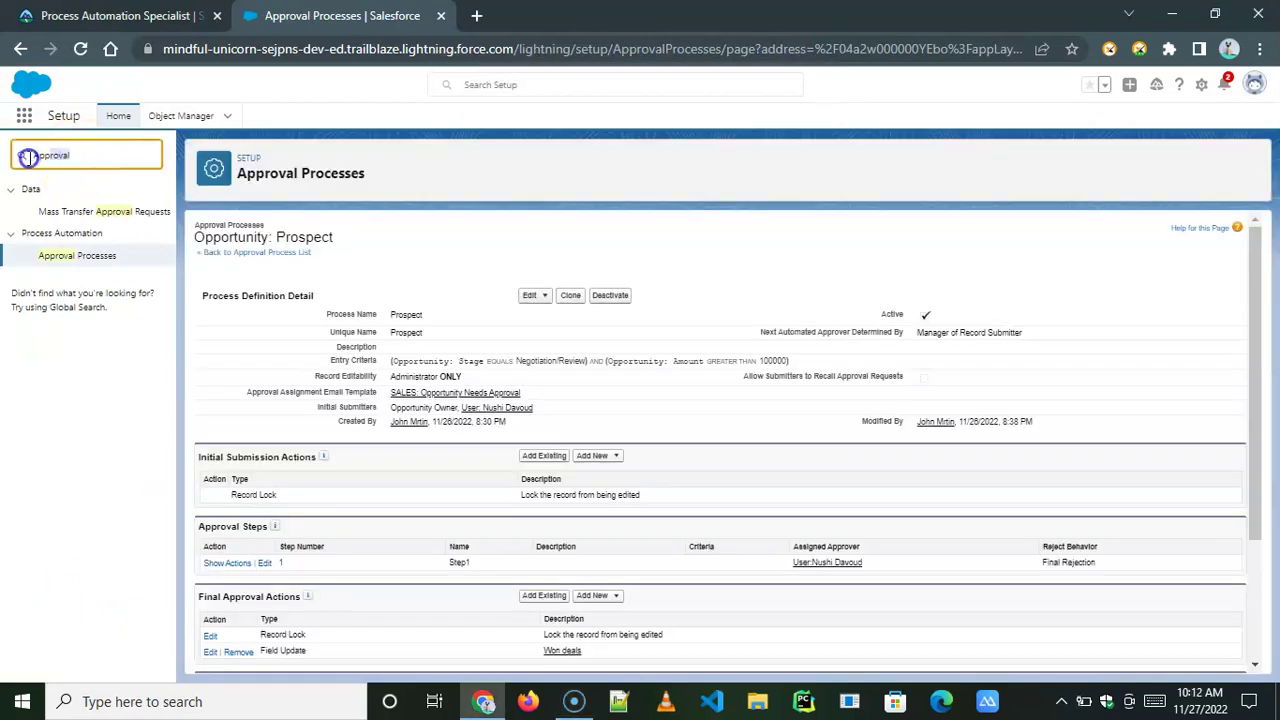
pyautogui.write('P')
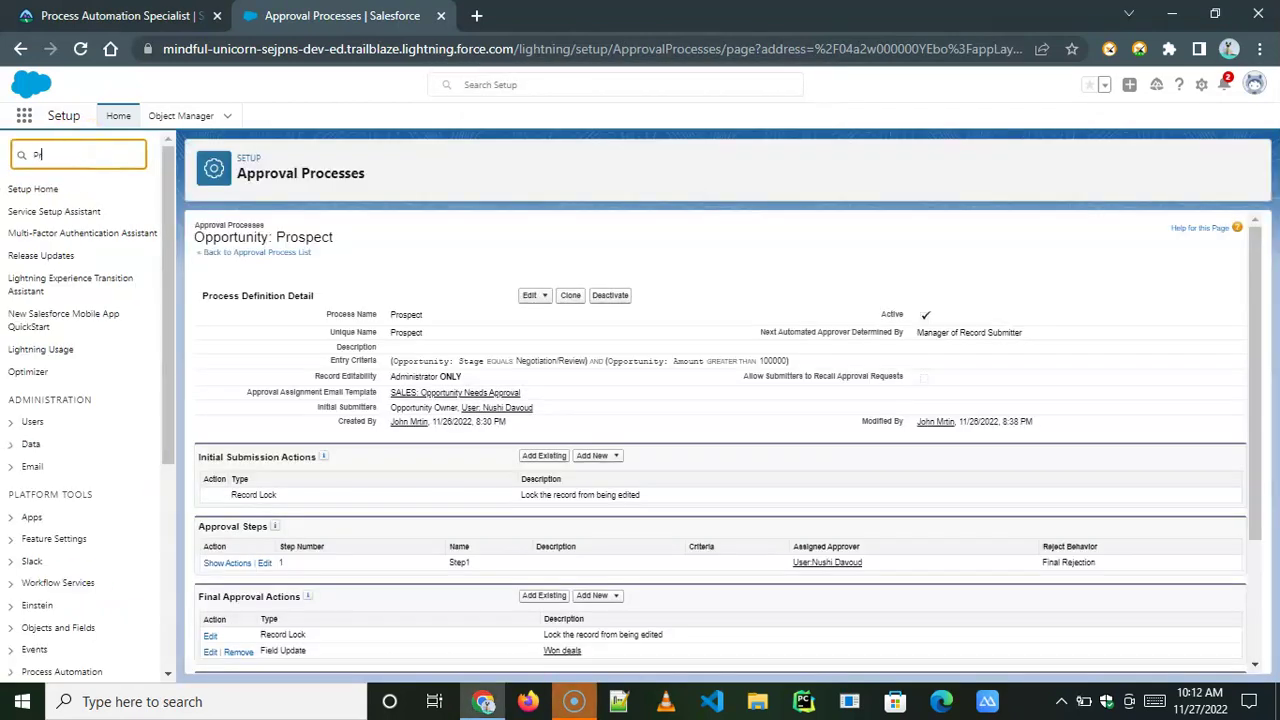
pyautogui.write('rocess Builder')
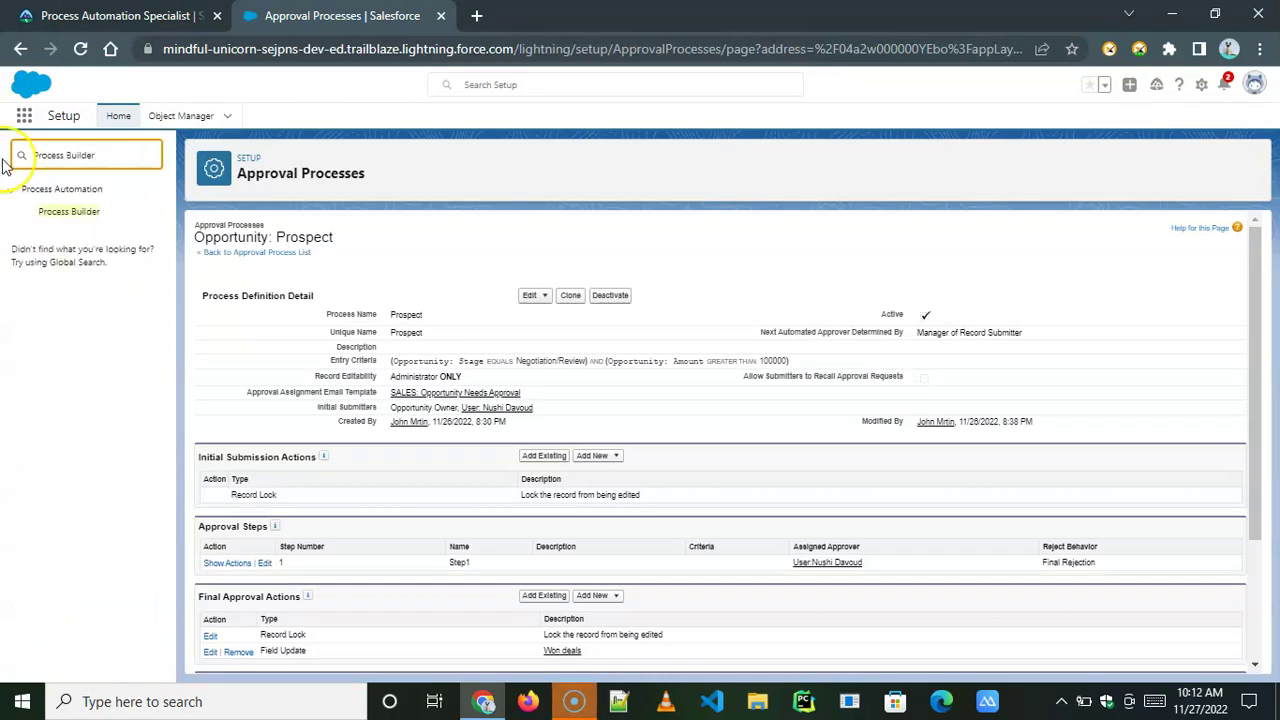
pyautogui.click(60, 211)
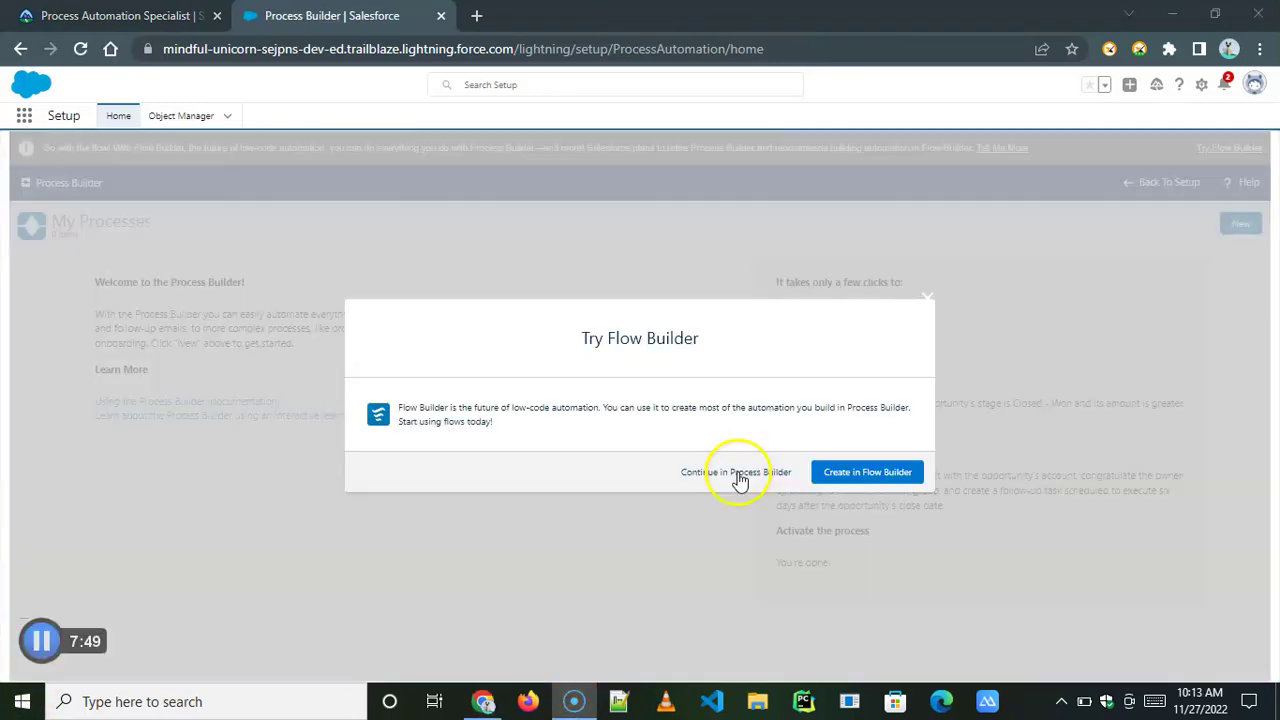
pyautogui.click(737, 473)
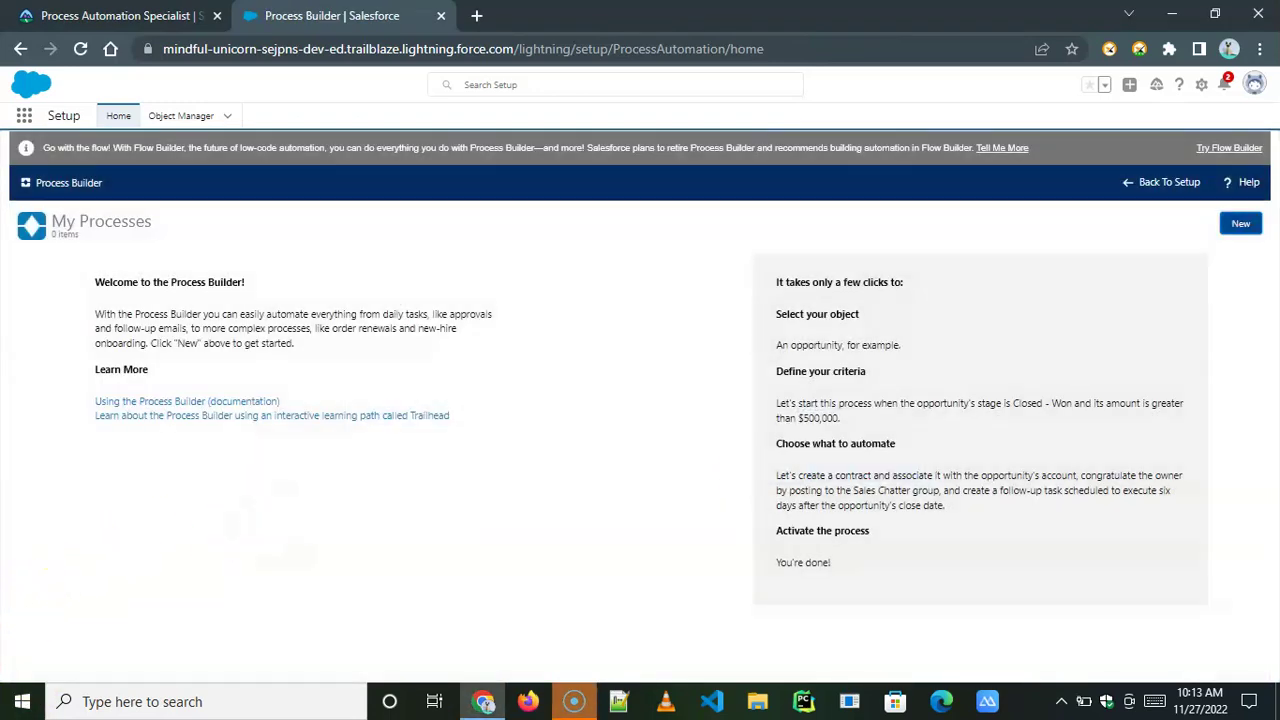
# Step: Create and save a new process named Opportunity Process that starts when a record changes
pyautogui.click(399, 358)
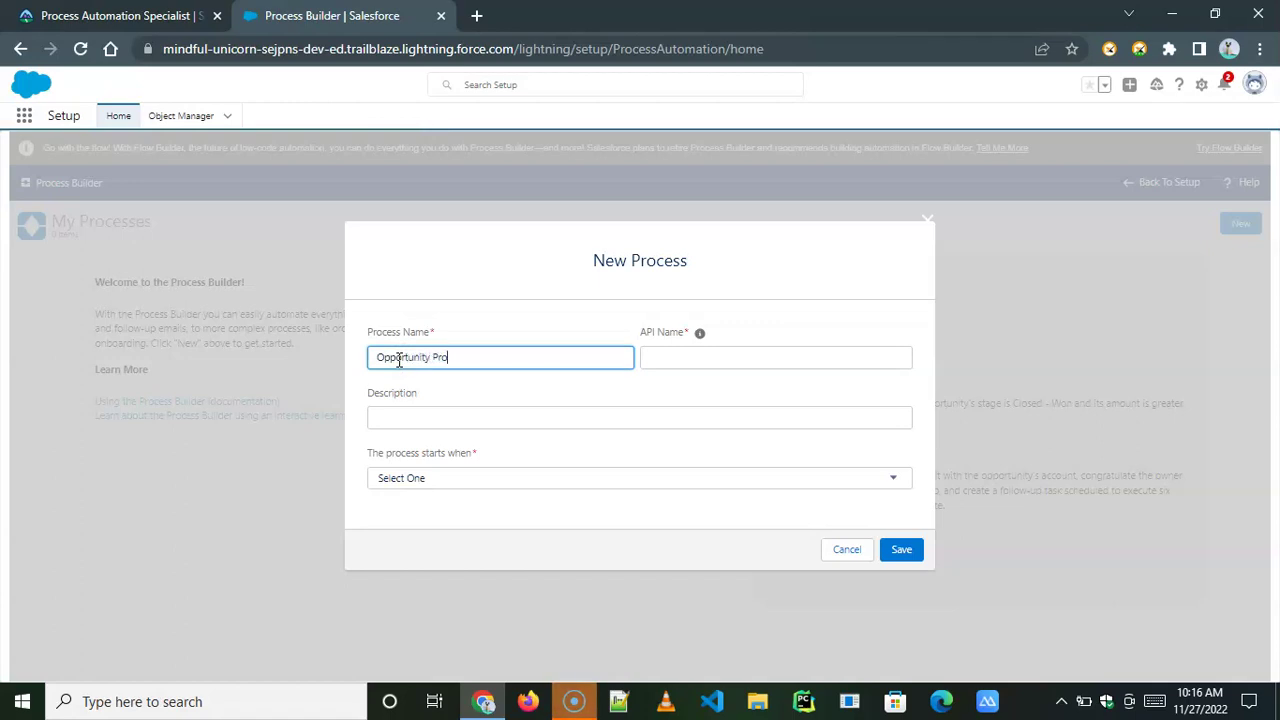
pyautogui.click(700, 357)
pyautogui.click(414, 479)
pyautogui.click(418, 513)
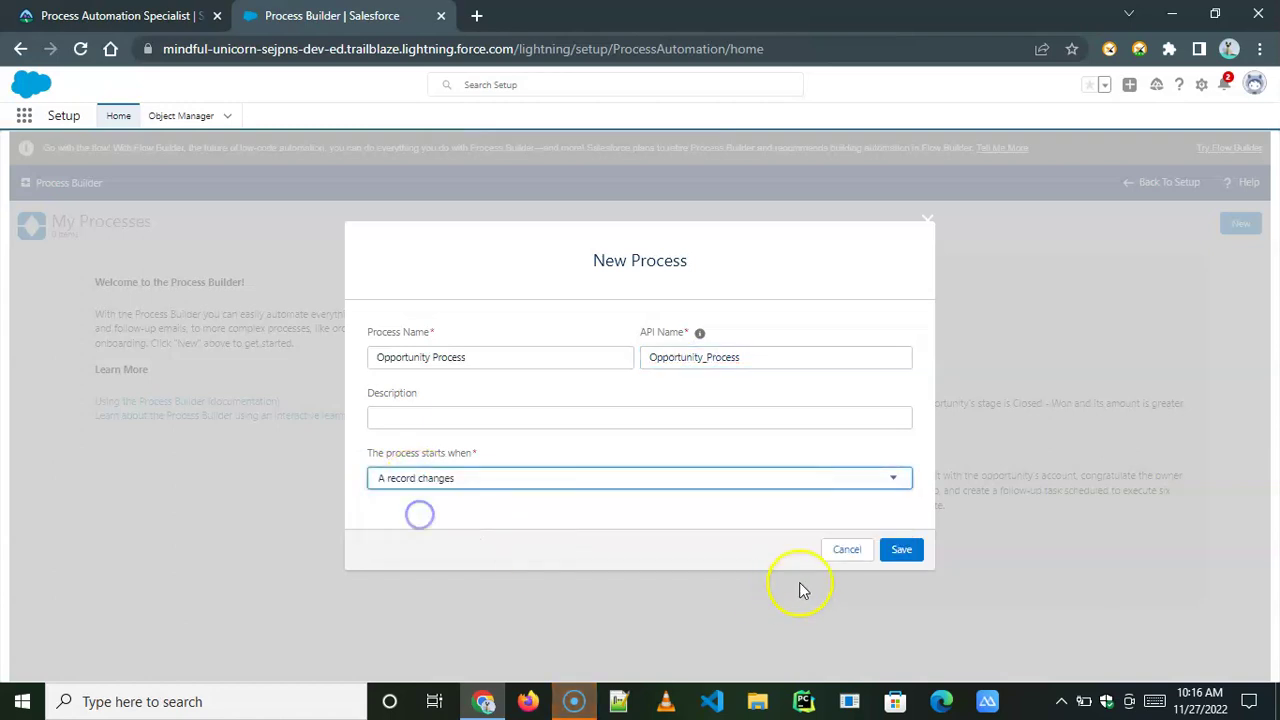
pyautogui.click(903, 551)
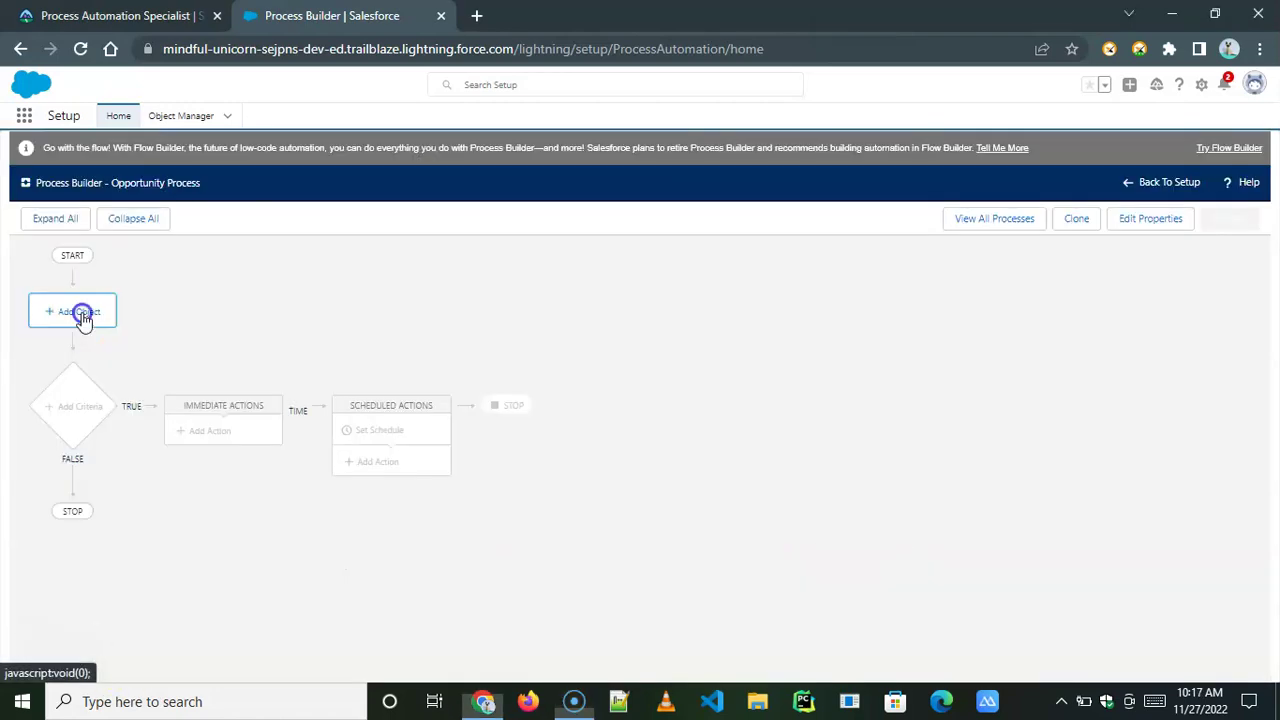
# Step: Set the process object to Opportunity, starting when a record is created or edited, and save it
pyautogui.click(80, 313)
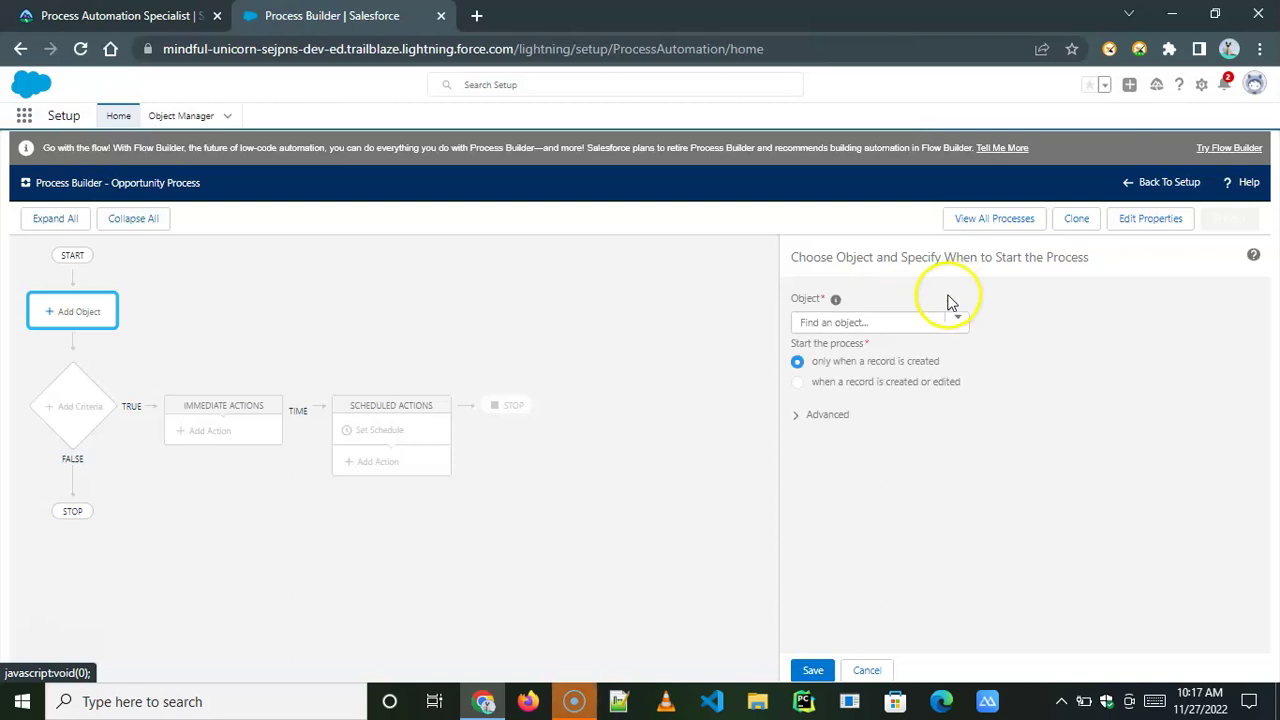
pyautogui.click(838, 324)
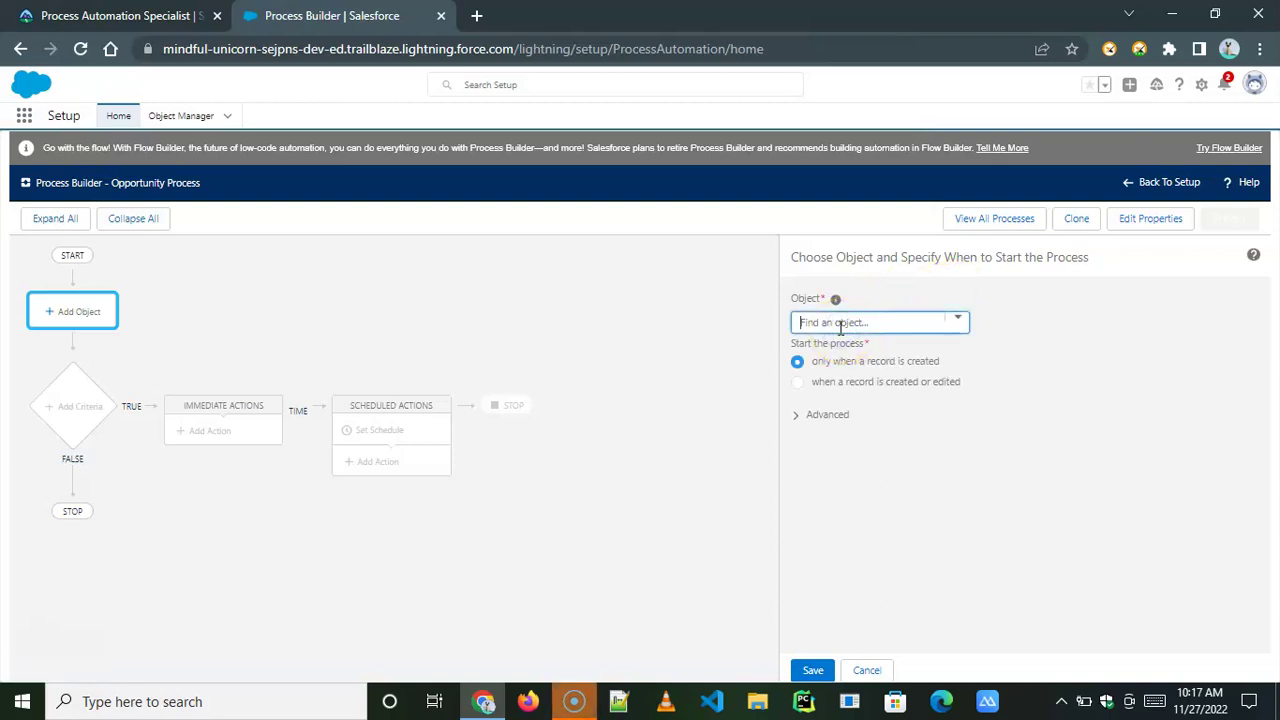
pyautogui.write('opp')
pyautogui.click(836, 340)
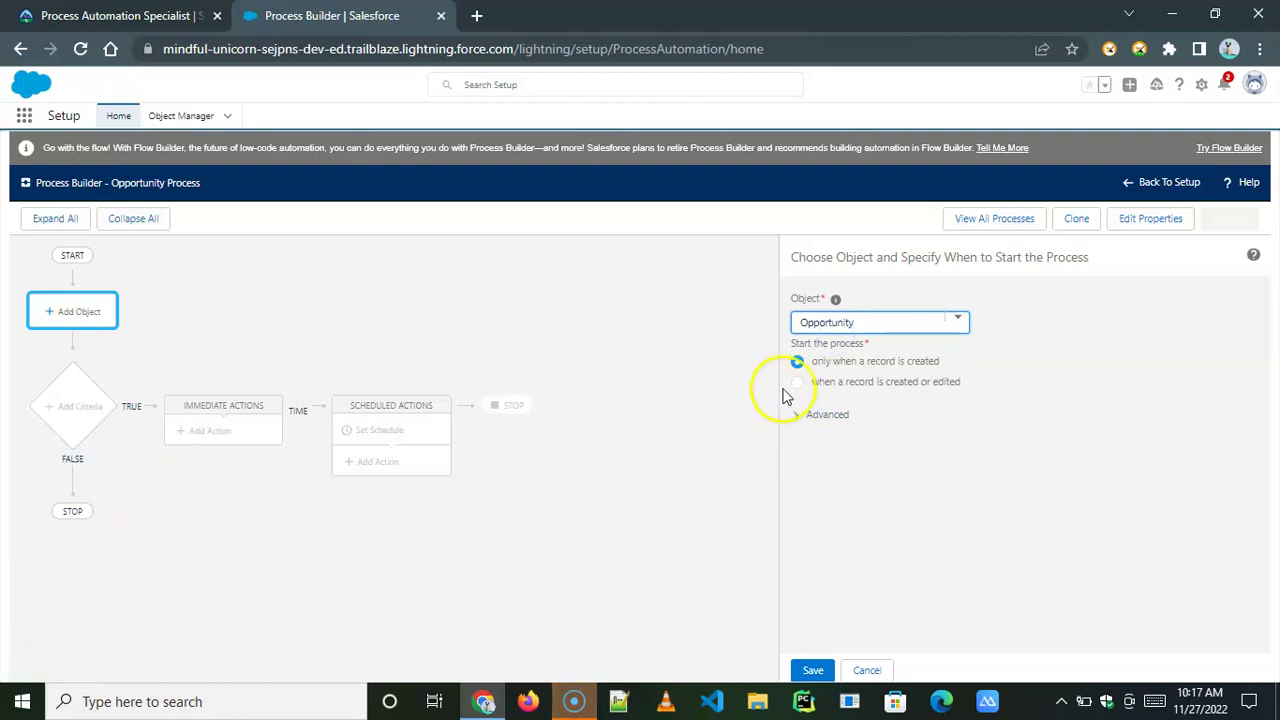
pyautogui.click(800, 383)
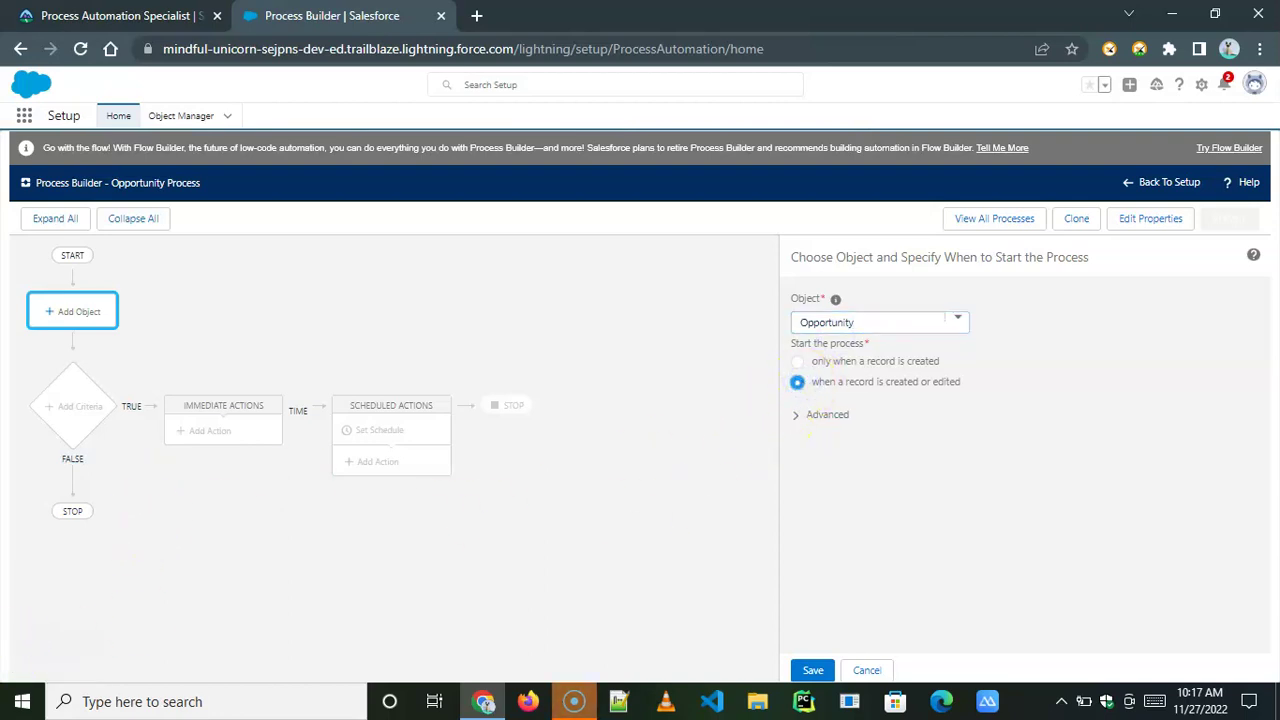
pyautogui.click(812, 669)
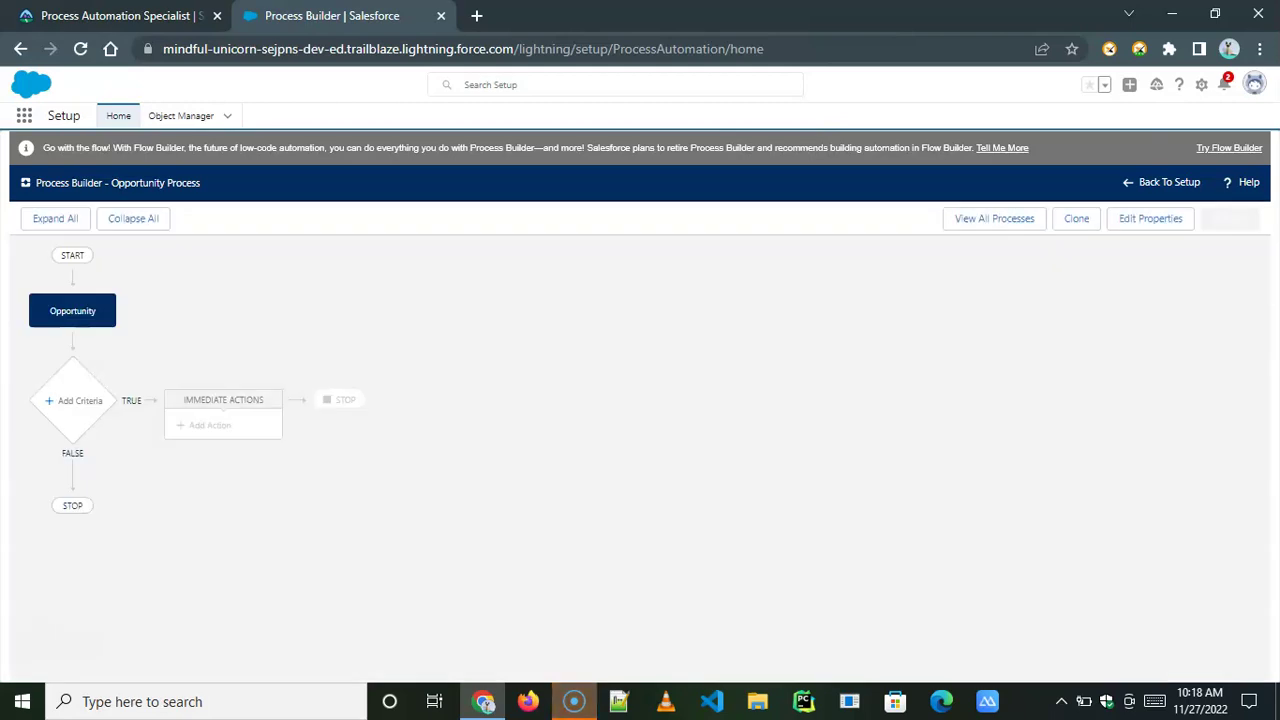
# Step: Add criteria named Custom Account and choose the Opportunity's Account ID > Account Type as the first condition's field
pyautogui.click(78, 400)
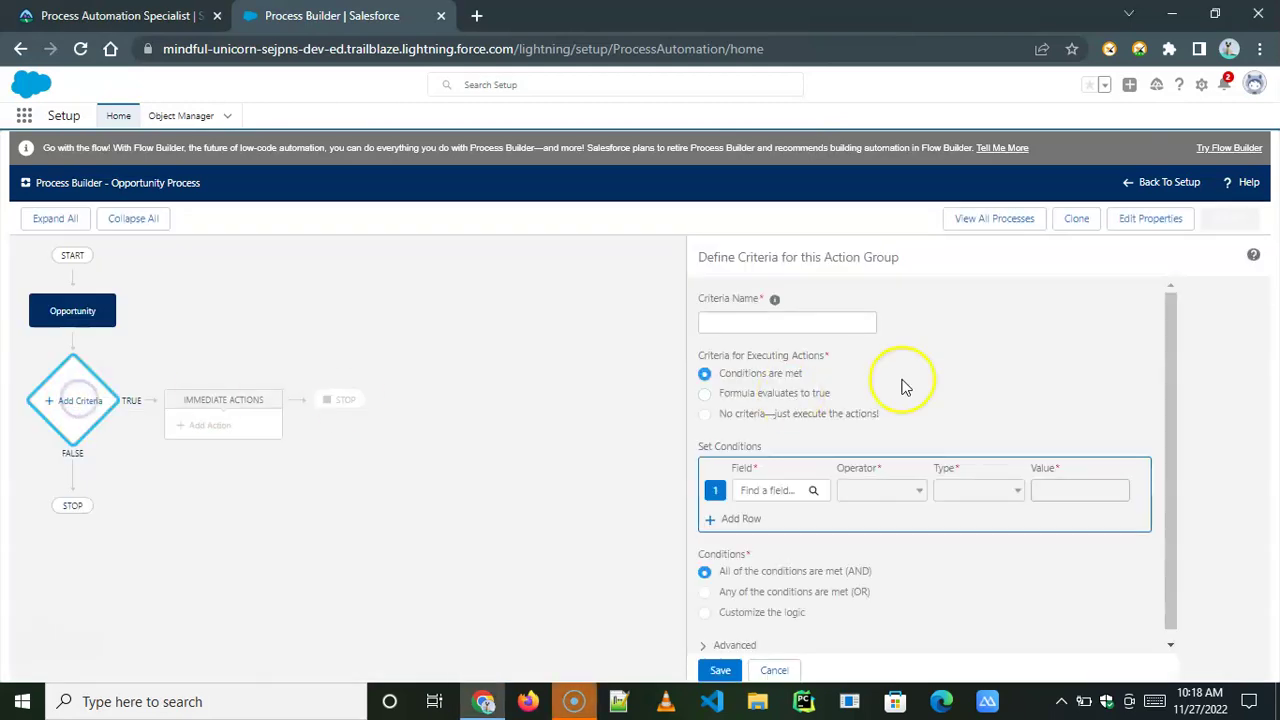
pyautogui.click(787, 324)
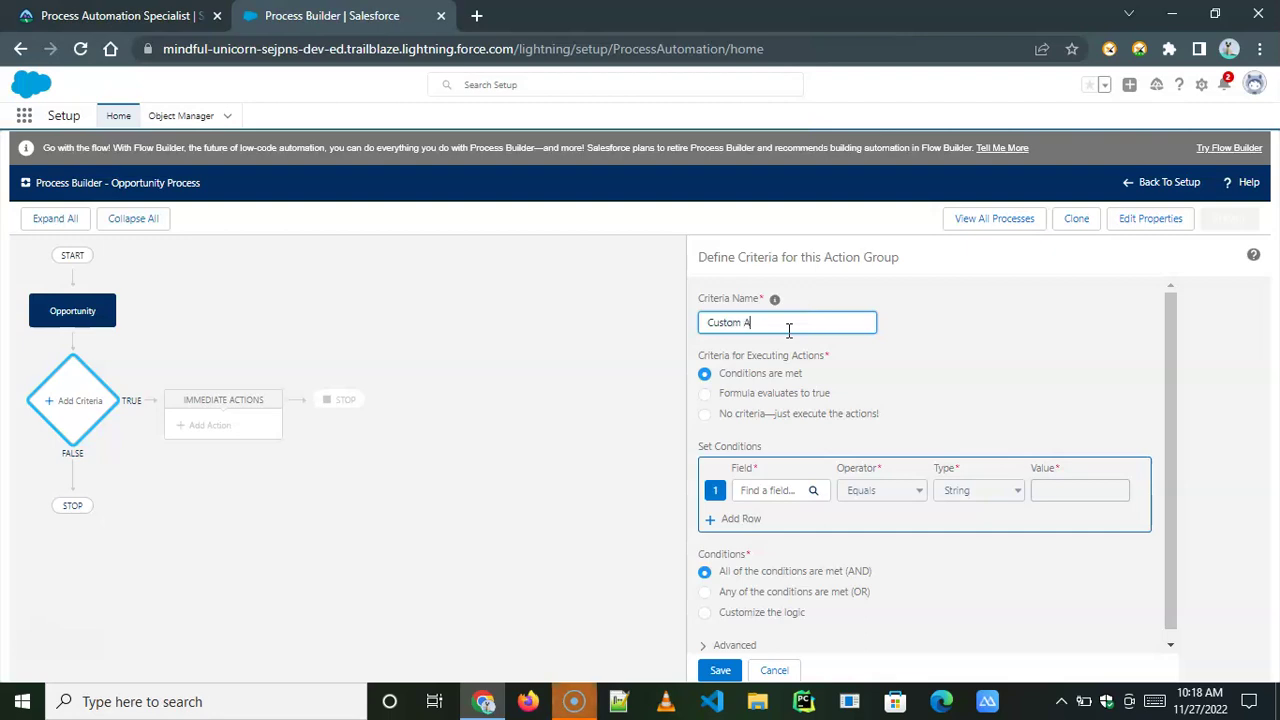
pyautogui.click(745, 492)
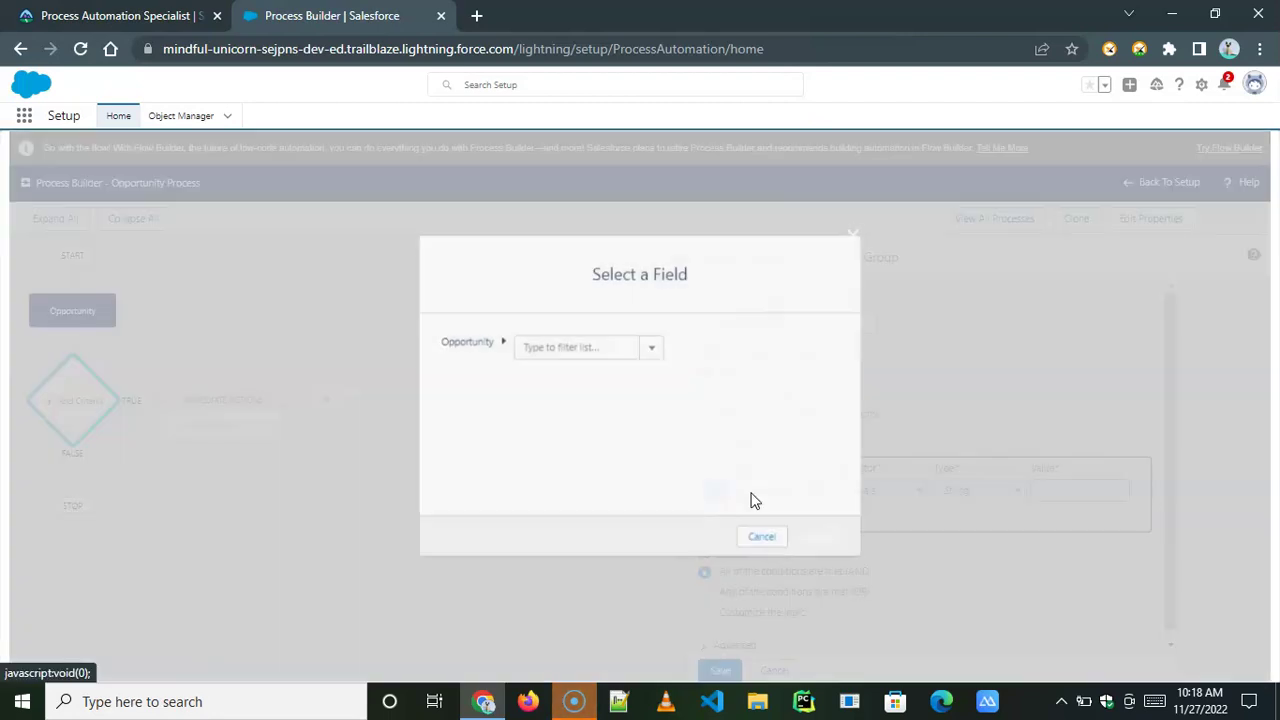
pyautogui.click(528, 345)
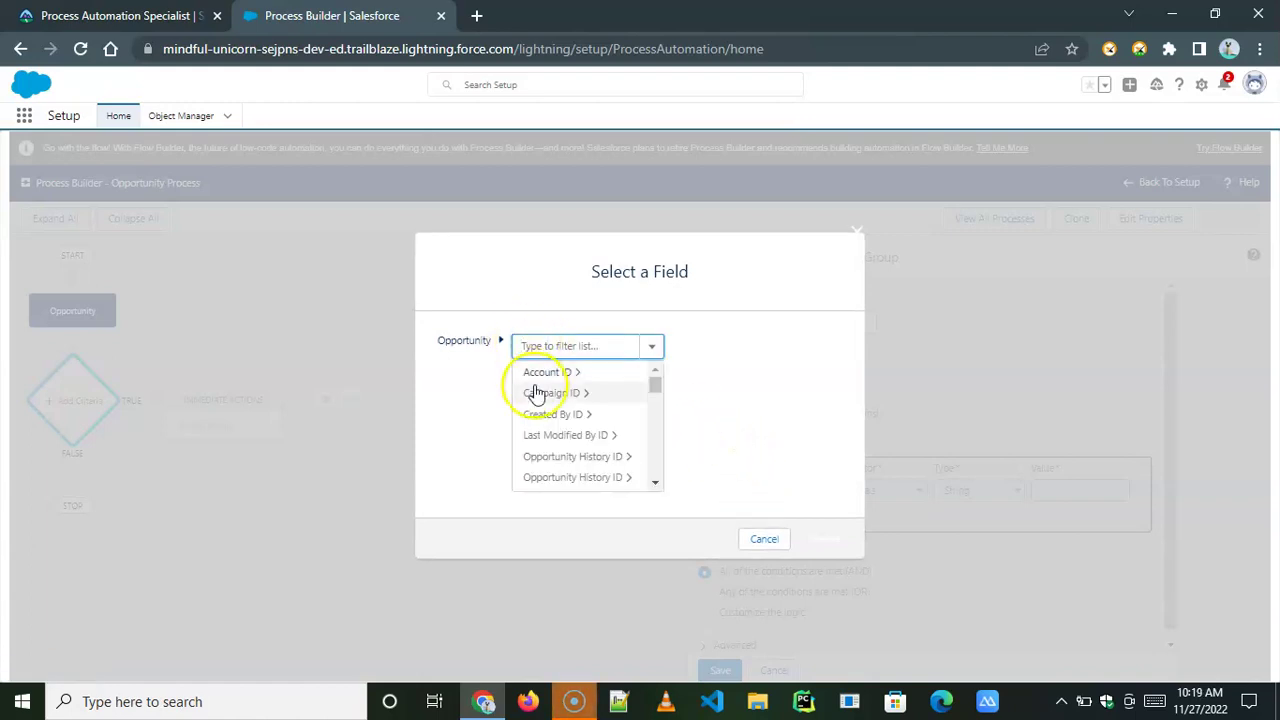
pyautogui.click(553, 372)
pyautogui.click(623, 347)
pyautogui.write('typ')
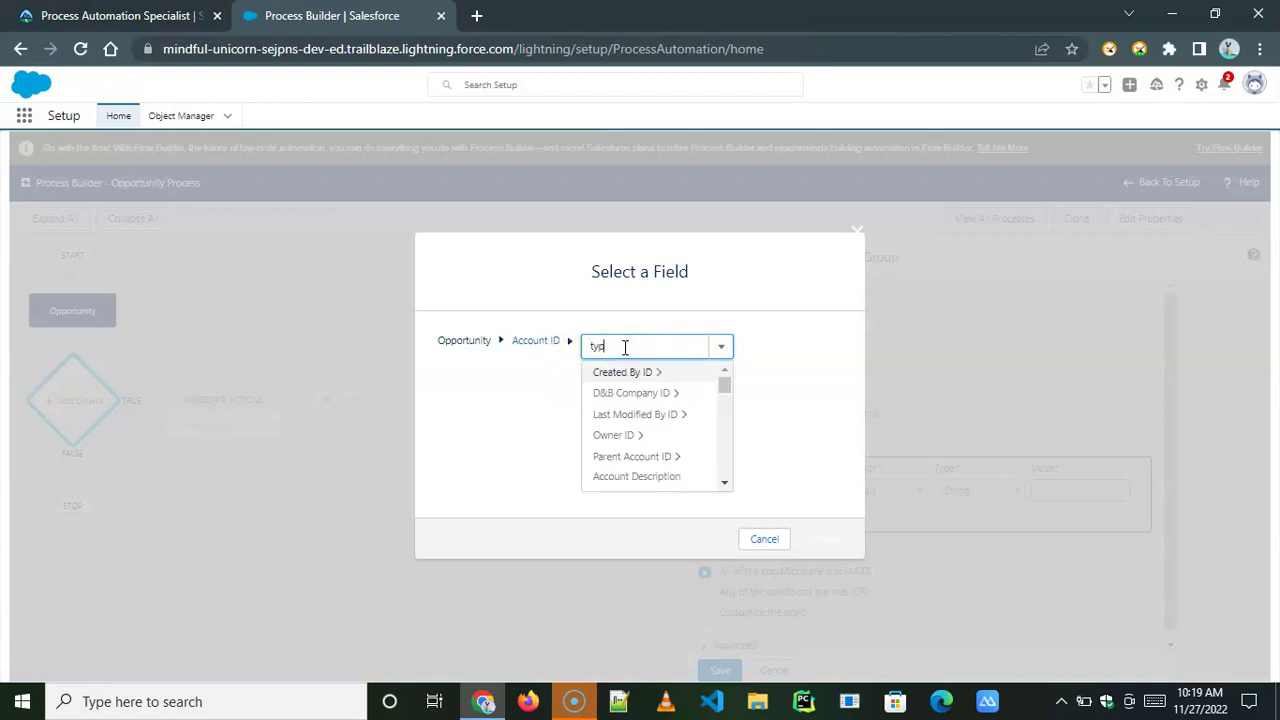
pyautogui.write('e')
pyautogui.click(626, 374)
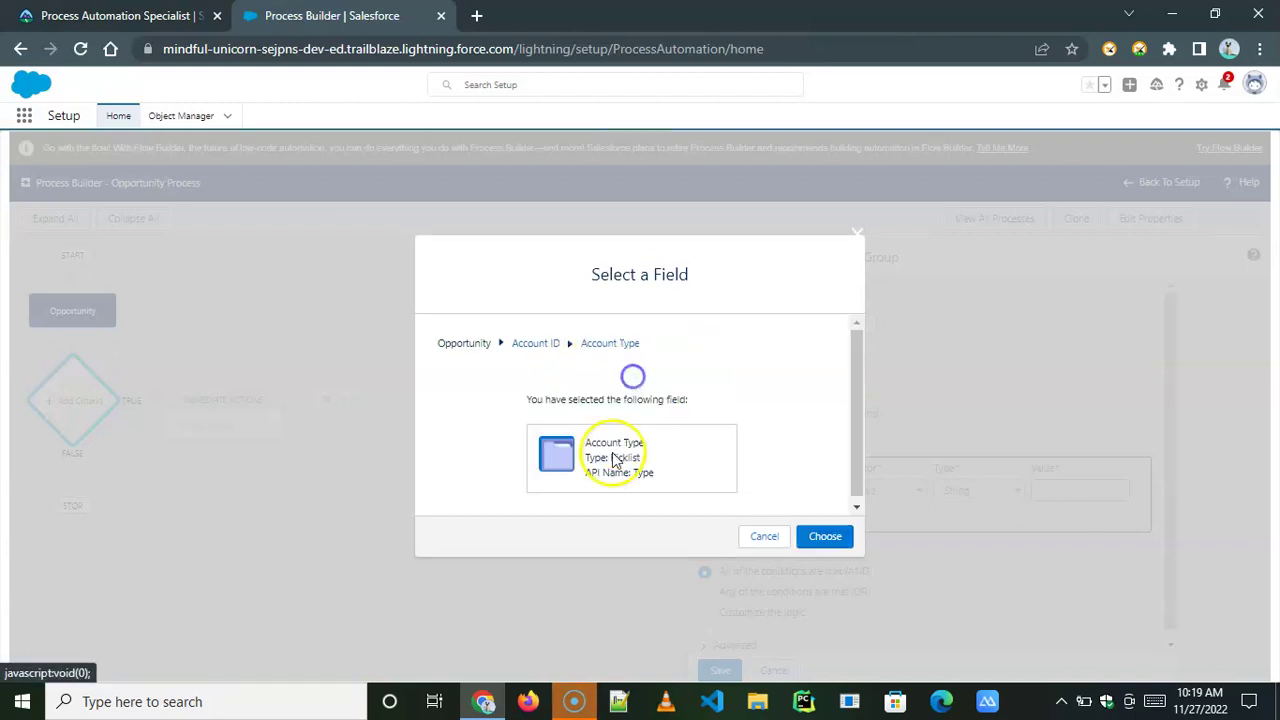
pyautogui.click(825, 539)
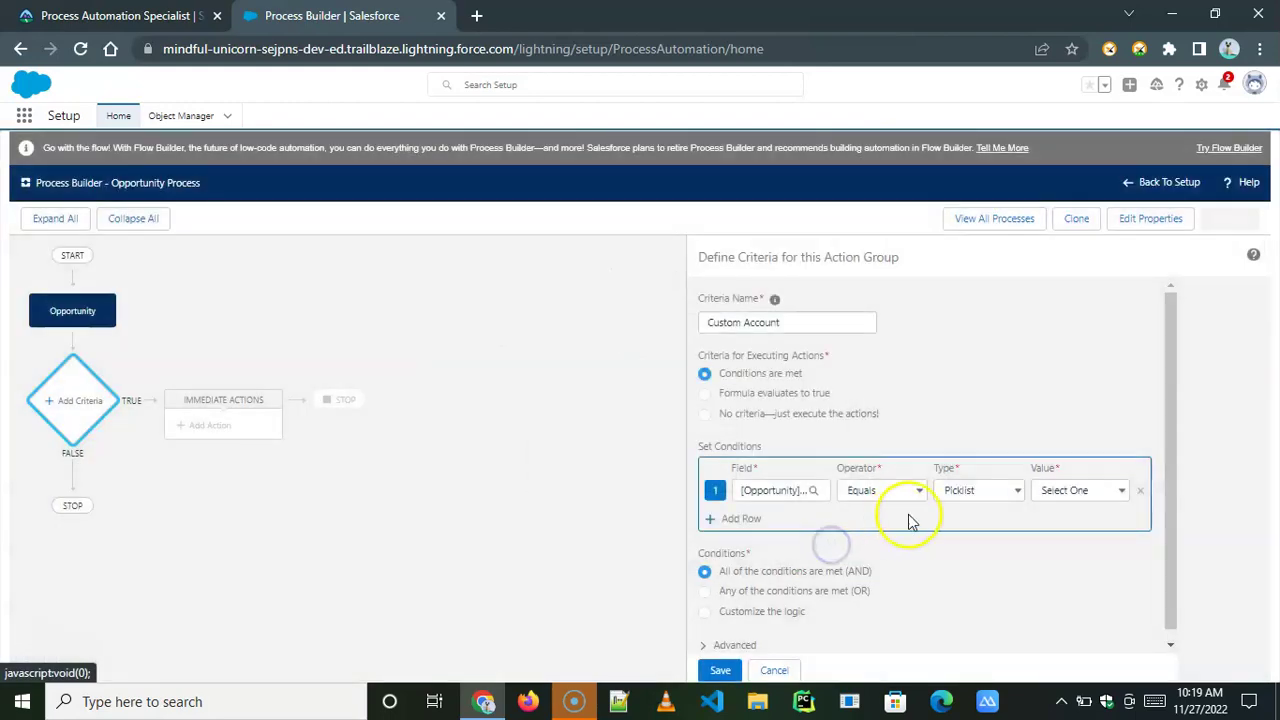
# Step: Set the Account Type condition to equal the picklist value Customer - Direct
pyautogui.click(993, 494)
pyautogui.click(1064, 500)
pyautogui.click(1064, 500)
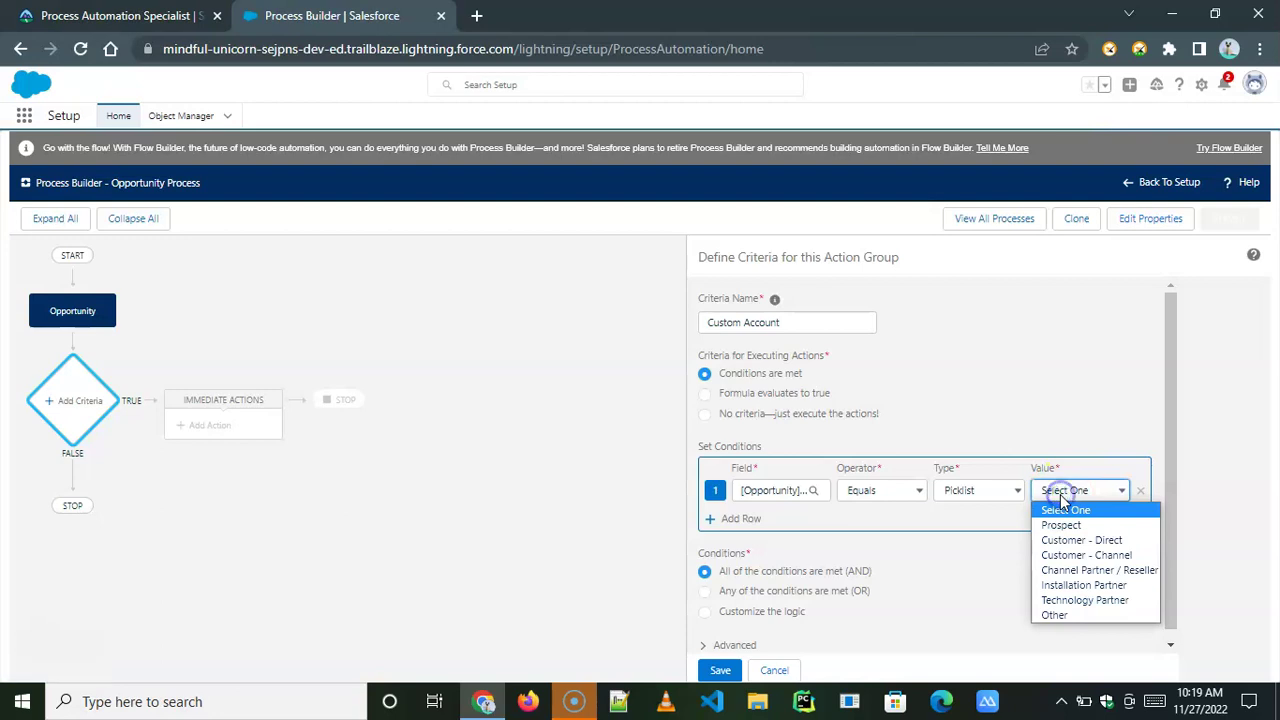
pyautogui.click(1088, 540)
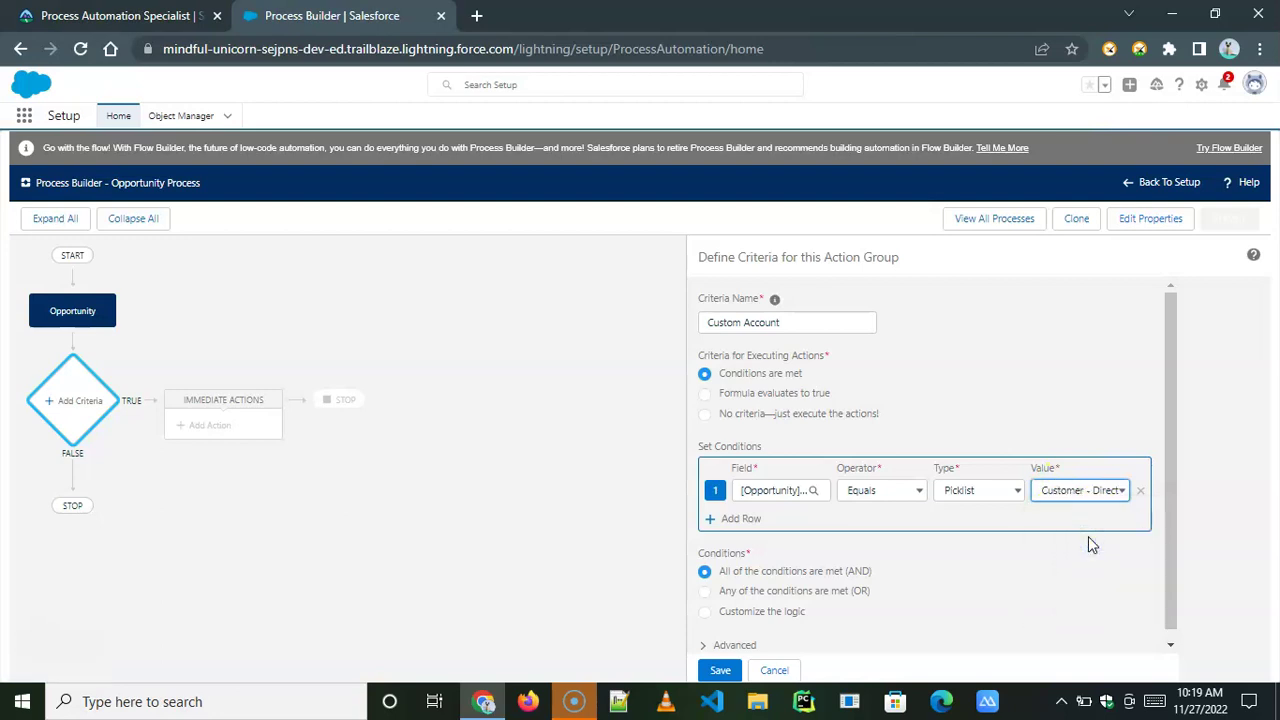
# Step: Add a second condition row using the Account ID field under the Opportunity's related Account ID
pyautogui.click(735, 521)
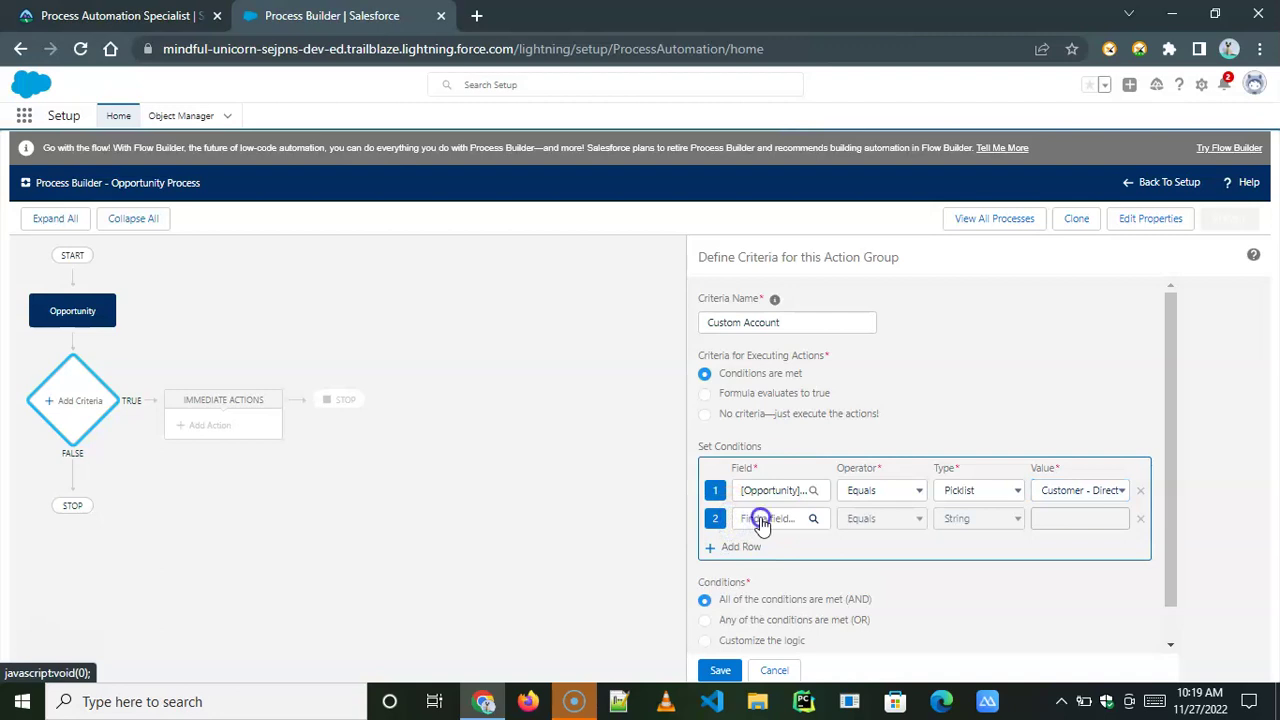
pyautogui.click(762, 519)
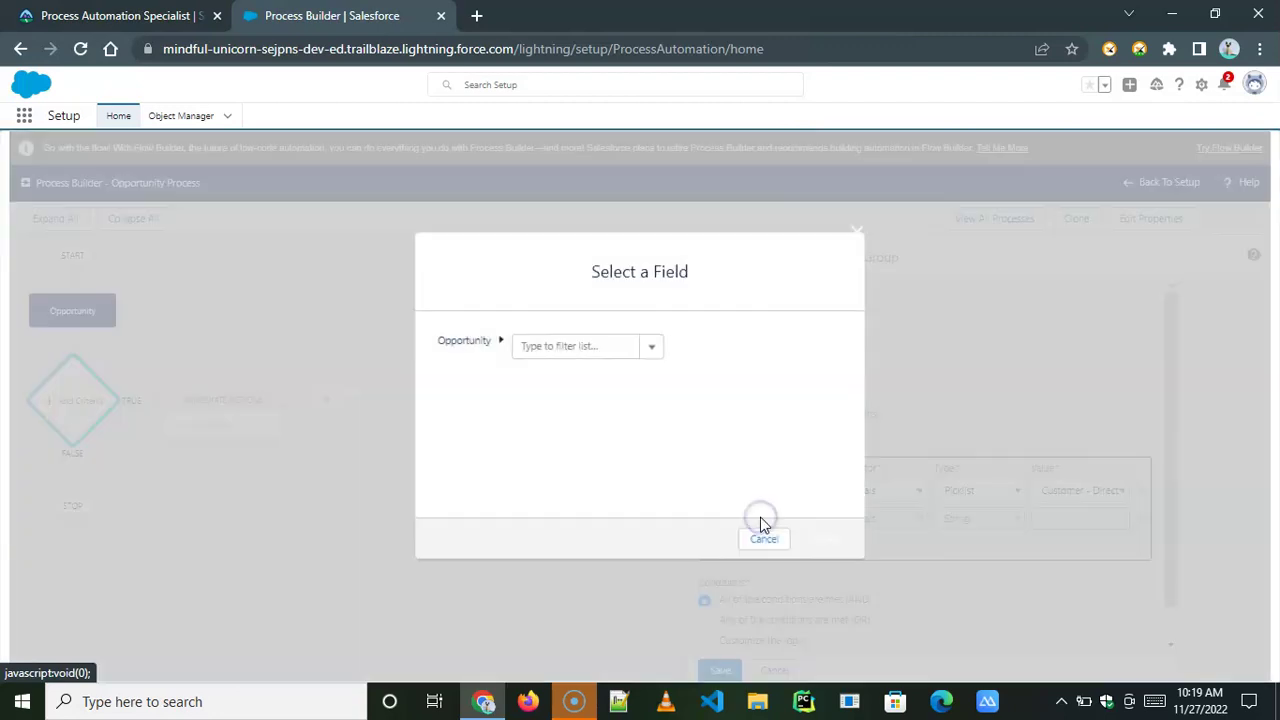
pyautogui.click(553, 347)
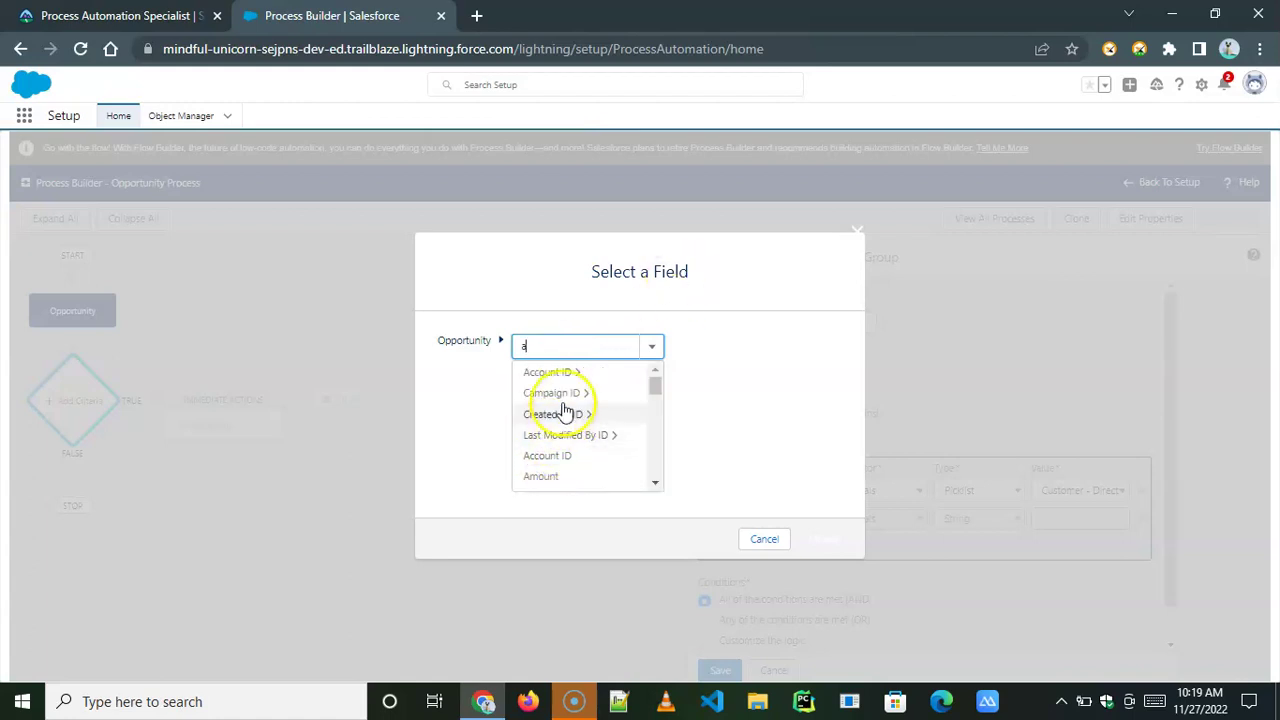
pyautogui.click(563, 372)
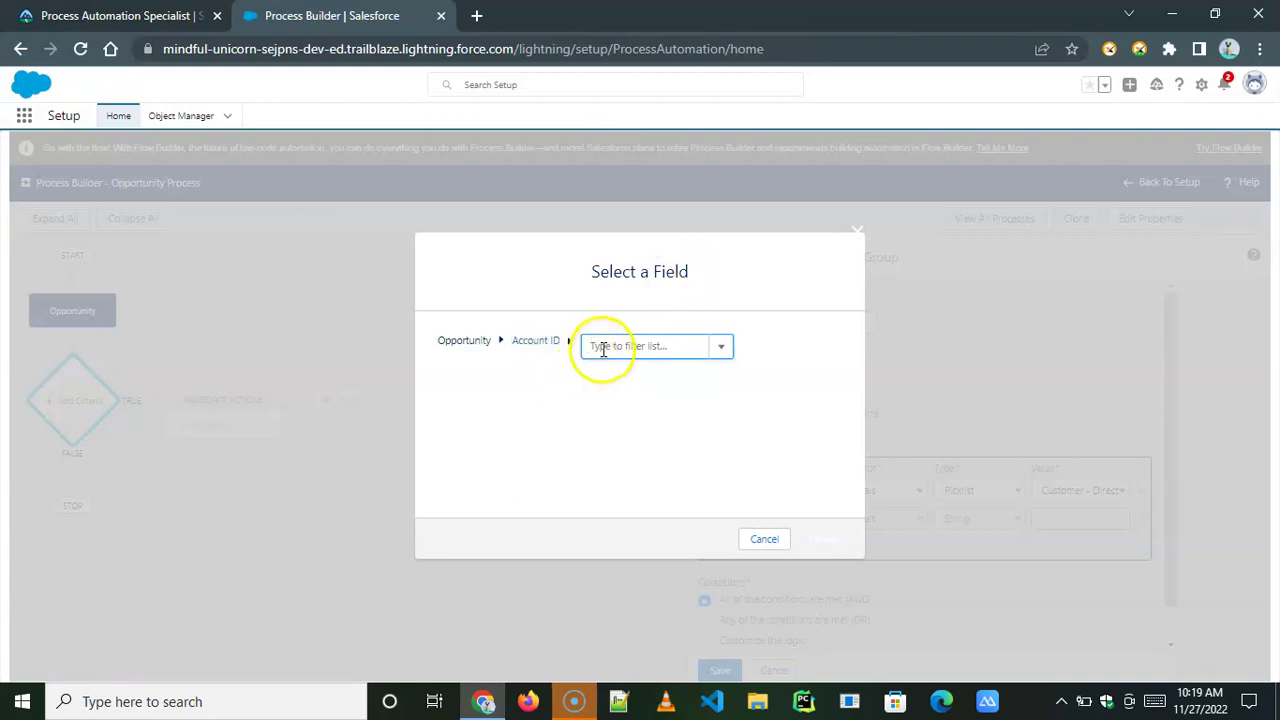
pyautogui.click(602, 348)
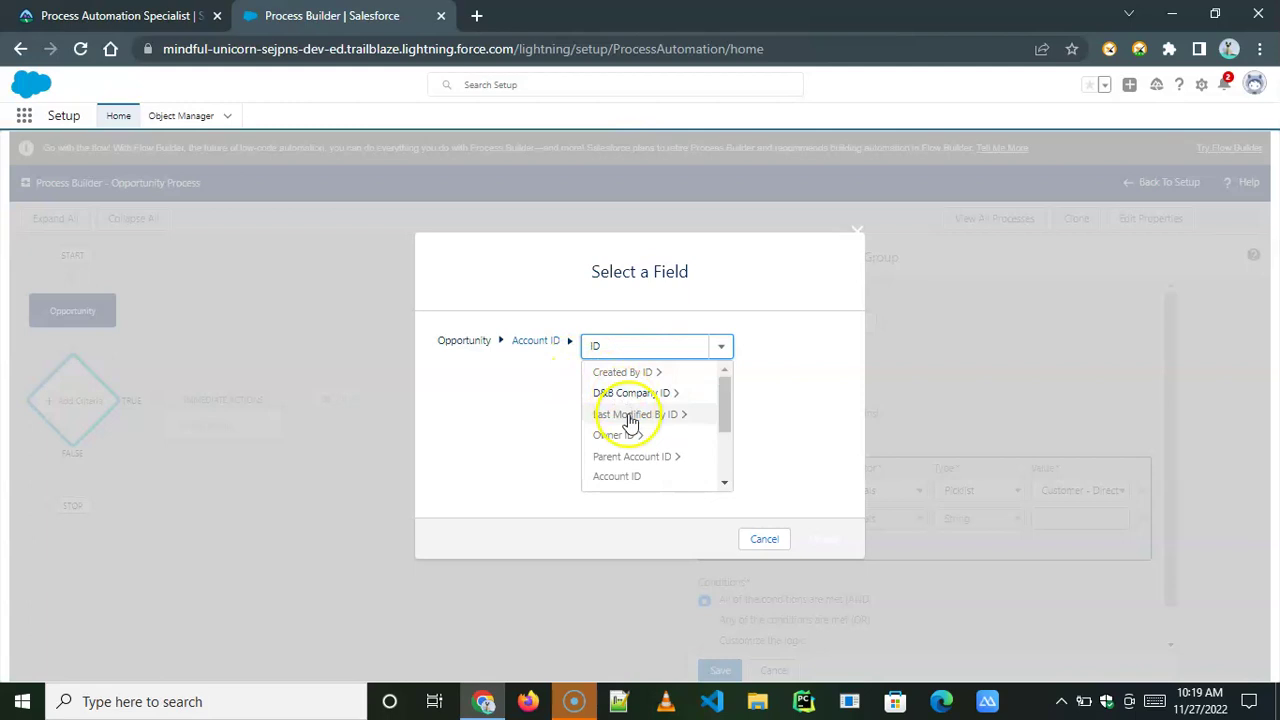
pyautogui.click(630, 478)
pyautogui.click(823, 536)
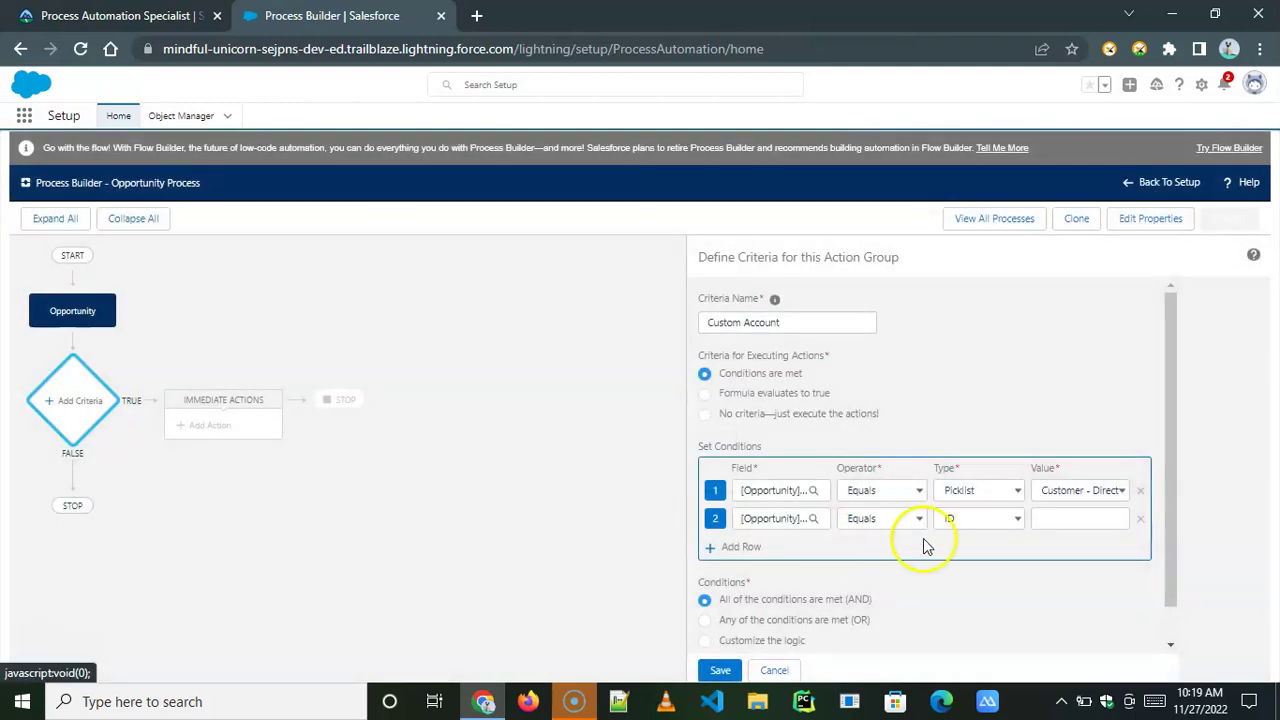
# Step: Set the Account ID condition to Does not equal the global constant $GlobalConstant.Null, and save the Custom Account criteria
pyautogui.click(895, 520)
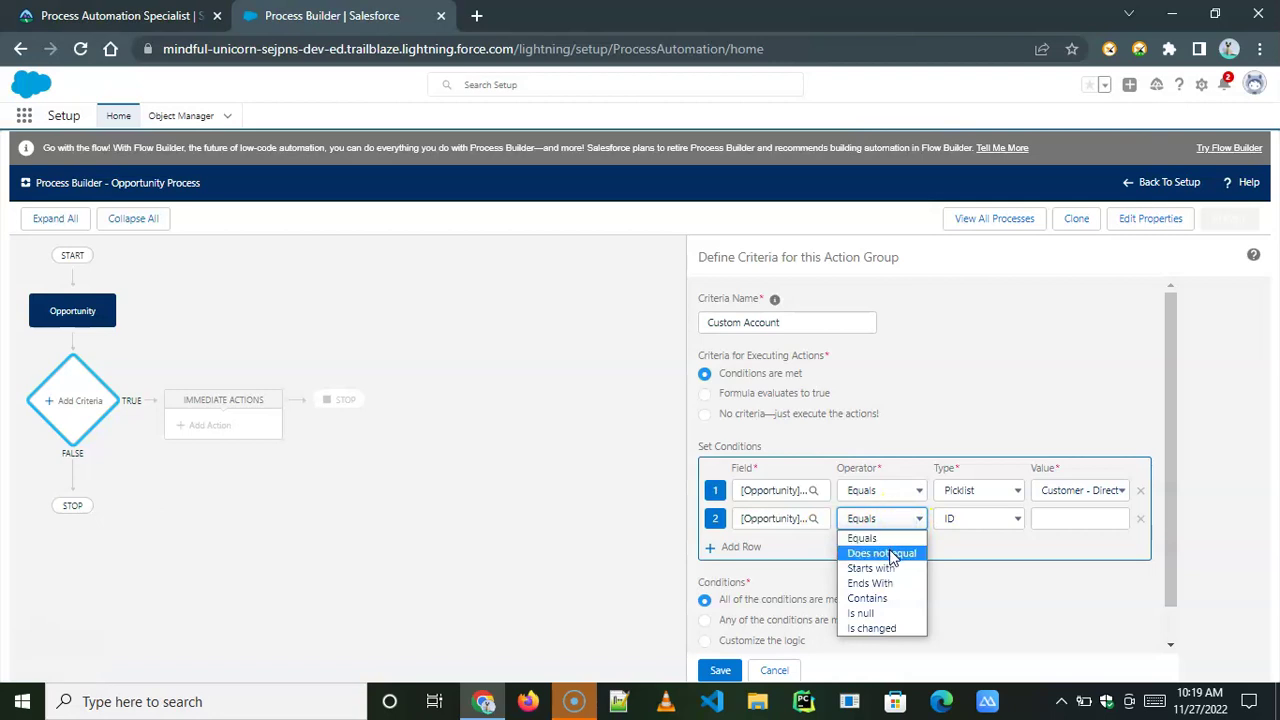
pyautogui.click(885, 553)
pyautogui.click(966, 522)
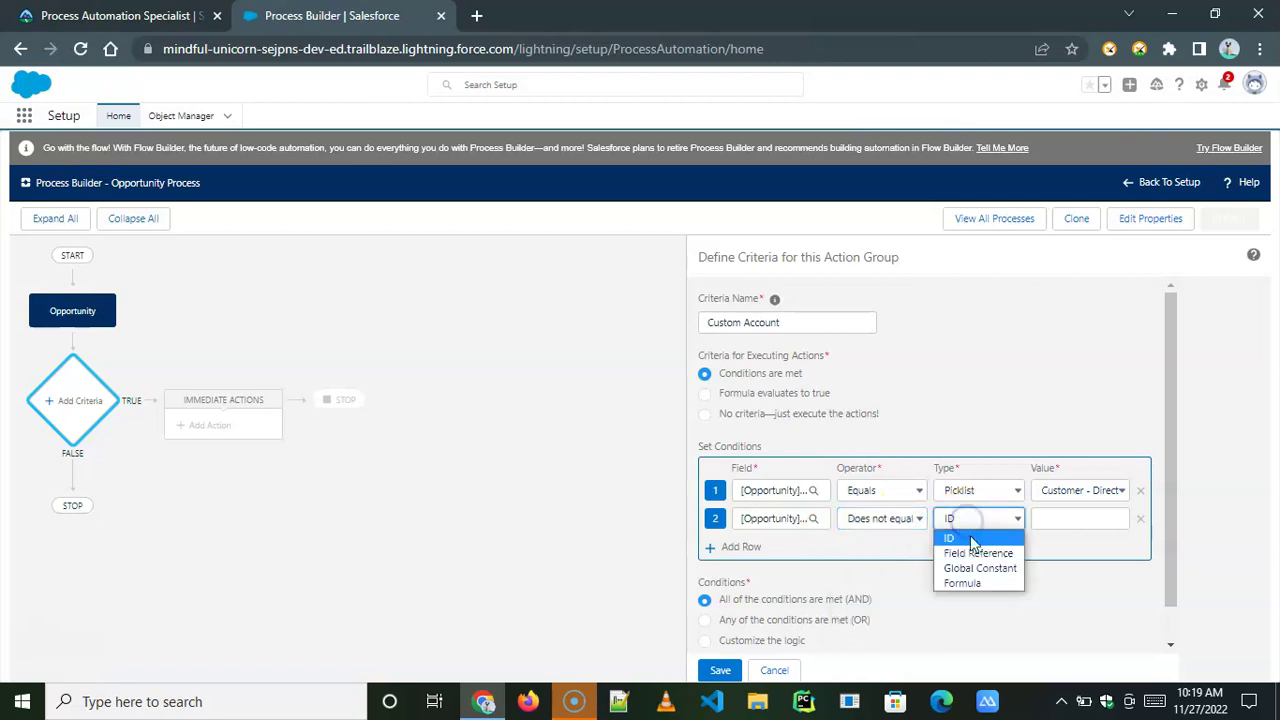
pyautogui.click(977, 568)
pyautogui.click(1070, 518)
pyautogui.click(1070, 555)
pyautogui.scroll(-1, 740, 600)
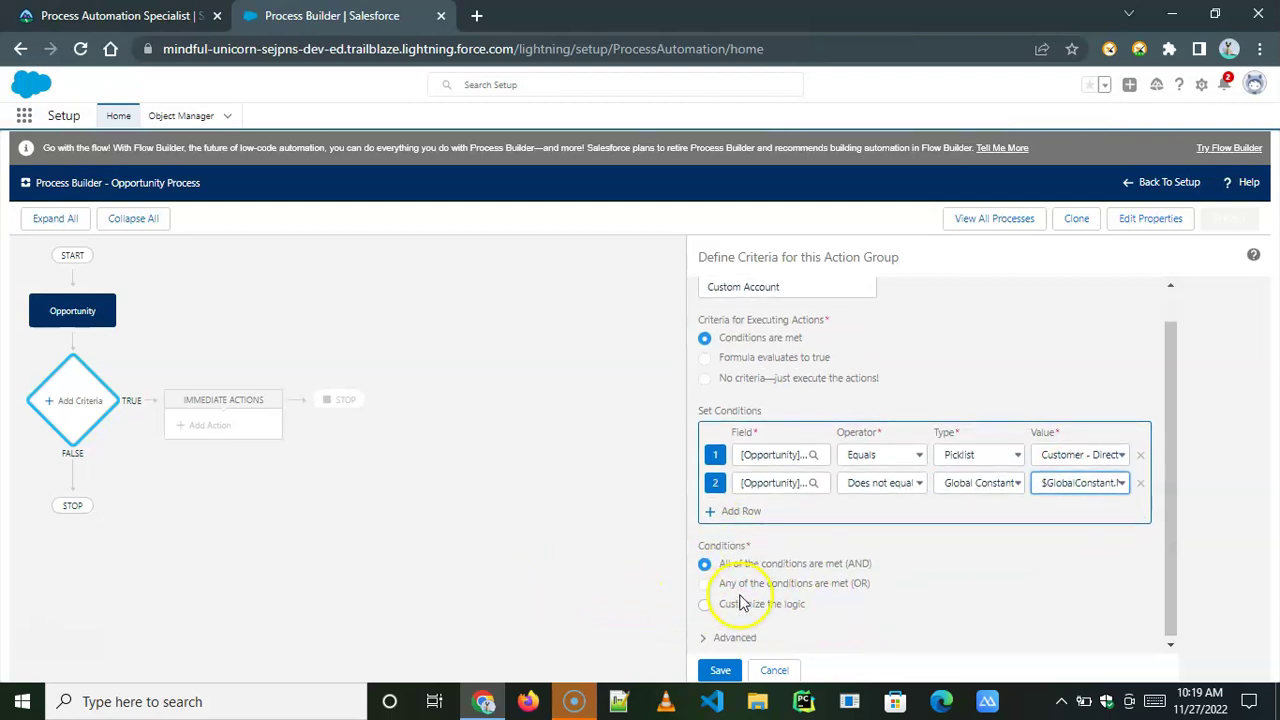
pyautogui.click(719, 670)
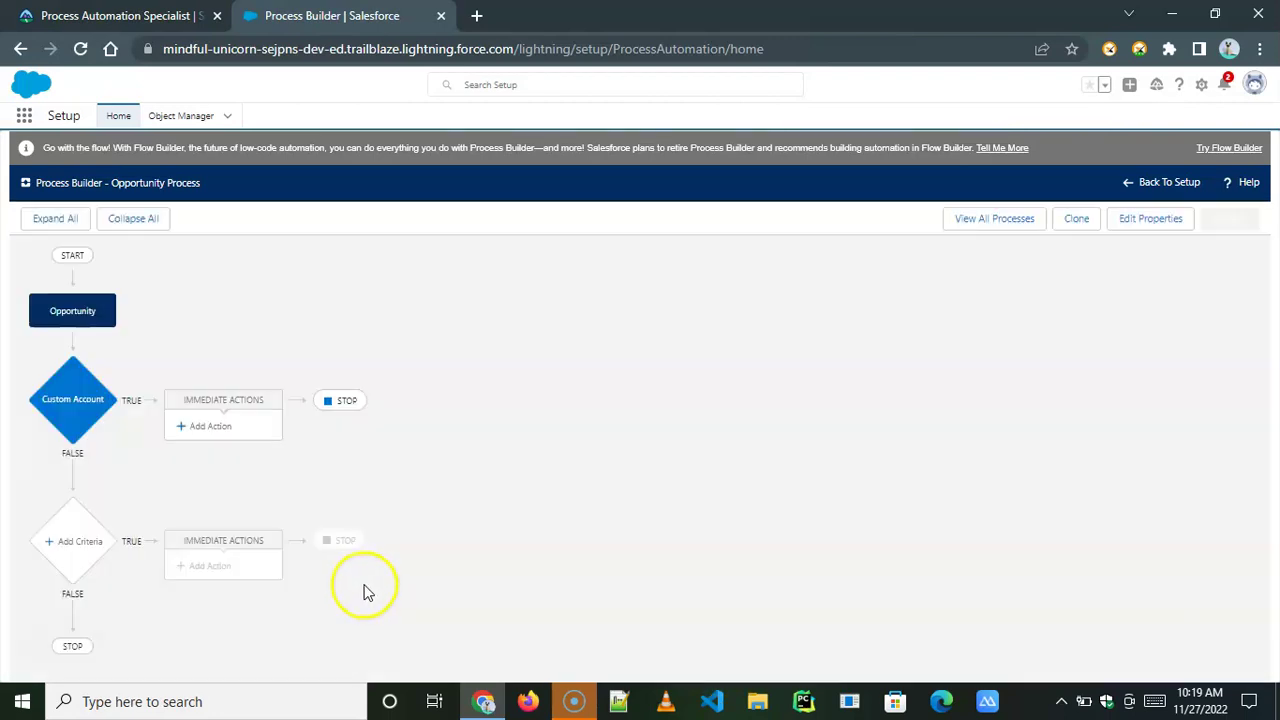
# Step: Add an Email Alerts immediate action named Email Alert to the Custom Account criteria, using the Finance_Account_Creation alert, and save it
pyautogui.click(211, 428)
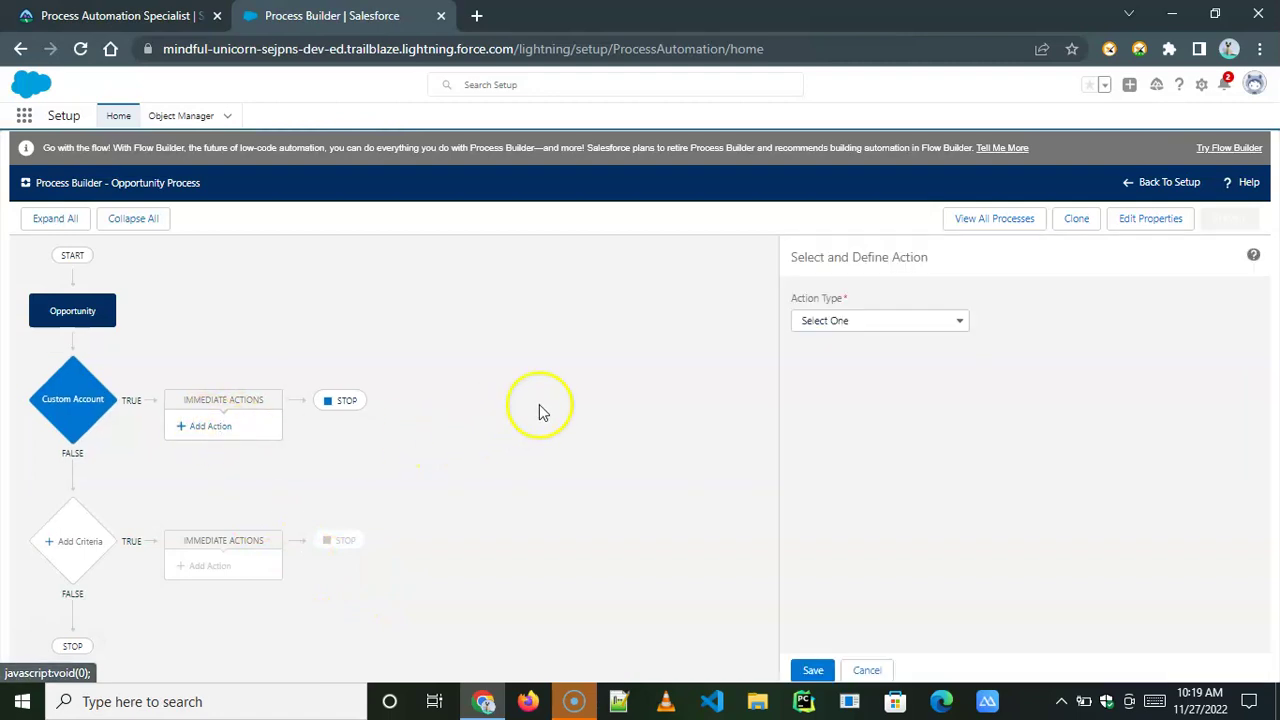
pyautogui.click(846, 321)
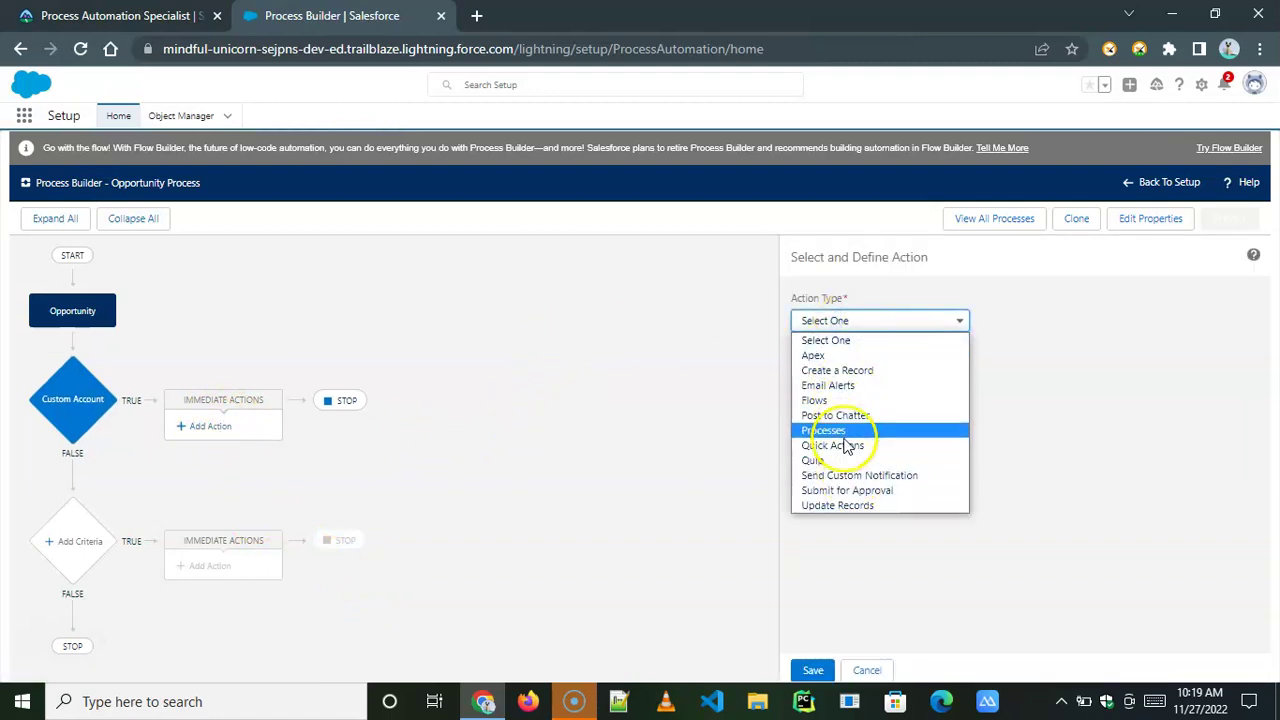
pyautogui.click(830, 385)
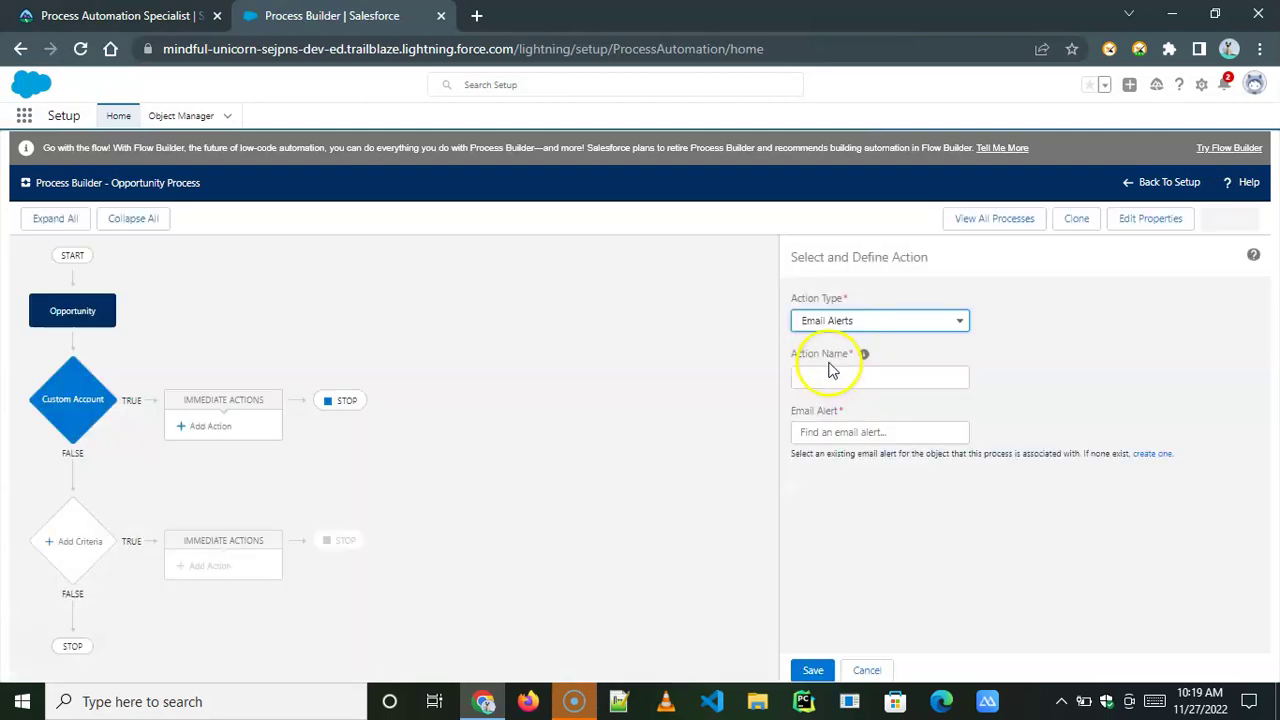
pyautogui.click(811, 374)
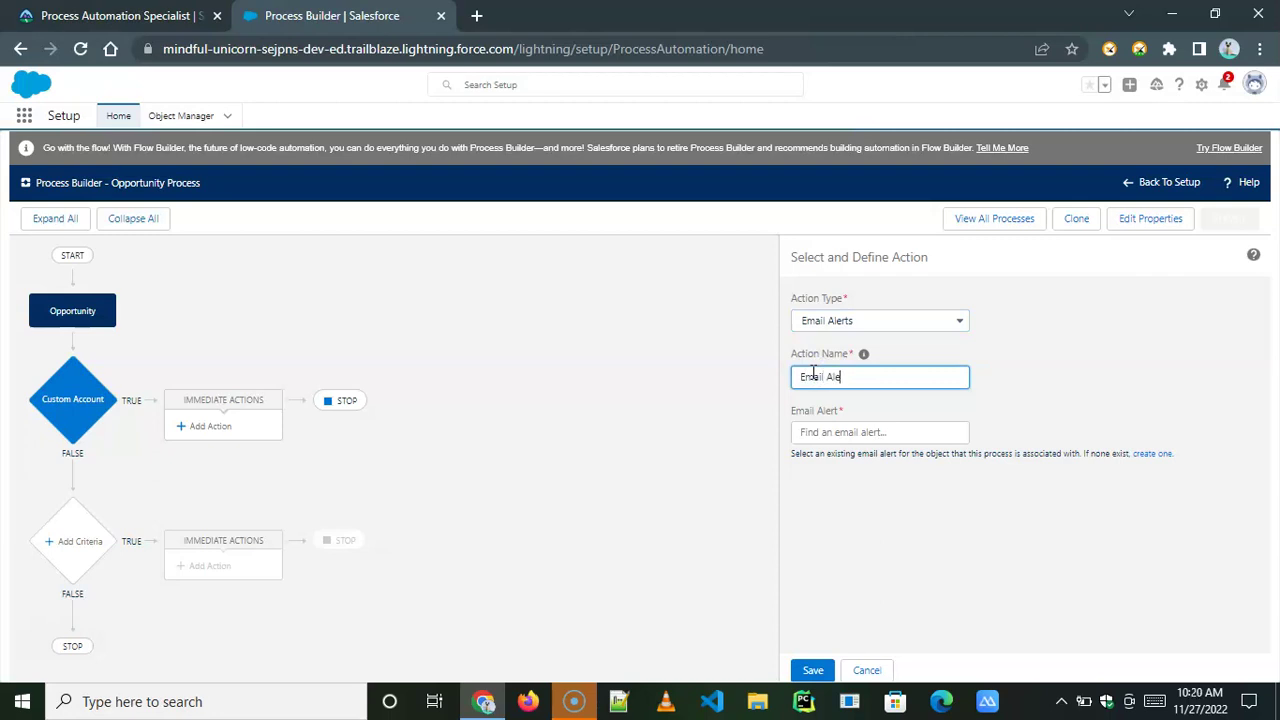
pyautogui.click(873, 426)
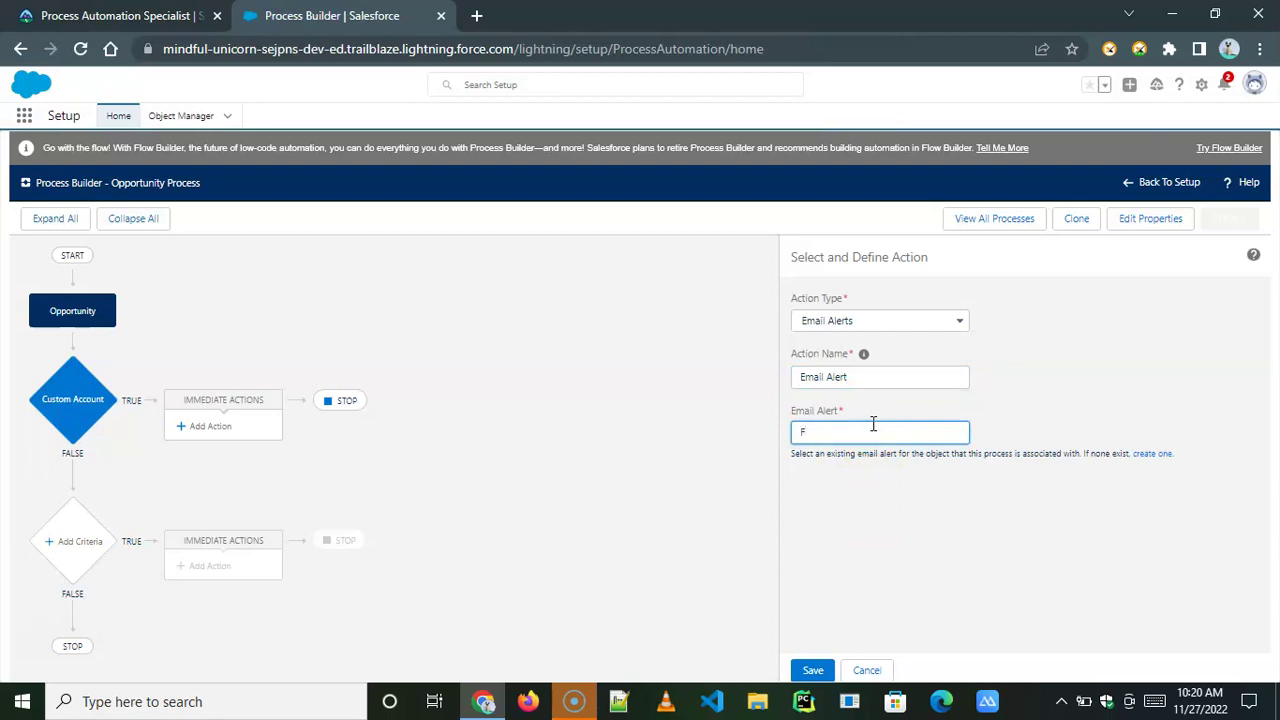
pyautogui.write('Fim')
pyautogui.press('BackSpace')
pyautogui.write('na')
pyautogui.click(855, 459)
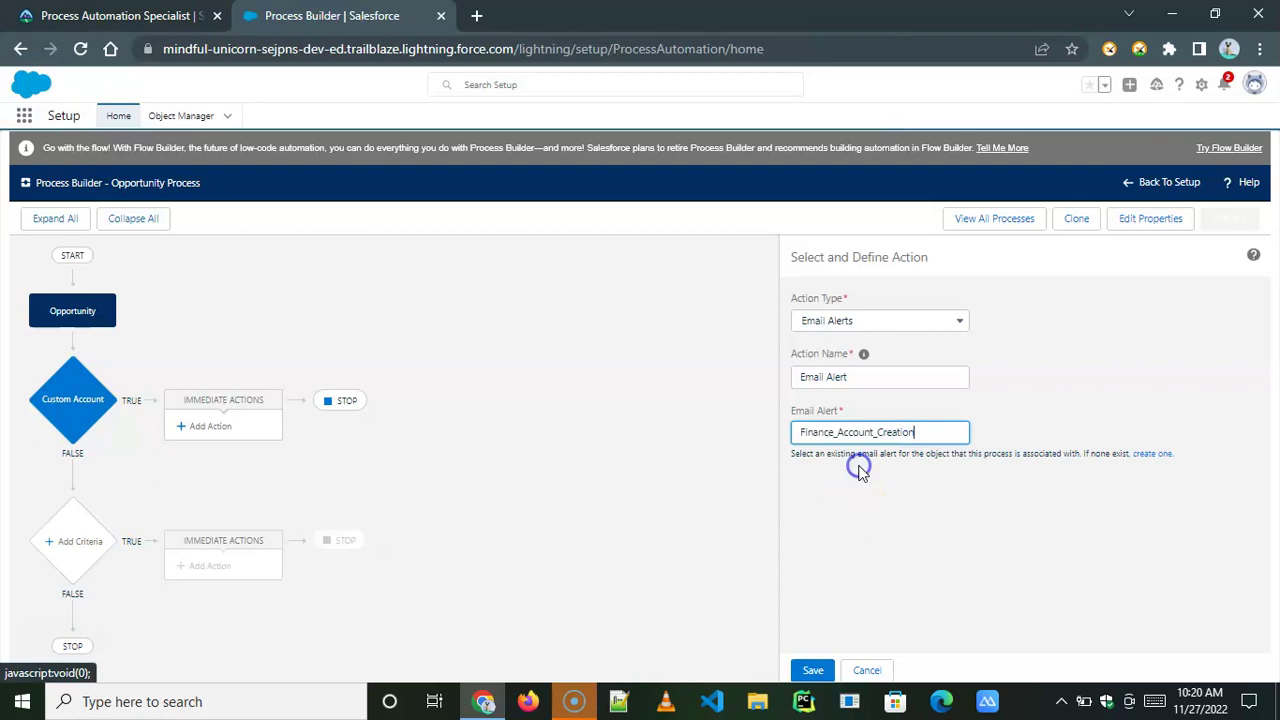
pyautogui.click(812, 671)
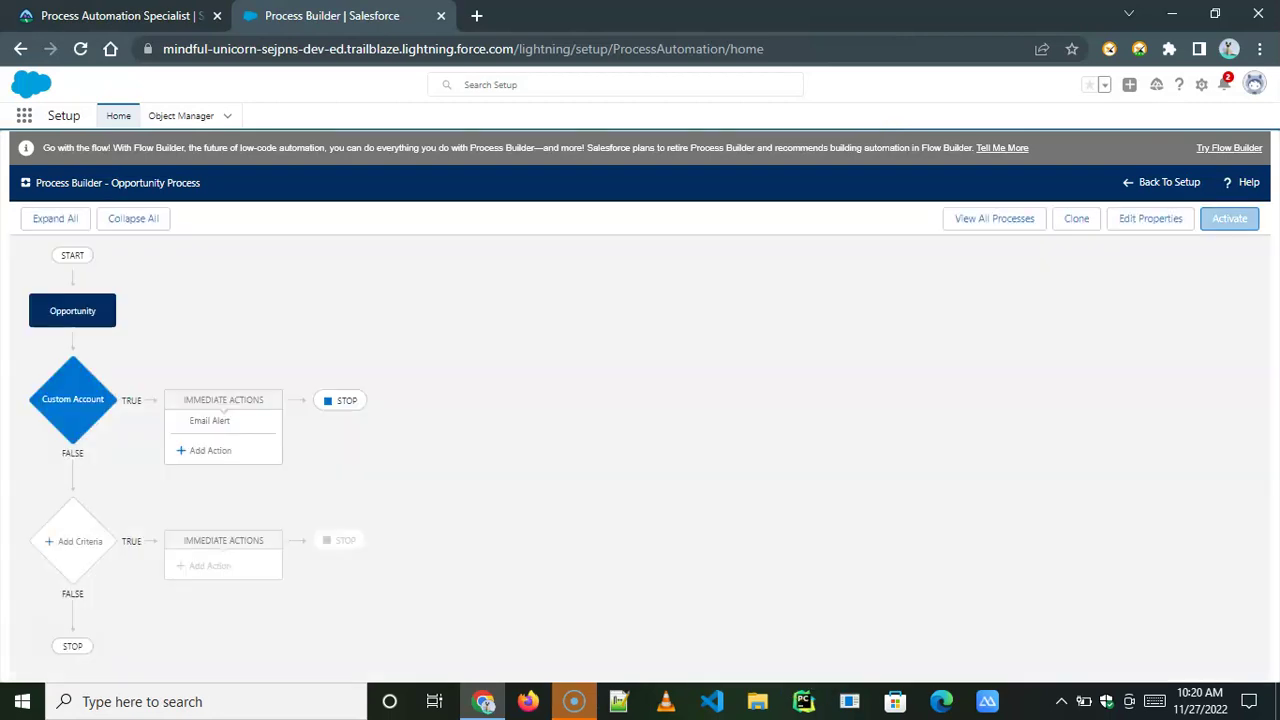
# Step: Add a new criteria node below Custom Account and name it Account prospect
pyautogui.click(74, 542)
pyautogui.click(762, 313)
pyautogui.write('Account p')
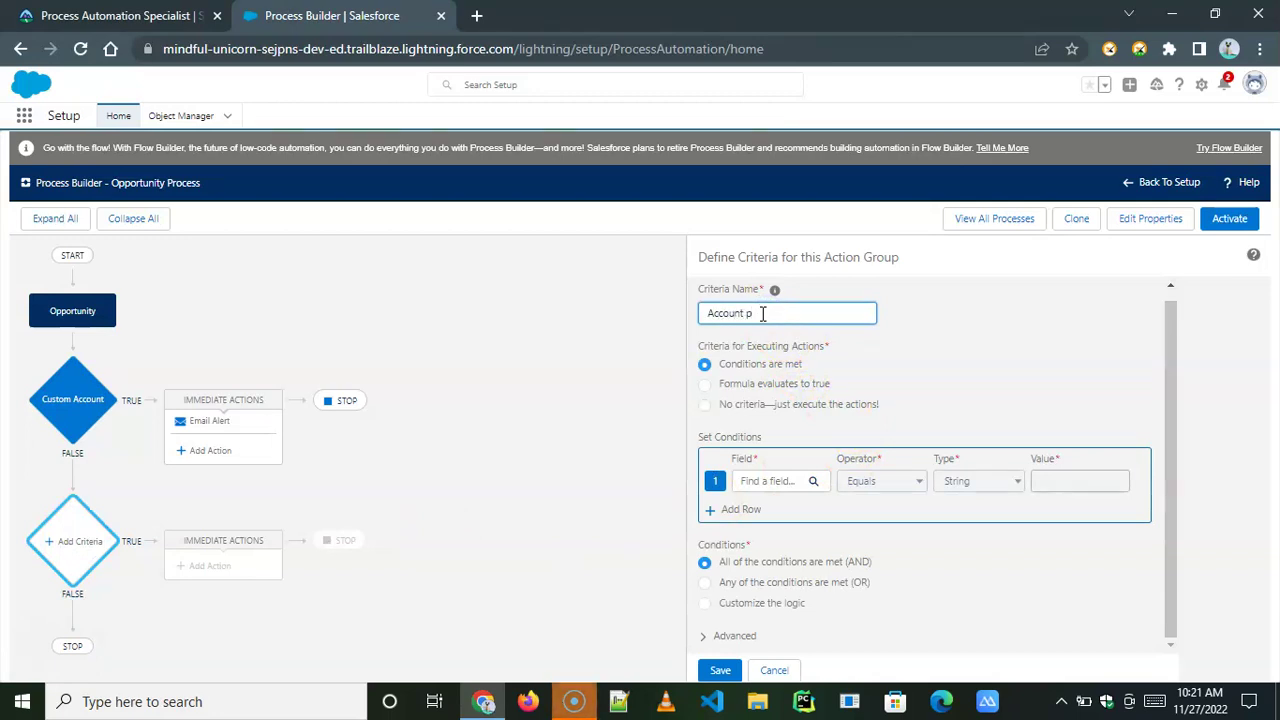
pyautogui.write('roc')
pyautogui.write('pect')
# Step: Set the first condition so that the Opportunity's Account ID > Account Type equals the picklist value Prospect
pyautogui.click(779, 486)
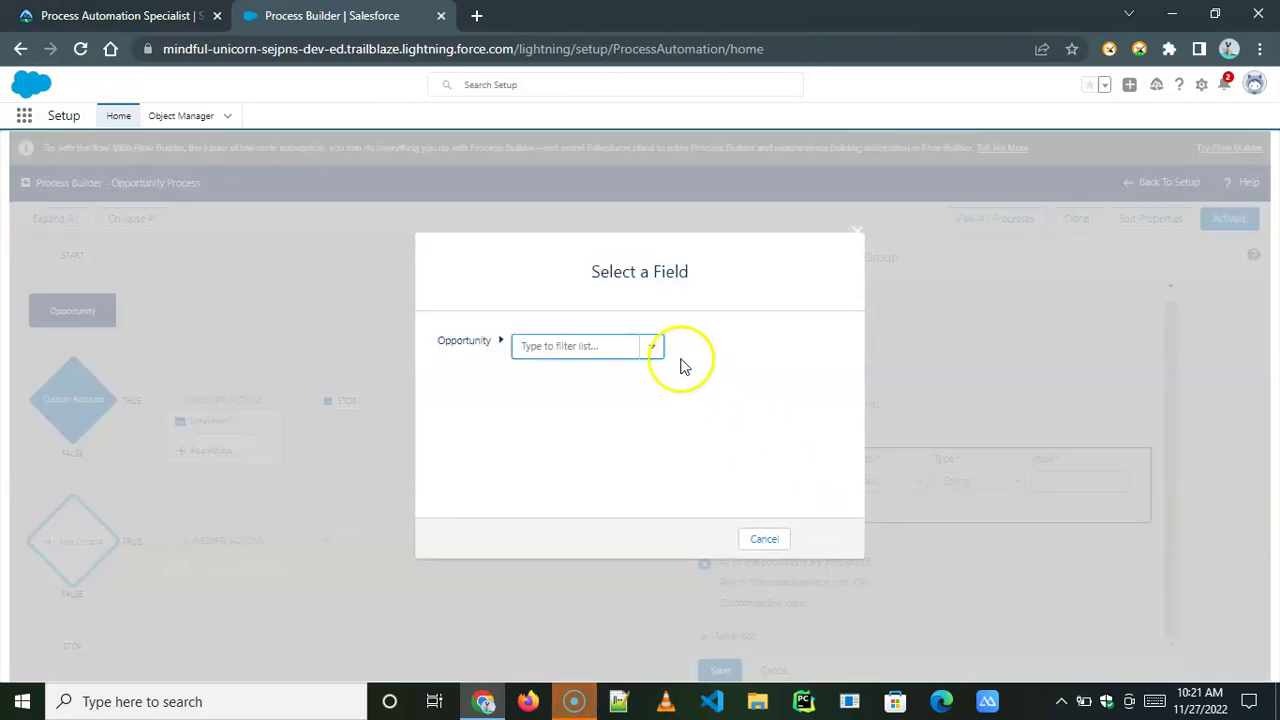
pyautogui.click(538, 344)
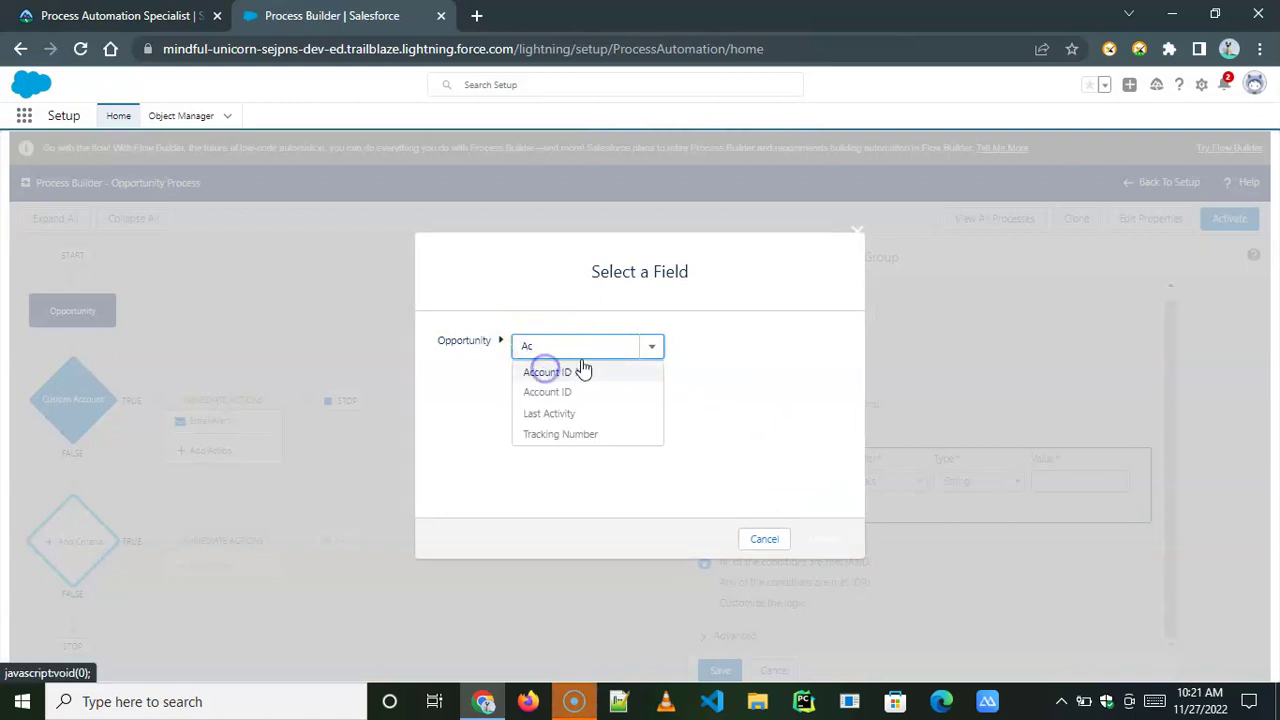
pyautogui.click(584, 370)
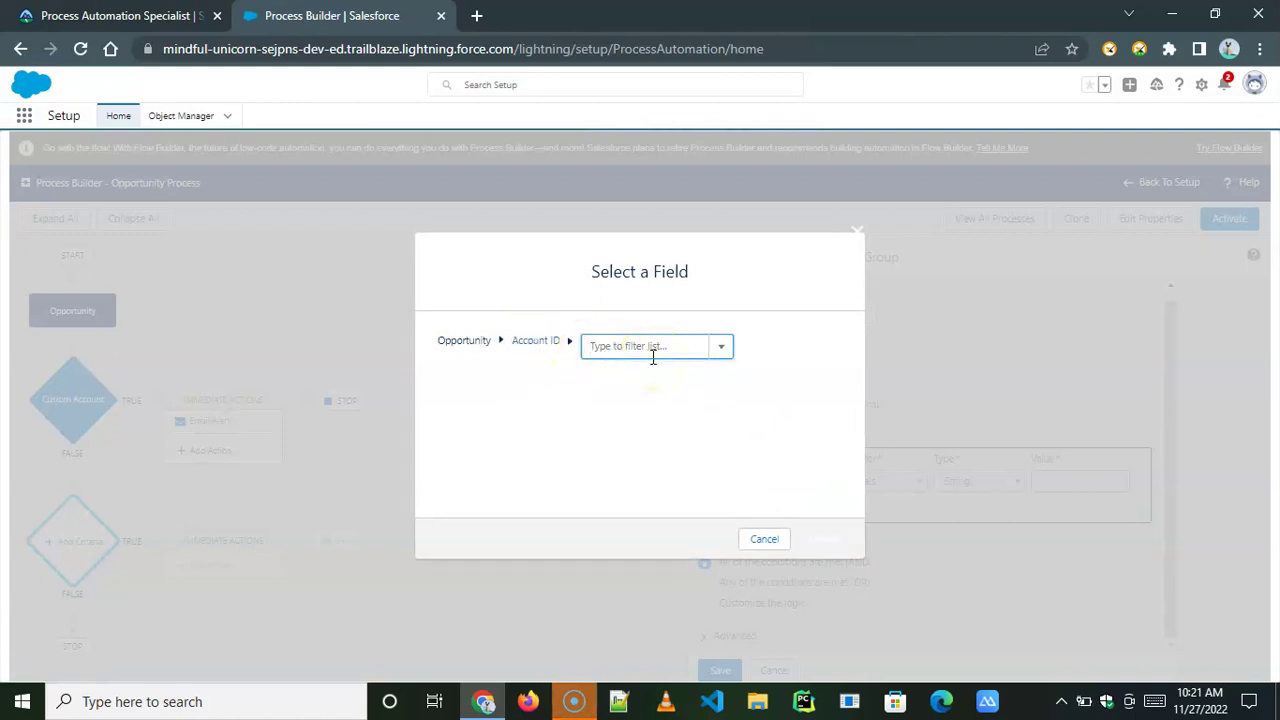
pyautogui.write('Ty')
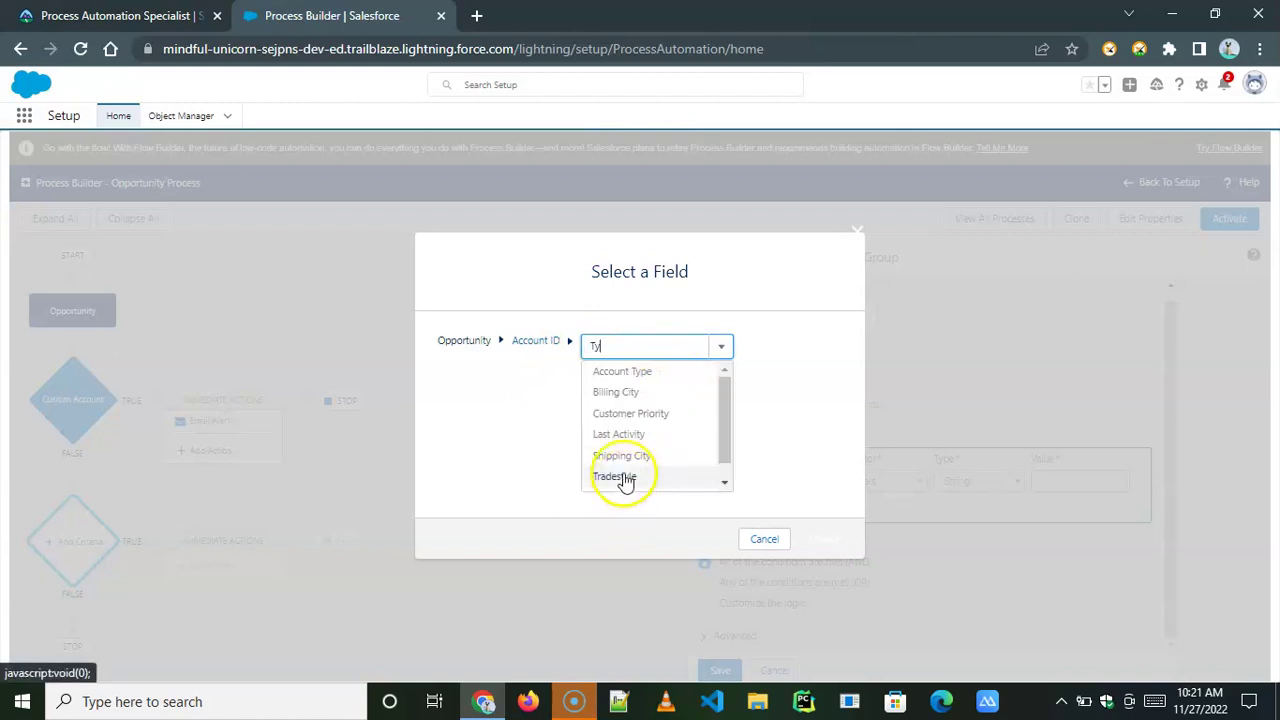
pyautogui.click(725, 477)
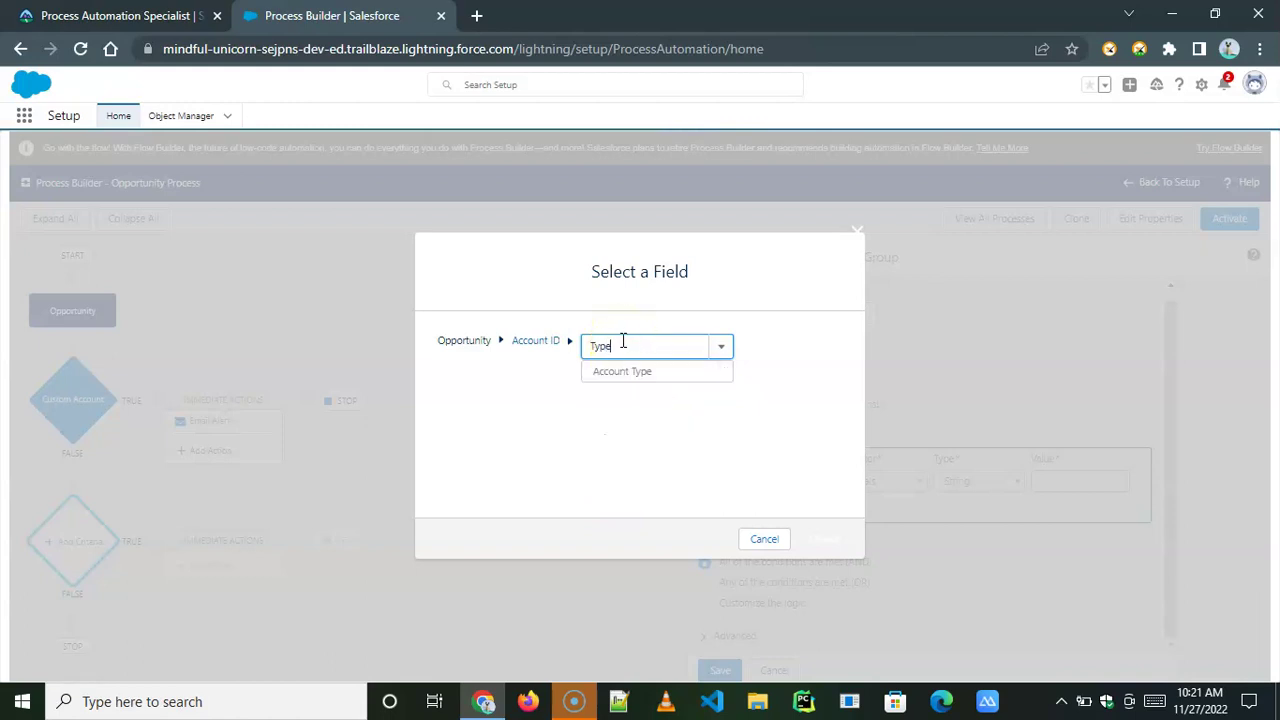
pyautogui.click(625, 376)
pyautogui.click(827, 540)
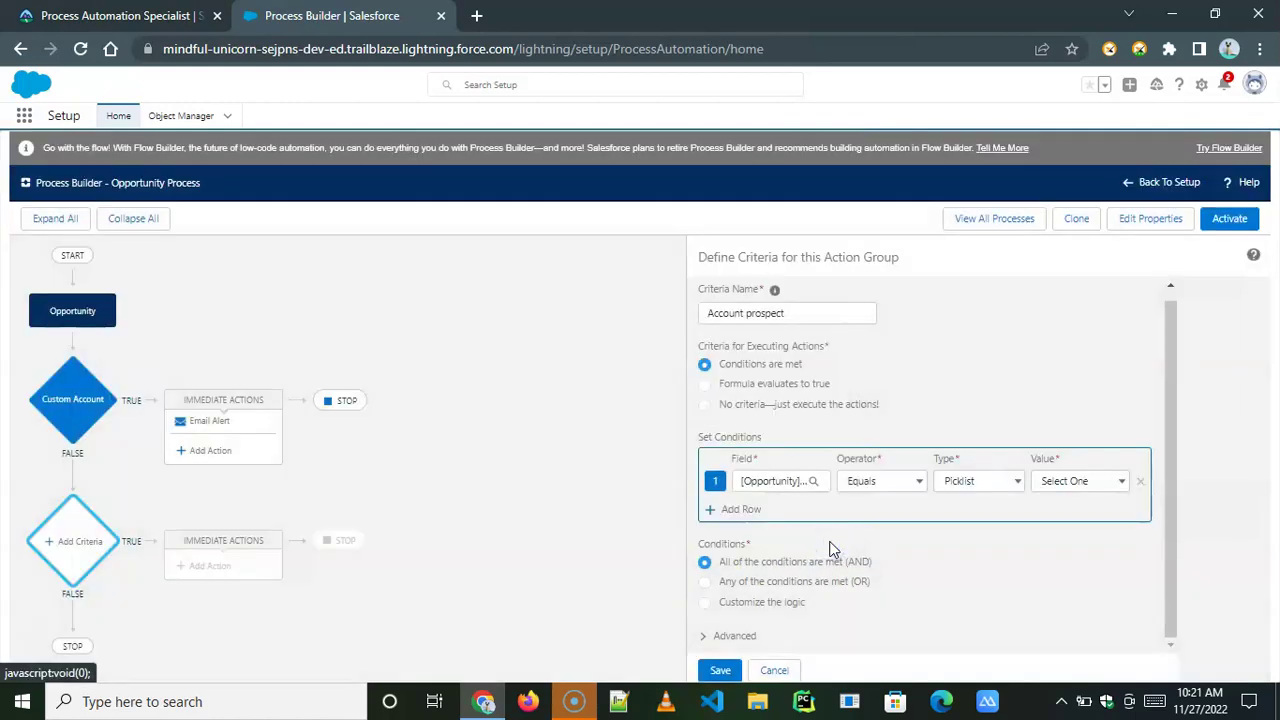
pyautogui.click(1096, 481)
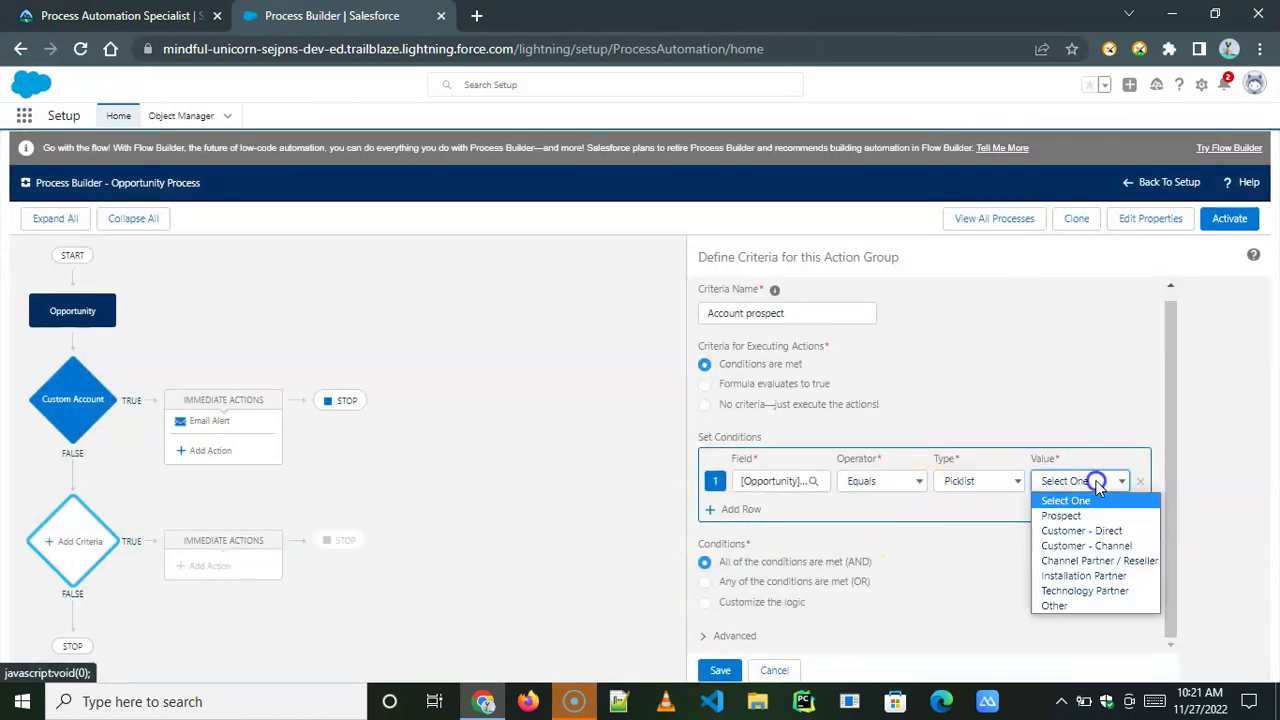
pyautogui.click(1063, 515)
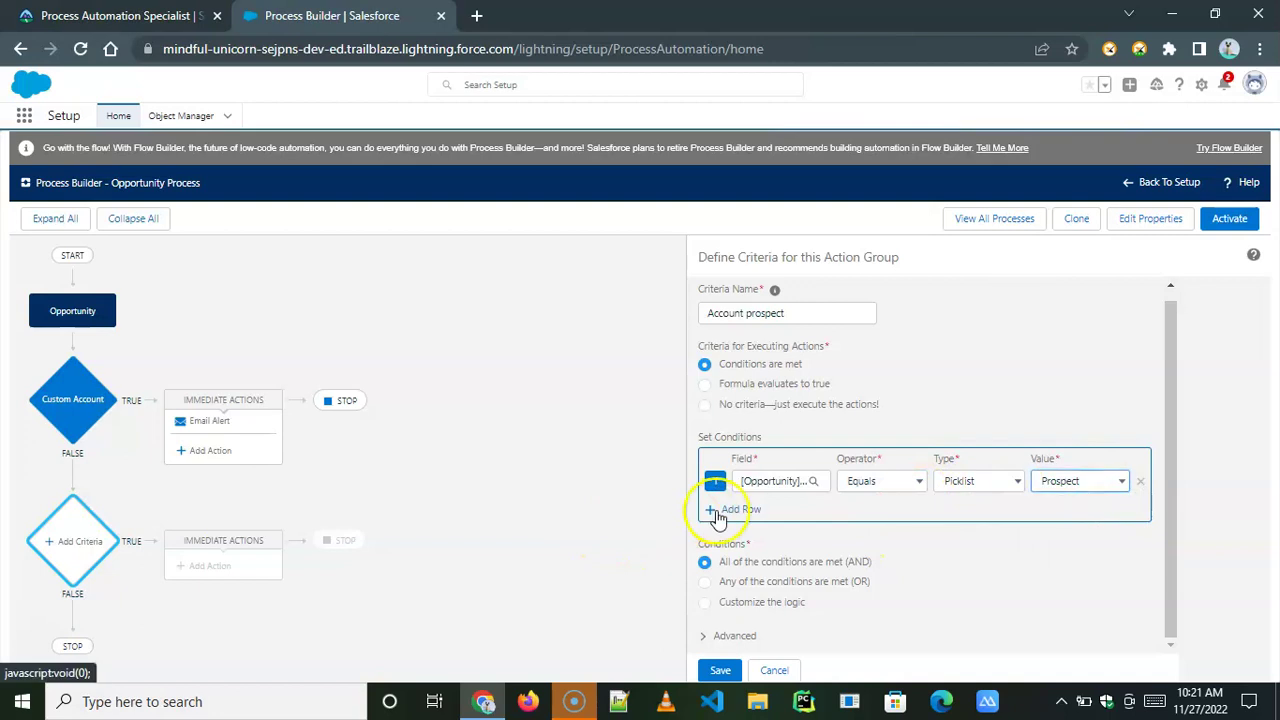
# Step: Add a second condition row requiring the Opportunity's Stage to equal the picklist value Prospecting
pyautogui.click(717, 512)
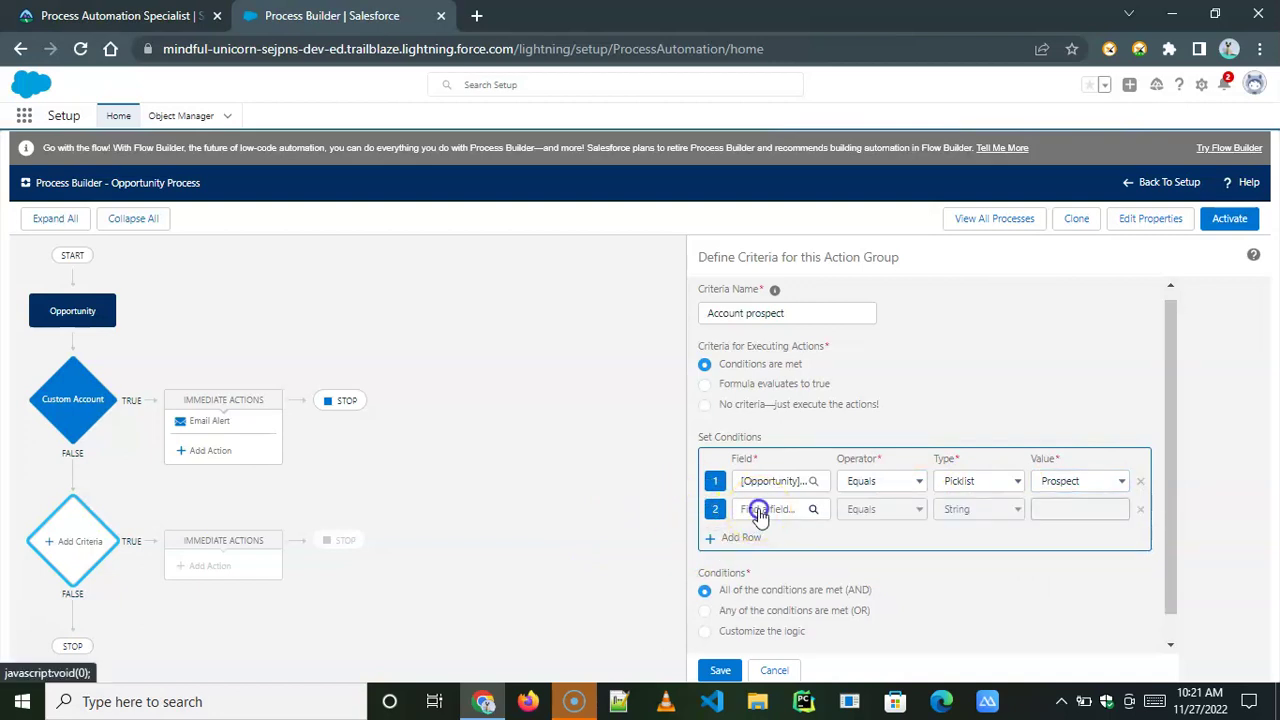
pyautogui.click(760, 510)
pyautogui.write('S')
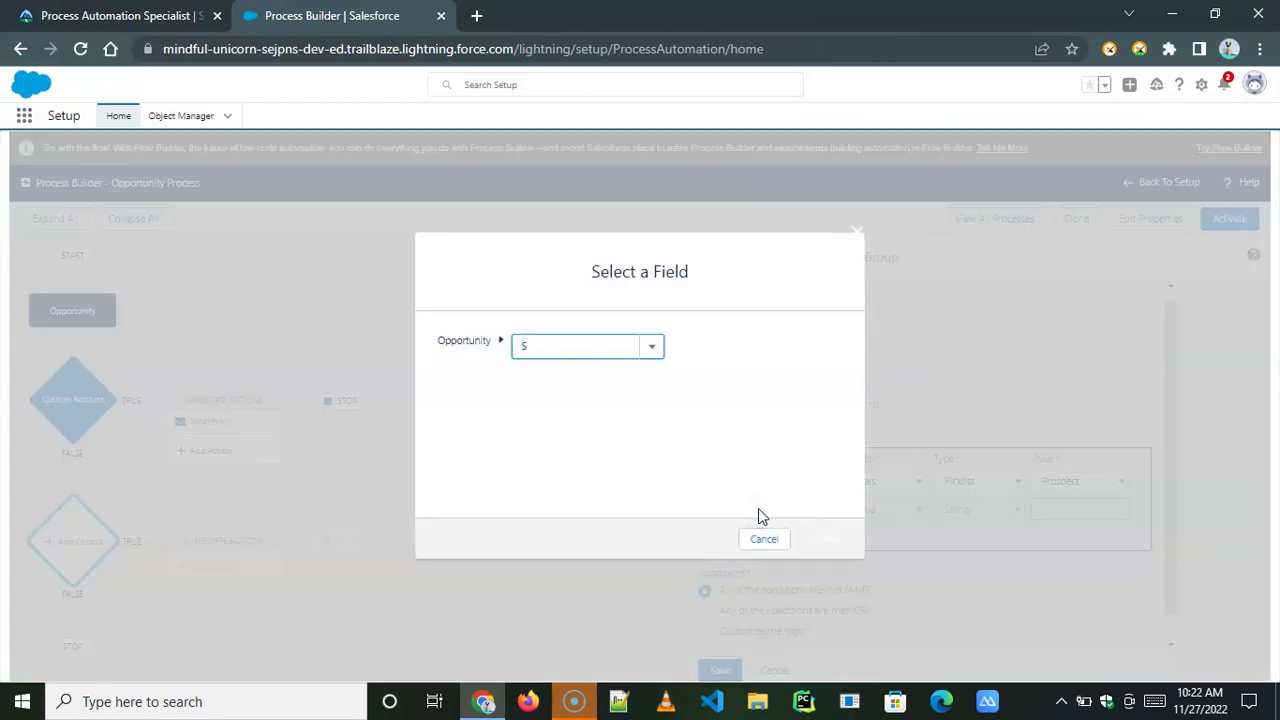
pyautogui.write('ta')
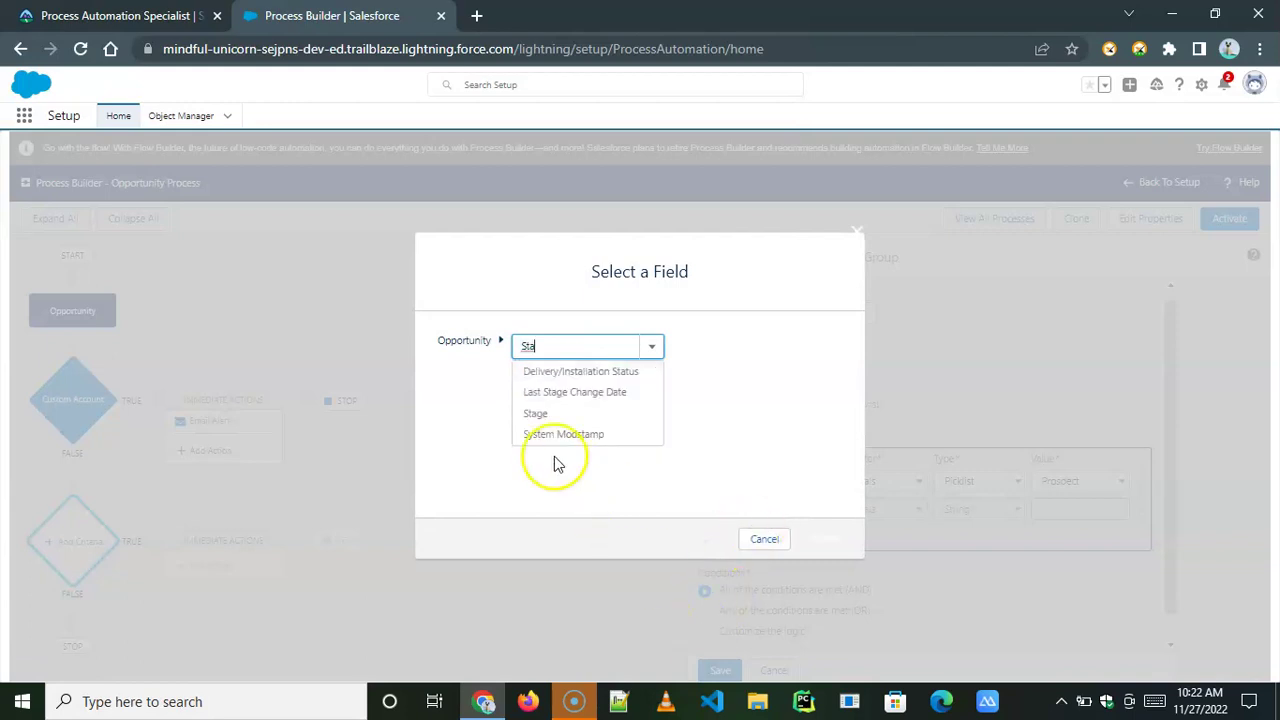
pyautogui.click(535, 414)
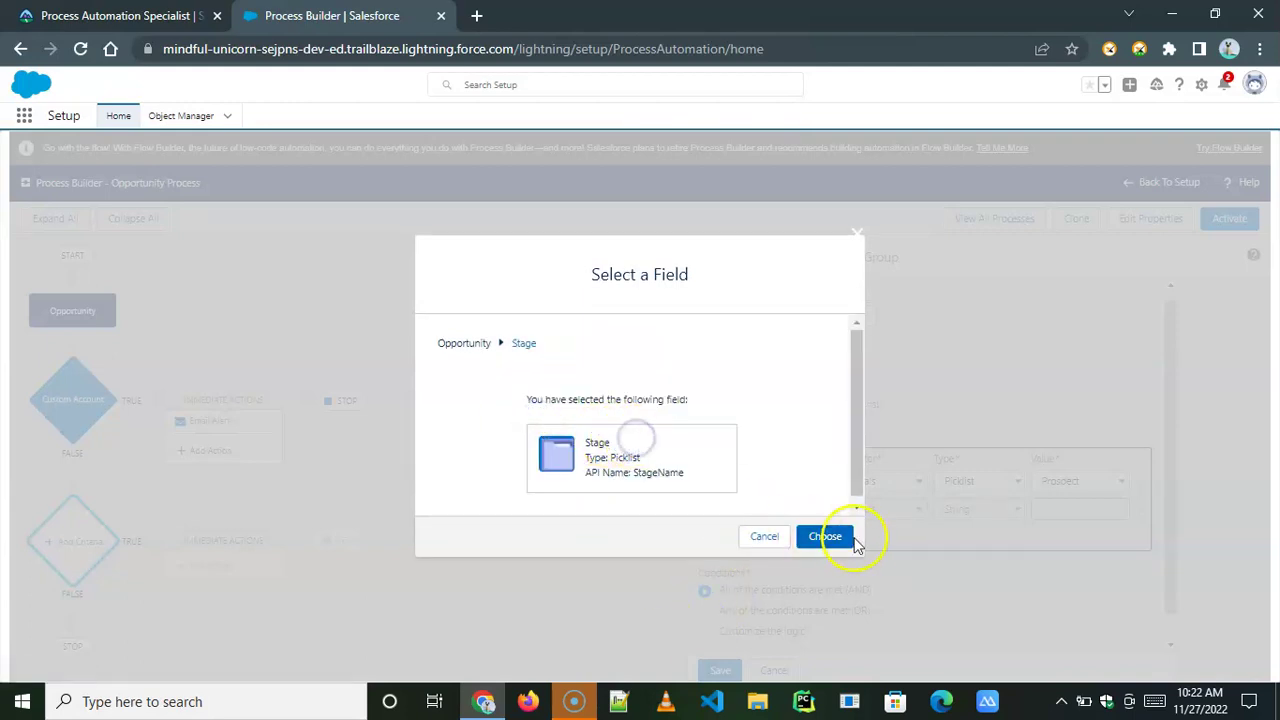
pyautogui.click(826, 537)
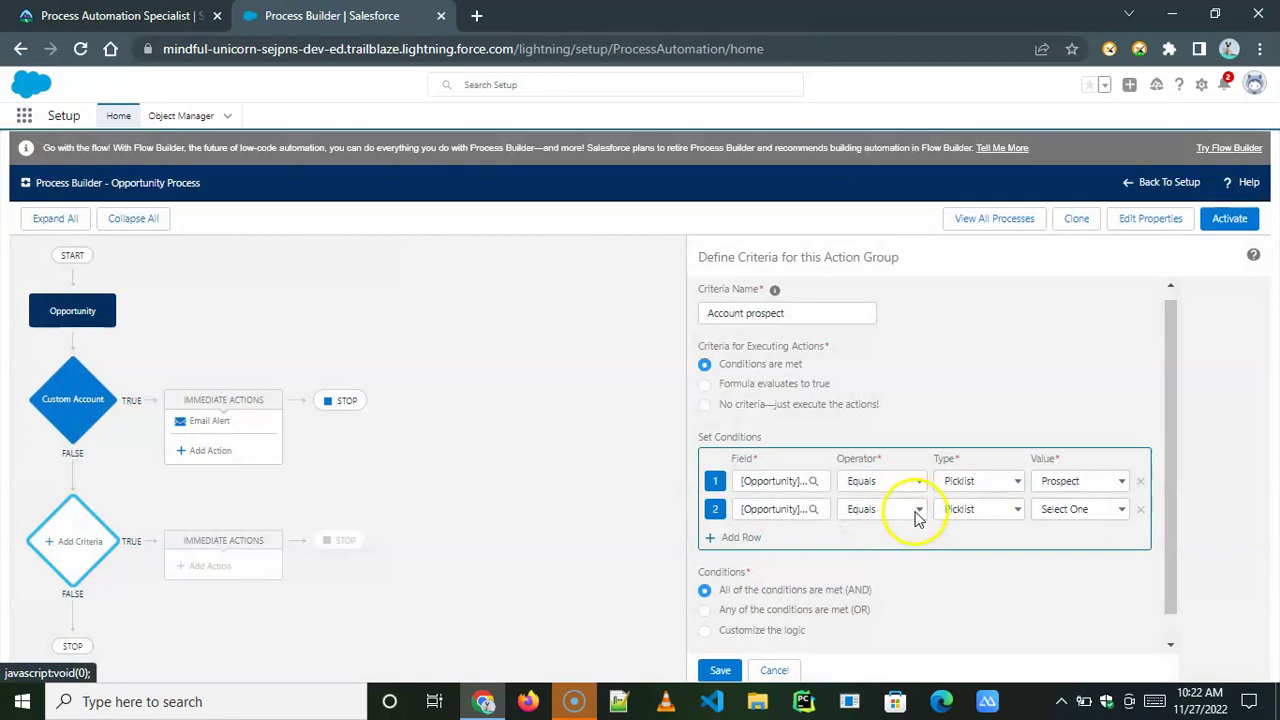
pyautogui.click(1083, 511)
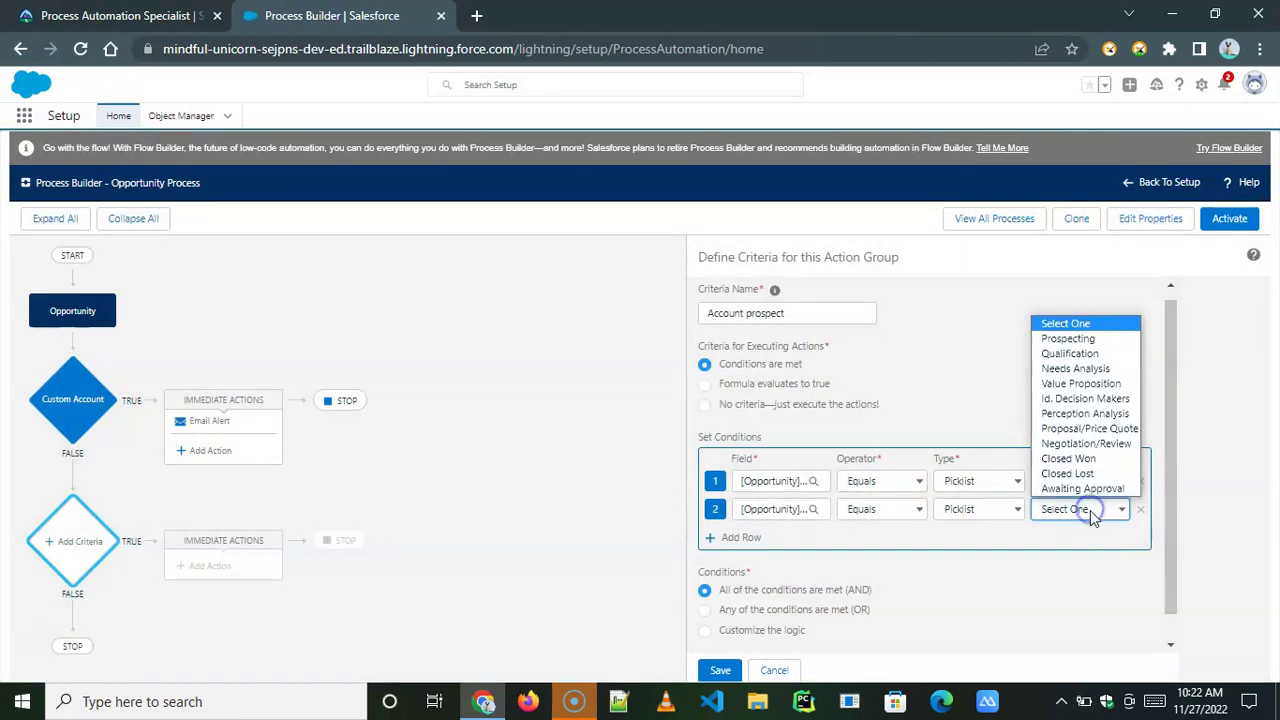
pyautogui.click(1068, 339)
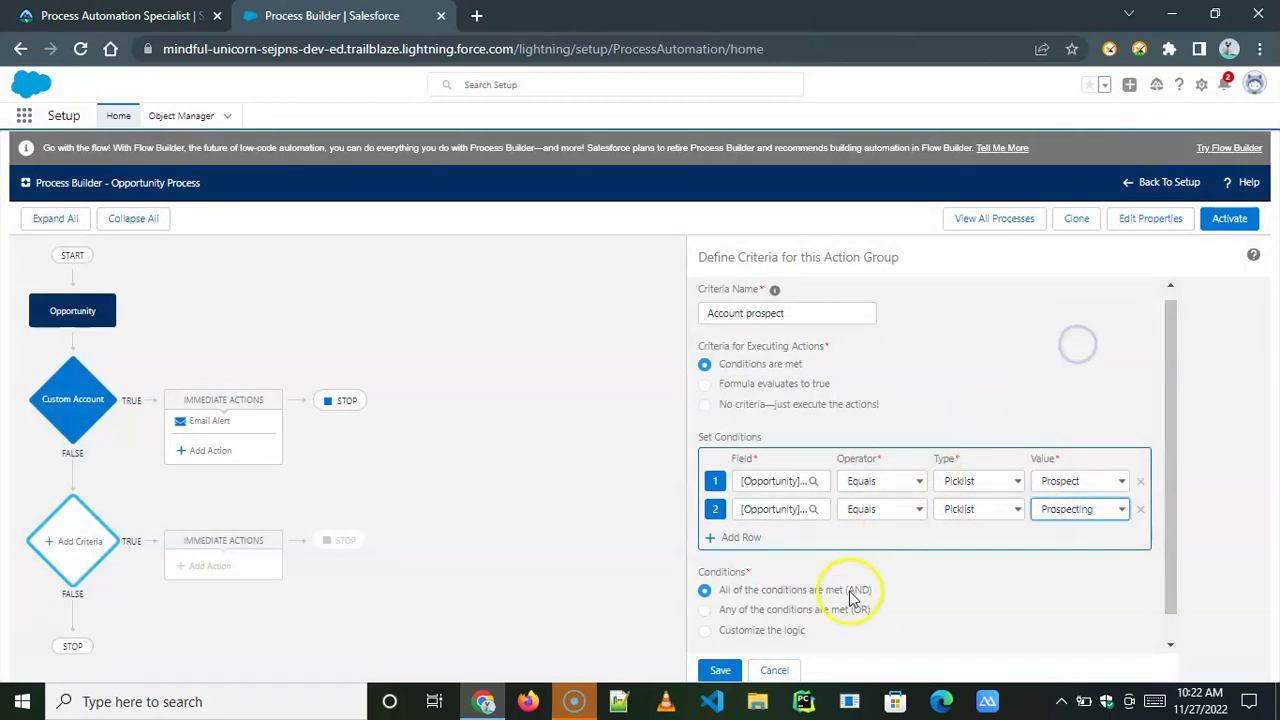
# Step: Add a third condition row using the Account ID field under the Opportunity's related Account ID
pyautogui.click(740, 540)
pyautogui.click(757, 541)
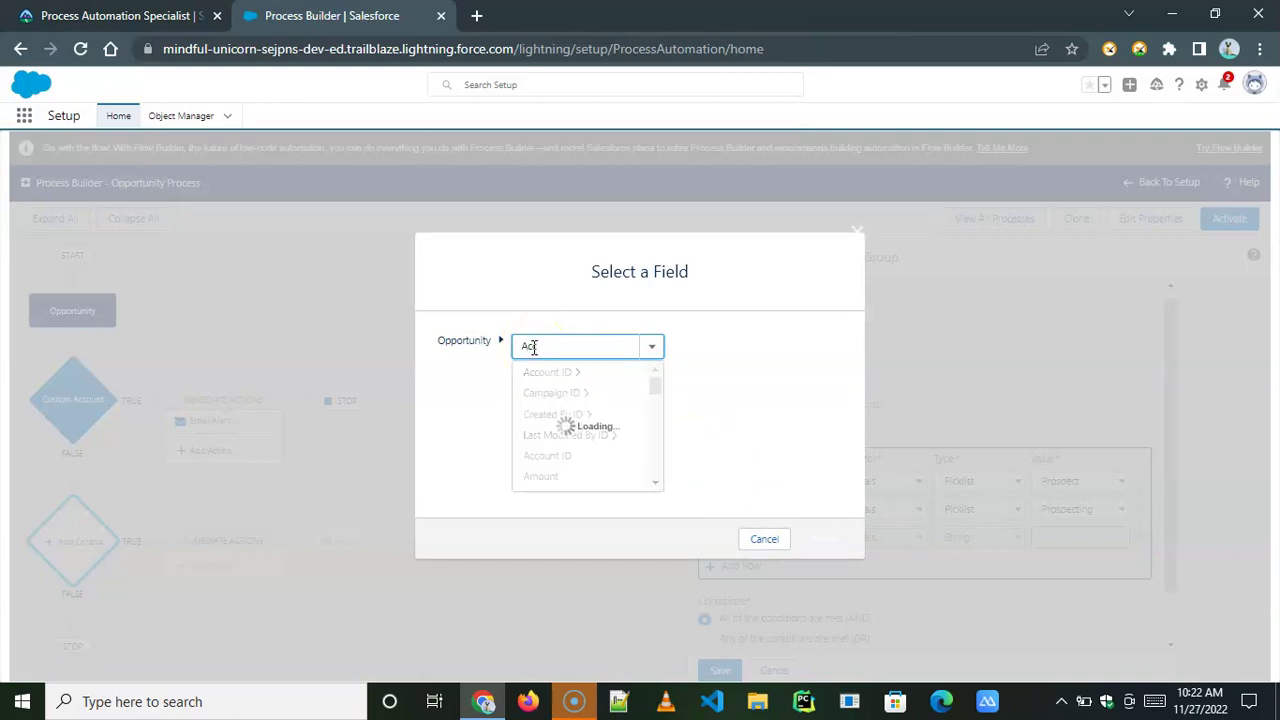
pyautogui.write('Acc')
pyautogui.click(549, 372)
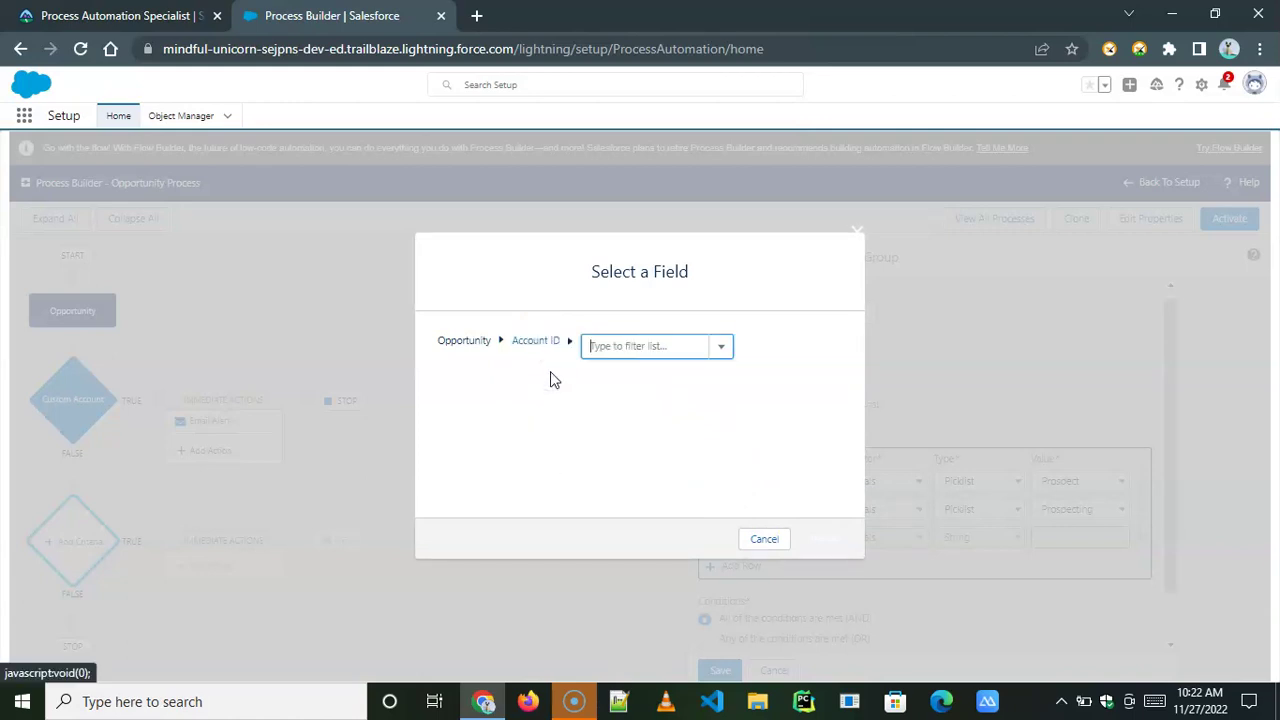
pyautogui.click(633, 346)
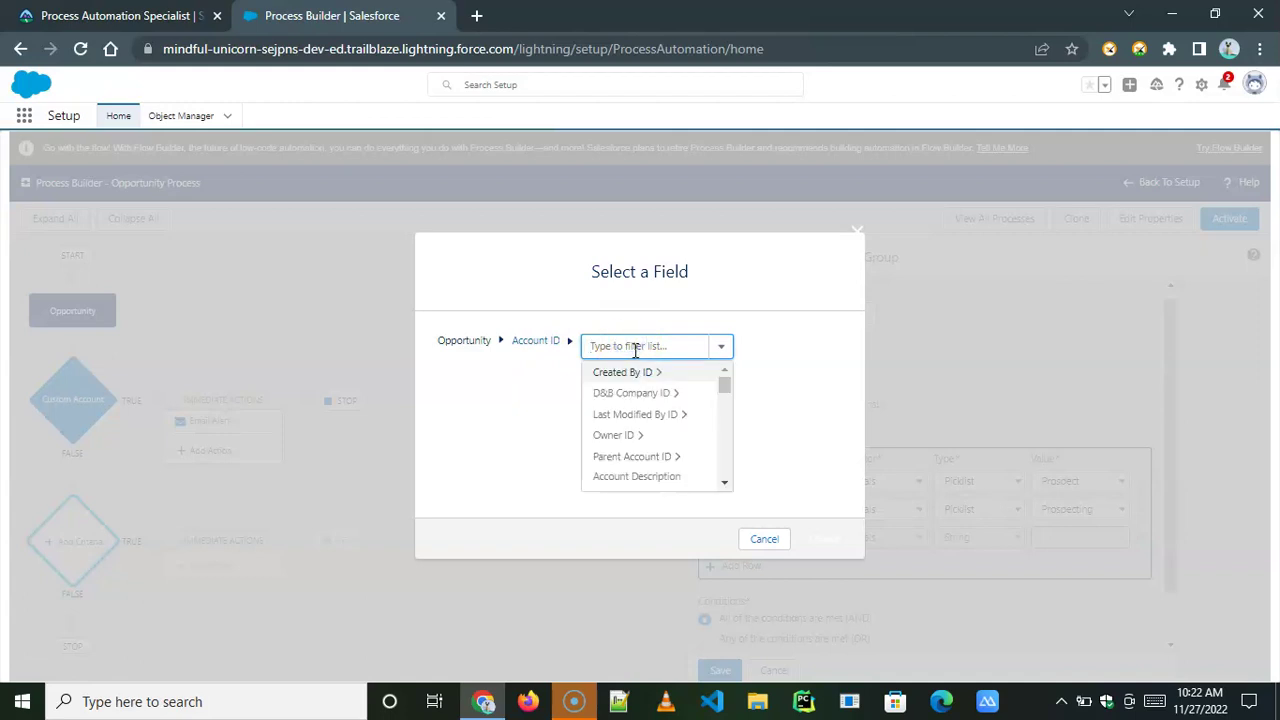
pyautogui.write('Acc')
pyautogui.scroll(-5, 660, 410)
pyautogui.scroll(3, 640, 425)
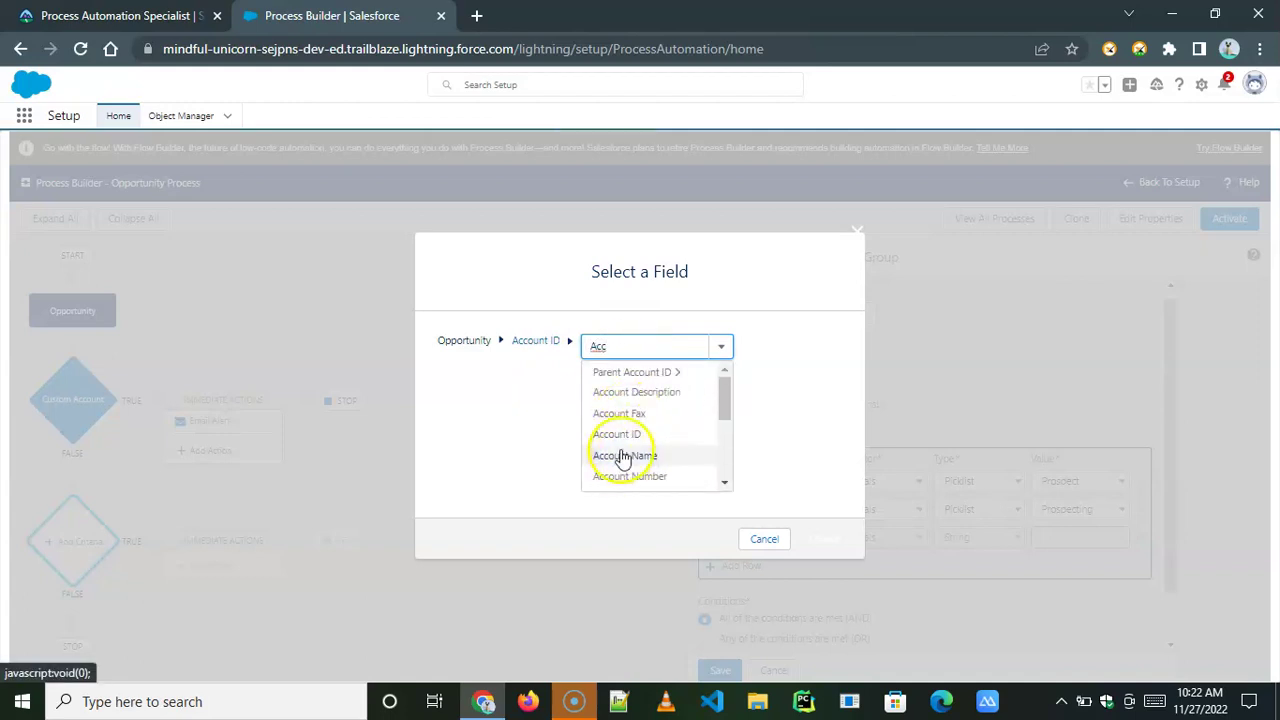
pyautogui.click(621, 436)
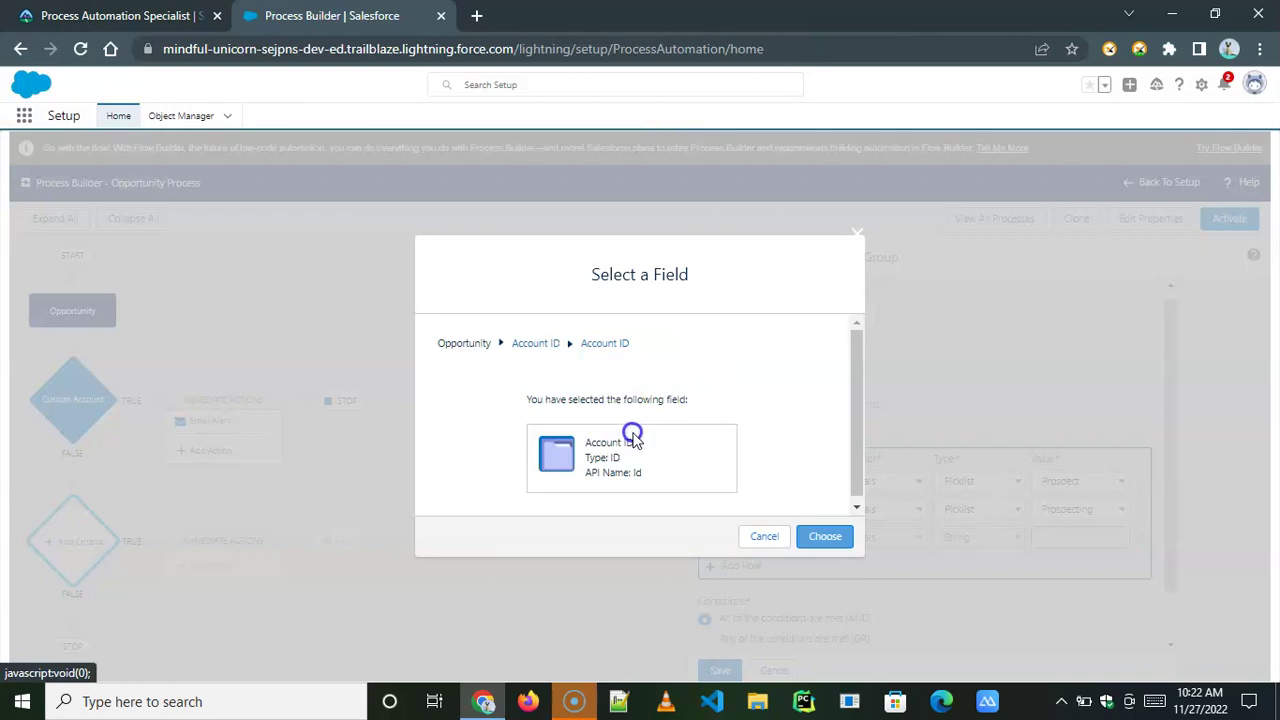
pyautogui.click(823, 540)
# Step: Set the third condition to Does not equal the global constant $GlobalConstant.Null, and save the Account prospect criteria
pyautogui.click(910, 533)
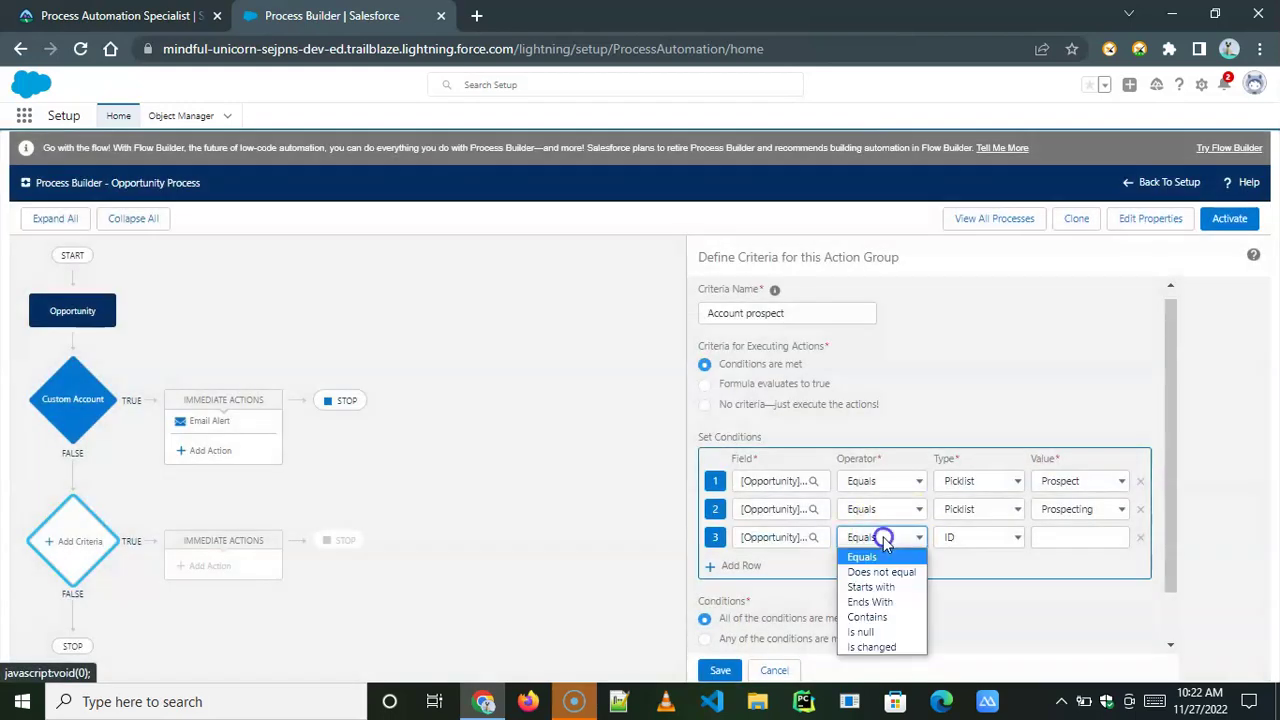
pyautogui.click(884, 571)
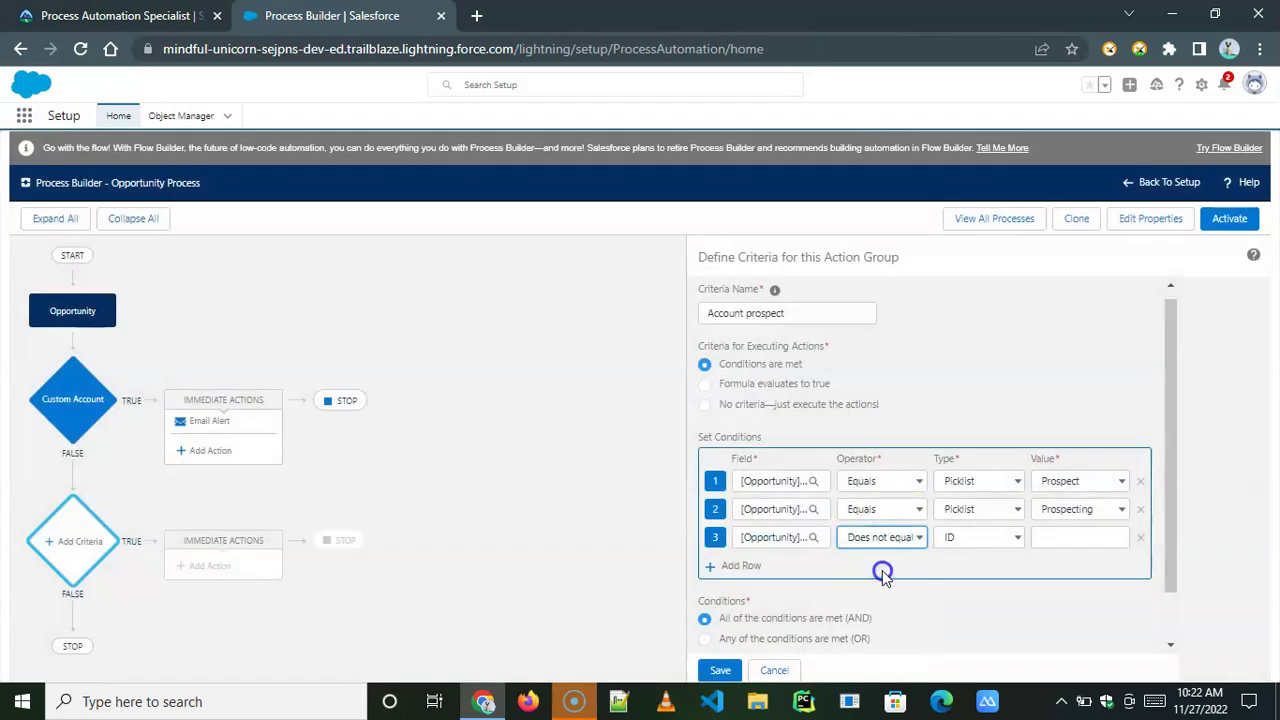
pyautogui.click(972, 540)
pyautogui.click(979, 586)
pyautogui.click(1056, 544)
pyautogui.click(1072, 571)
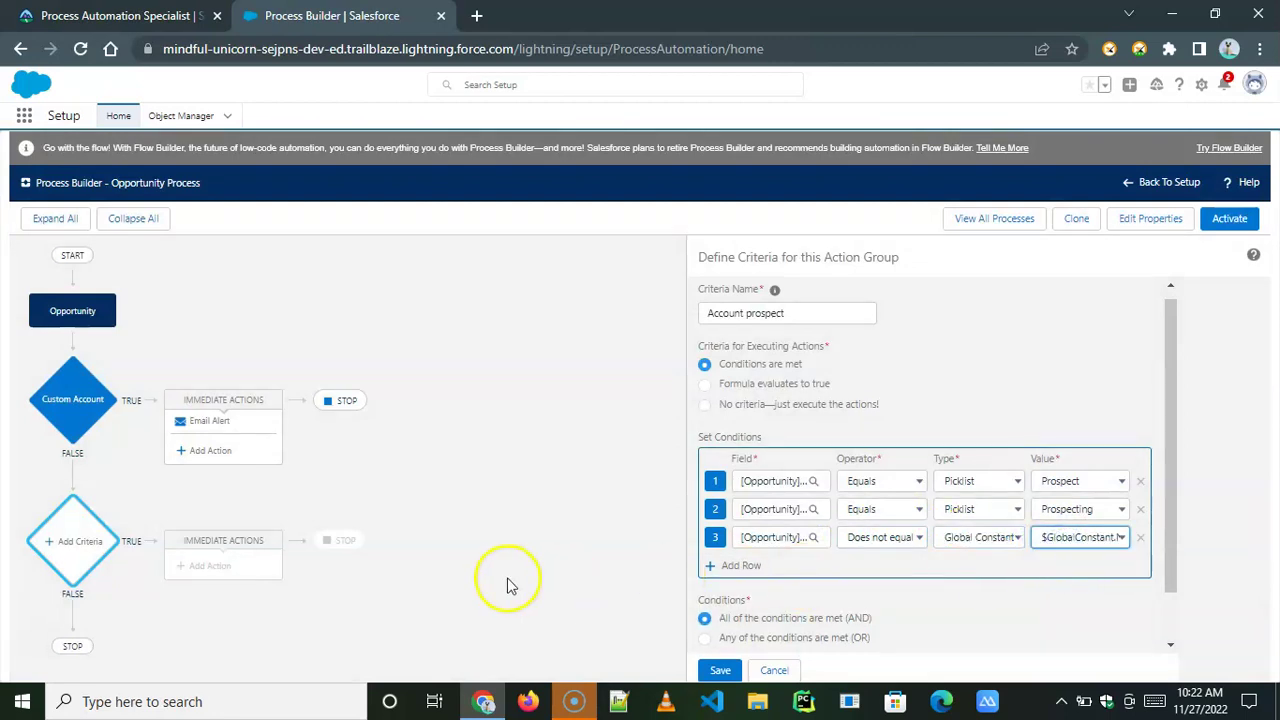
pyautogui.scroll(-1, 729, 632)
pyautogui.click(720, 670)
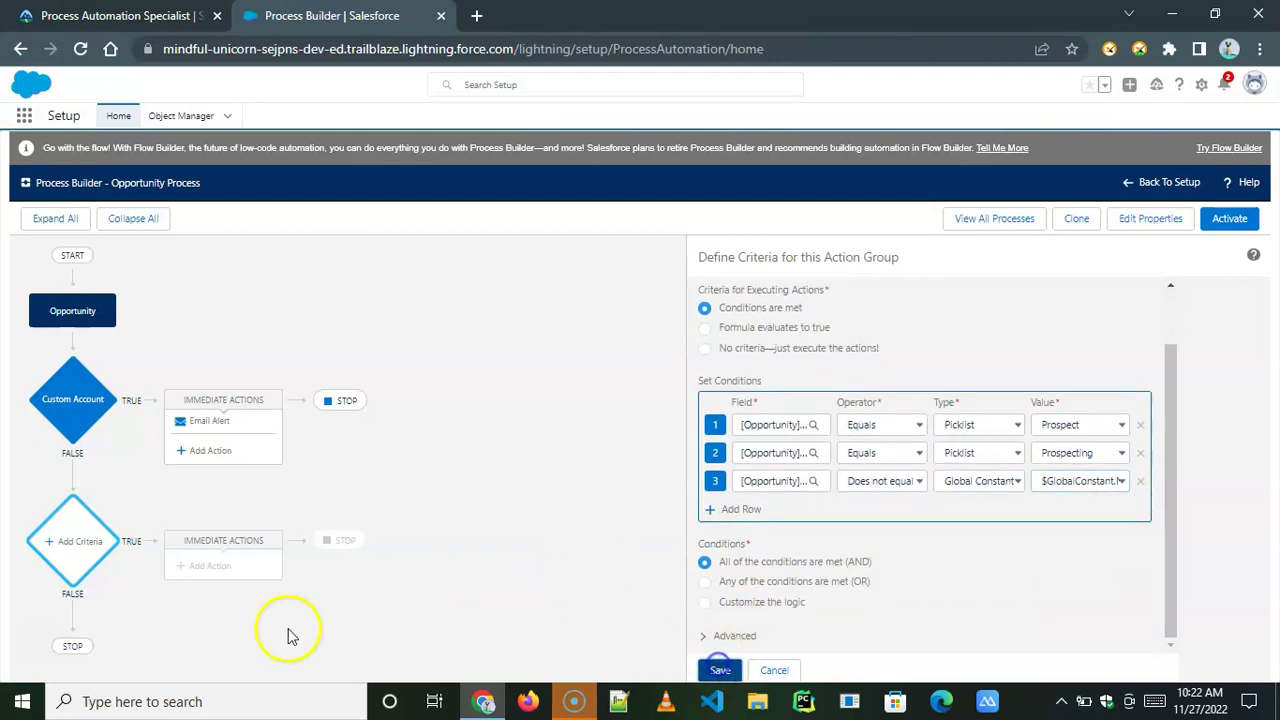
# Step: Add an Email Alerts action named Email Alert to the Account prospect criteria, choosing the existing alert matching "Fina", and save it
pyautogui.click(214, 443)
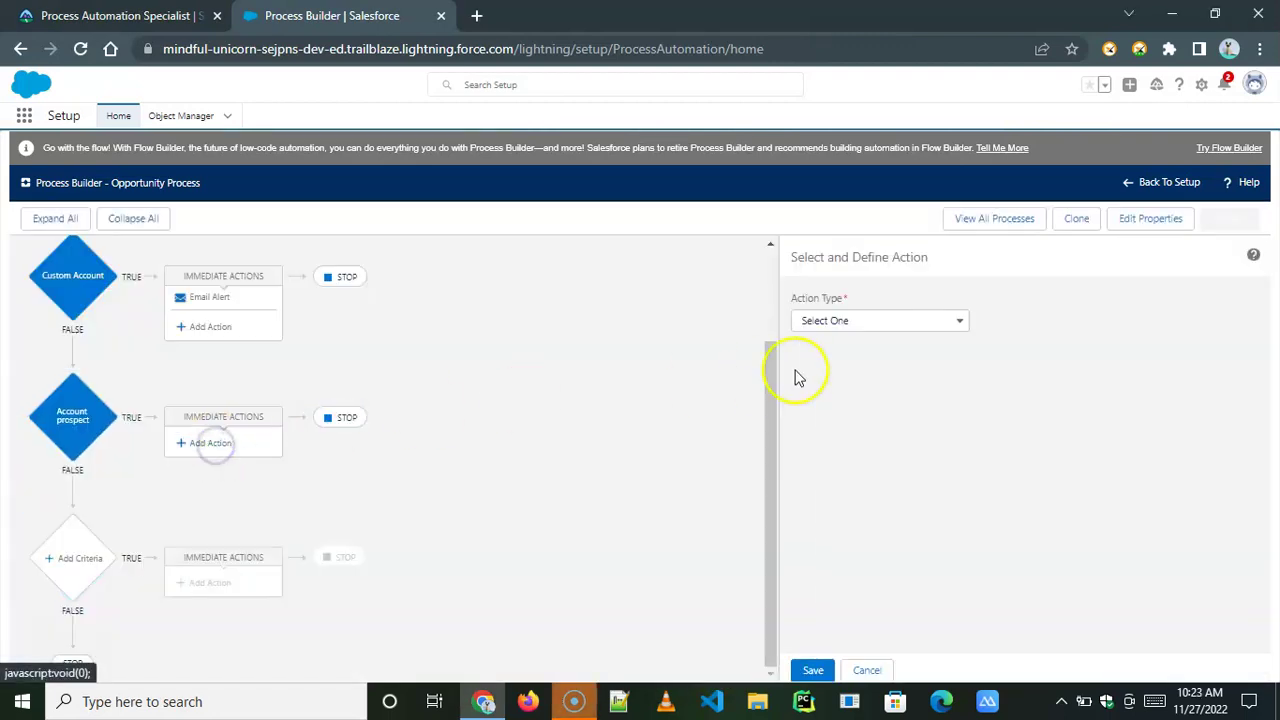
pyautogui.click(850, 321)
pyautogui.click(847, 386)
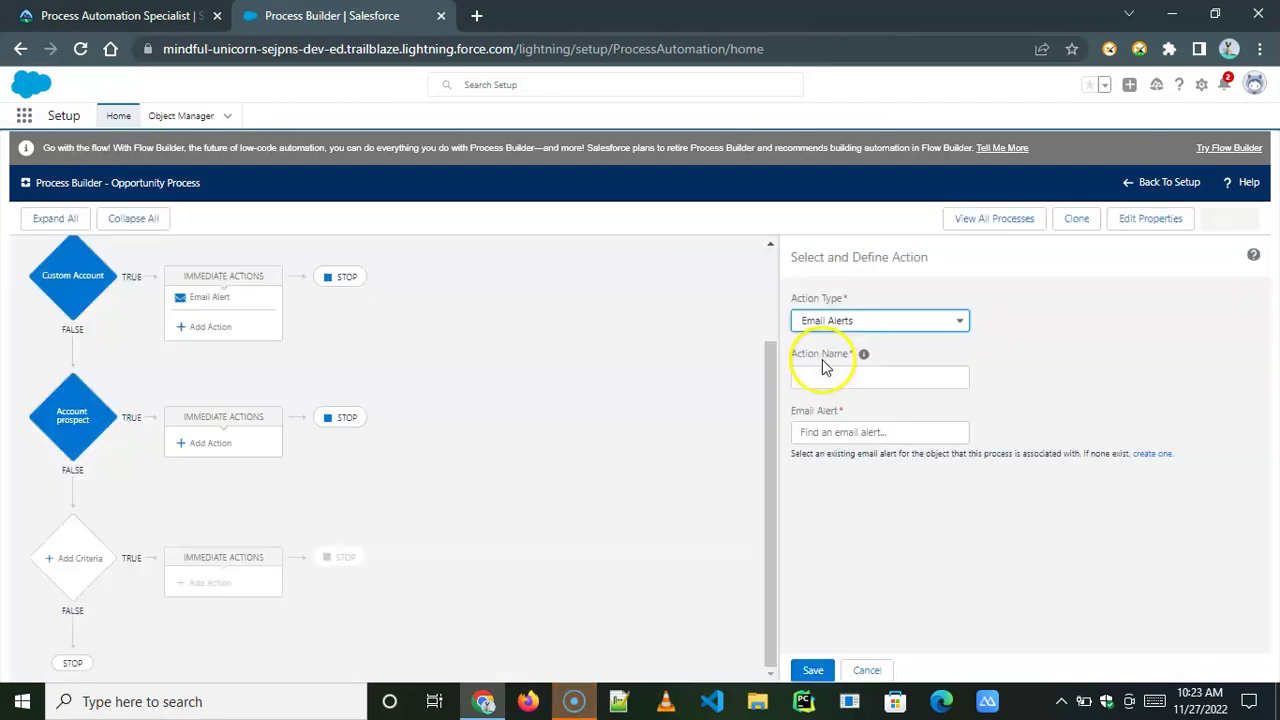
pyautogui.click(812, 377)
pyautogui.write('Ema')
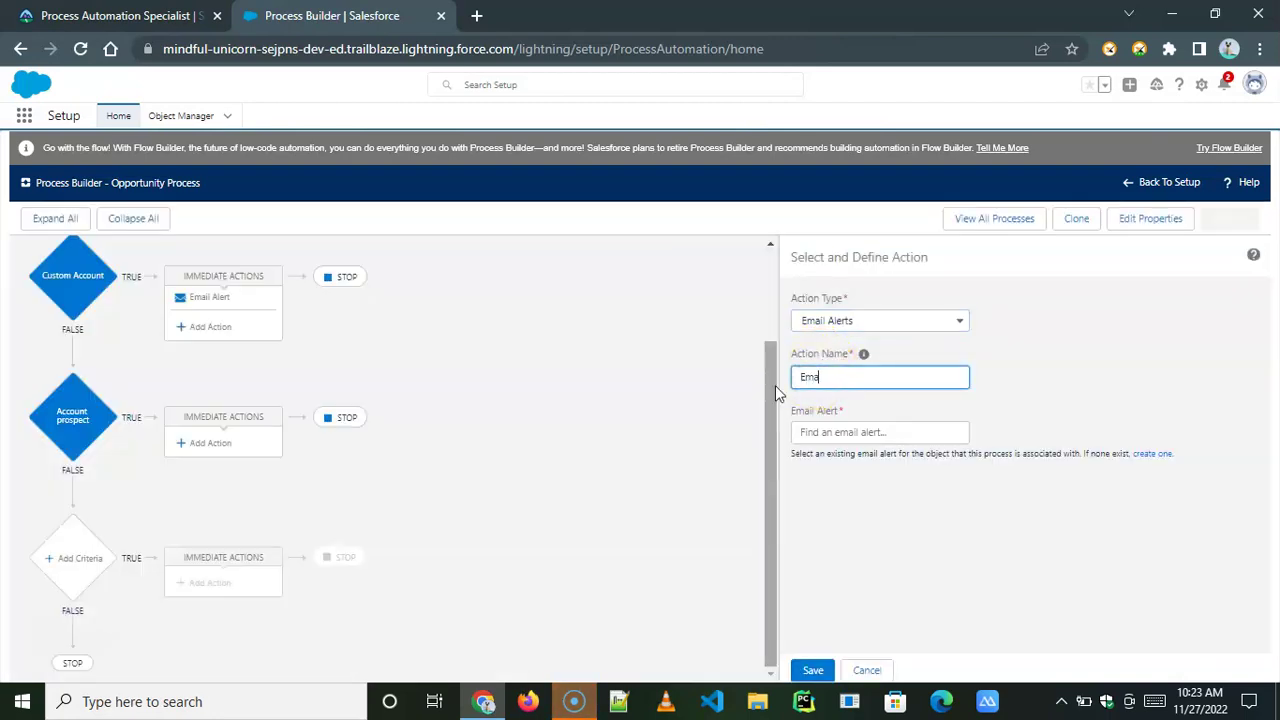
pyautogui.write('il Alert')
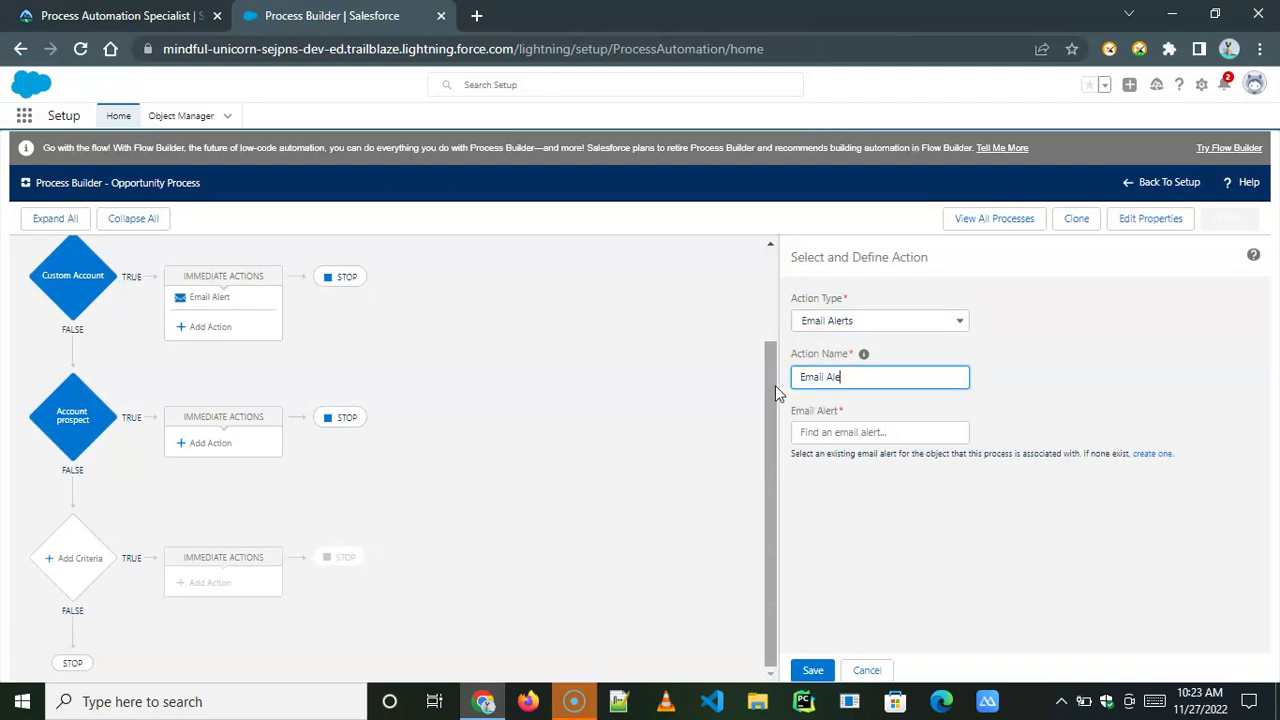
pyautogui.click(866, 432)
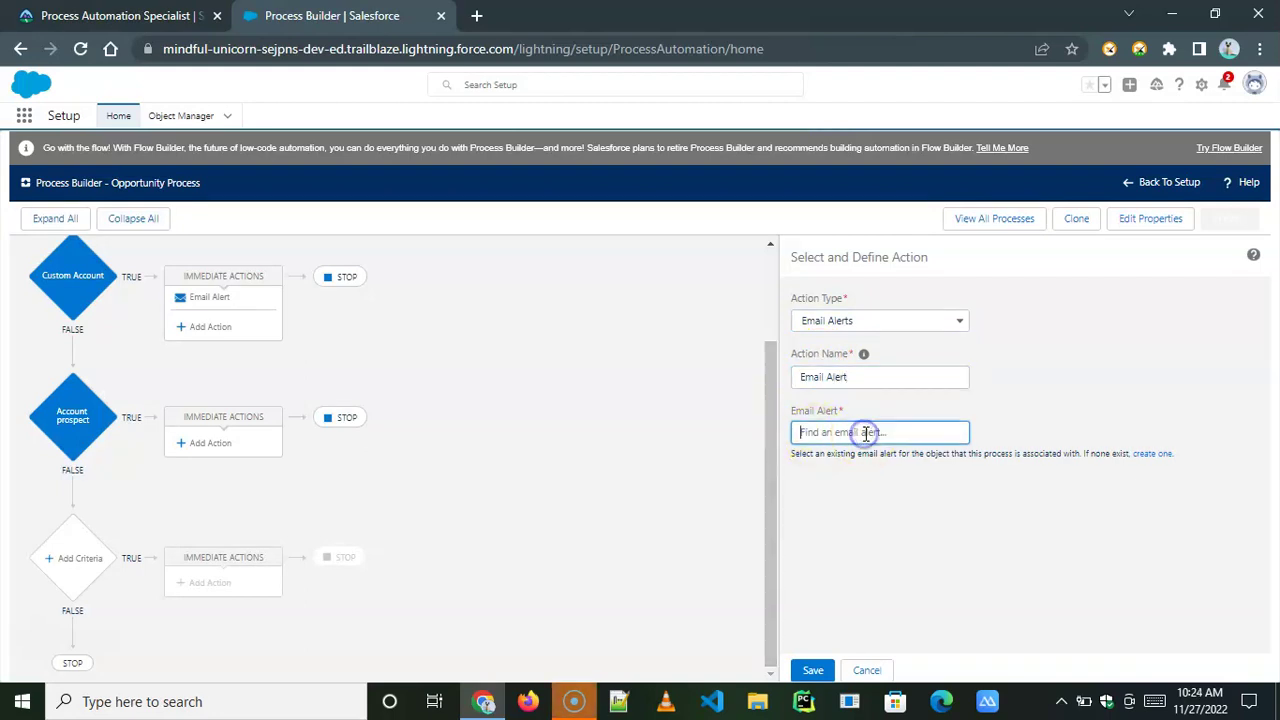
pyautogui.write('Fina')
pyautogui.click(866, 459)
pyautogui.click(812, 670)
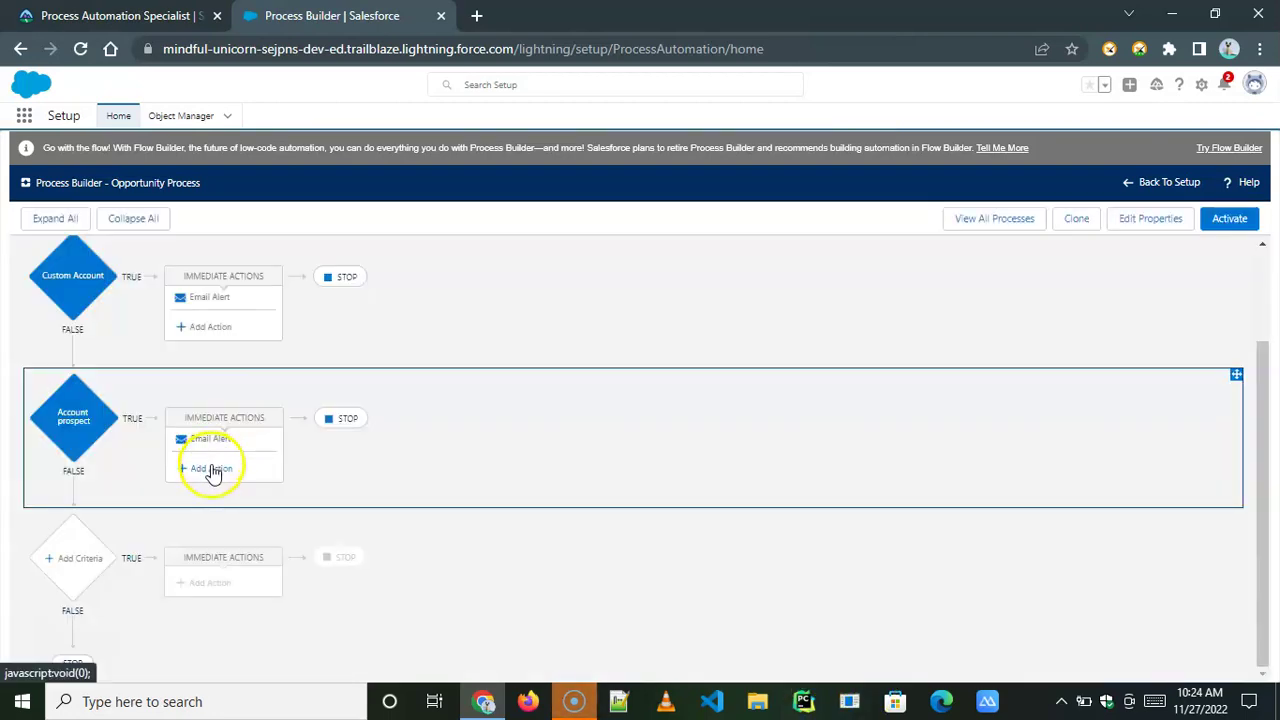
# Step: Add a second Account prospect action of type Create a Record, named Task, with record type Task
pyautogui.click(210, 466)
pyautogui.click(851, 321)
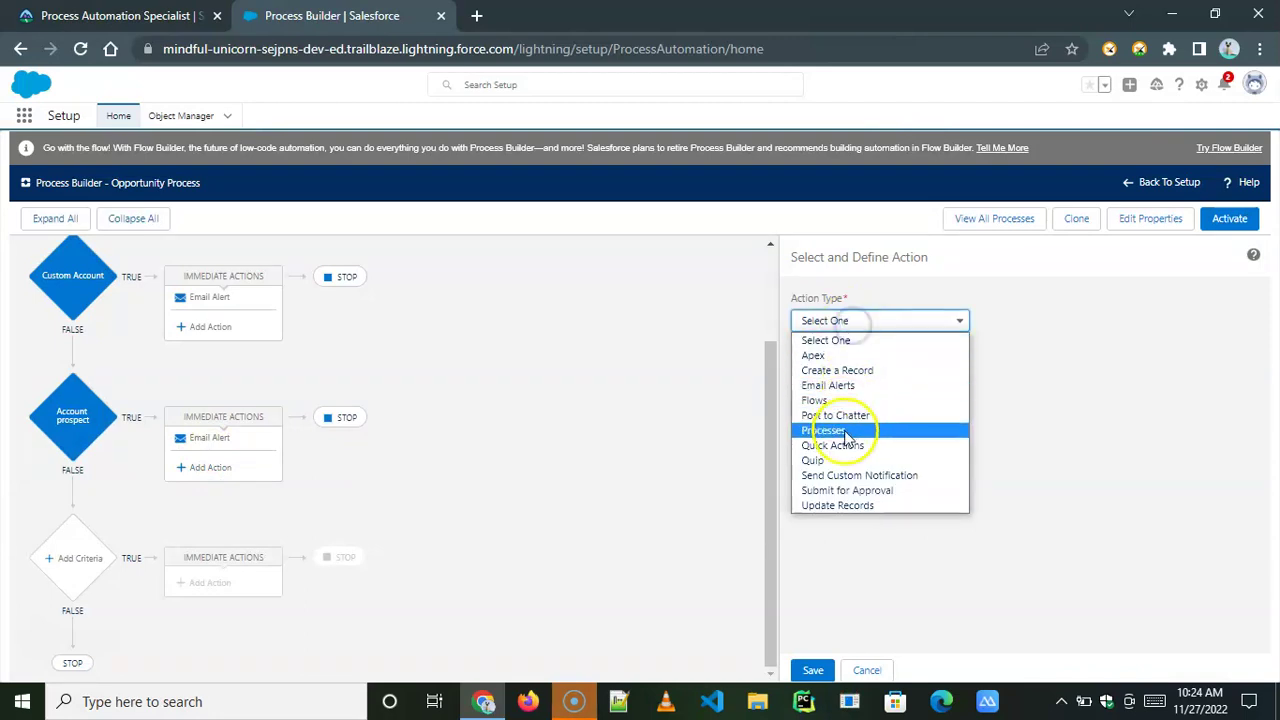
pyautogui.click(834, 370)
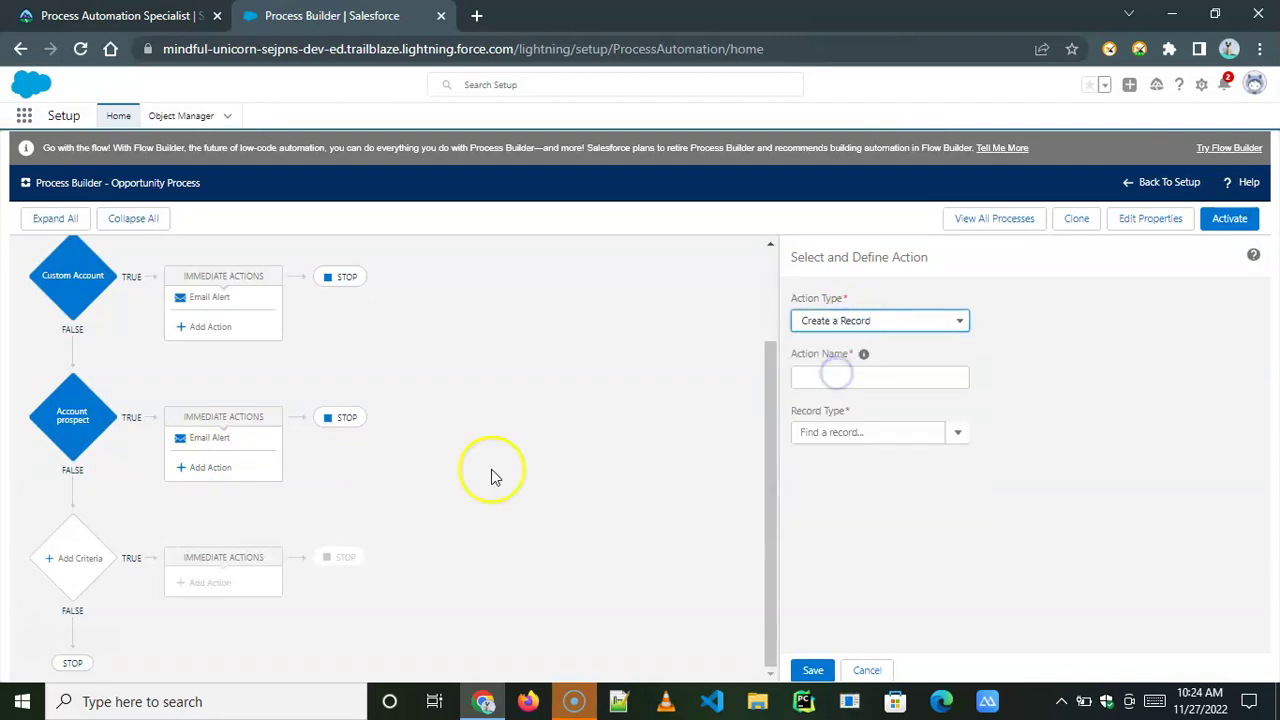
pyautogui.click(830, 378)
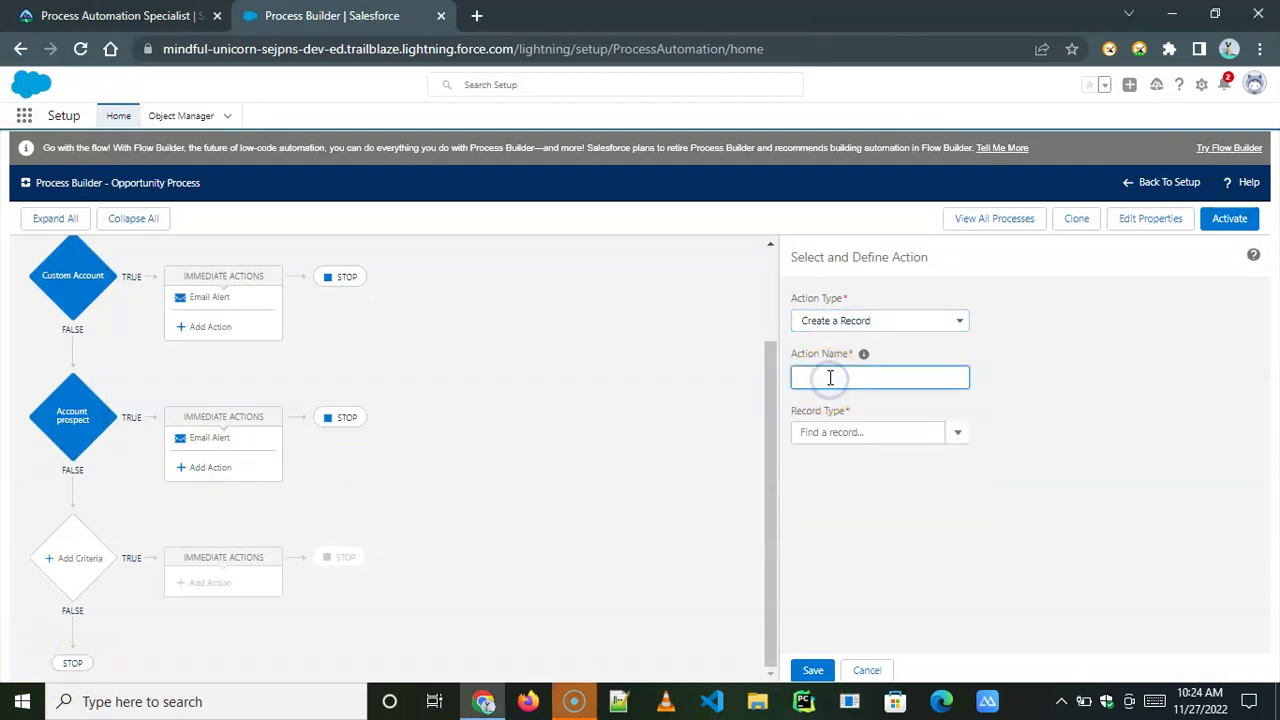
pyautogui.click(831, 433)
pyautogui.write('Task')
pyautogui.click(808, 461)
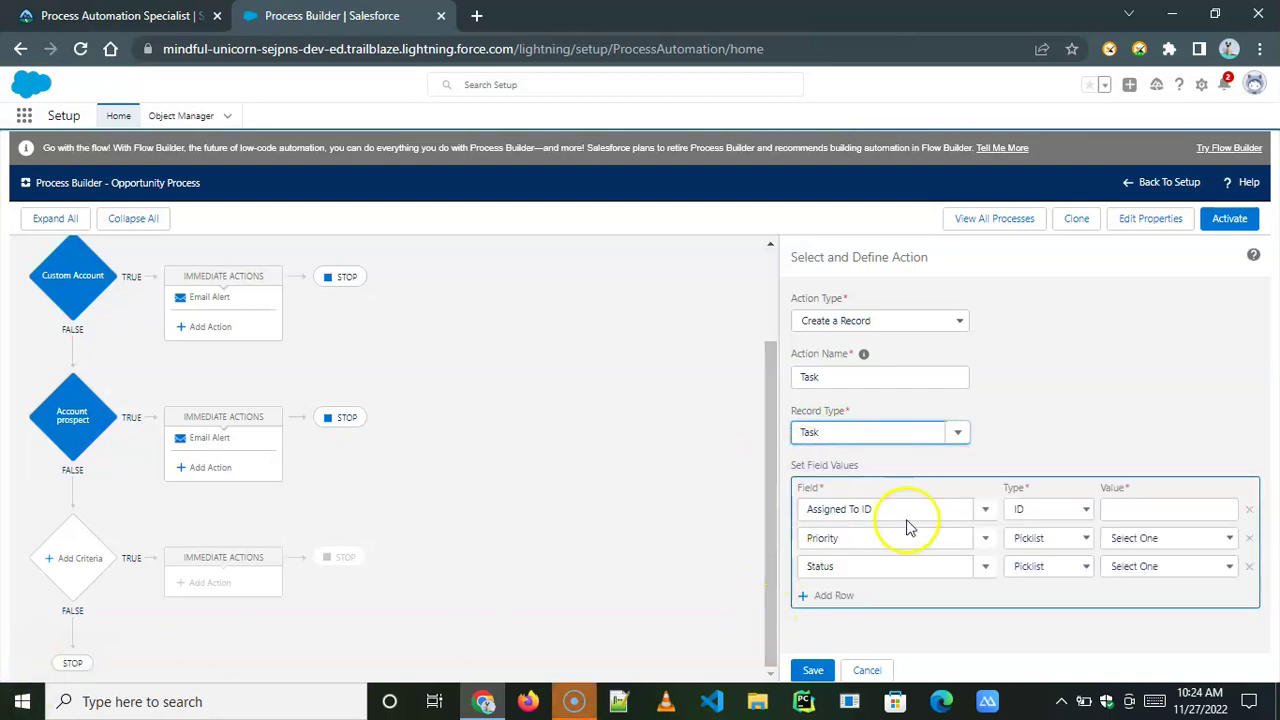
# Step: Set the task's Assigned To ID to a field reference to the Opportunity's Account ID > Owner ID
pyautogui.click(1136, 510)
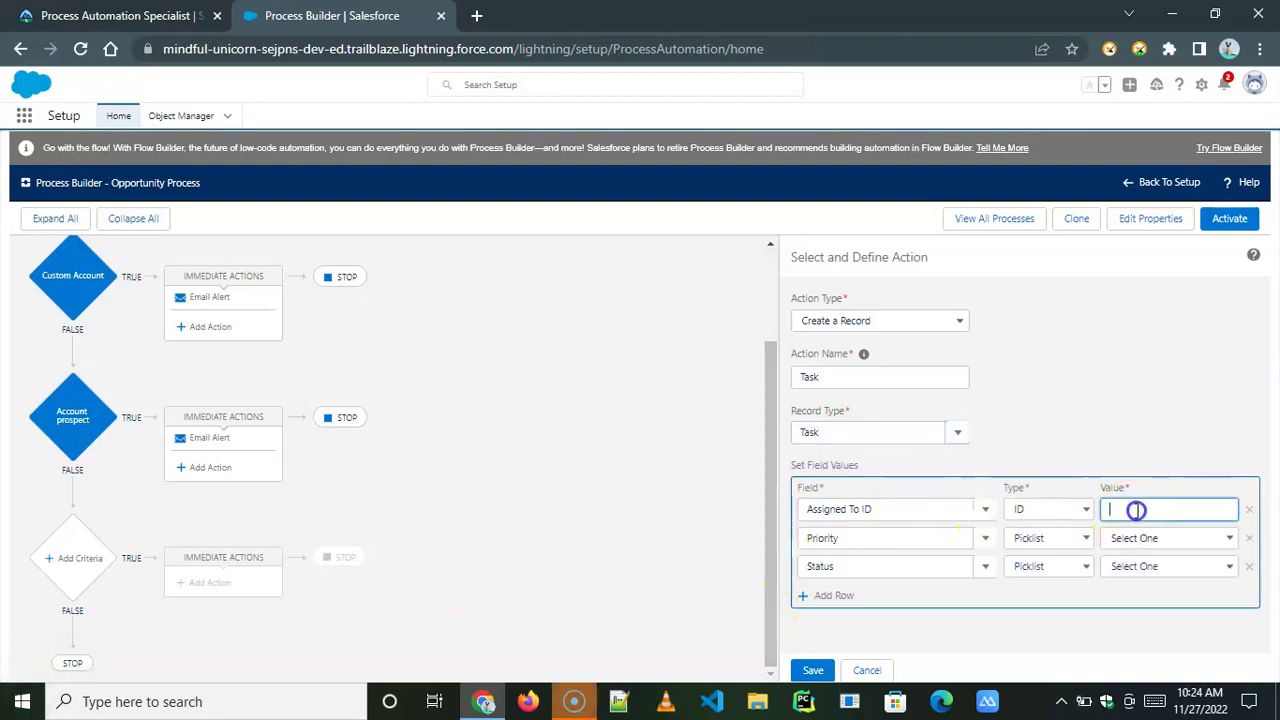
pyautogui.click(1068, 512)
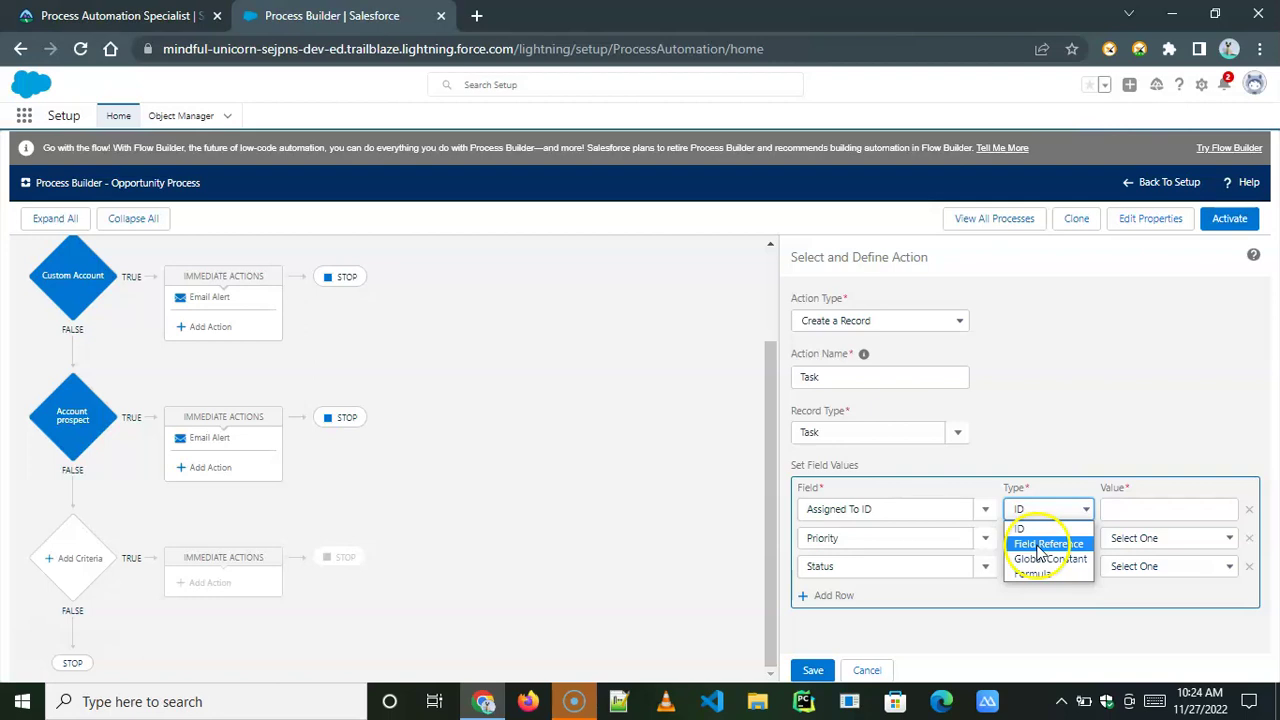
pyautogui.click(1045, 544)
pyautogui.click(1123, 510)
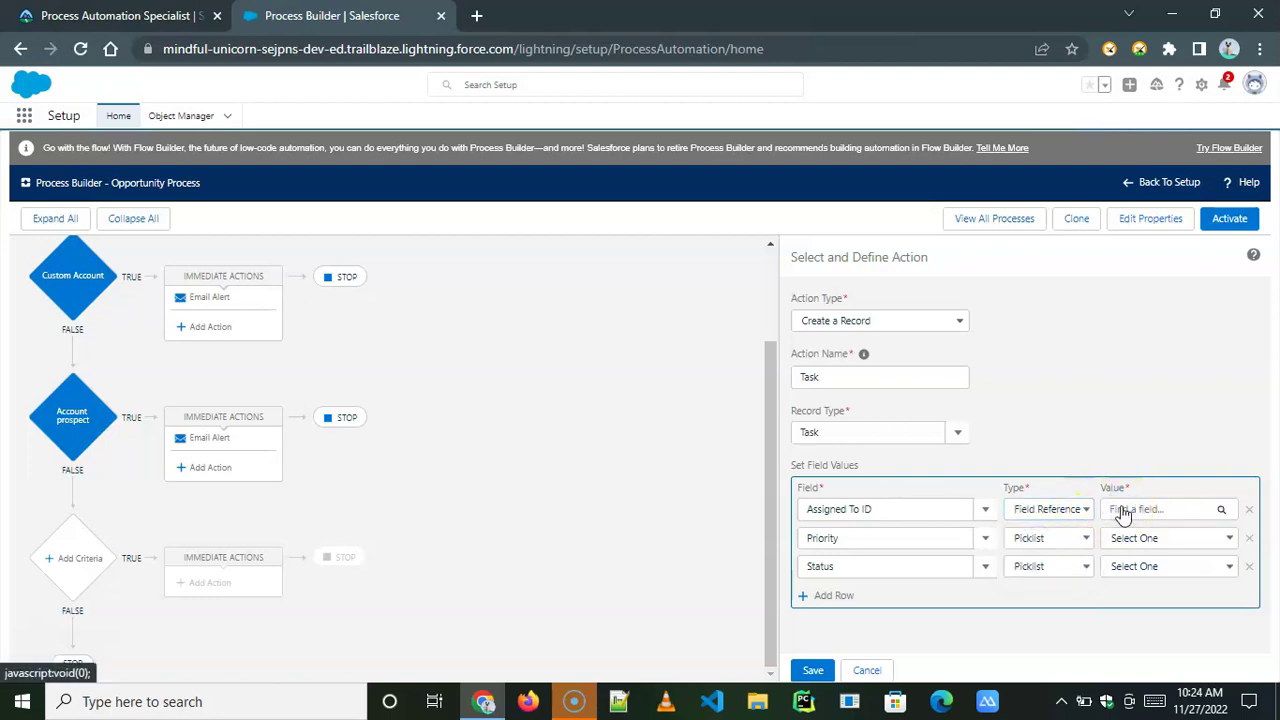
pyautogui.click(543, 345)
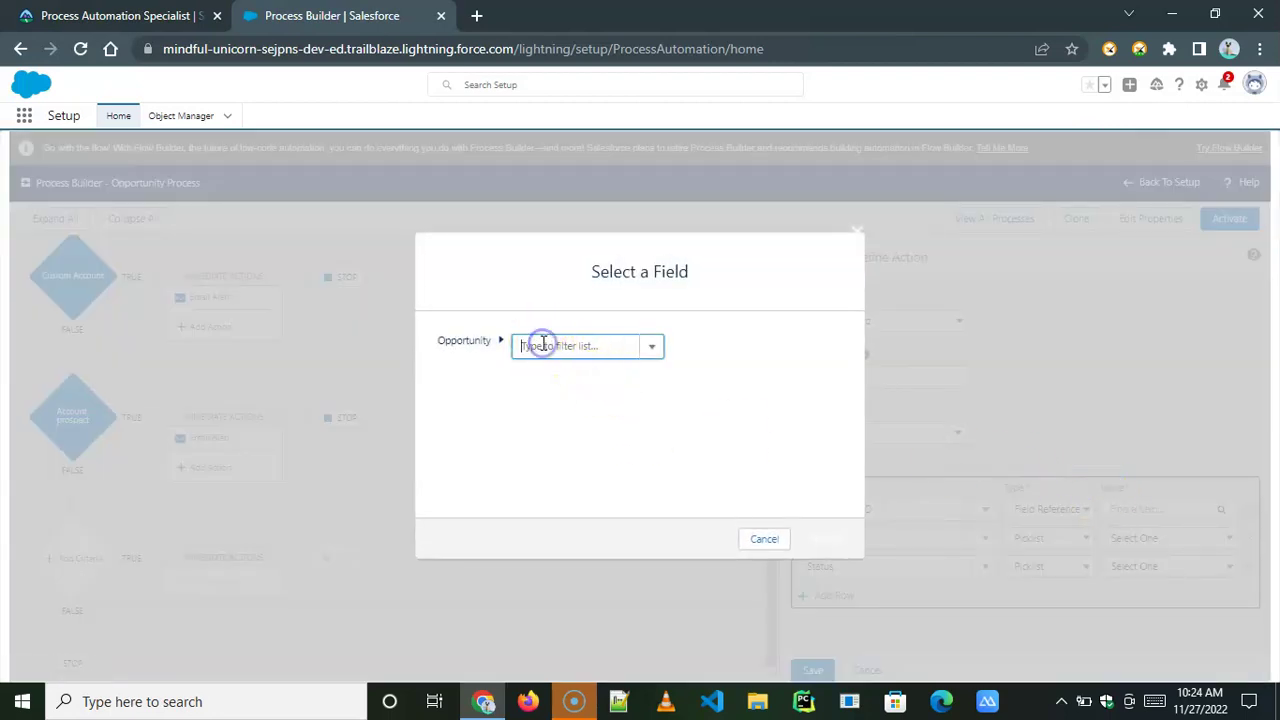
pyautogui.write('A')
pyautogui.click(556, 373)
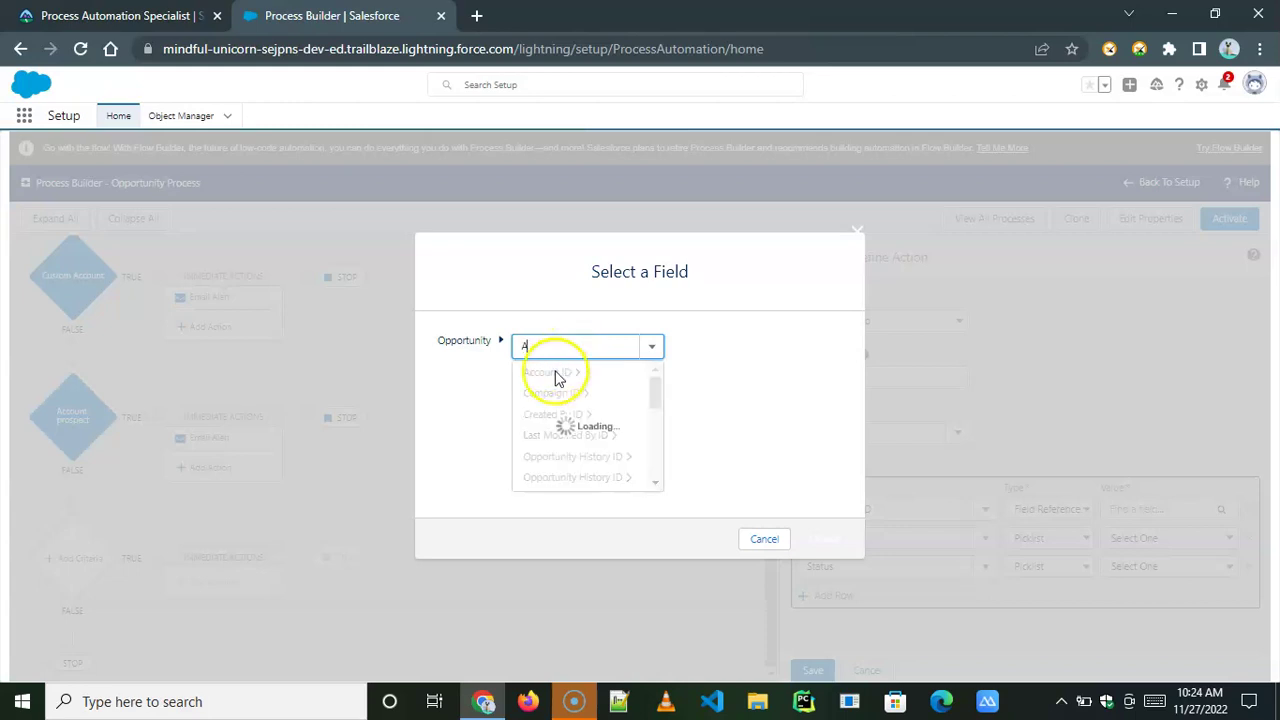
pyautogui.click(591, 320)
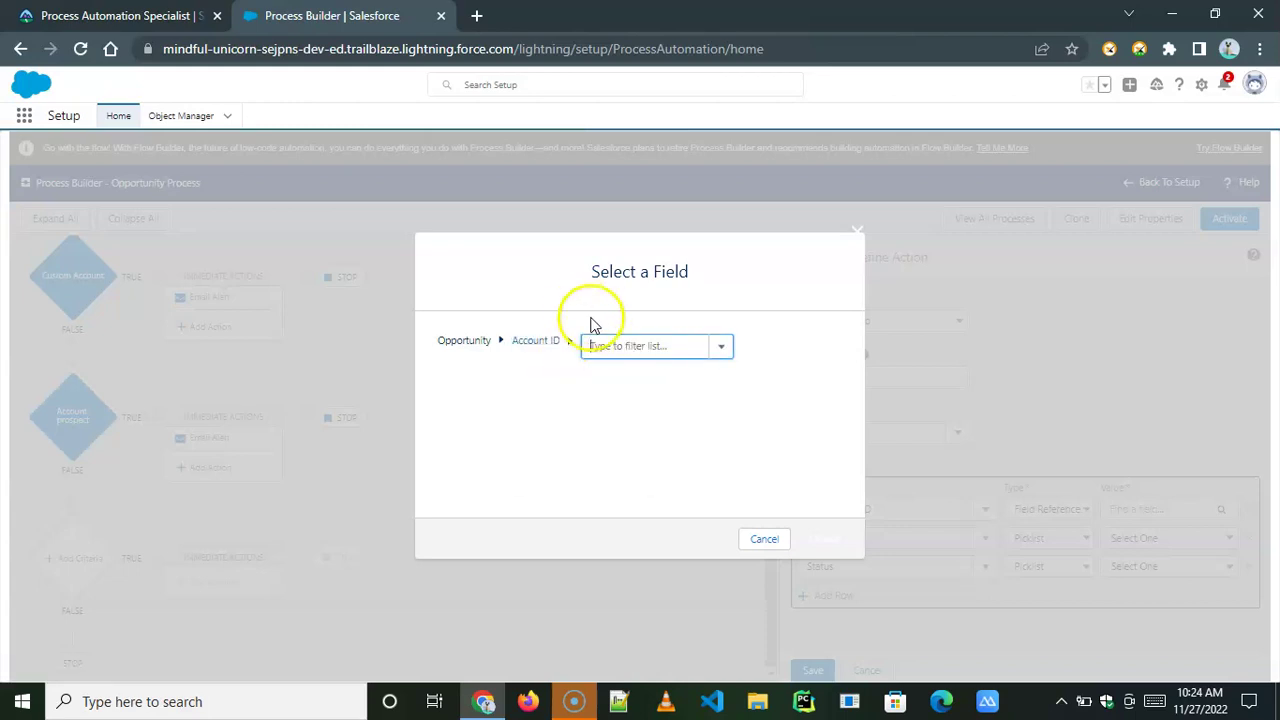
pyautogui.write('Own')
pyautogui.click(614, 392)
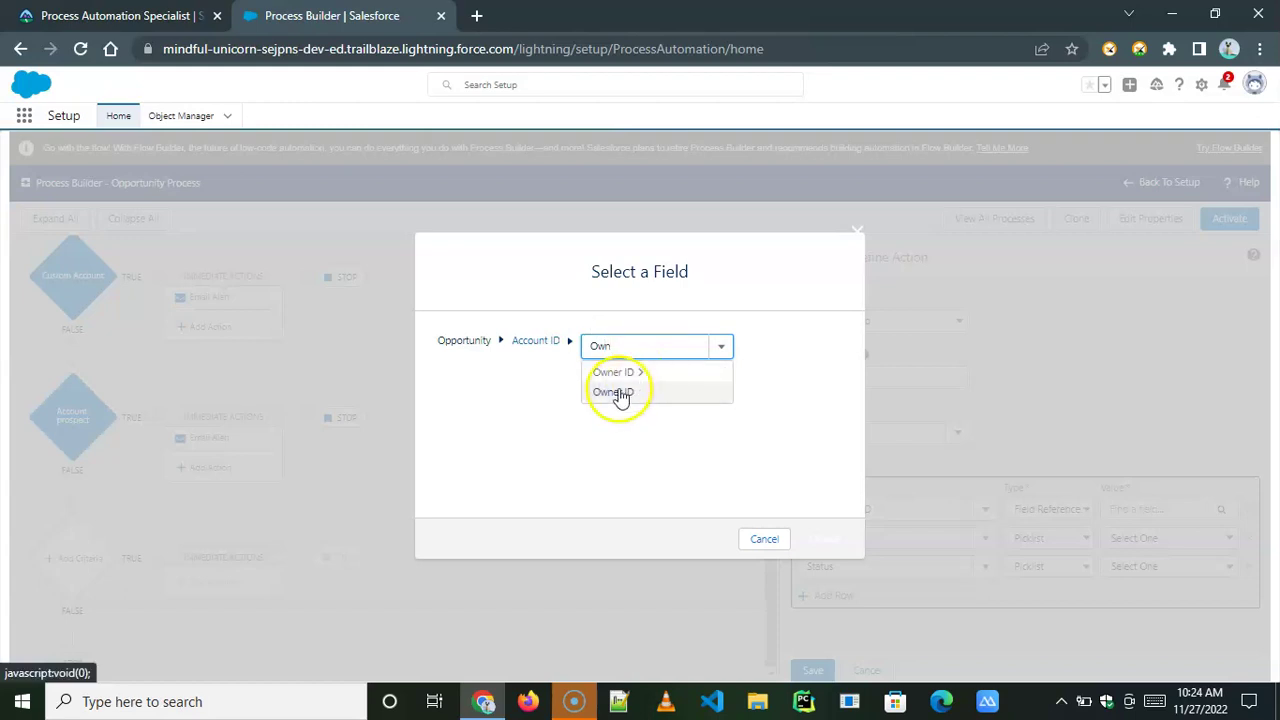
pyautogui.click(825, 538)
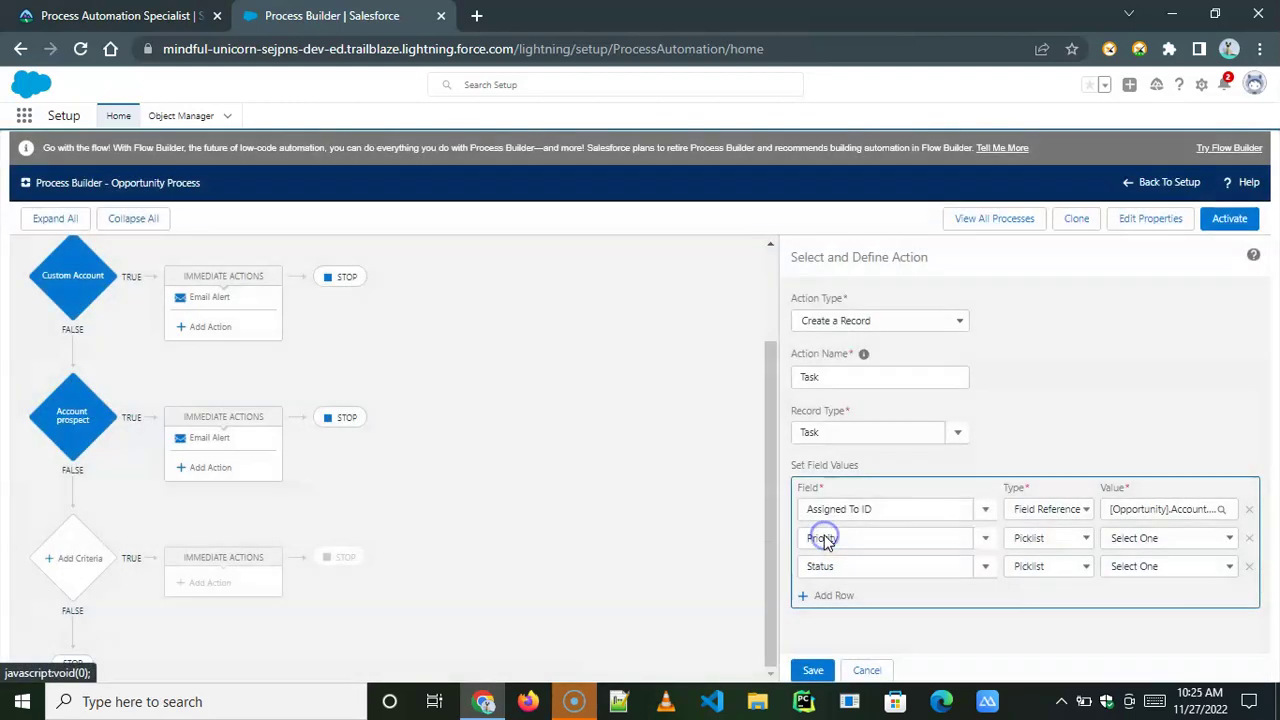
# Step: Set the task's Priority to High and its Status to In Progress
pyautogui.click(1175, 537)
pyautogui.click(1138, 568)
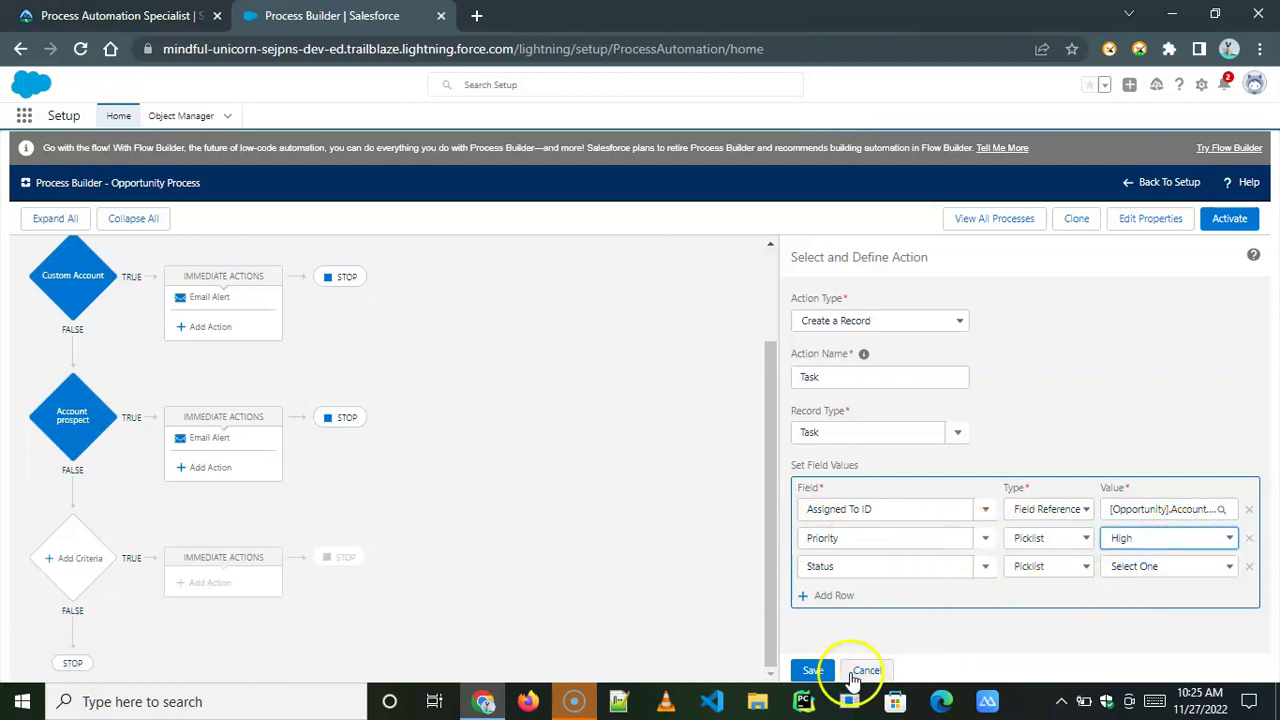
pyautogui.click(1141, 572)
pyautogui.click(1136, 617)
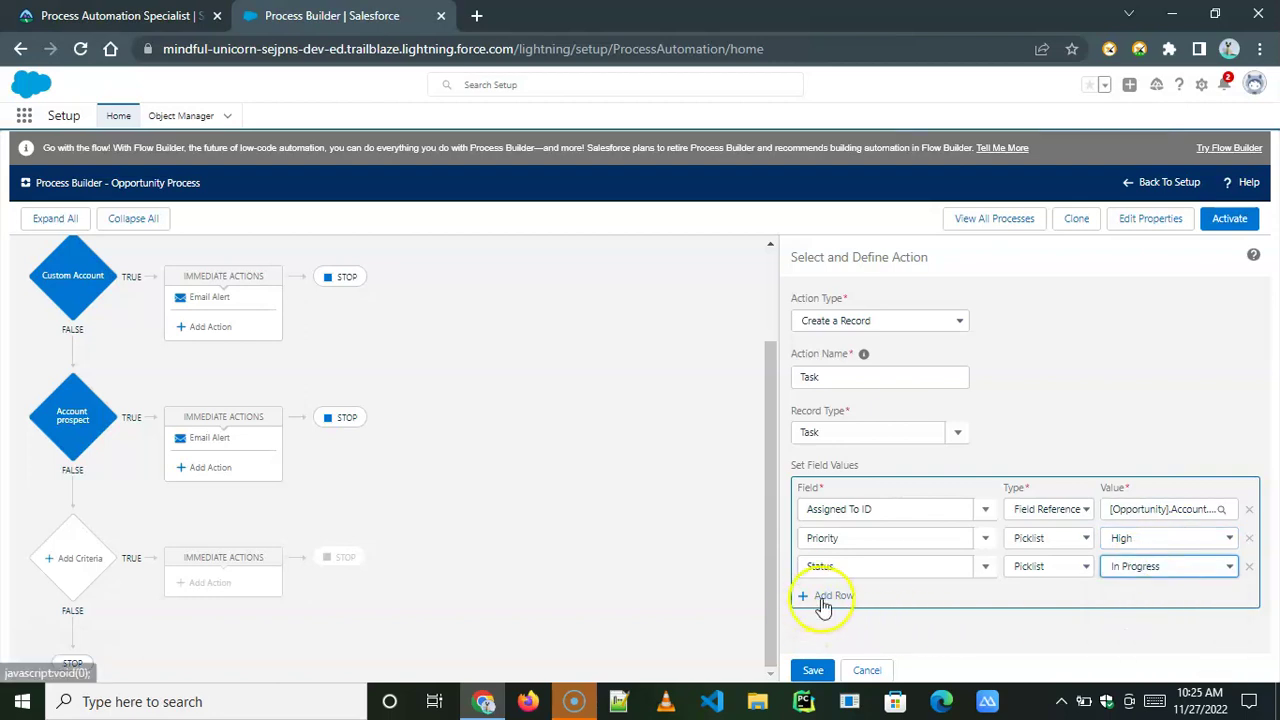
# Step: Add a Related To ID row to the task's field values, with a field reference to the Opportunity ID
pyautogui.click(826, 596)
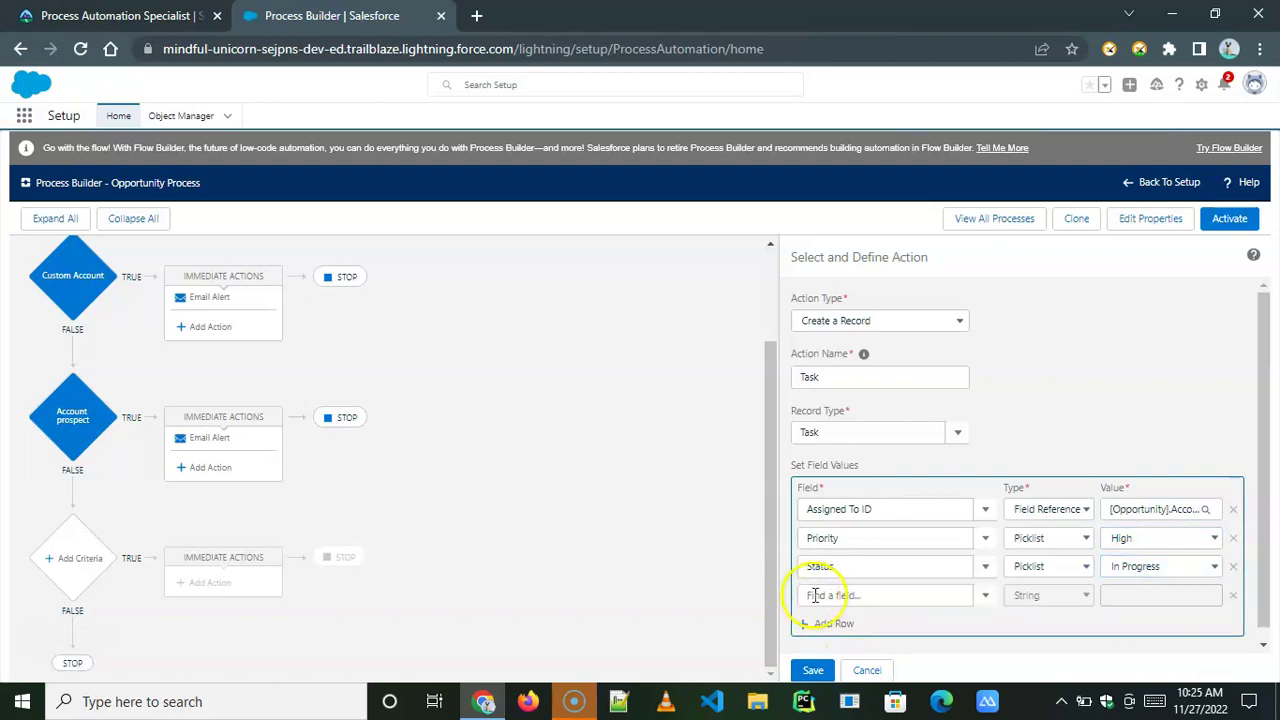
pyautogui.click(818, 596)
pyautogui.write('re')
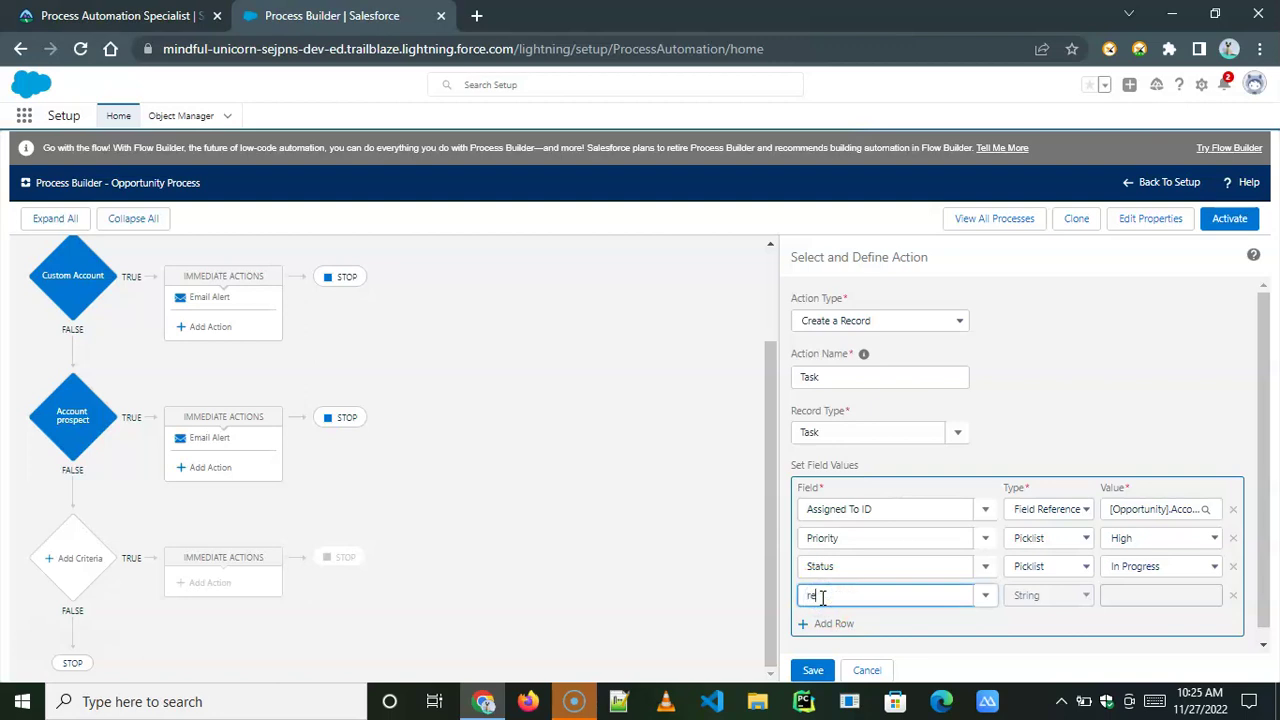
pyautogui.write('lat')
pyautogui.click(840, 618)
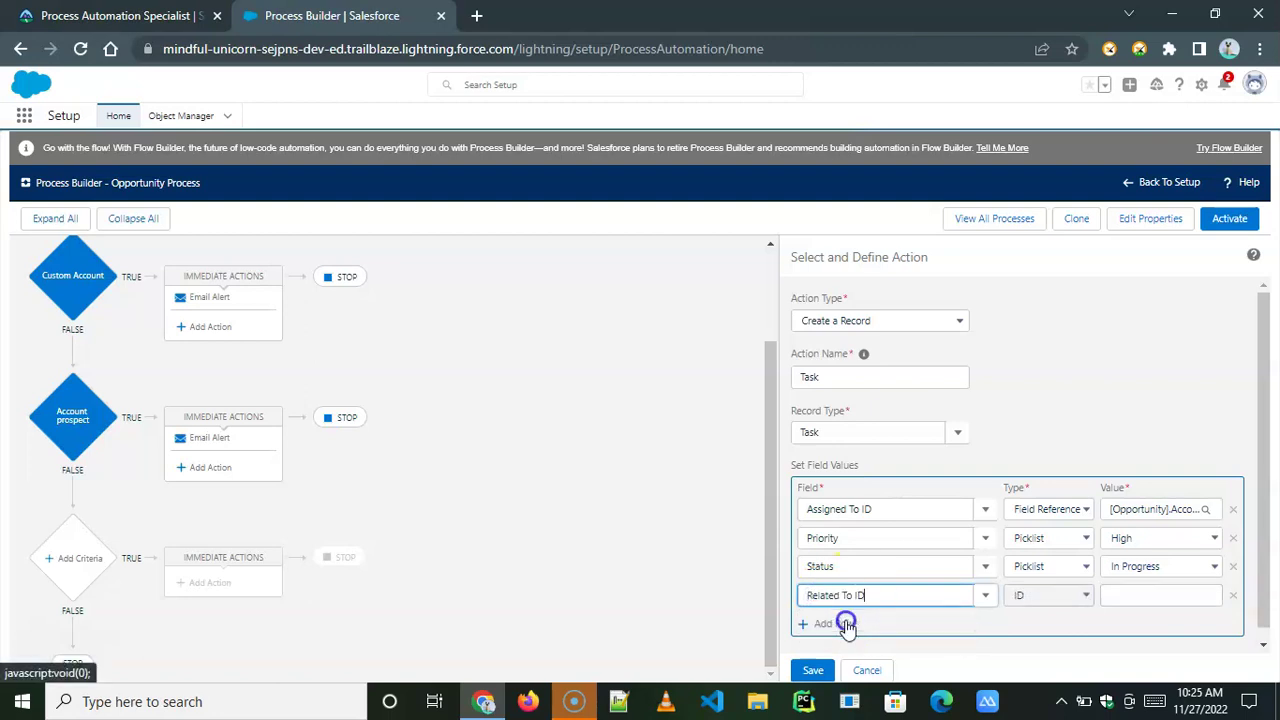
pyautogui.click(1043, 598)
pyautogui.click(1046, 623)
pyautogui.click(1133, 598)
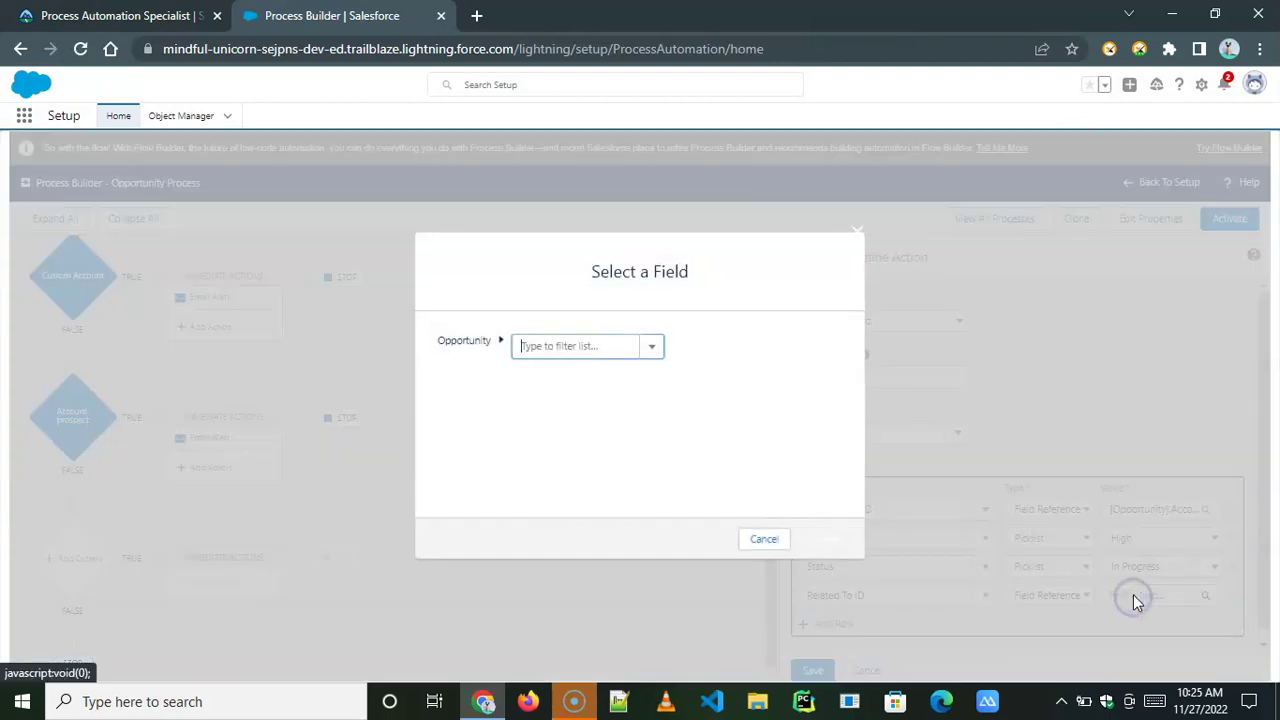
pyautogui.click(567, 350)
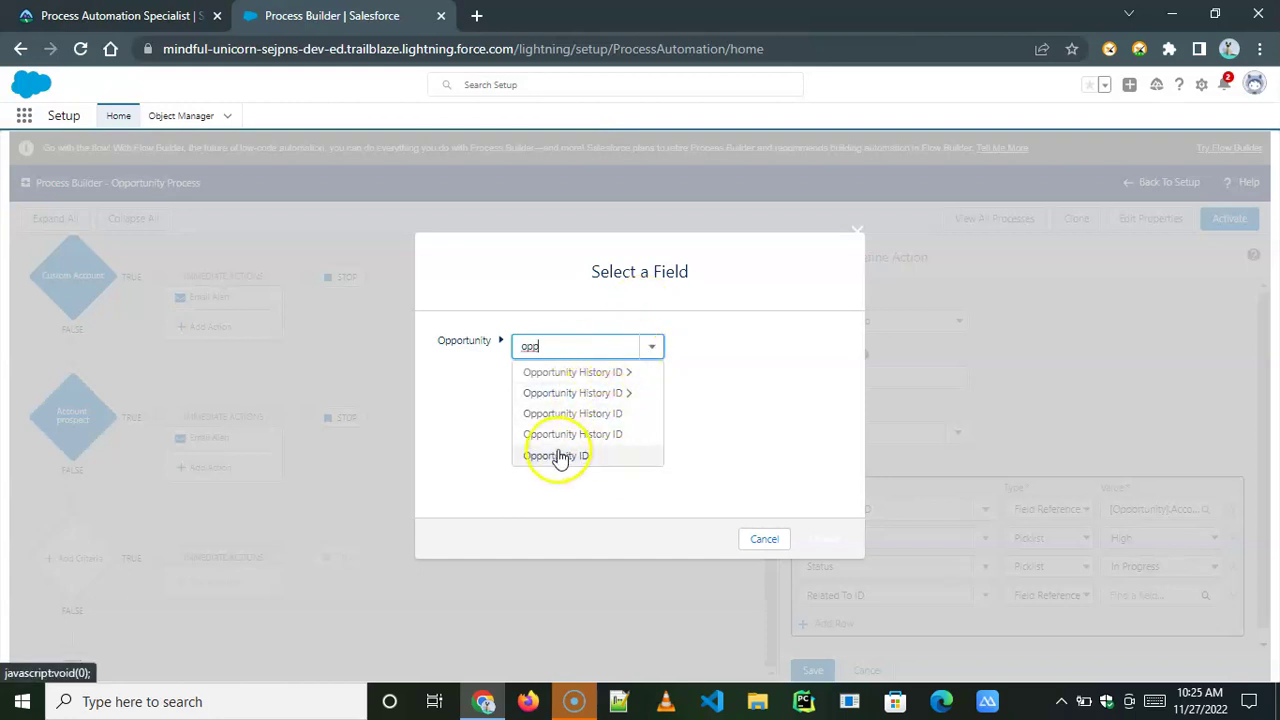
pyautogui.click(558, 456)
pyautogui.click(821, 538)
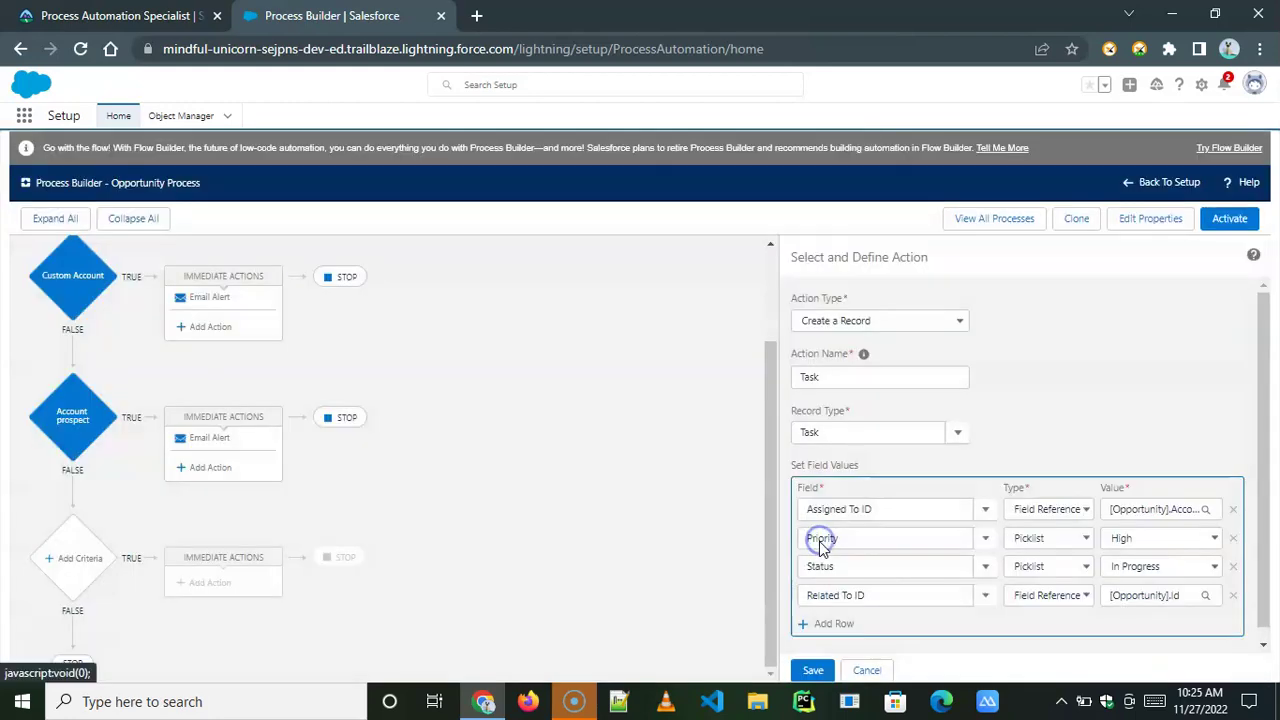
# Step: Add a Subject row to the task's field values with the string Send Marketing Materials
pyautogui.click(829, 623)
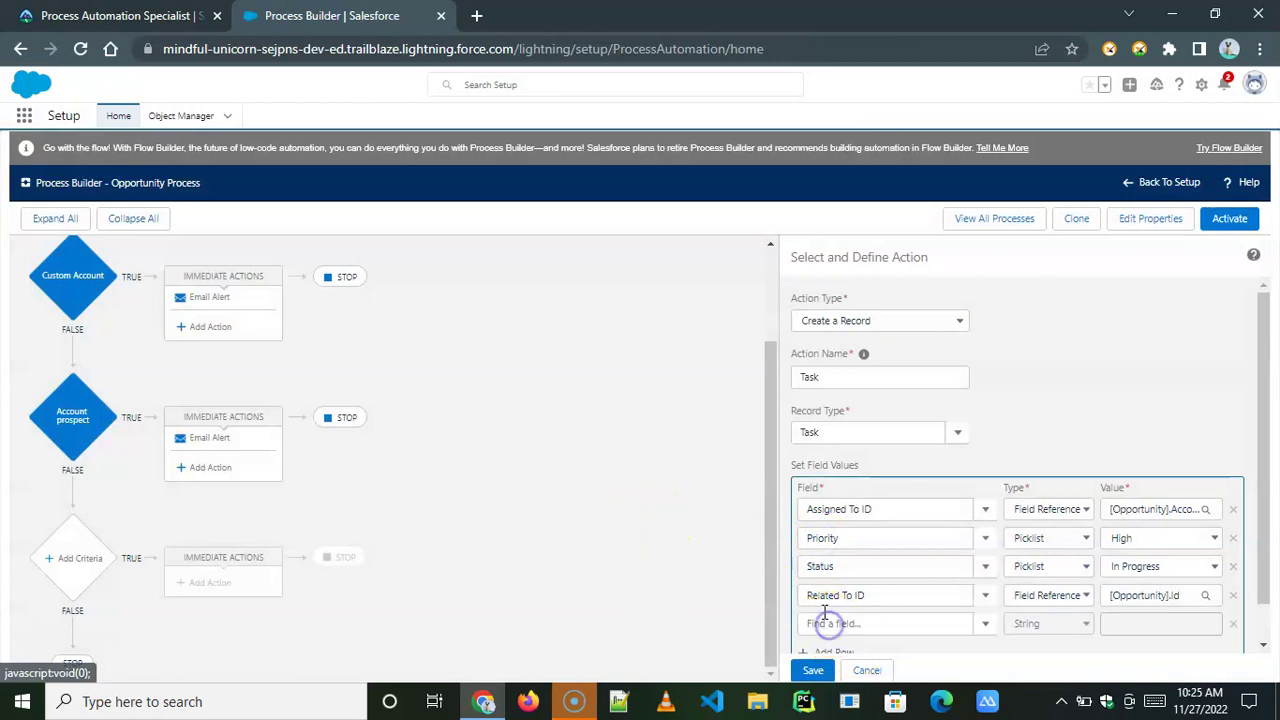
pyautogui.click(822, 624)
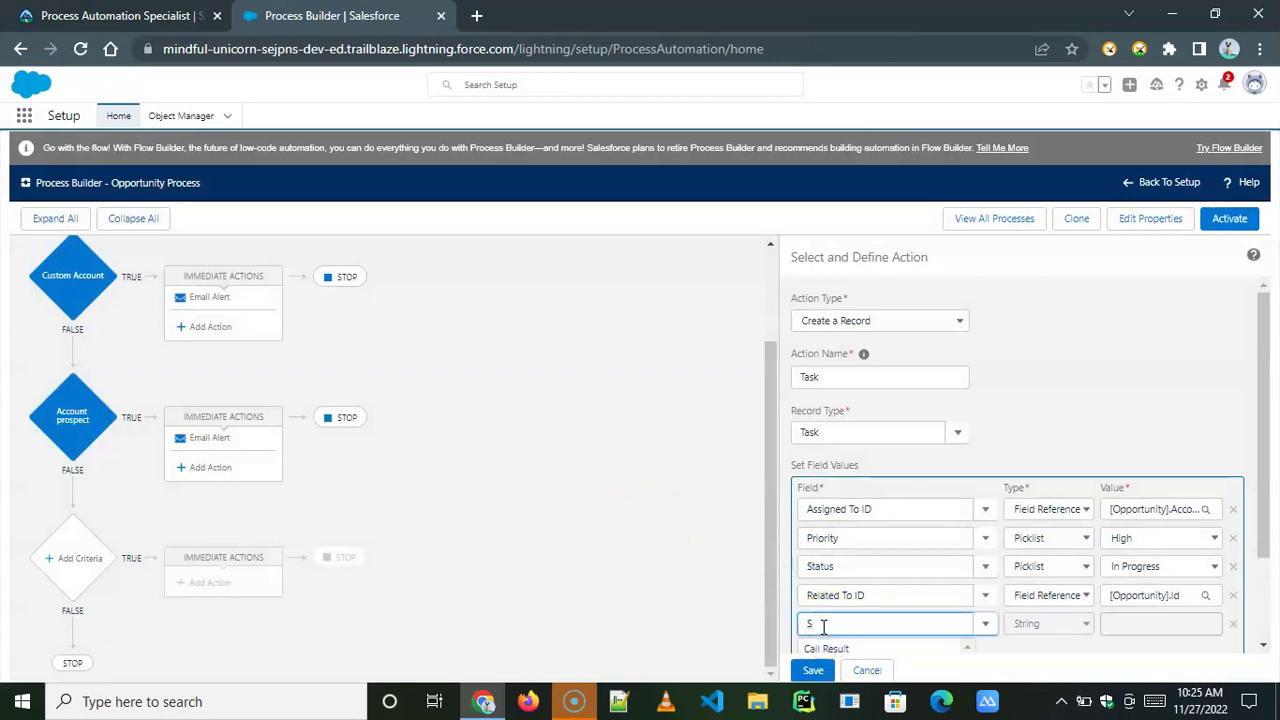
pyautogui.write('Su')
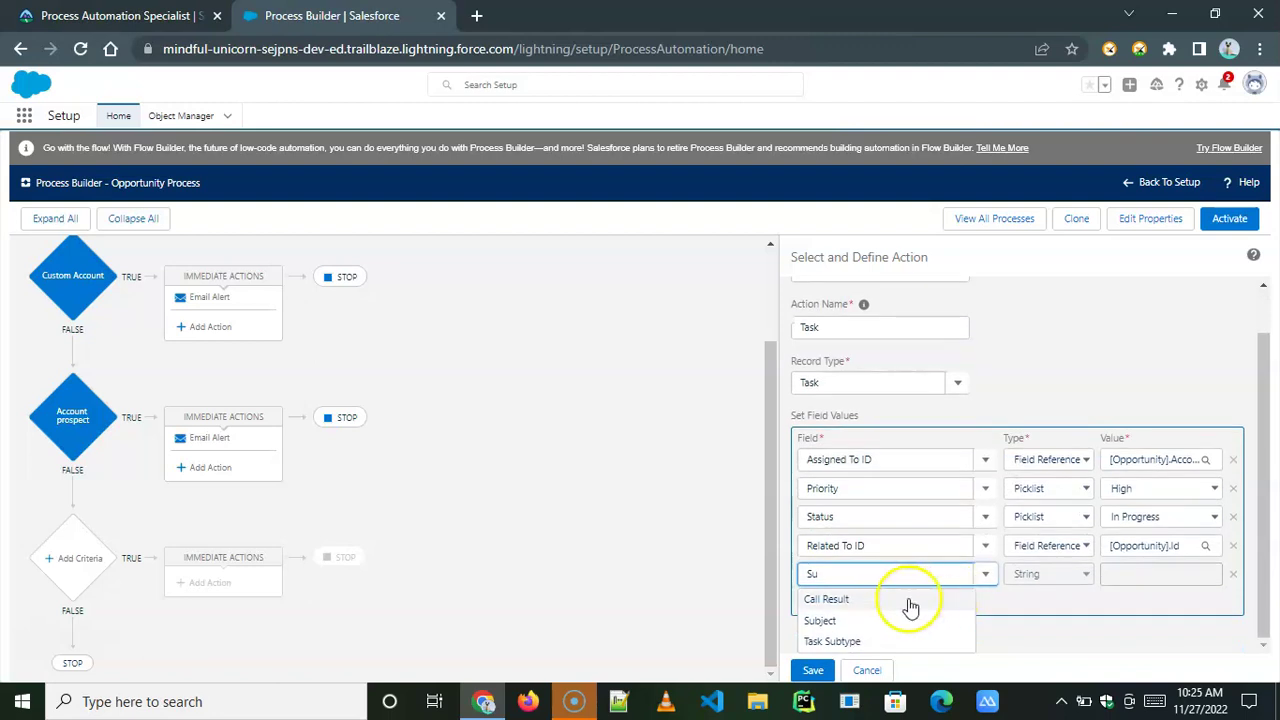
pyautogui.click(826, 630)
pyautogui.click(1135, 588)
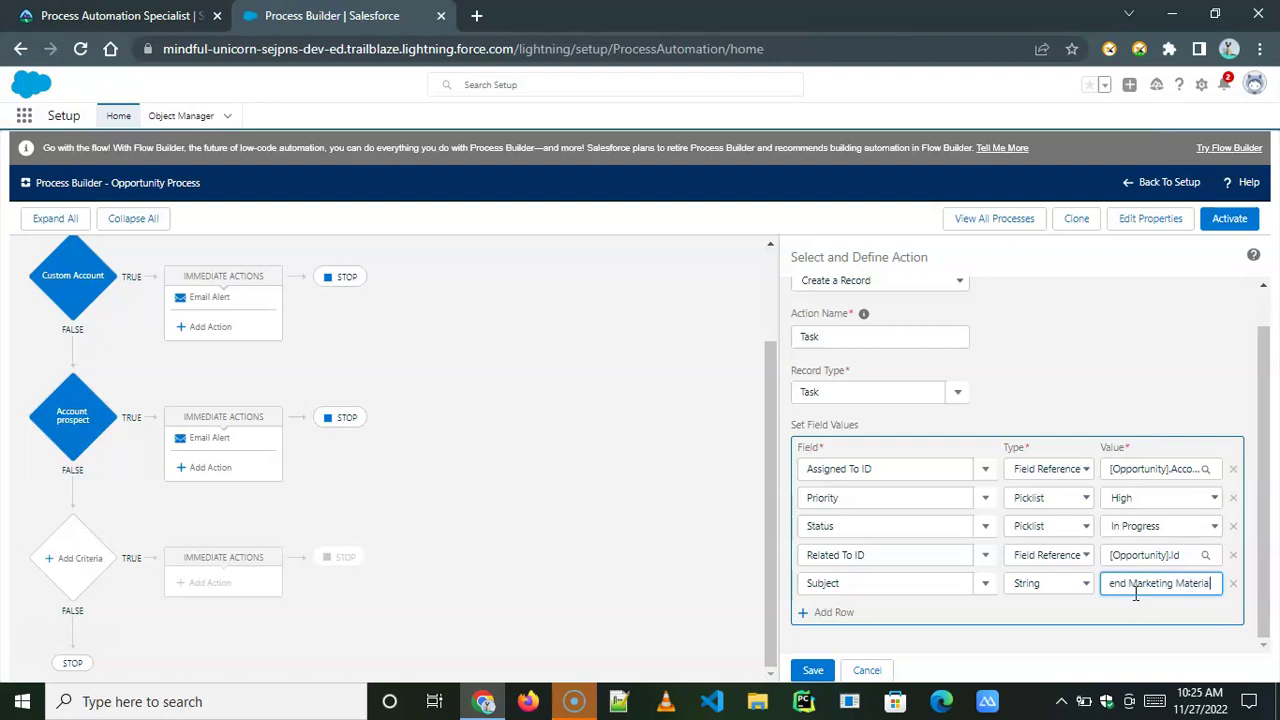
pyautogui.write('s')
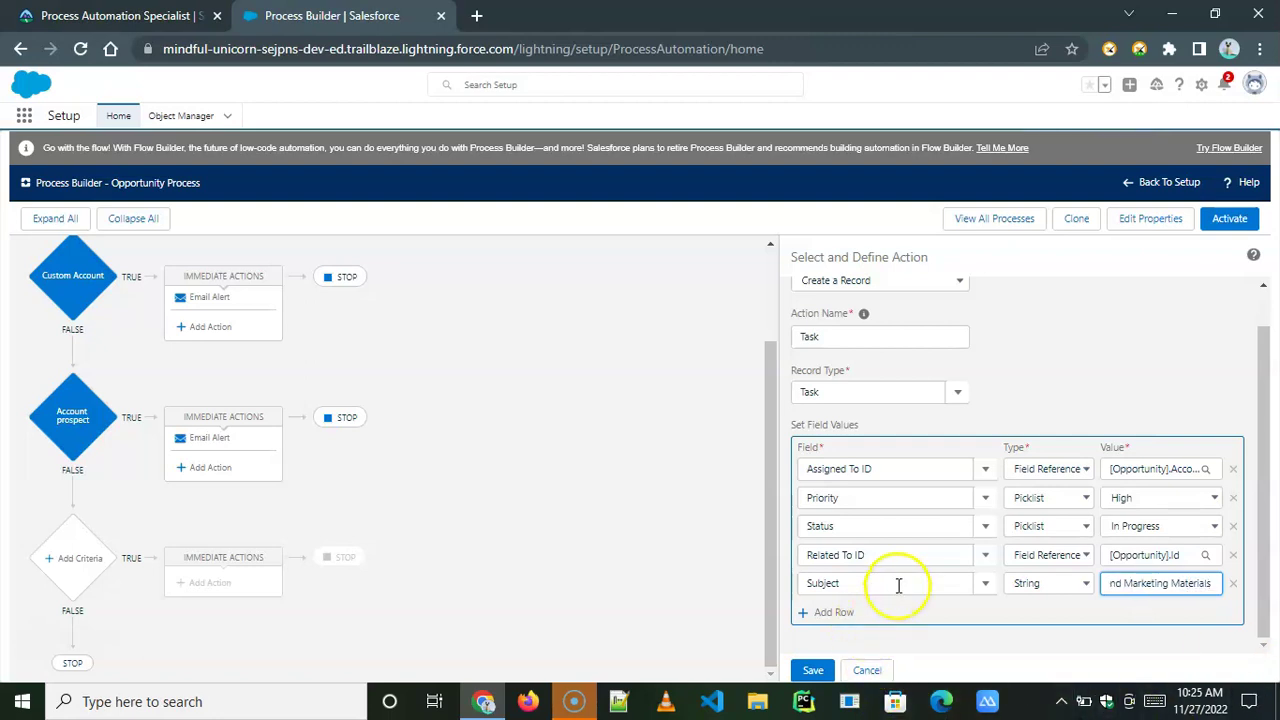
# Step: Add a Due Date Only row to the task's field values, with Formula as its type
pyautogui.click(830, 612)
pyautogui.click(826, 612)
pyautogui.write('Due')
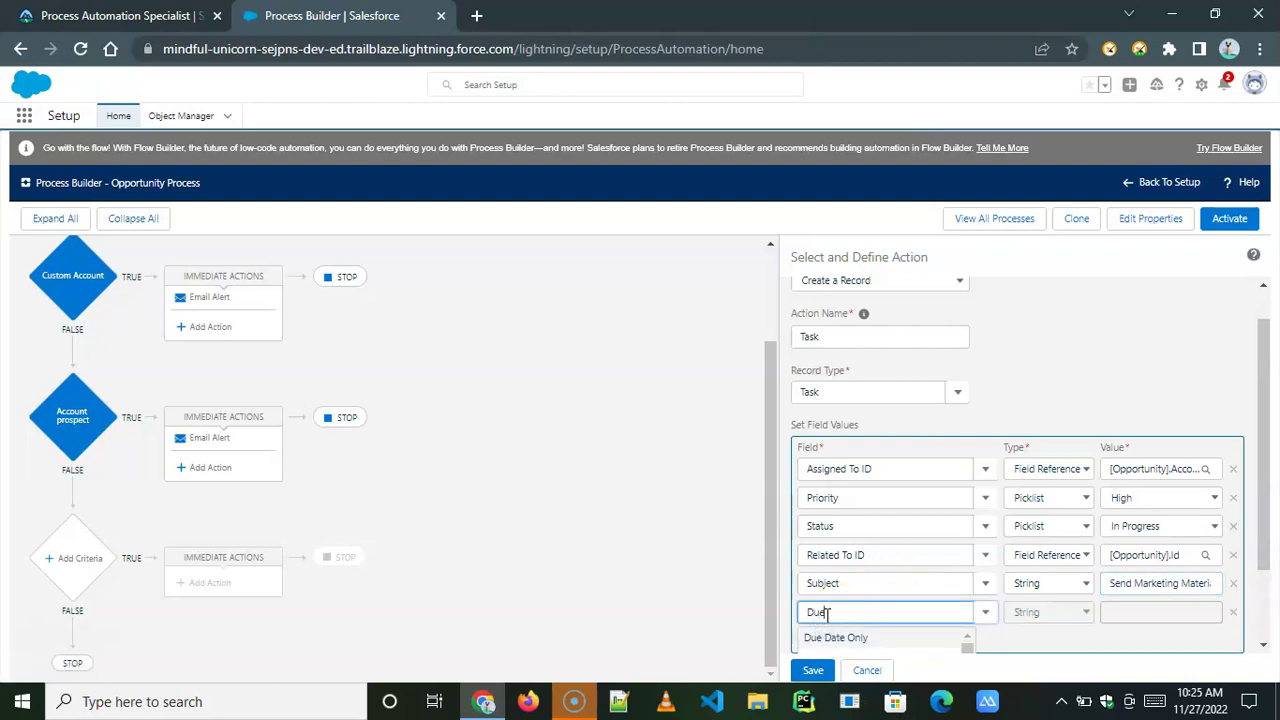
pyautogui.click(870, 637)
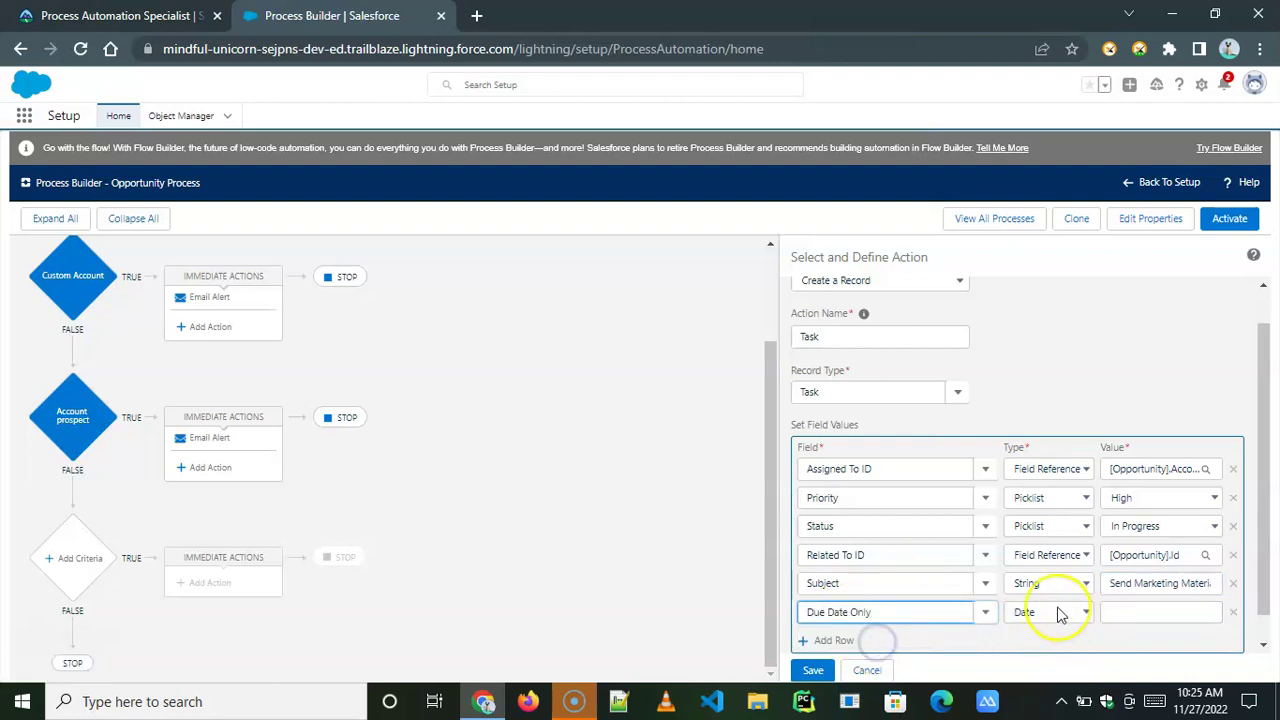
pyautogui.click(1060, 613)
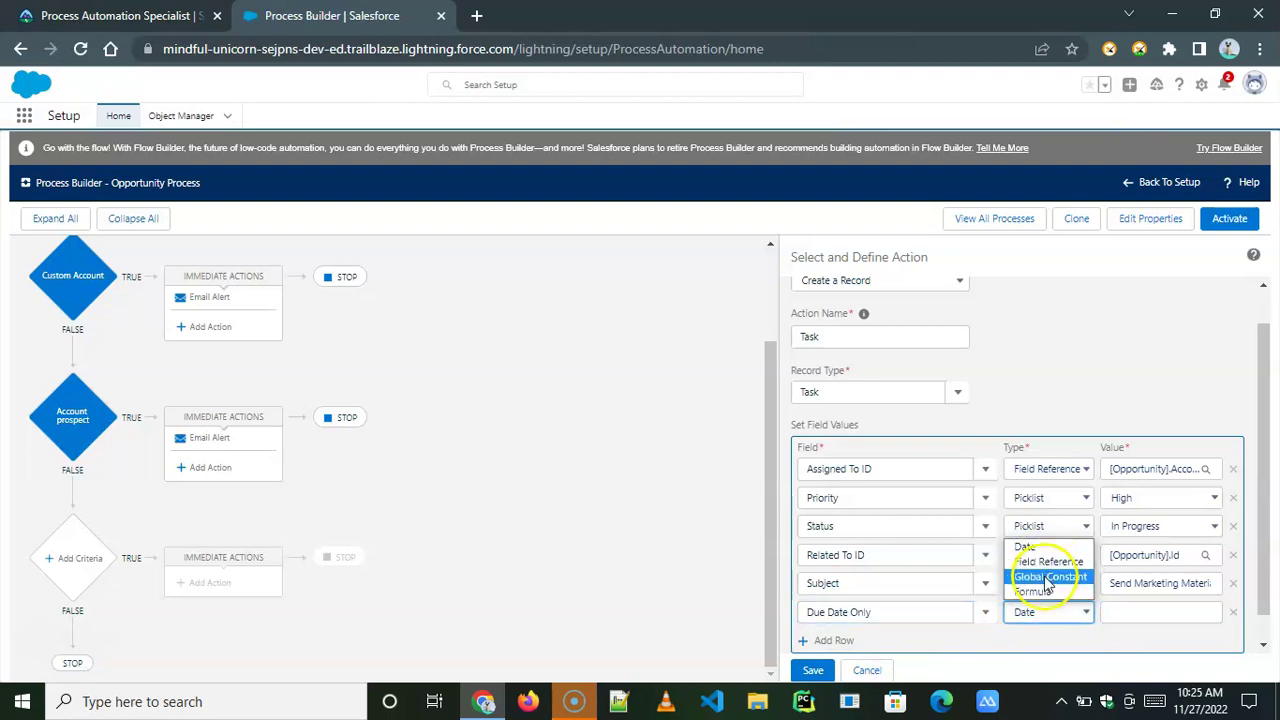
pyautogui.click(1035, 592)
# Step: Set the task's due date to a formula that adds days to Today(), and save the task action
pyautogui.click(1126, 620)
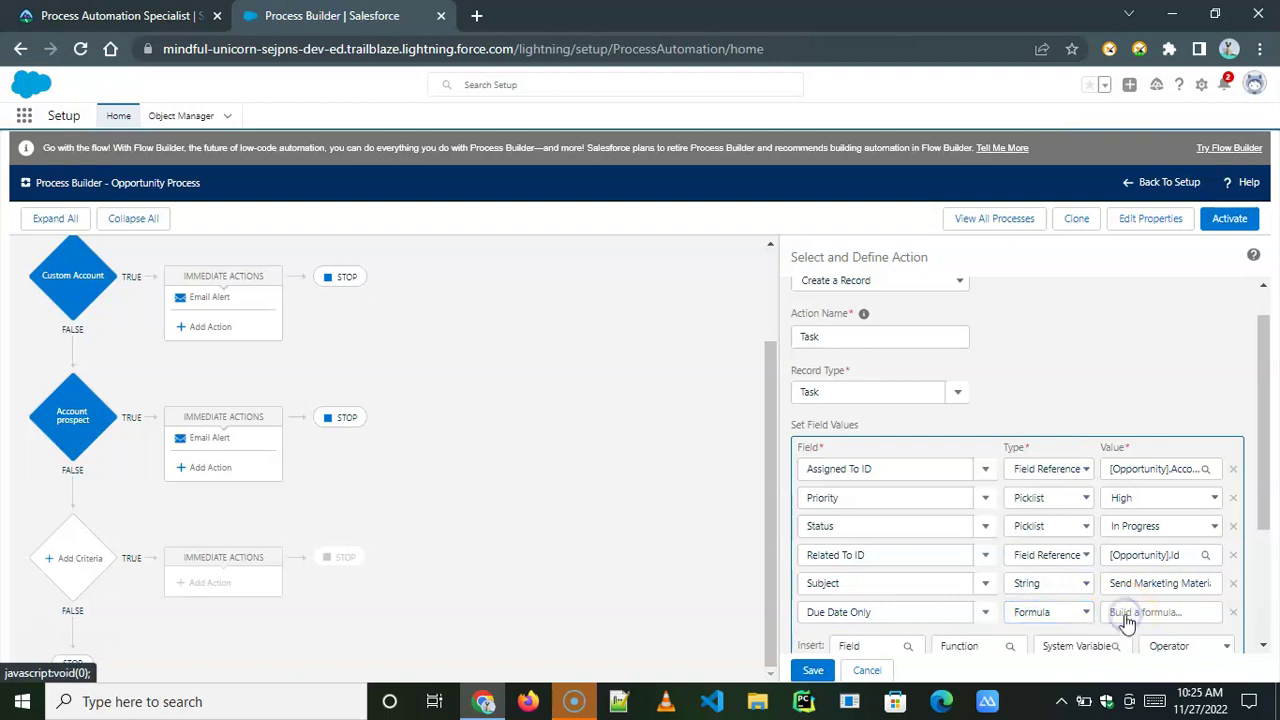
pyautogui.click(848, 492)
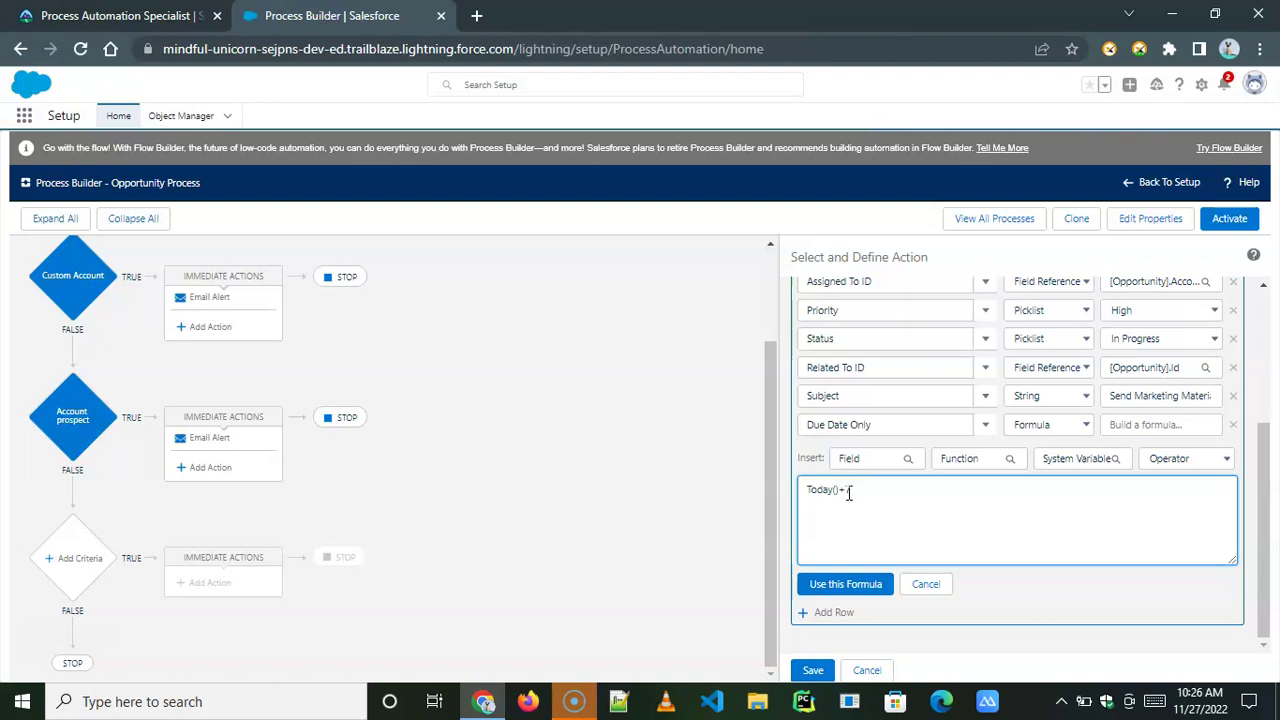
pyautogui.click(845, 584)
pyautogui.click(810, 672)
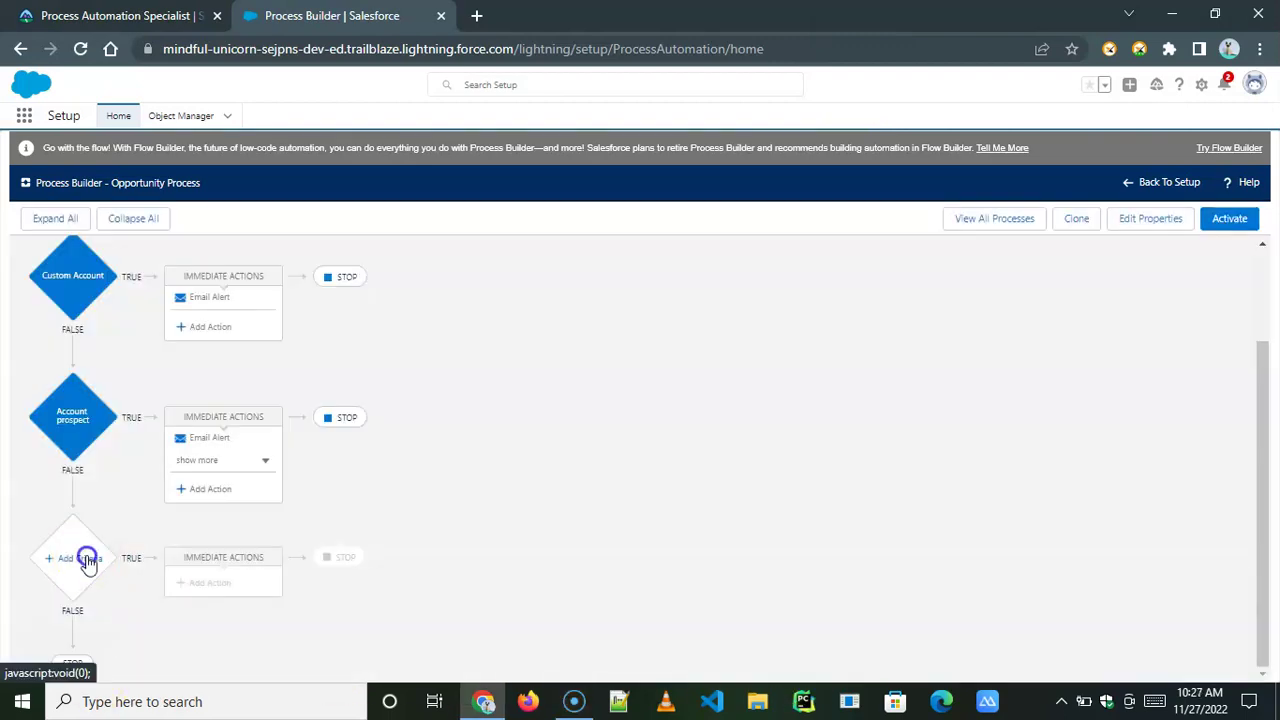
# Step: Add a criteria named Negotiation with the condition that the Opportunity's Stage Equals the picklist value Negotiation/Review
pyautogui.click(86, 558)
pyautogui.click(729, 317)
pyautogui.write('Negotiation')
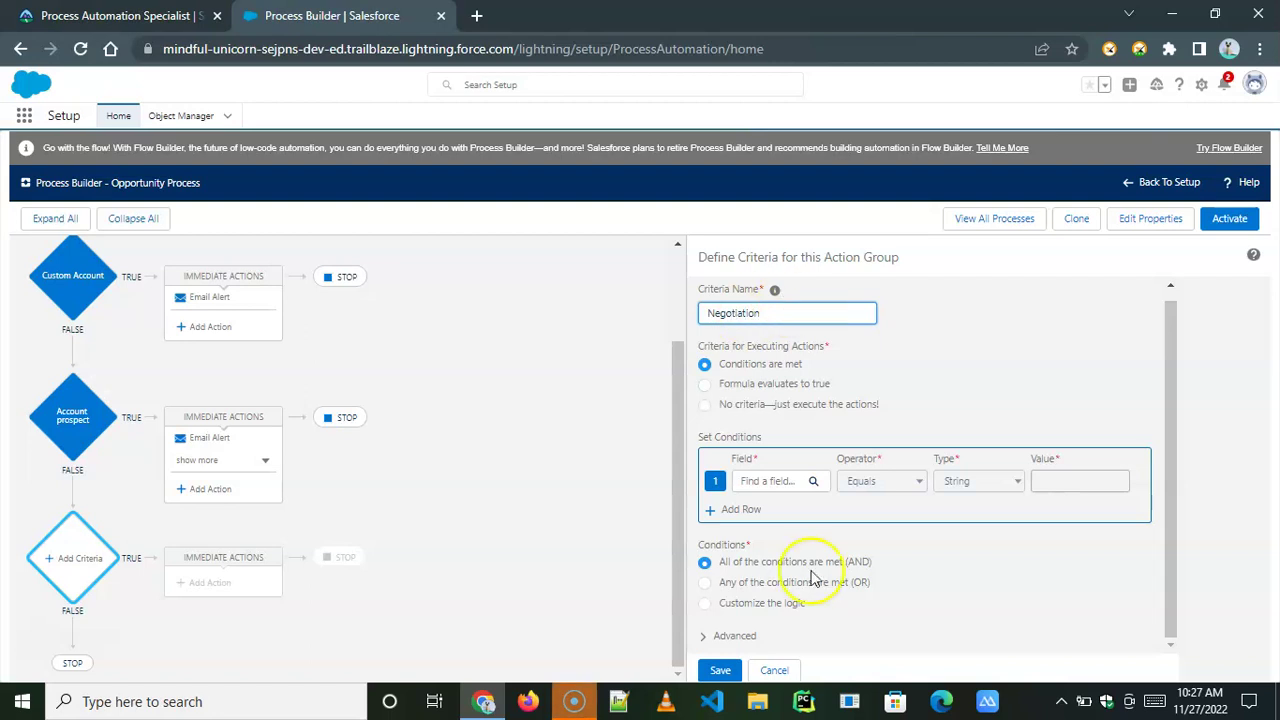
pyautogui.click(779, 481)
pyautogui.click(570, 346)
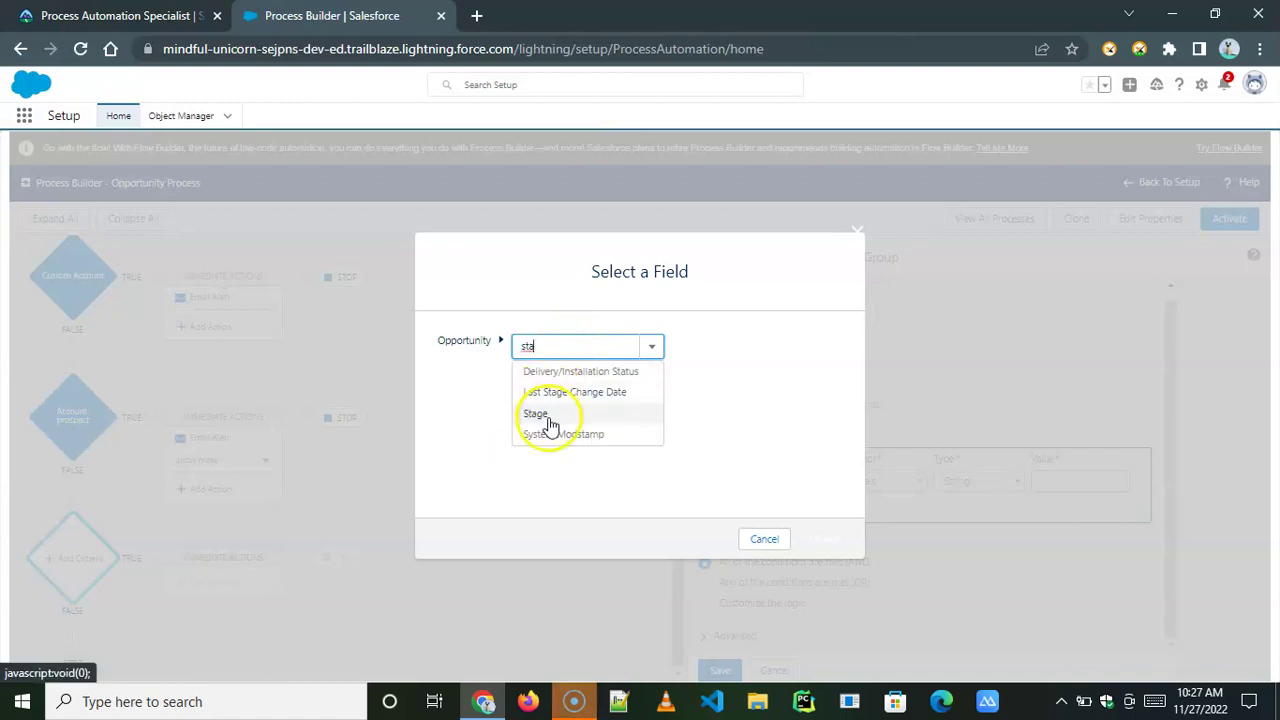
pyautogui.click(549, 421)
pyautogui.click(823, 541)
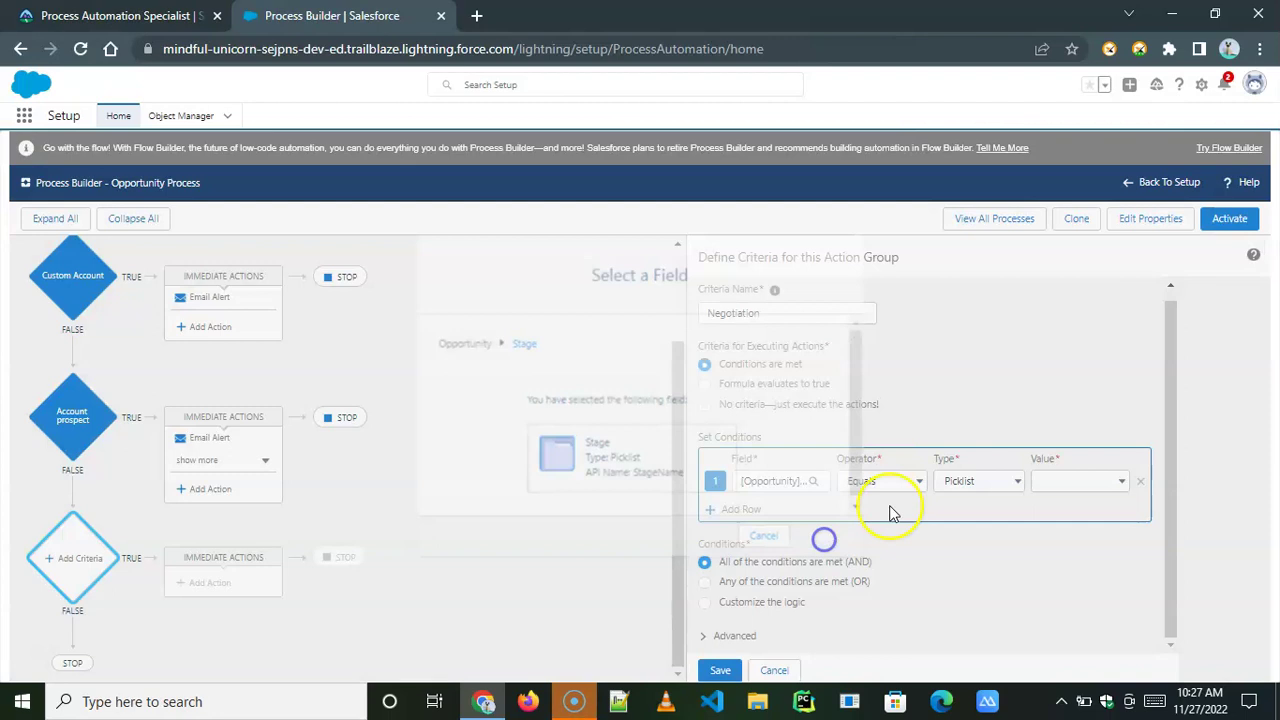
pyautogui.click(1070, 483)
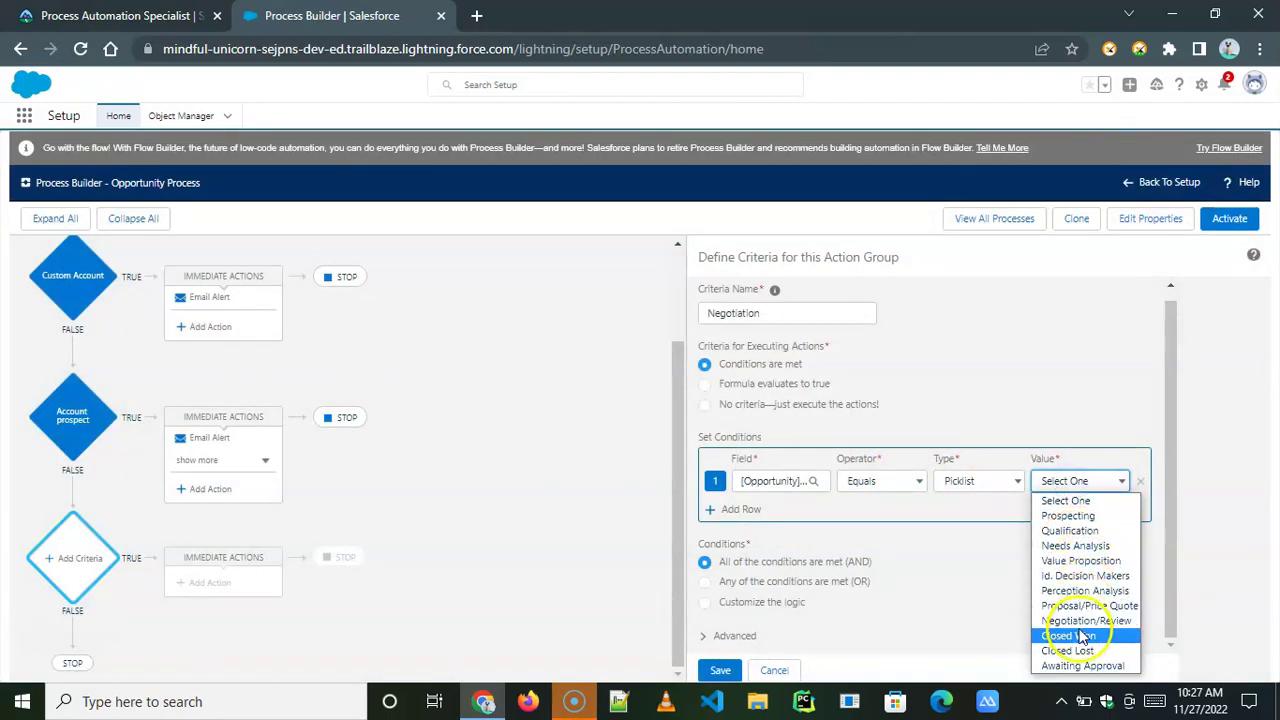
pyautogui.click(1080, 636)
pyautogui.click(1092, 481)
pyautogui.click(1076, 621)
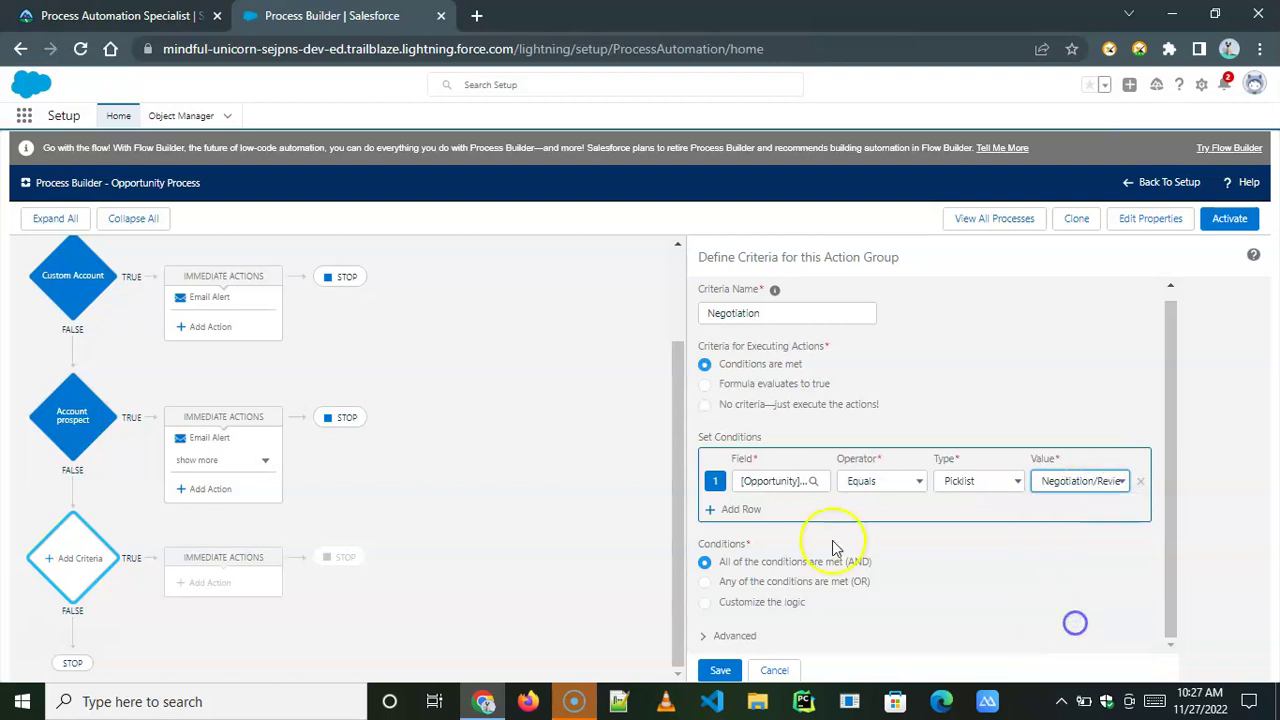
# Step: Add a second condition row to the Negotiation criteria for the Opportunity's Amount field
pyautogui.click(739, 510)
pyautogui.click(764, 512)
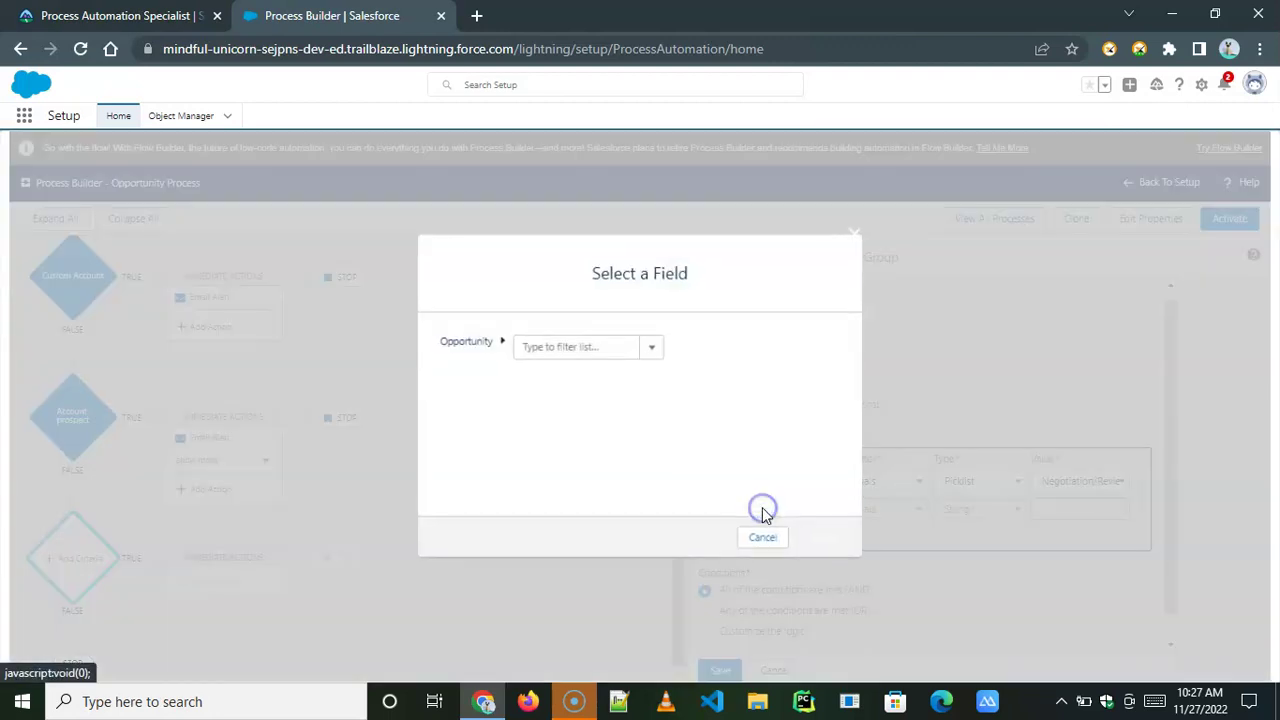
pyautogui.click(543, 345)
pyautogui.write('Amm')
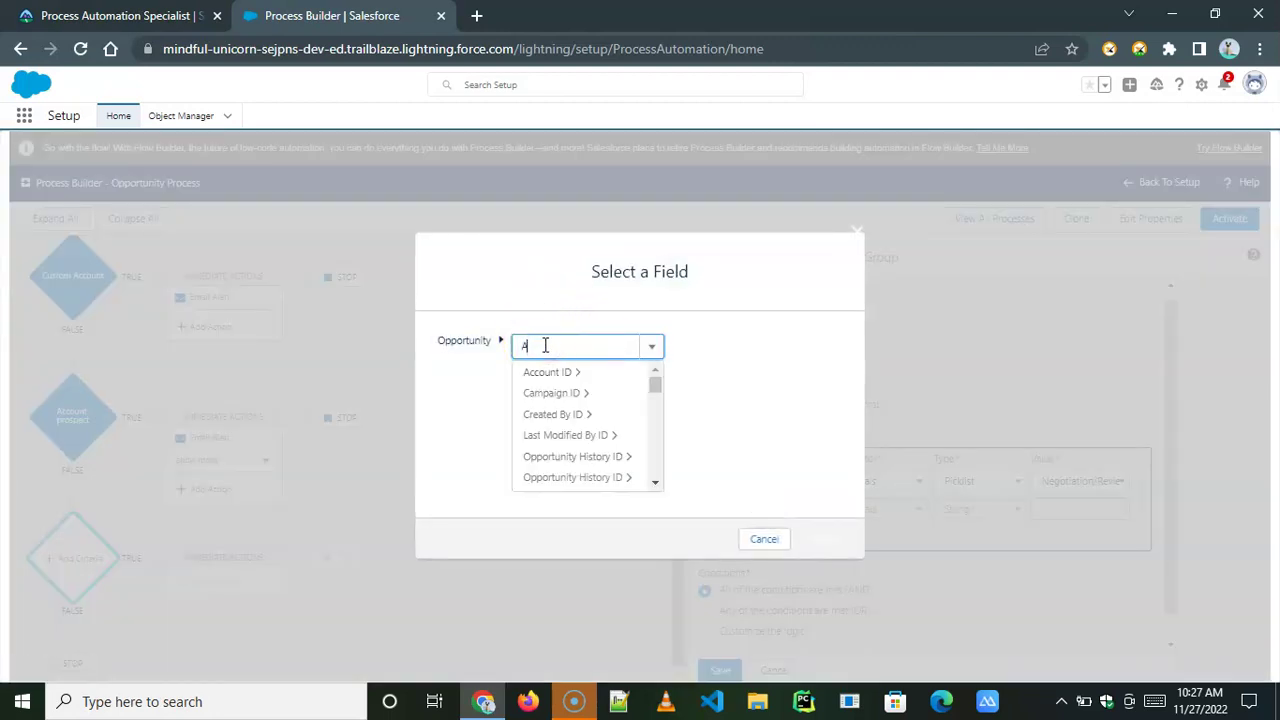
pyautogui.press('BackSpace')
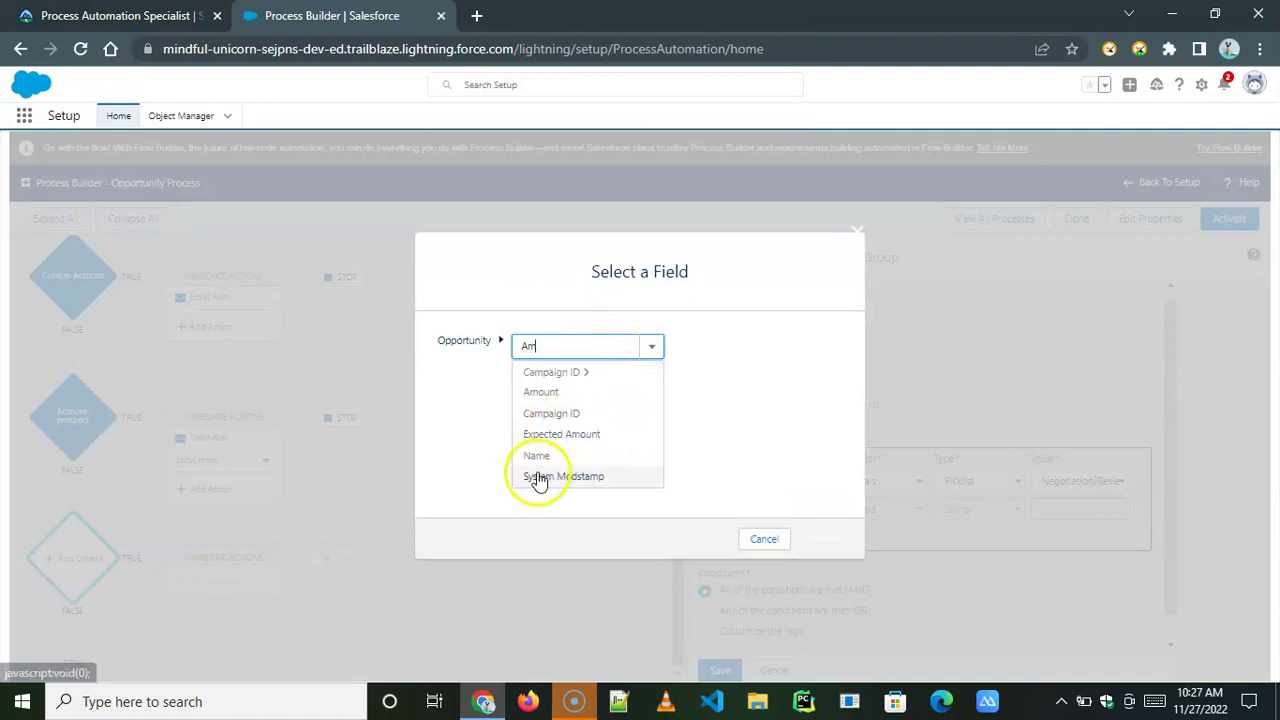
pyautogui.click(538, 391)
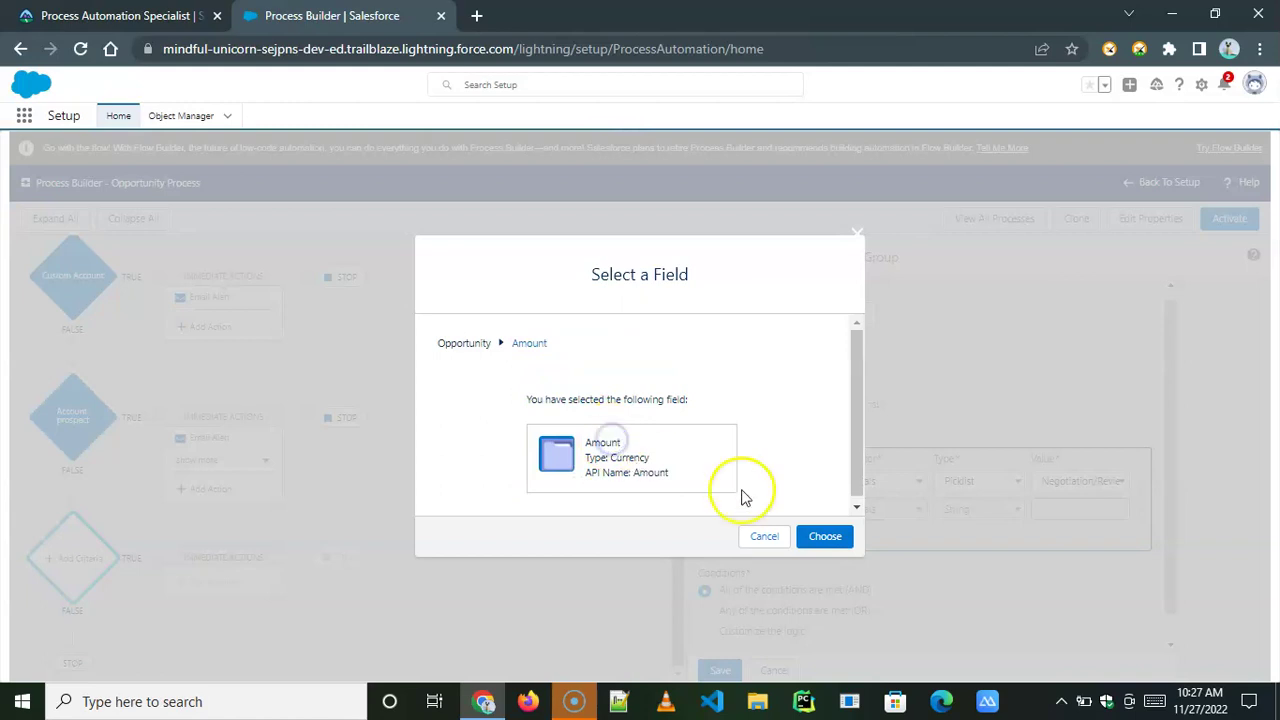
pyautogui.click(827, 534)
# Step: Set the Amount condition to Greater than 100000 and save the Negotiation criteria
pyautogui.click(893, 512)
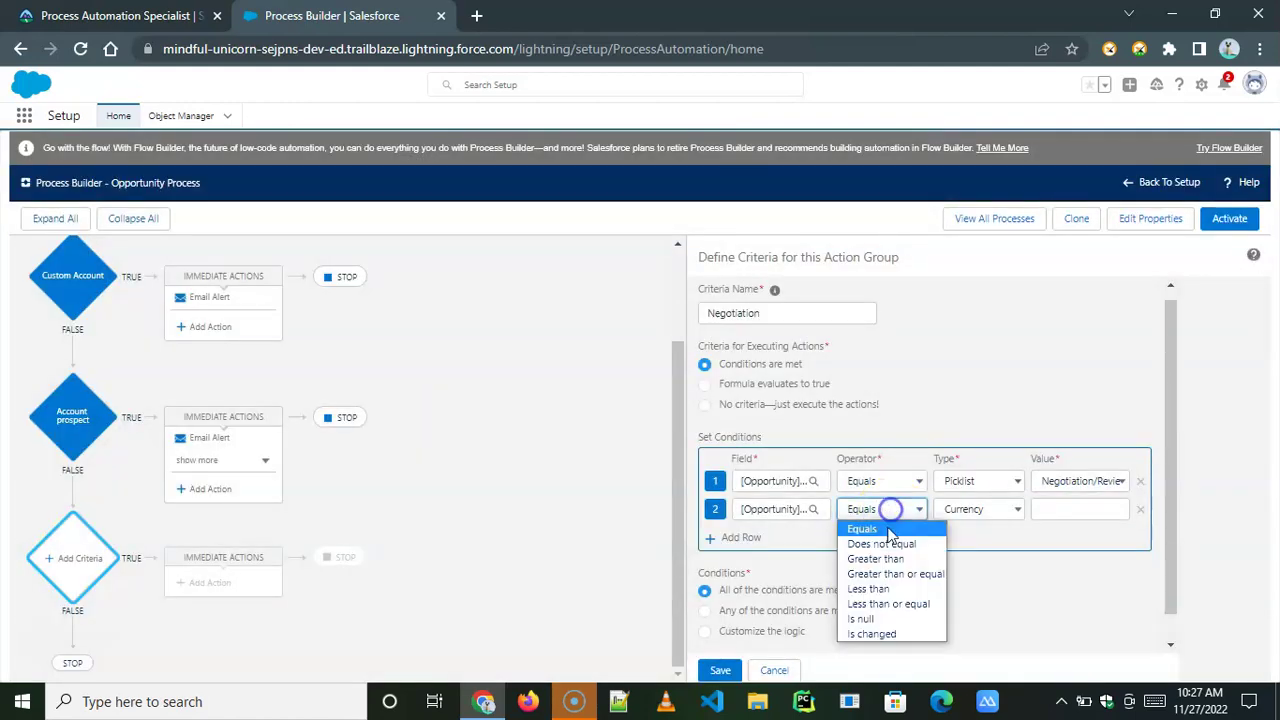
pyautogui.click(886, 557)
pyautogui.click(1056, 509)
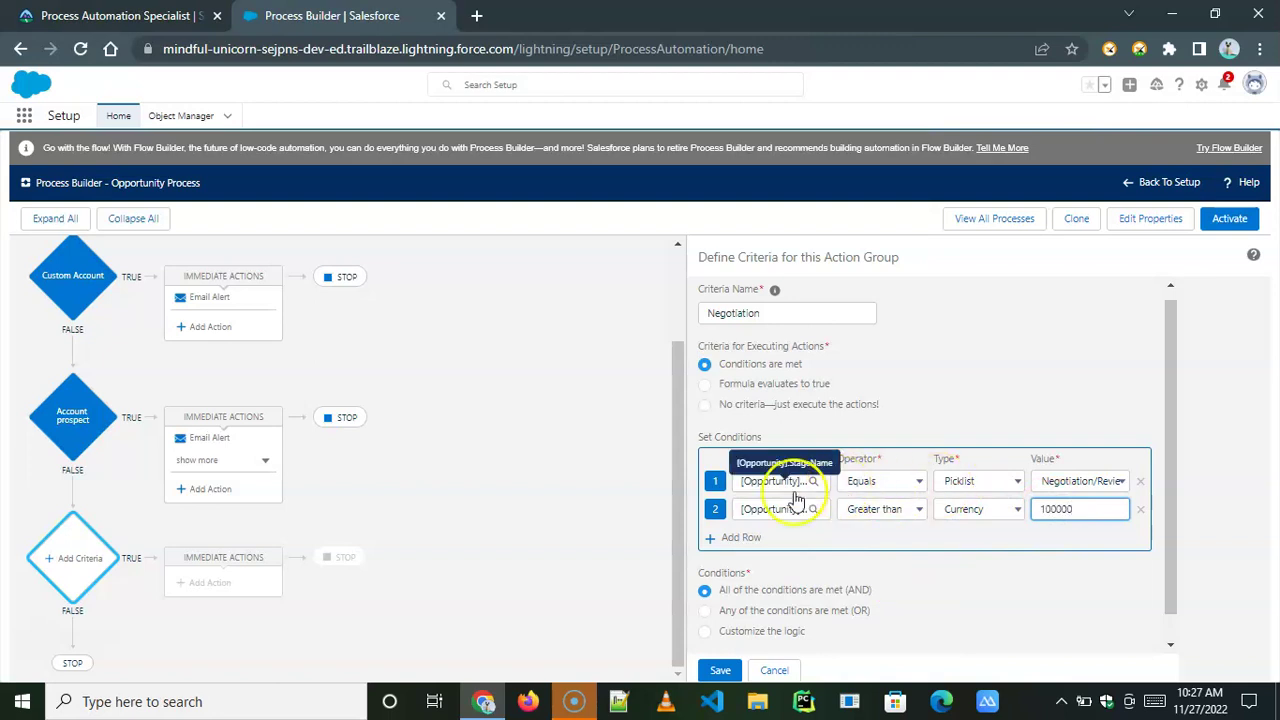
pyautogui.scroll(-1, 765, 560)
pyautogui.click(730, 682)
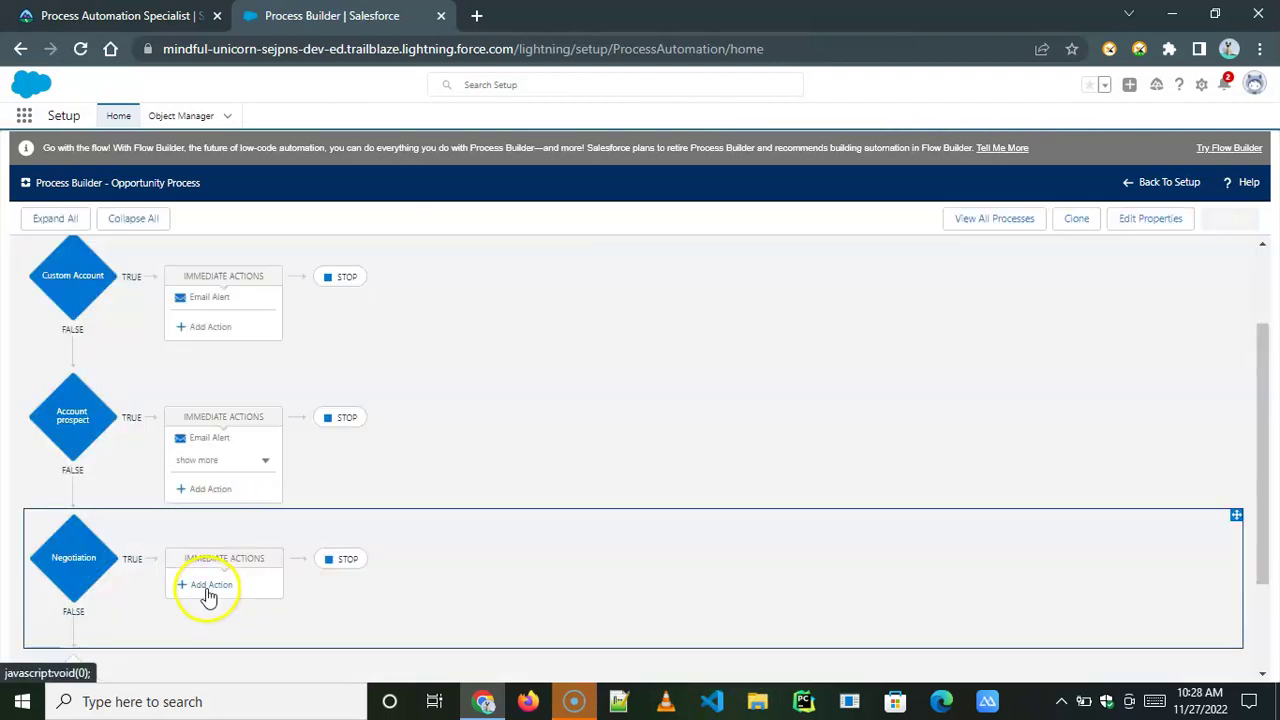
# Step: Add a Submit for Approval action named Approval to the Negotiation criteria's immediate actions
pyautogui.click(208, 588)
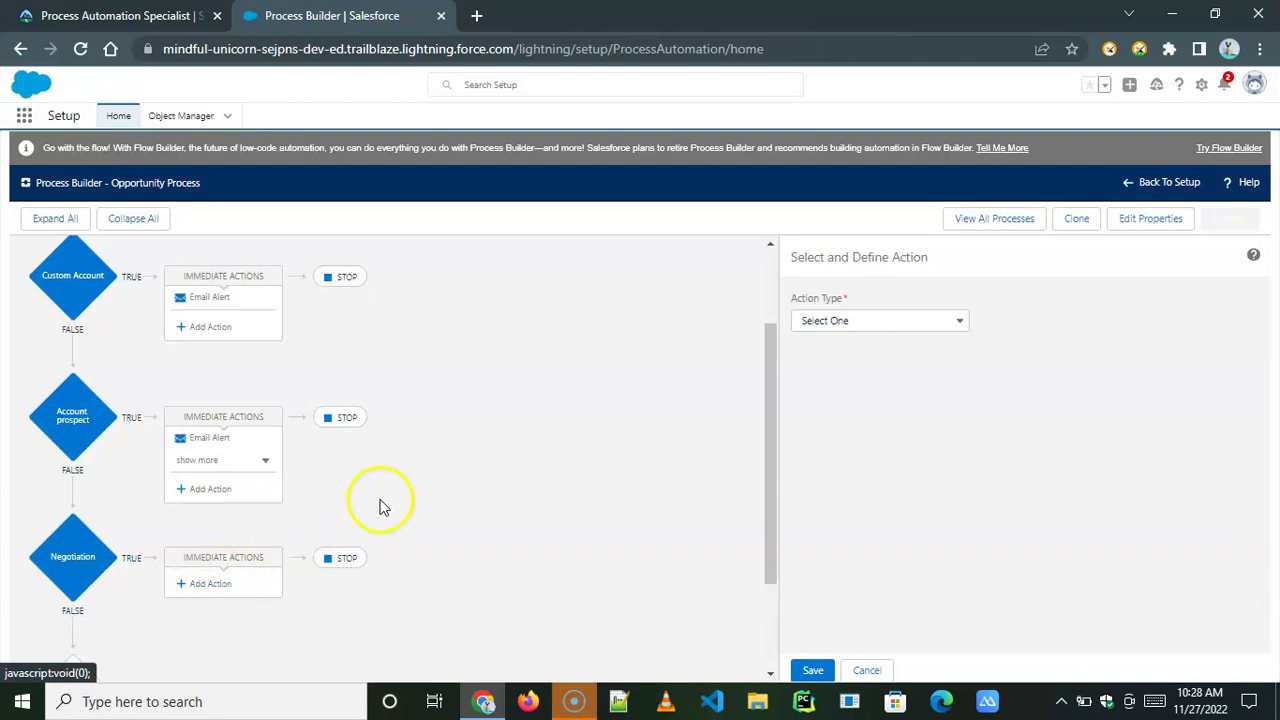
pyautogui.click(895, 320)
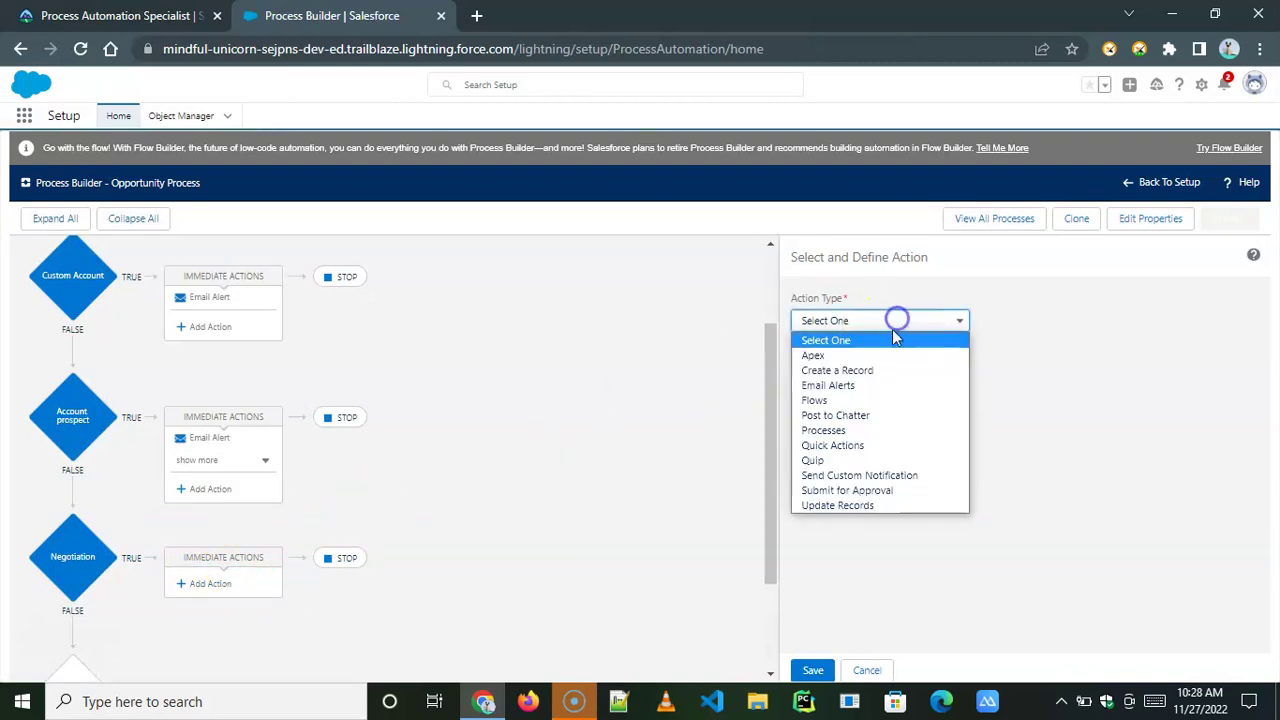
pyautogui.click(857, 493)
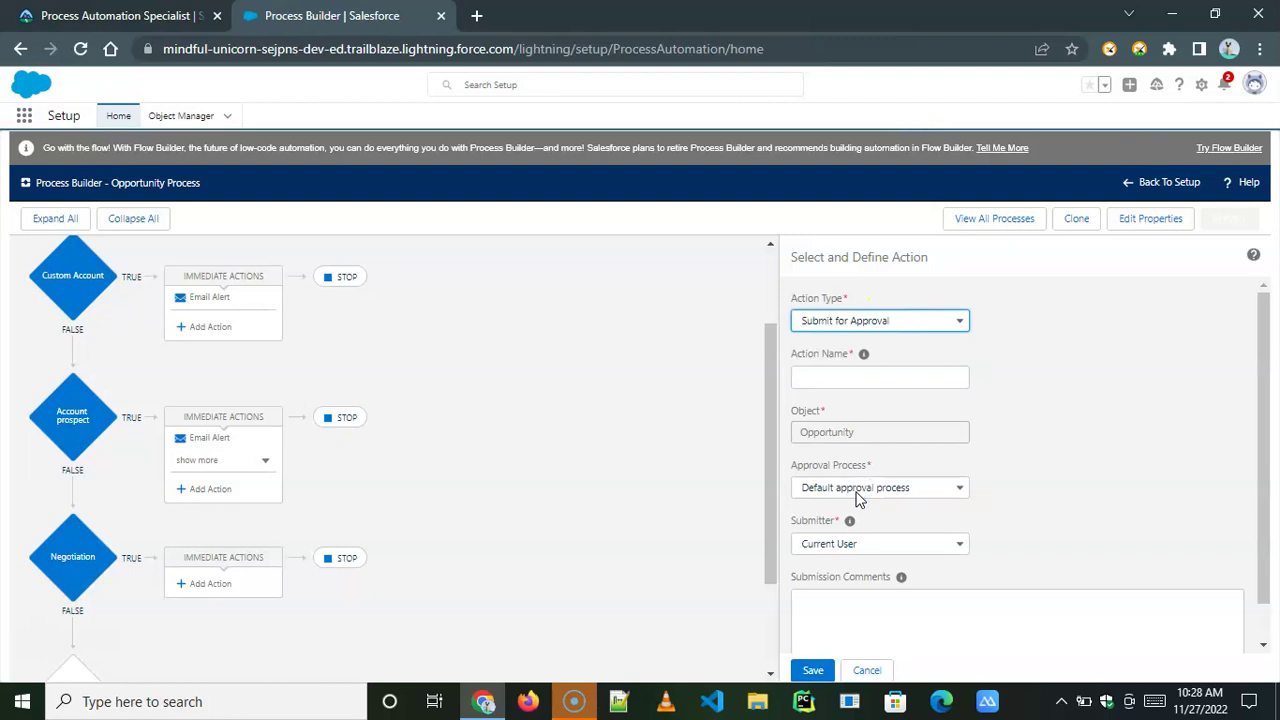
pyautogui.click(813, 383)
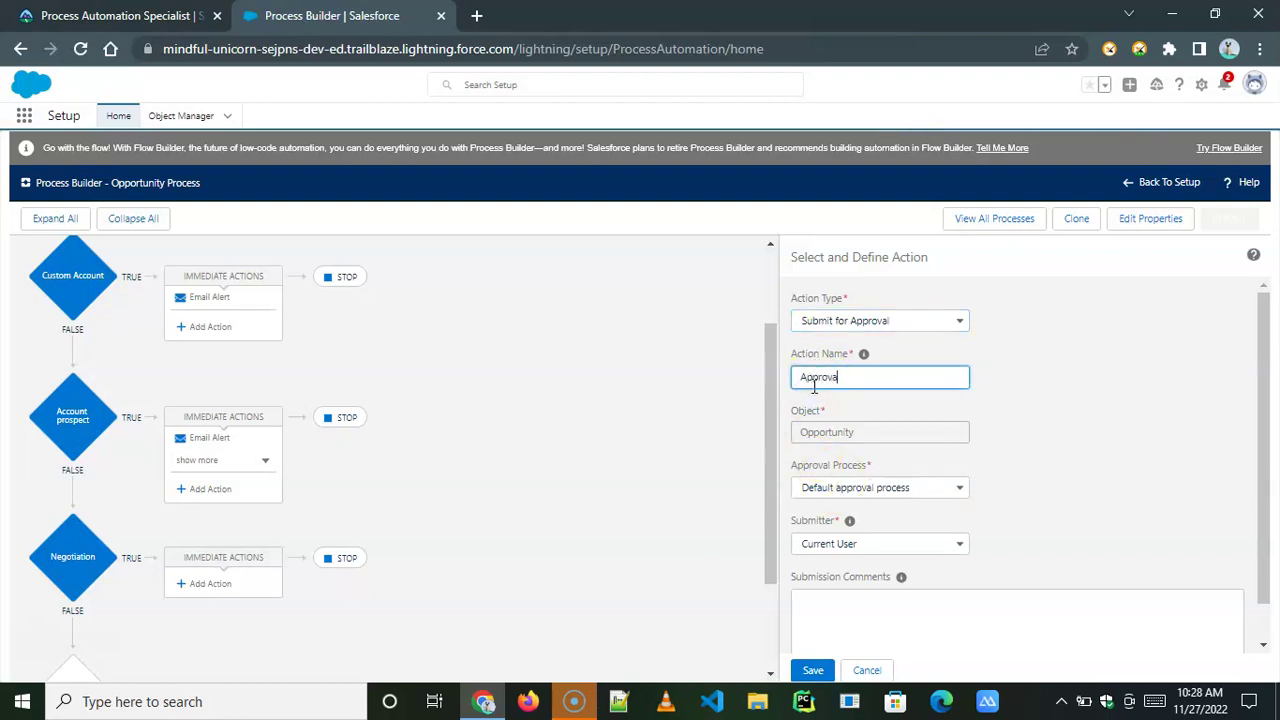
# Step: Set the Approval action to the specific approval process Prospect - Prospect and save the action
pyautogui.click(864, 490)
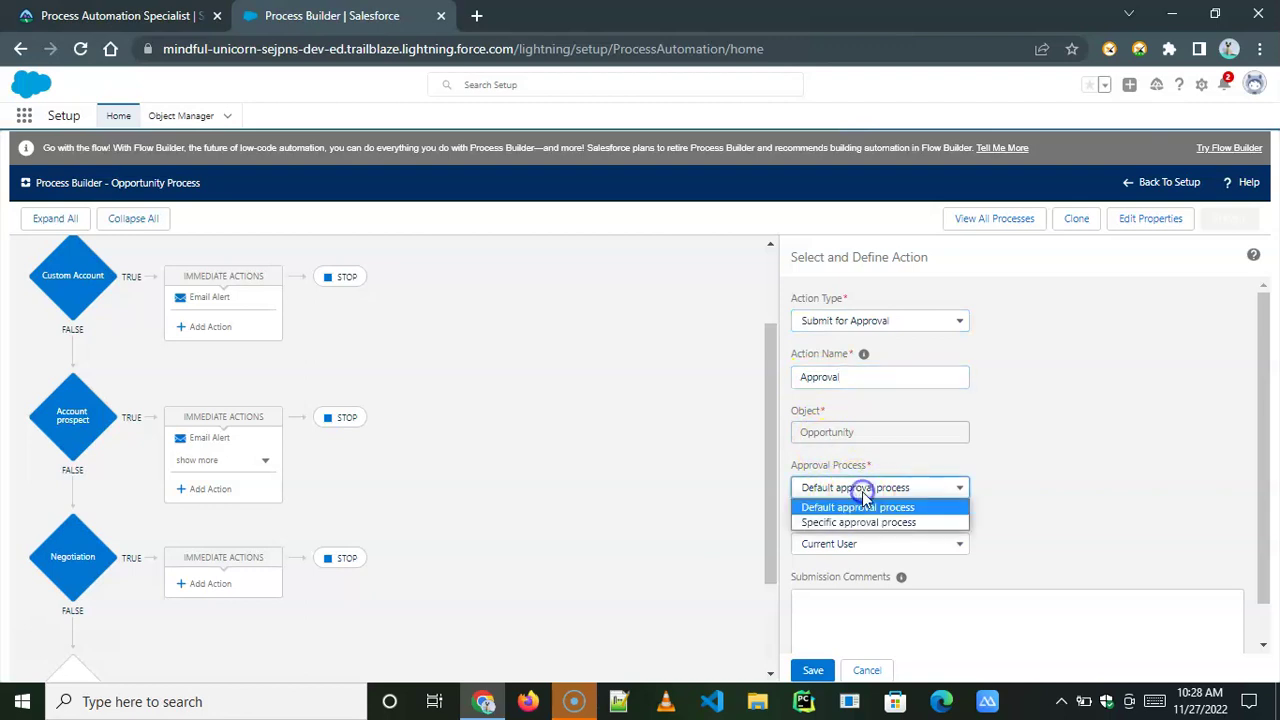
pyautogui.click(860, 519)
pyautogui.click(1021, 488)
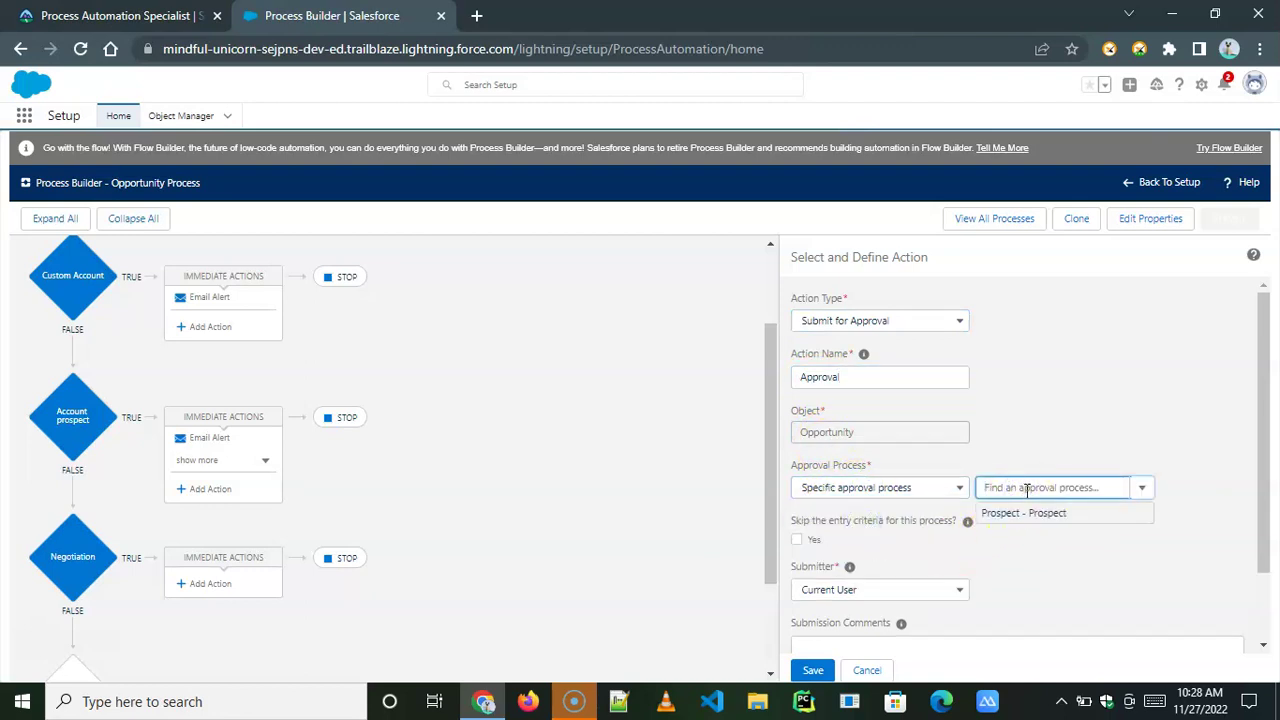
pyautogui.click(1036, 513)
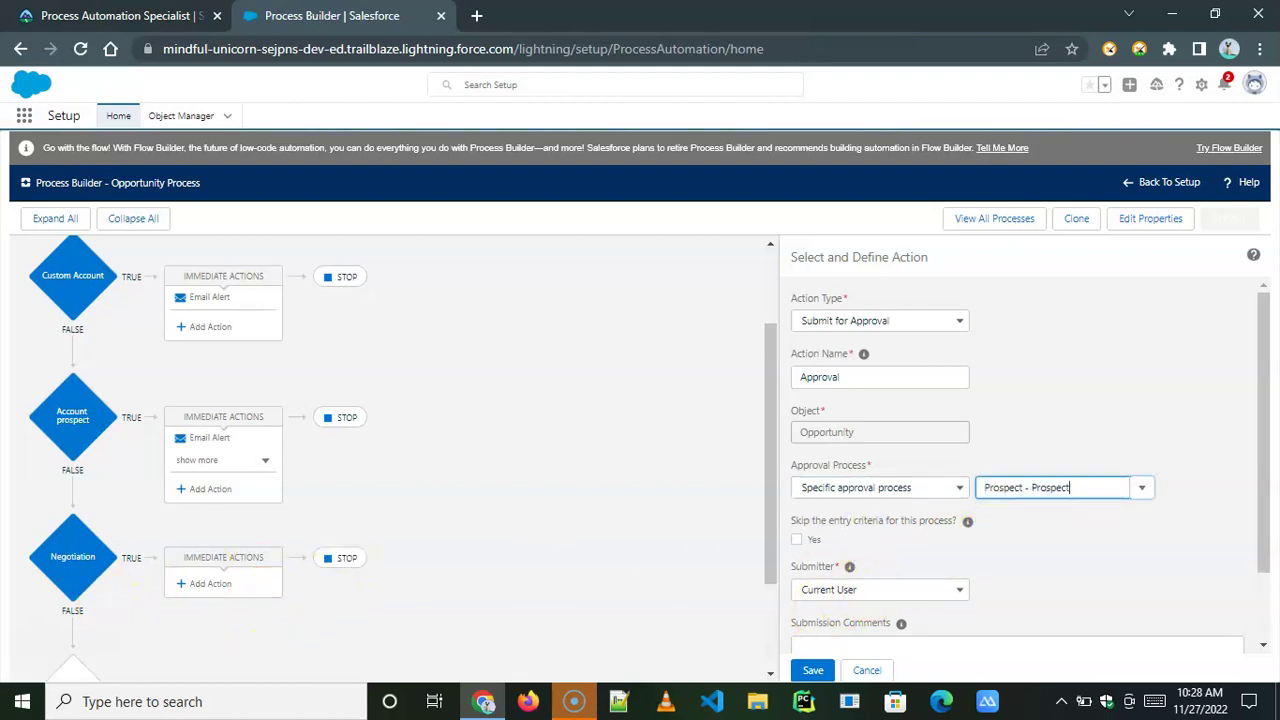
pyautogui.scroll(-2, 886, 551)
pyautogui.click(813, 670)
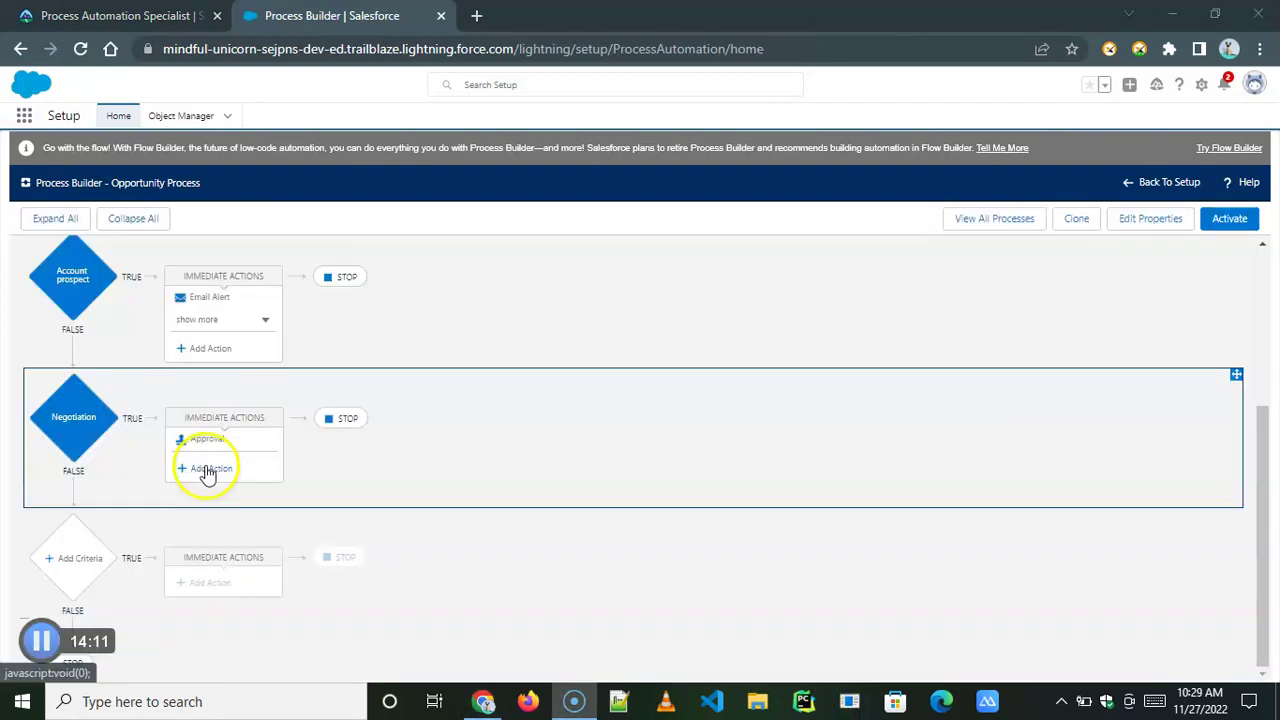
# Step: Add an Update Records action named Update Record to the Negotiation criteria's immediate actions
pyautogui.click(207, 467)
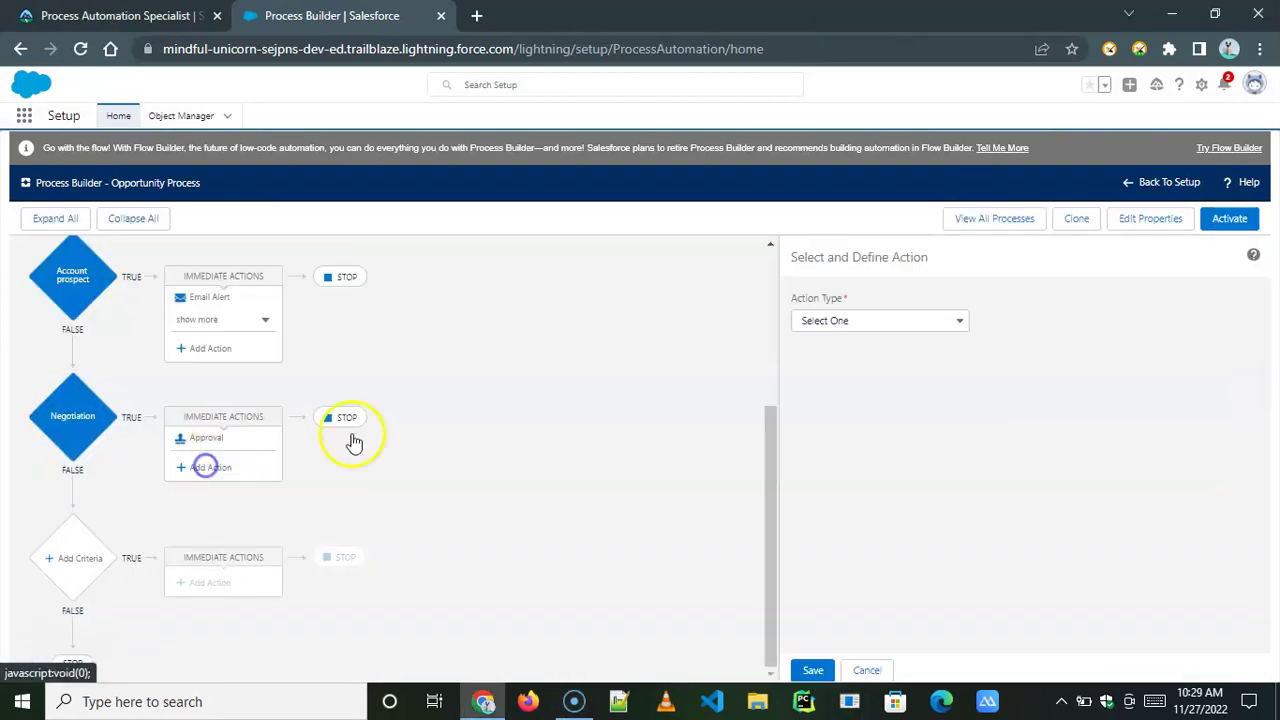
pyautogui.click(872, 322)
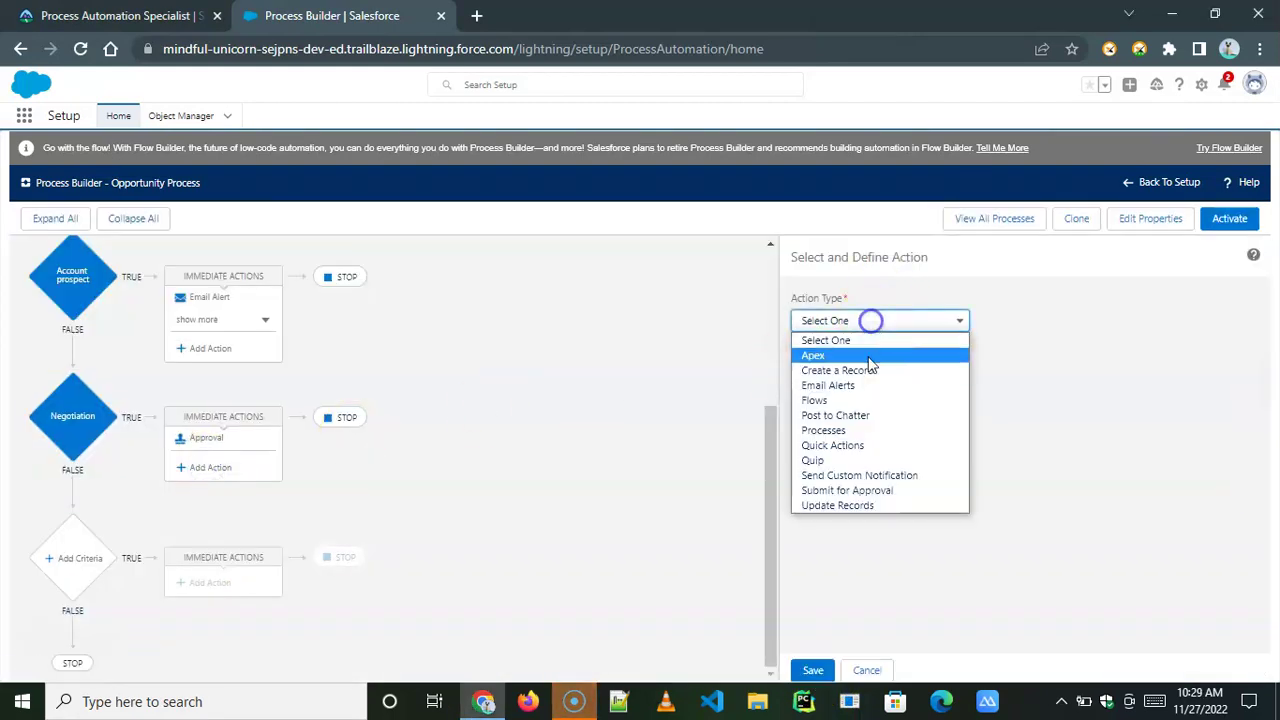
pyautogui.click(853, 507)
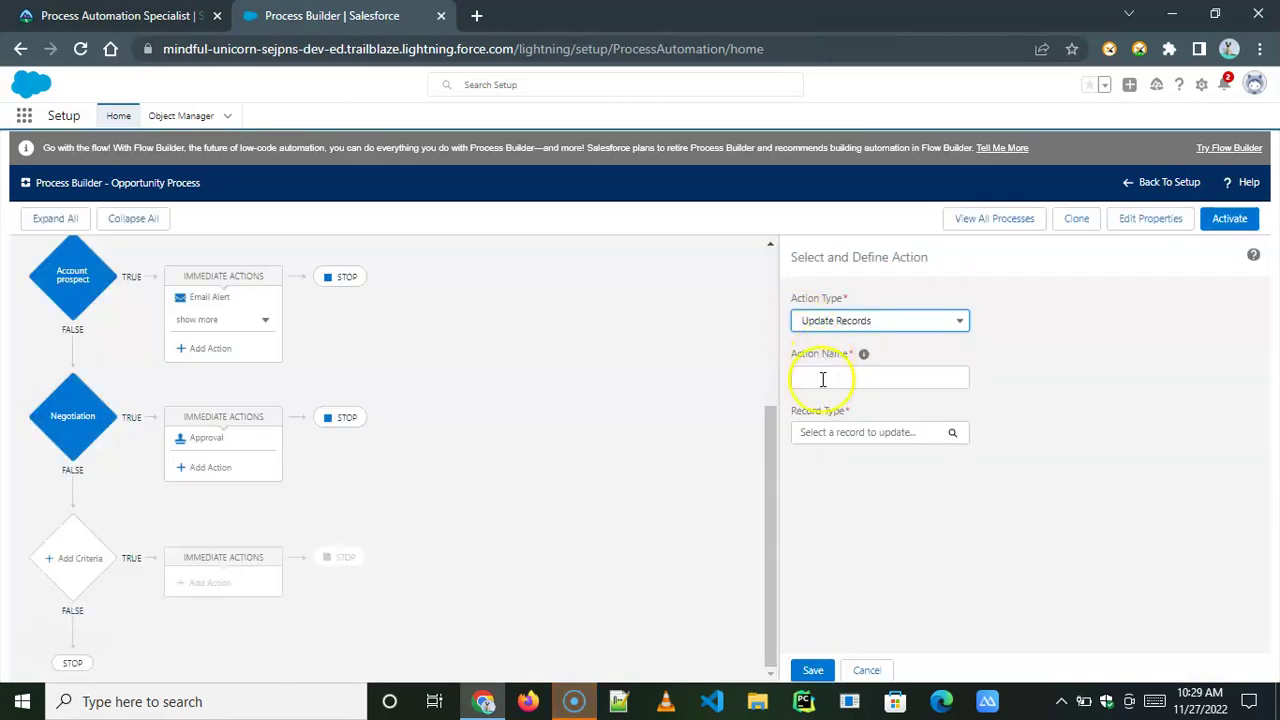
pyautogui.click(822, 379)
pyautogui.write('U')
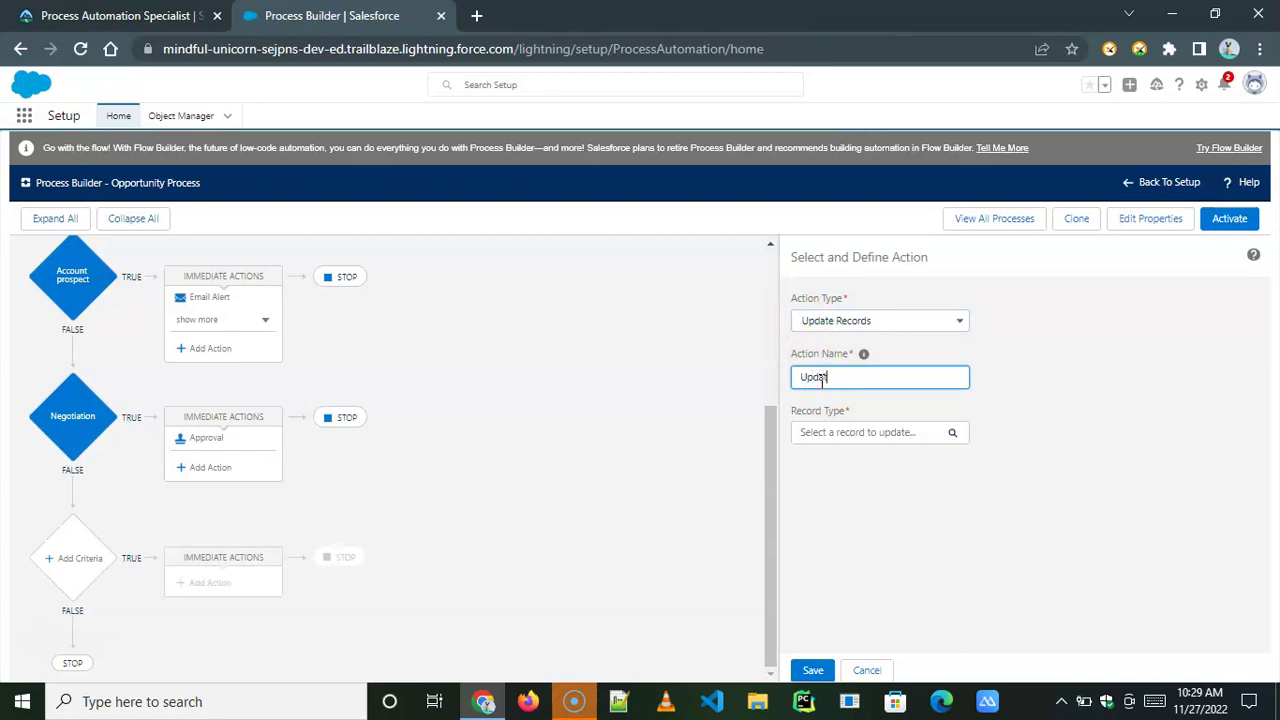
pyautogui.write('pdate Record')
# Step: Make the action update the Opportunity record that started the process, with no criteria for updating records
pyautogui.click(884, 434)
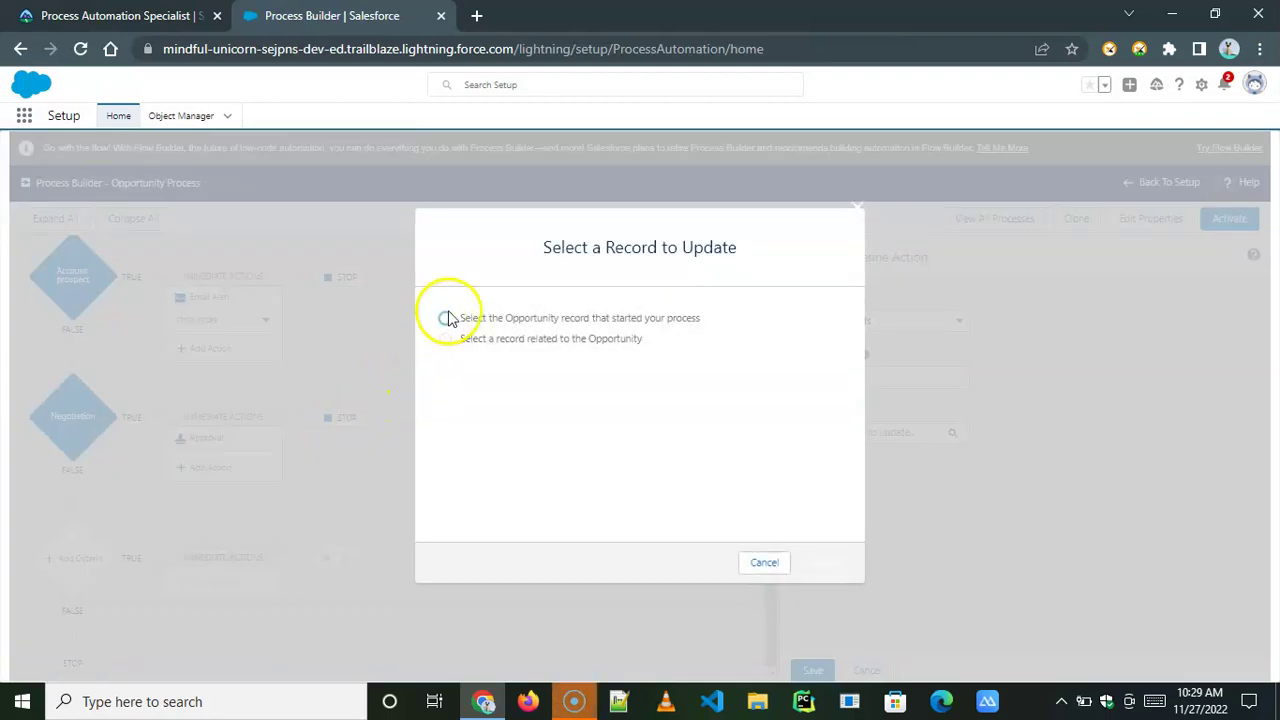
pyautogui.click(447, 318)
pyautogui.click(826, 562)
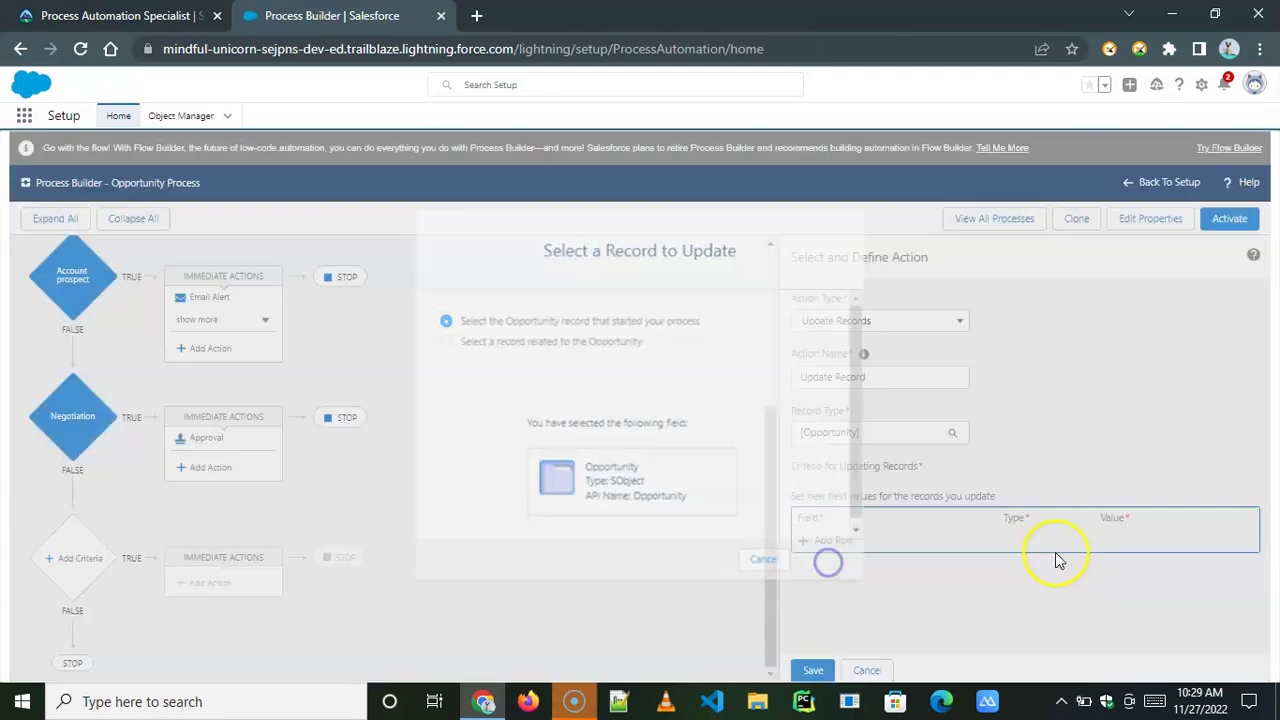
pyautogui.click(798, 505)
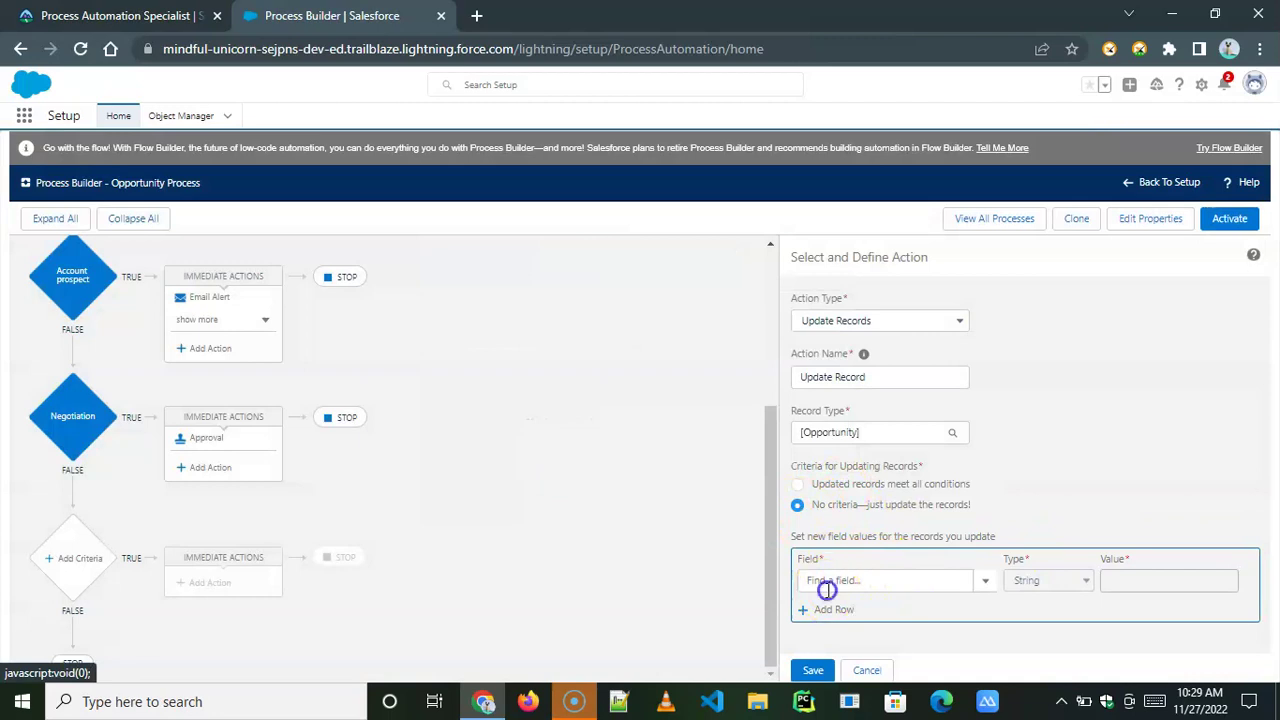
# Step: Set the updated record's Stage to the picklist value Awaiting Approval and save the action
pyautogui.click(829, 582)
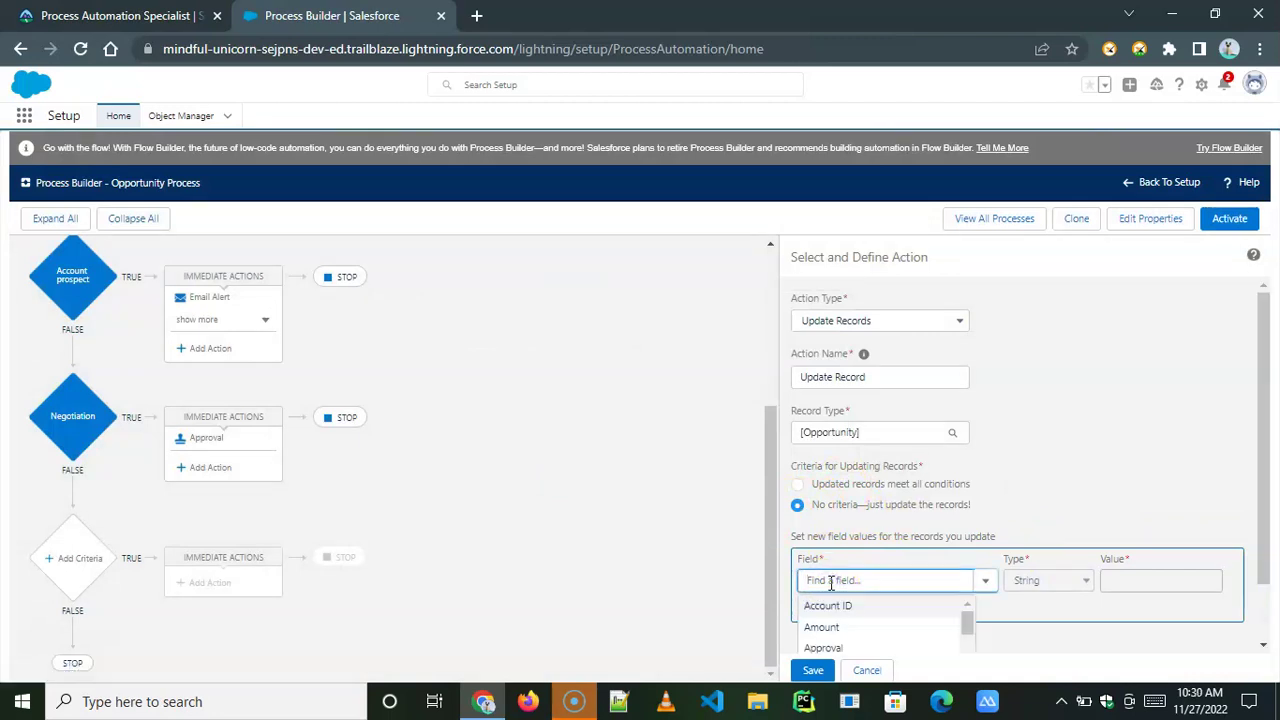
pyautogui.write('Sta')
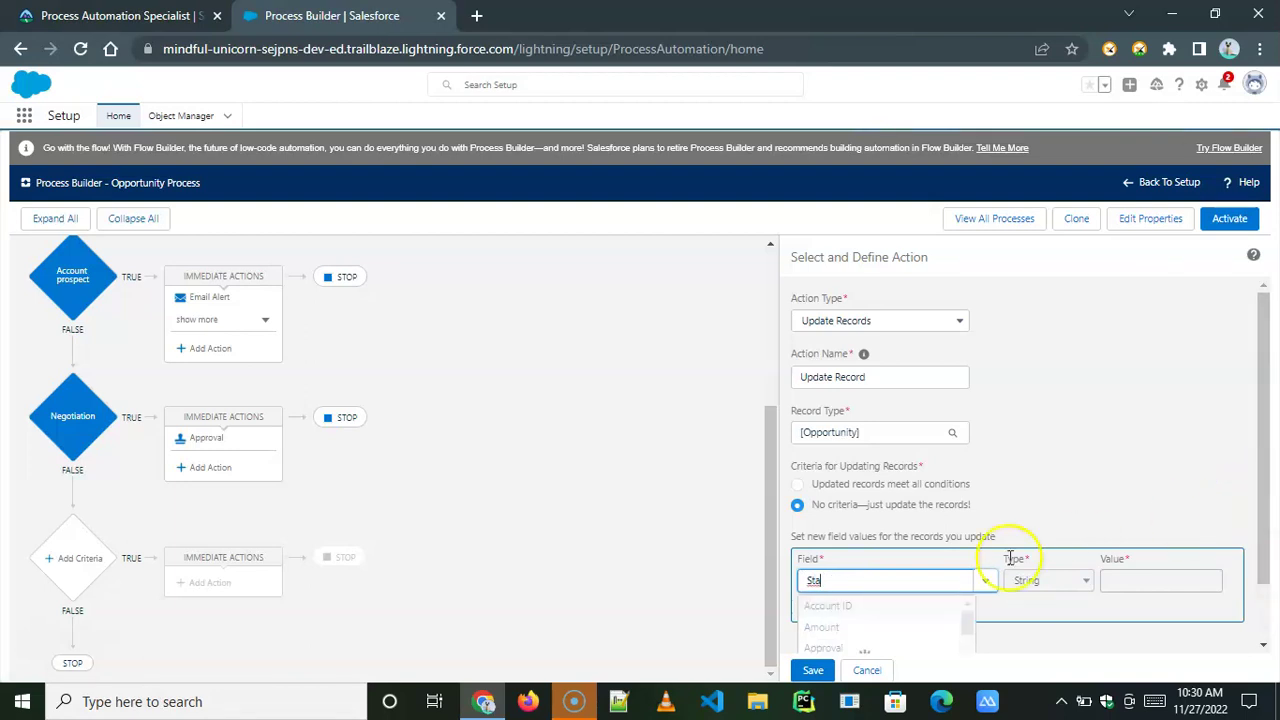
pyautogui.click(832, 626)
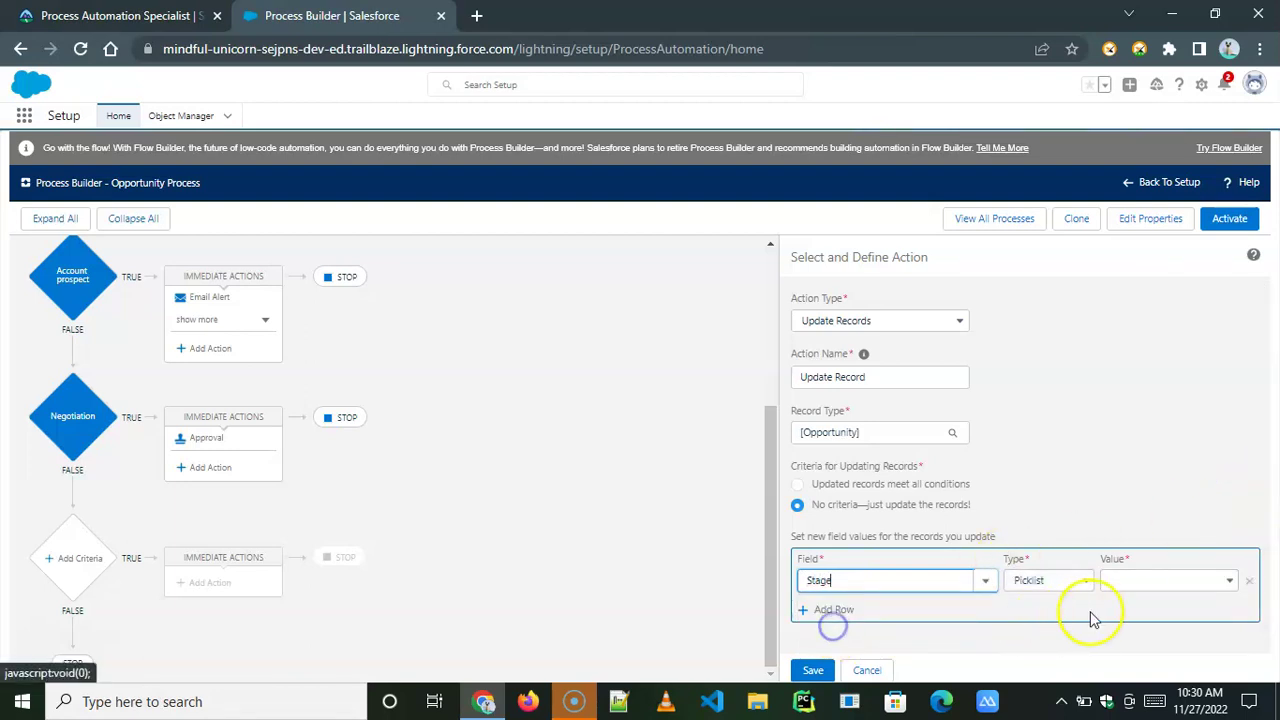
pyautogui.click(1160, 588)
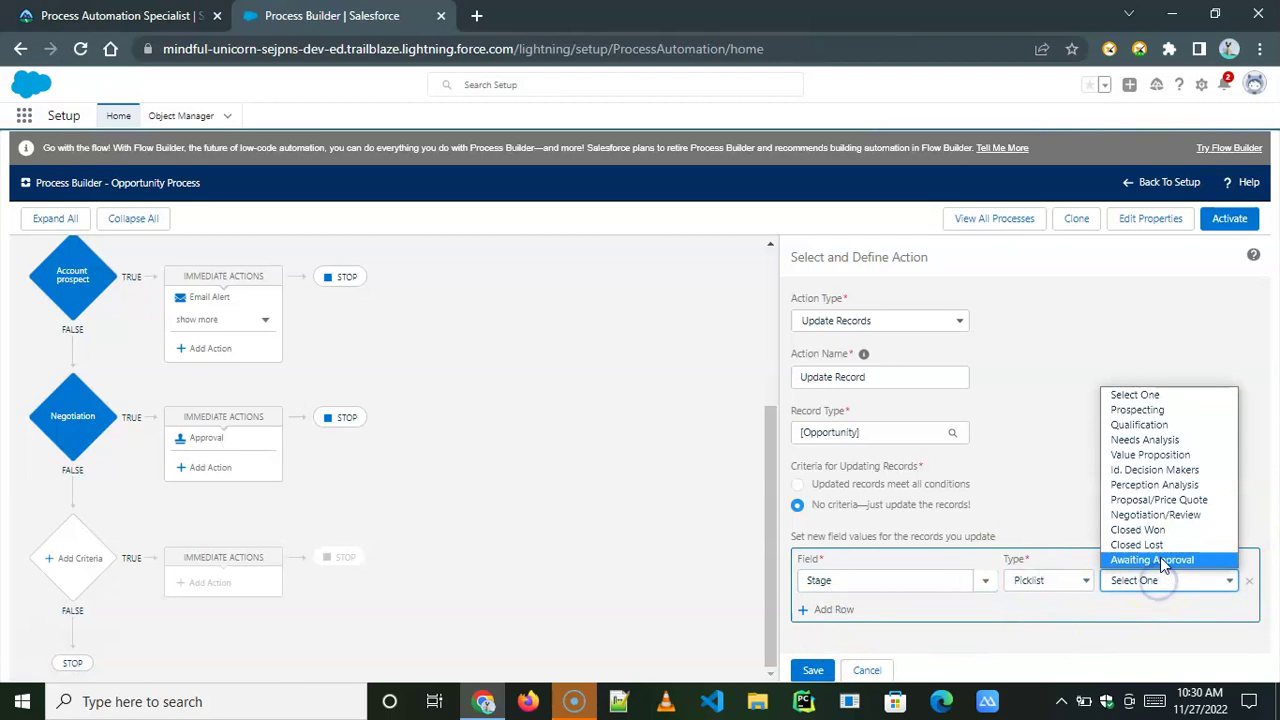
pyautogui.click(1155, 557)
pyautogui.click(818, 670)
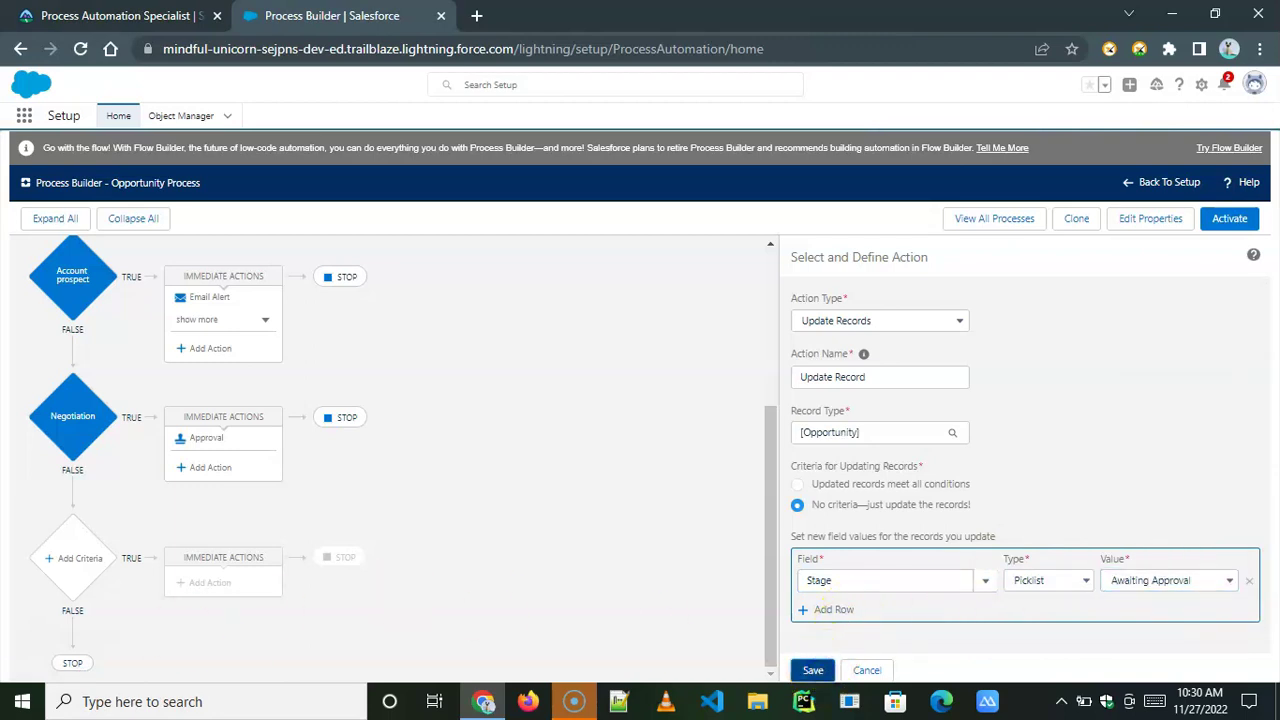